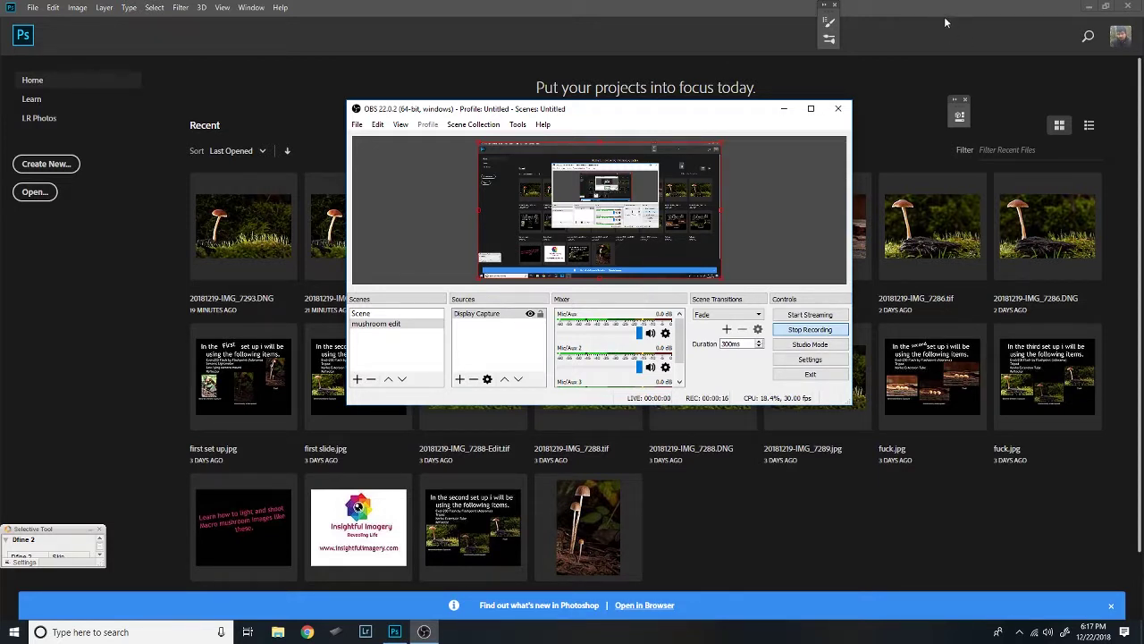
# Open the raw photo 20181219-IMG_7293 from the 2018-12-19 folder and pass it from Camera Raw into the editor.
pyautogui.click(782, 108)
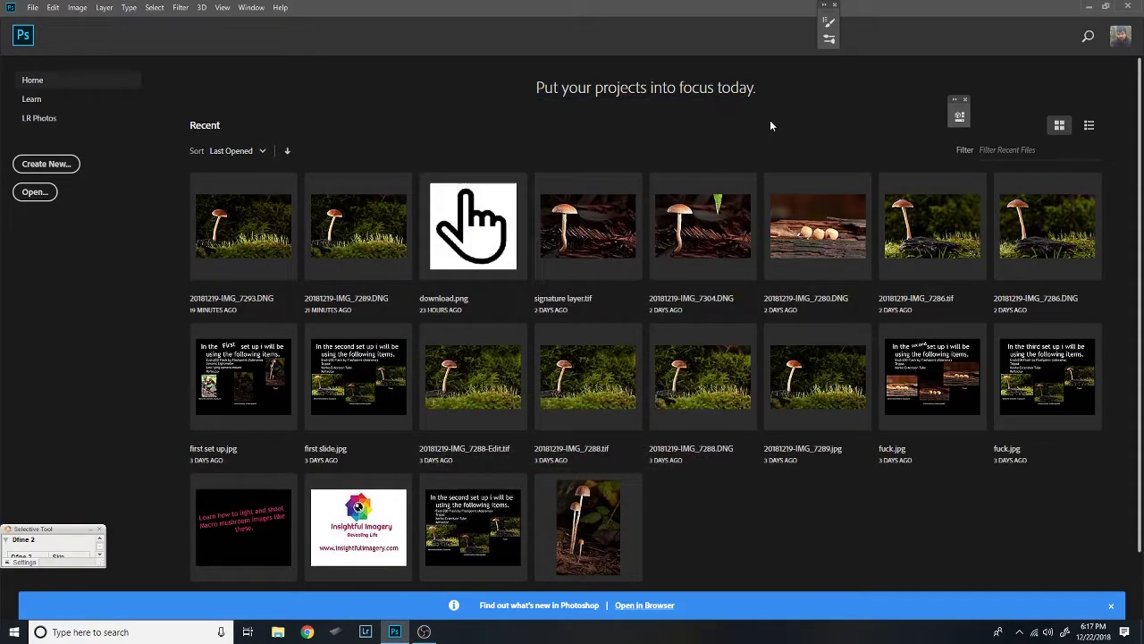
pyautogui.hotkey('ctrl', 'o')
pyautogui.scroll(-5, 769, 218)
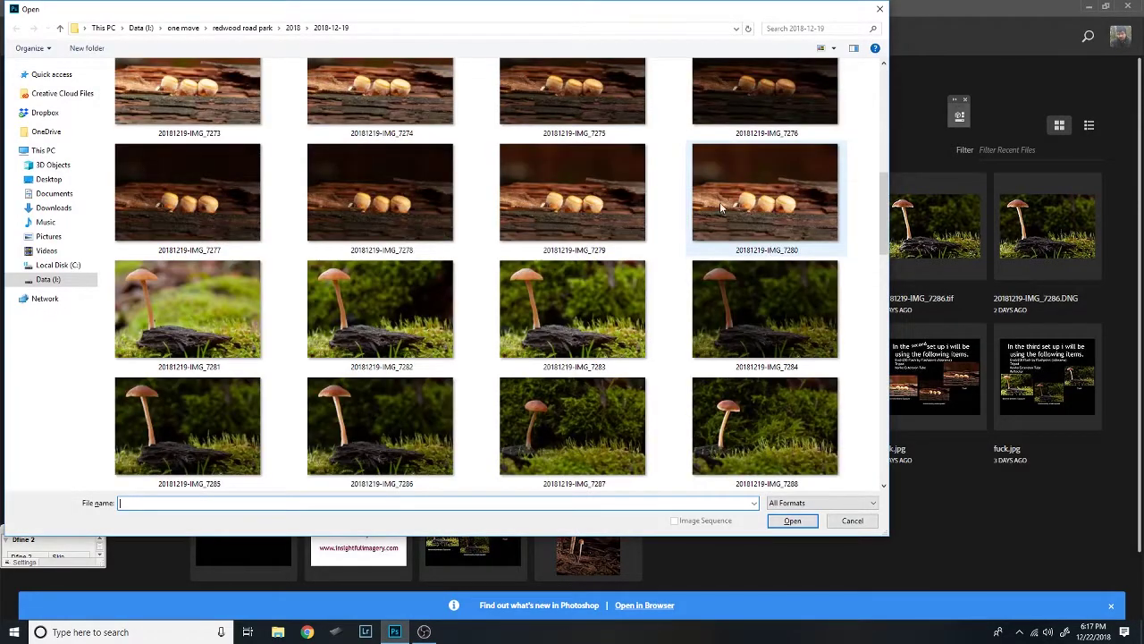
pyautogui.scroll(-2, 476, 299)
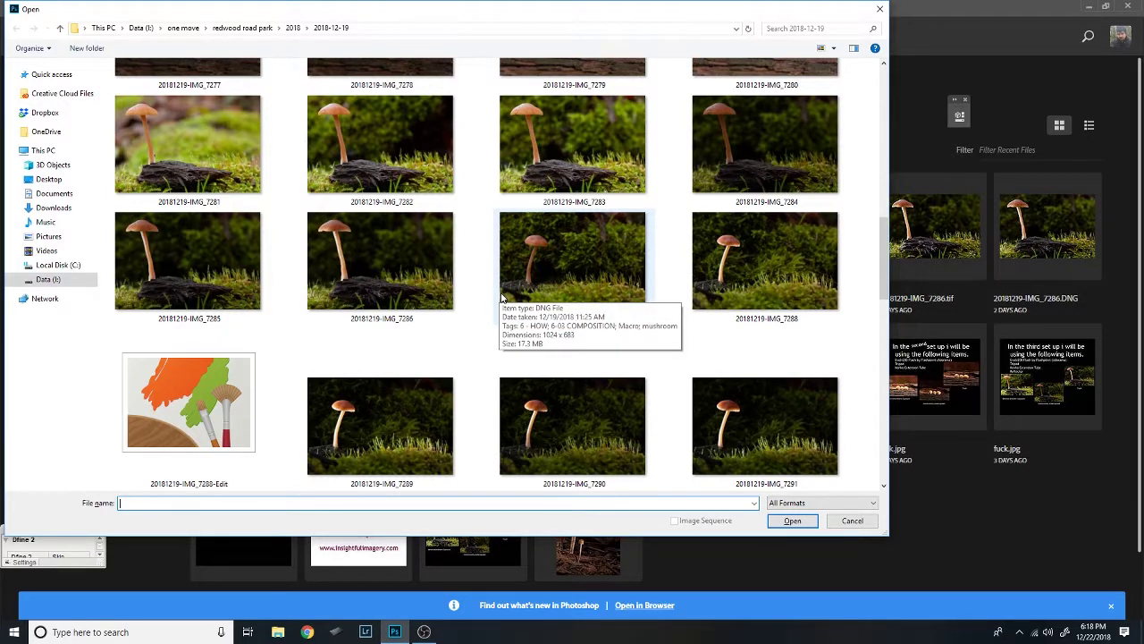
pyautogui.scroll(-6, 626, 357)
pyautogui.scroll(2, 662, 286)
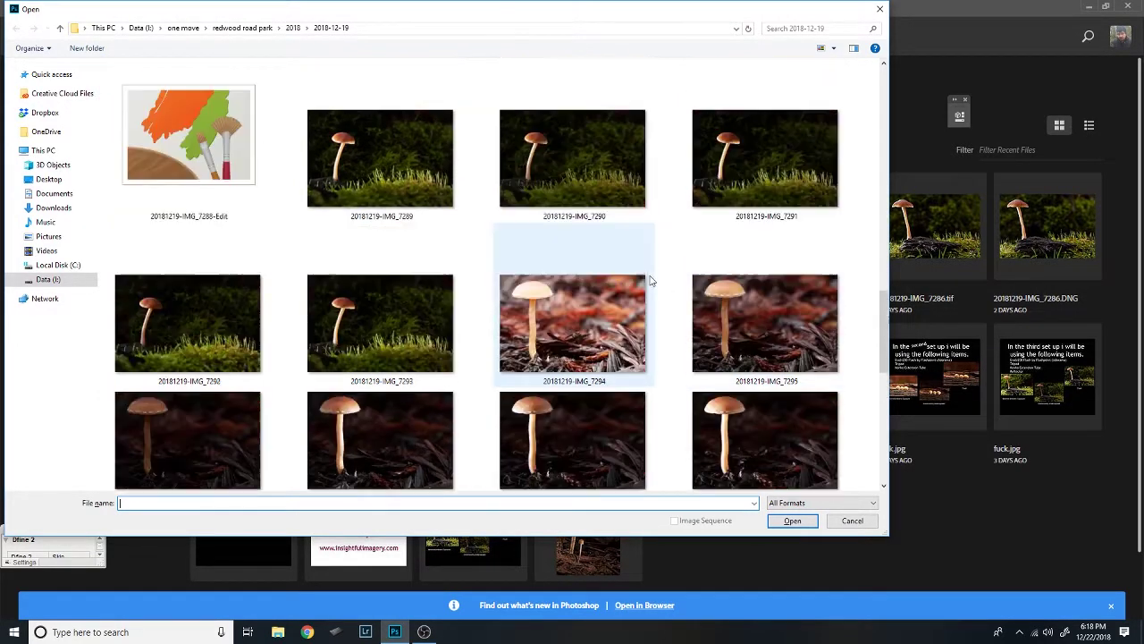
pyautogui.doubleClick(401, 331)
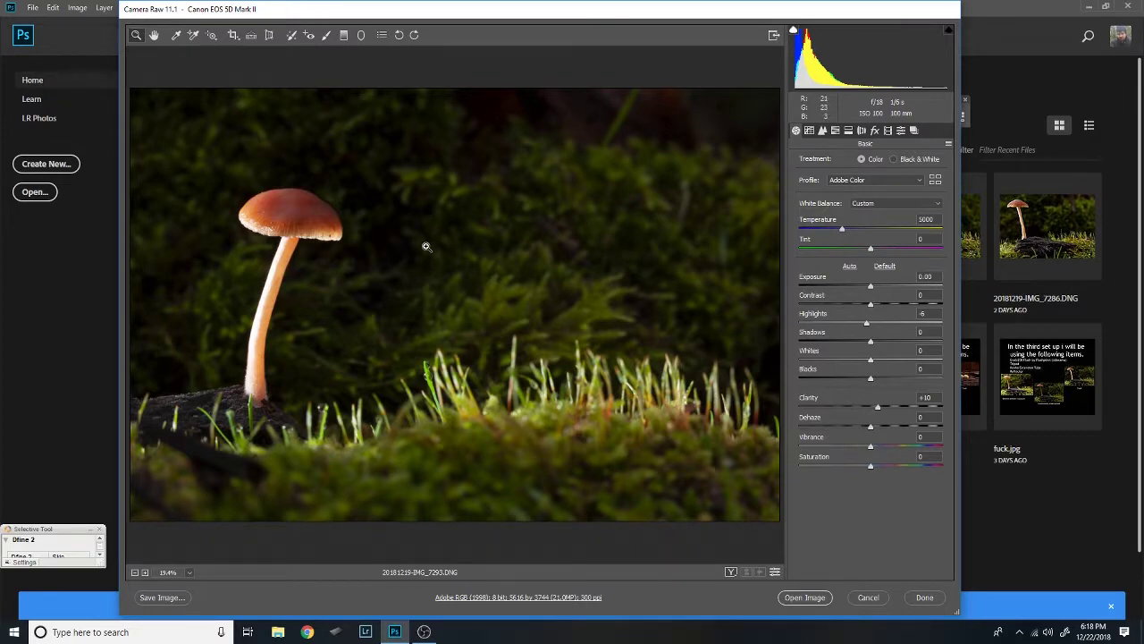
pyautogui.click(804, 597)
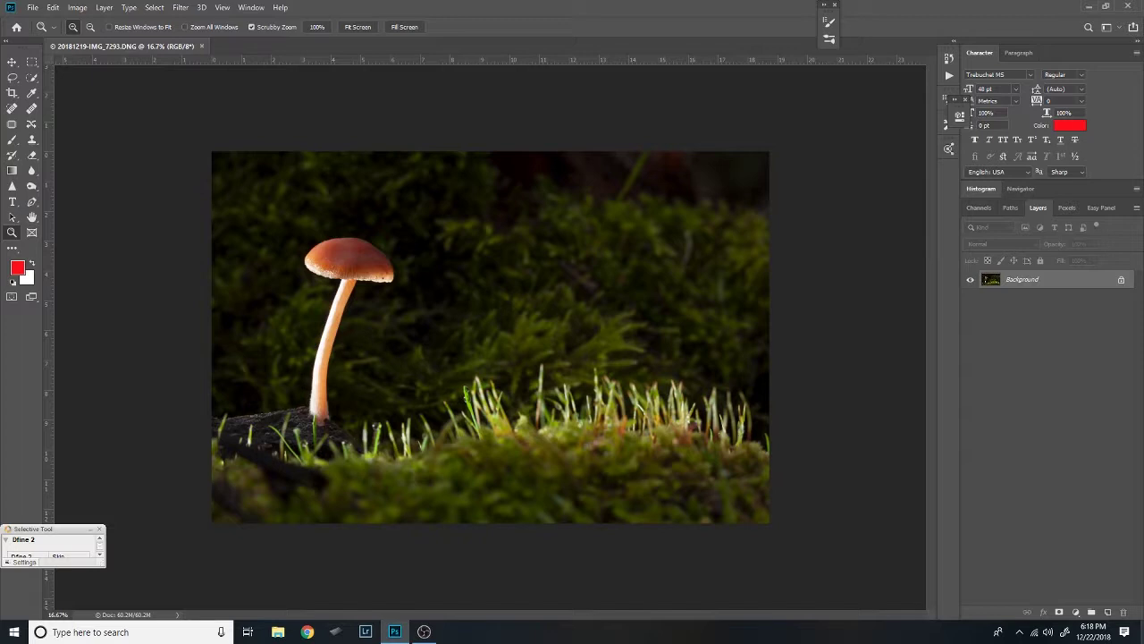
# On a new layer, outline the distracting background, edge and lower-left foreground areas with freehand red brush strokes.
pyautogui.hotkey('ctrl', 'shift', 'alt', 'n')
pyautogui.click(17, 268)
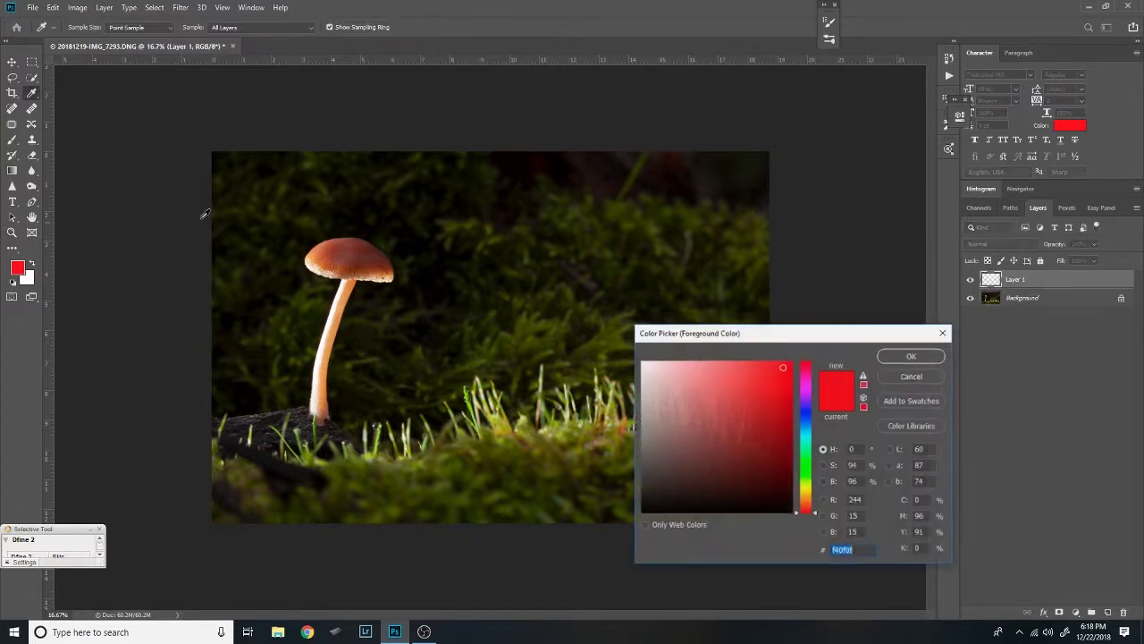
pyautogui.click(910, 357)
pyautogui.press('z')
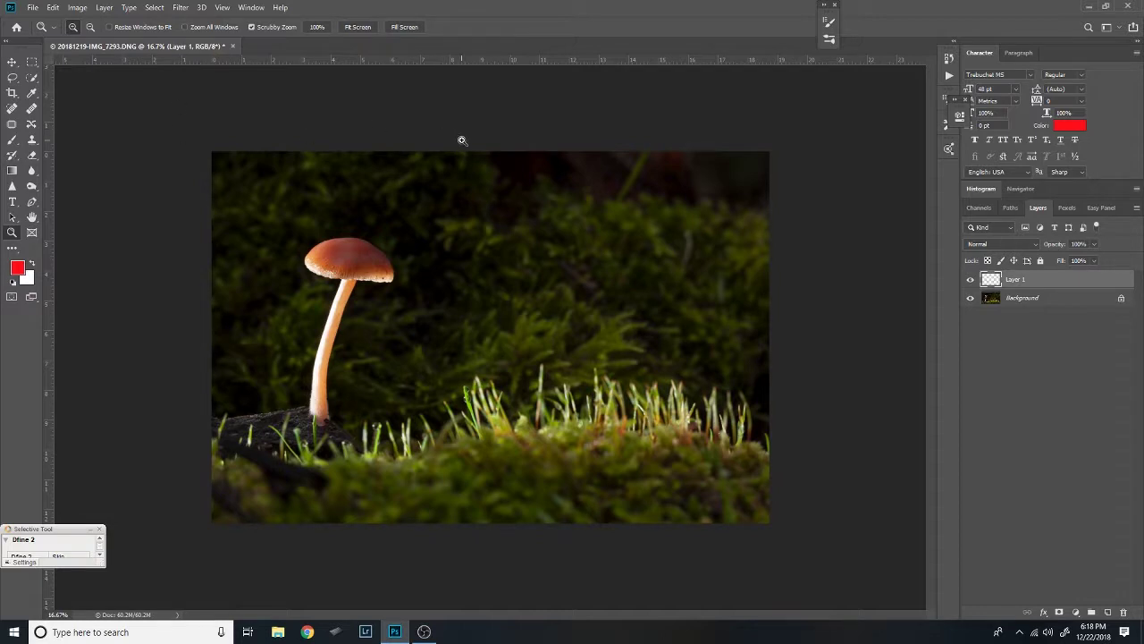
pyautogui.press('b')
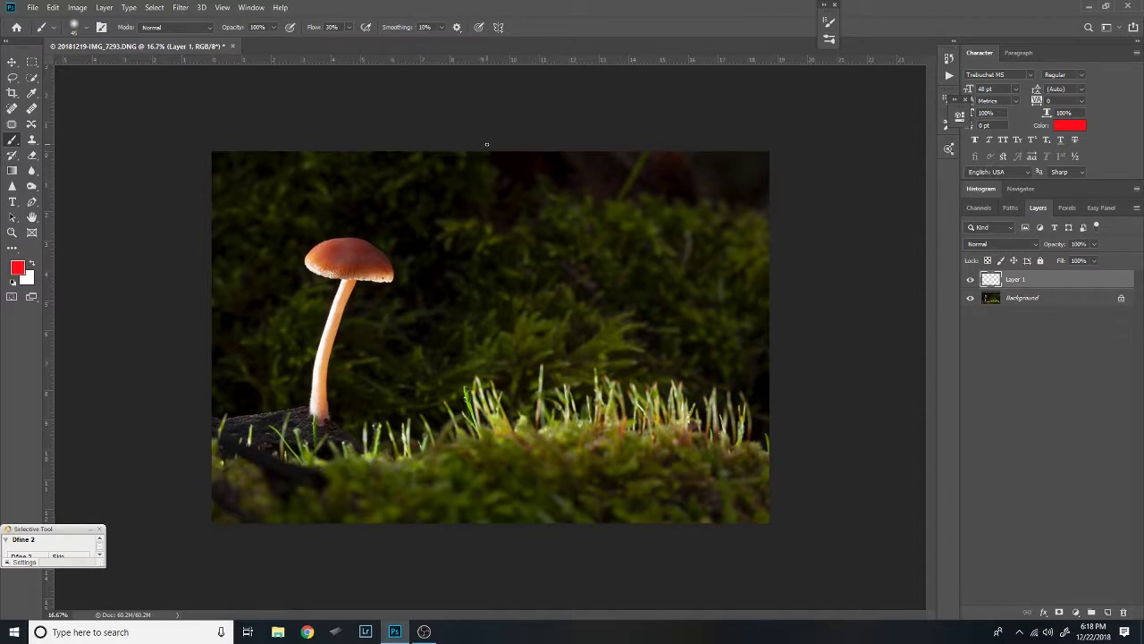
pyautogui.moveTo(463, 169)
pyautogui.mouseDown()
pyautogui.moveTo(497, 219)
pyautogui.moveTo(774, 228)
pyautogui.mouseUp()
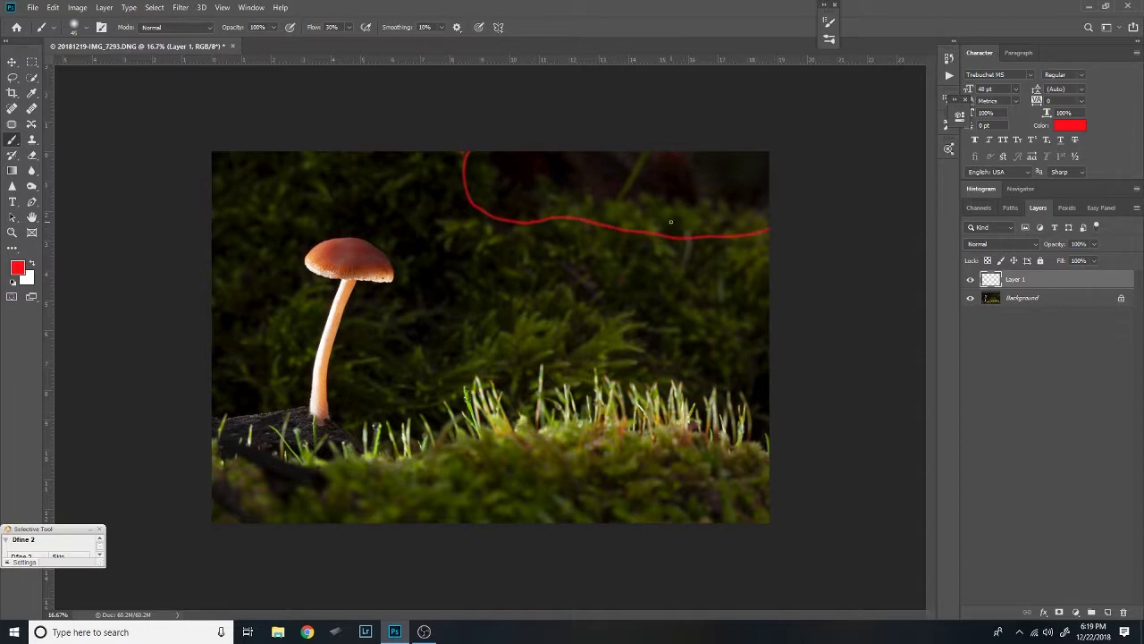
pyautogui.moveTo(763, 330)
pyautogui.mouseDown()
pyautogui.moveTo(742, 369)
pyautogui.moveTo(738, 427)
pyautogui.mouseUp()
pyautogui.moveTo(576, 260)
pyautogui.mouseDown()
pyautogui.moveTo(559, 283)
pyautogui.moveTo(604, 309)
pyautogui.moveTo(621, 274)
pyautogui.moveTo(570, 261)
pyautogui.mouseUp()
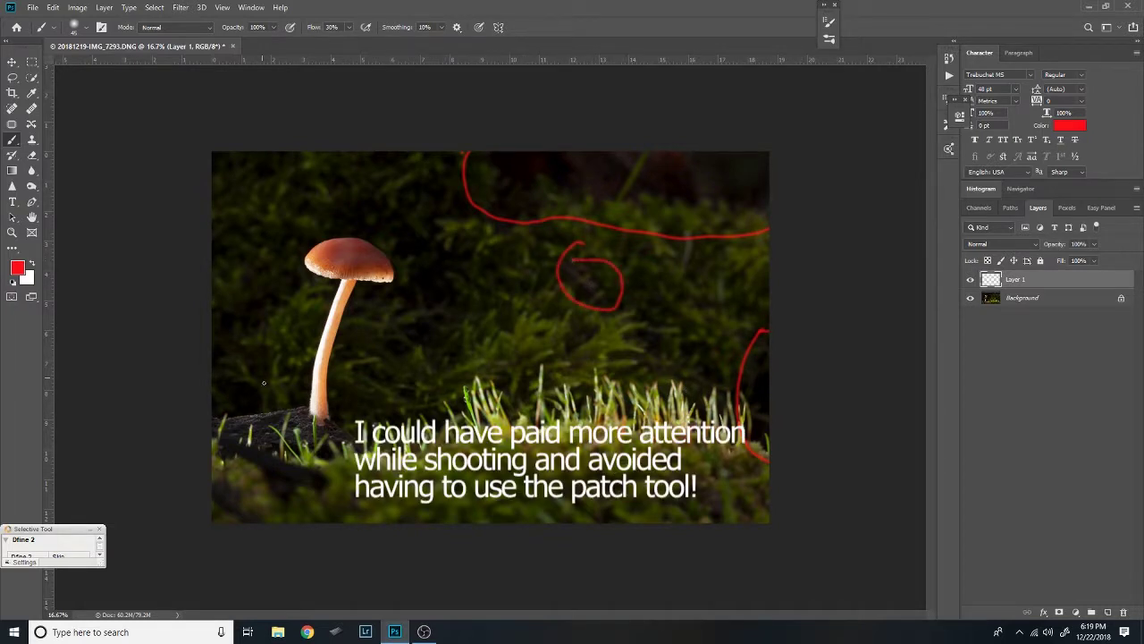
pyautogui.moveTo(209, 428)
pyautogui.mouseDown()
pyautogui.moveTo(228, 456)
pyautogui.moveTo(279, 486)
pyautogui.moveTo(327, 505)
pyautogui.moveTo(355, 502)
pyautogui.mouseUp()
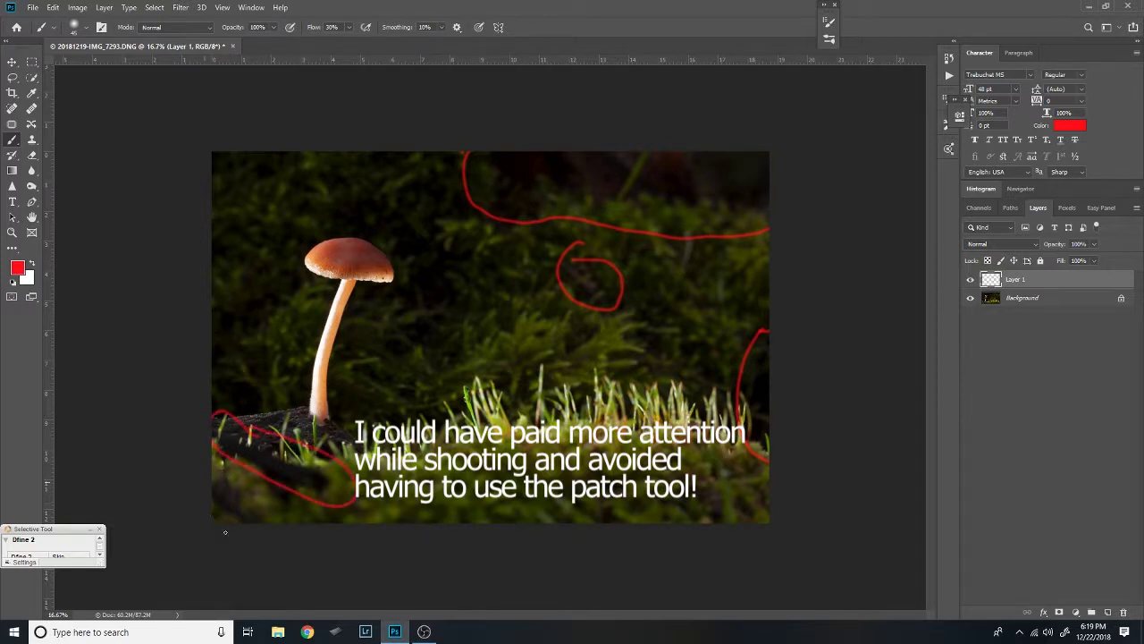
pyautogui.moveTo(273, 522); pyautogui.dragTo(226, 476)
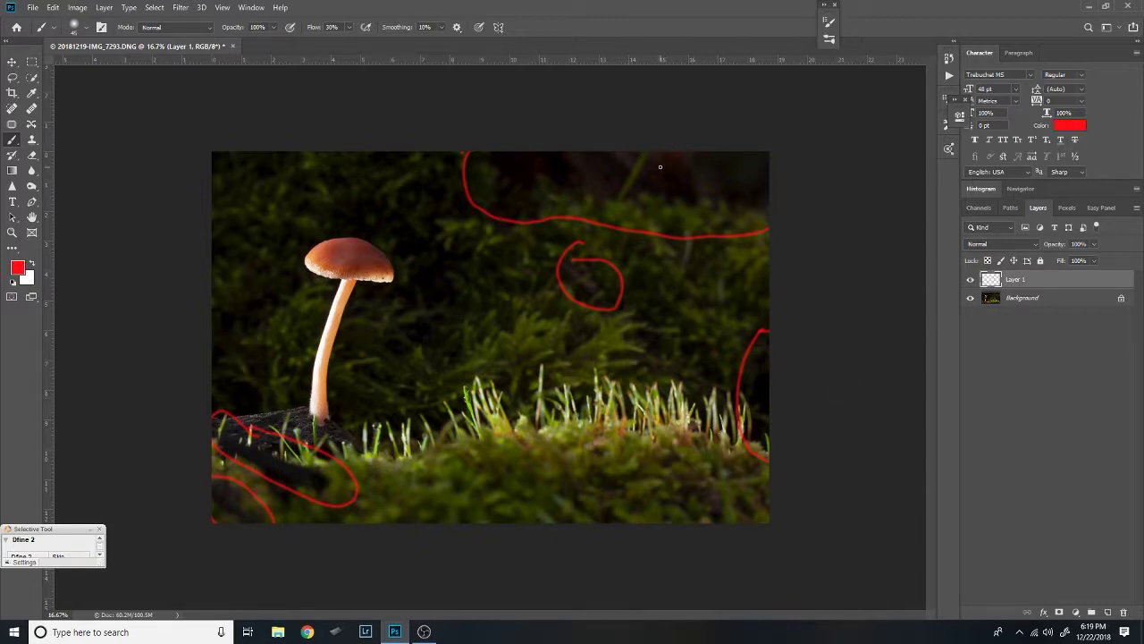
# Hide the red markup layer and duplicate the Background layer.
pyautogui.click(972, 281)
pyautogui.click(1022, 301)
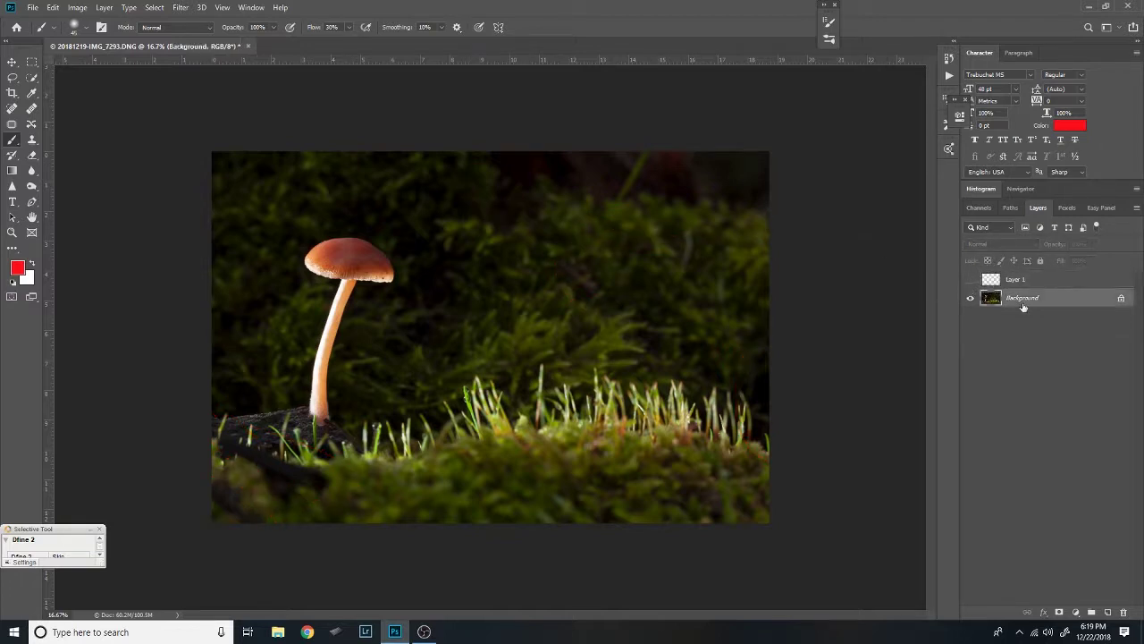
pyautogui.hotkey('ctrl', 'j')
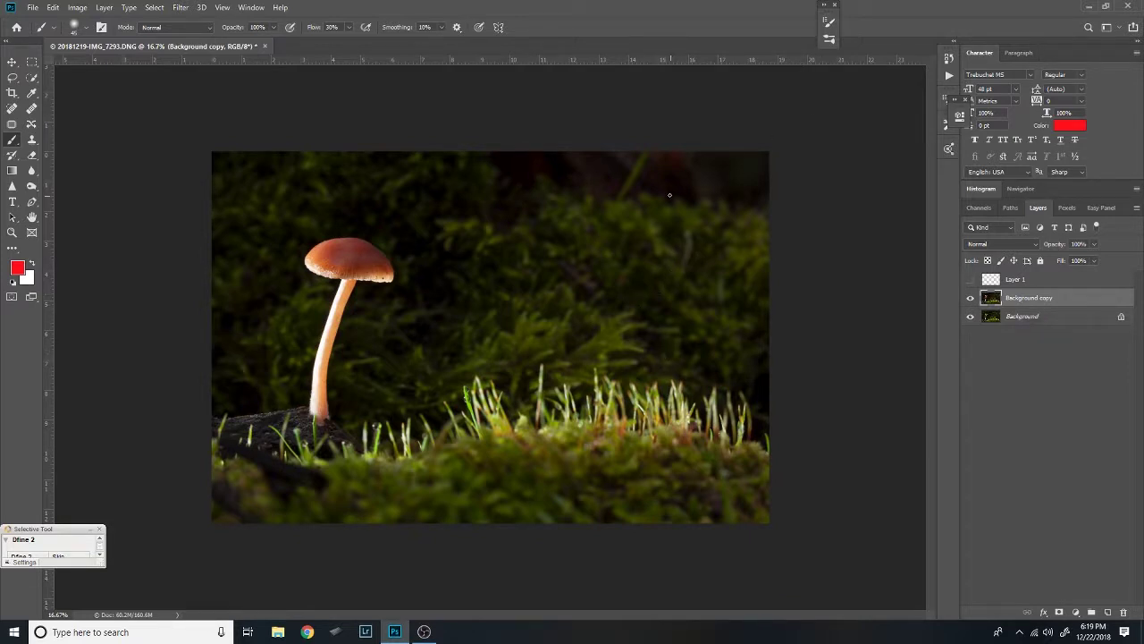
# Use the content-aware Patch tool to replace the dark strip along the photo's upper-right edge with moss from below, and deselect.
pyautogui.press('z')
pyautogui.click(708, 221)
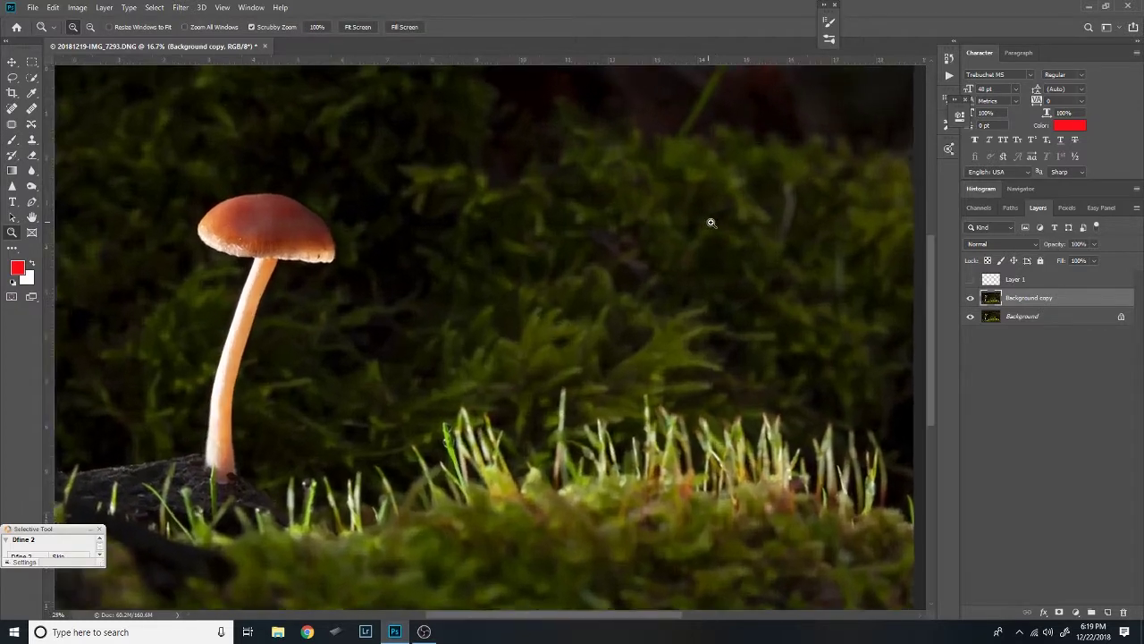
pyautogui.click(710, 222)
pyautogui.click(710, 223)
pyautogui.moveTo(756, 199); pyautogui.dragTo(574, 463)
pyautogui.keyDown('alt'); pyautogui.click(621, 429); pyautogui.keyUp('alt')
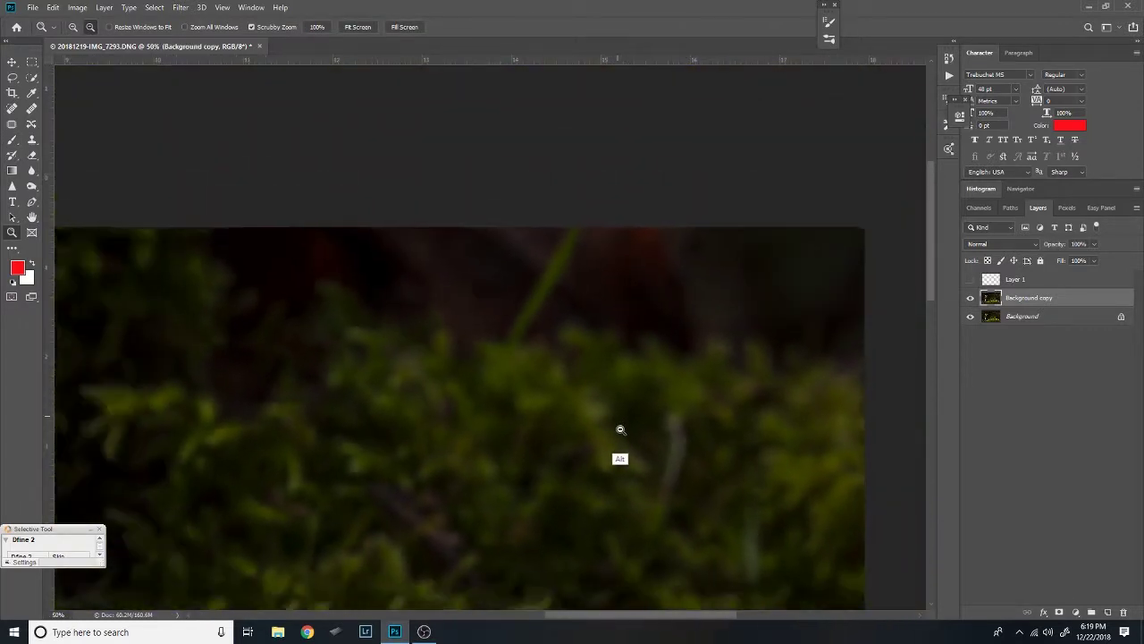
pyautogui.moveTo(595, 404); pyautogui.dragTo(633, 335)
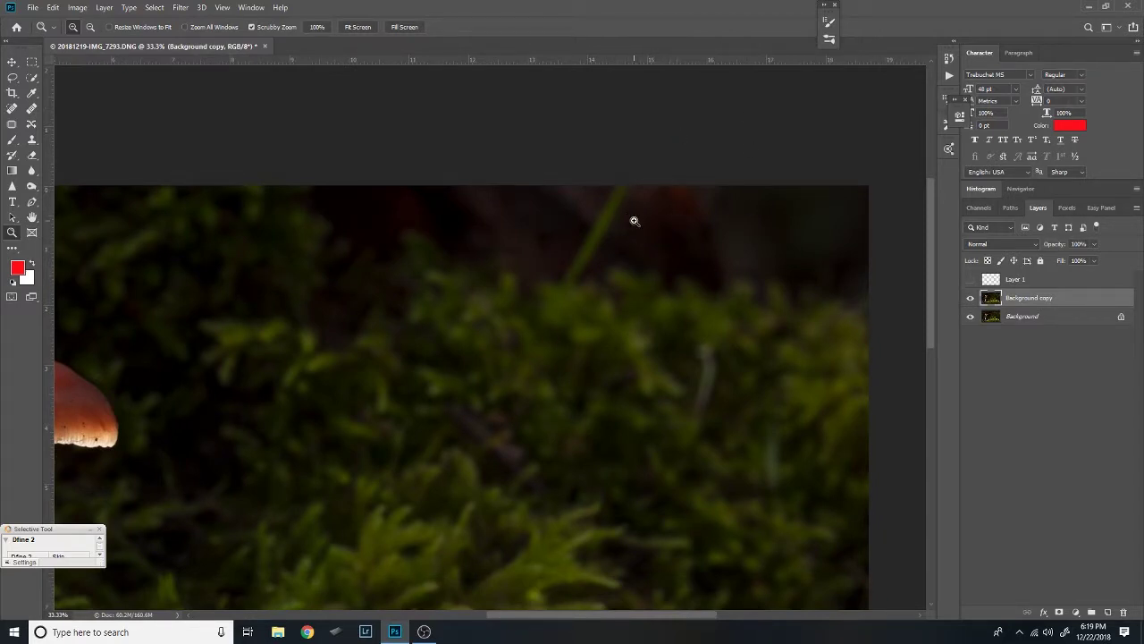
pyautogui.moveTo(435, 340); pyautogui.dragTo(495, 396)
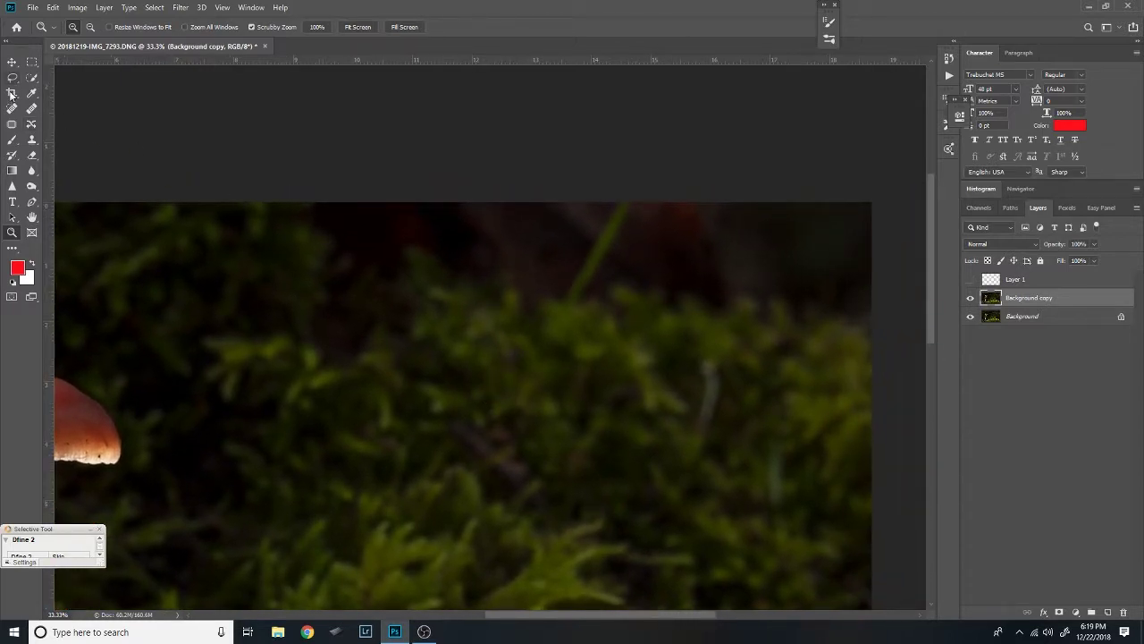
pyautogui.click(12, 123)
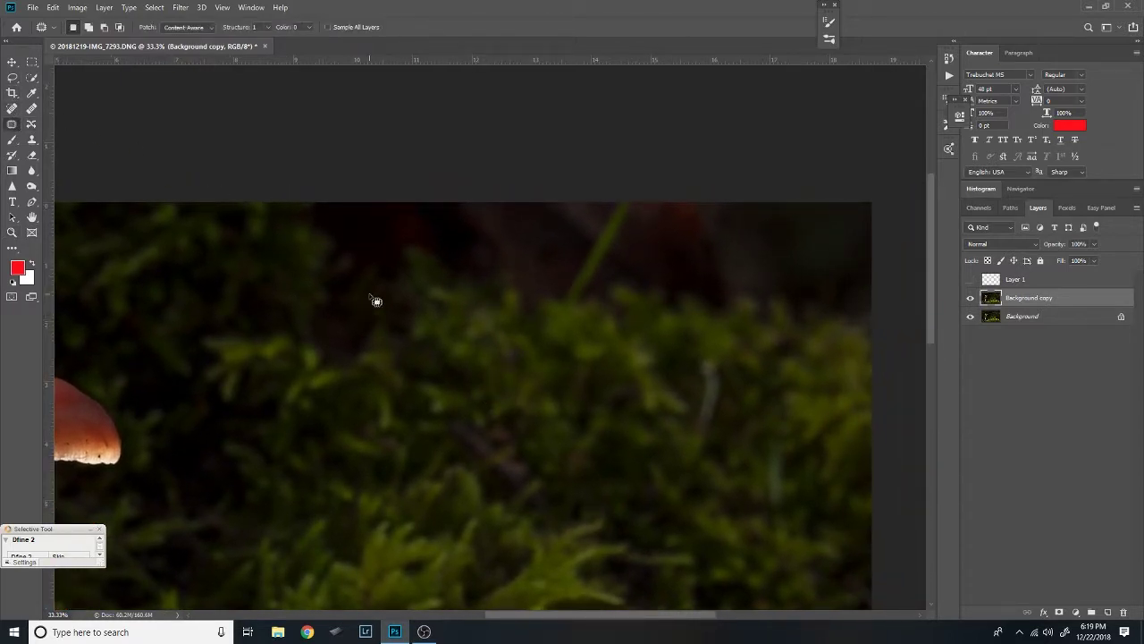
pyautogui.hotkey('ctrl', '-')
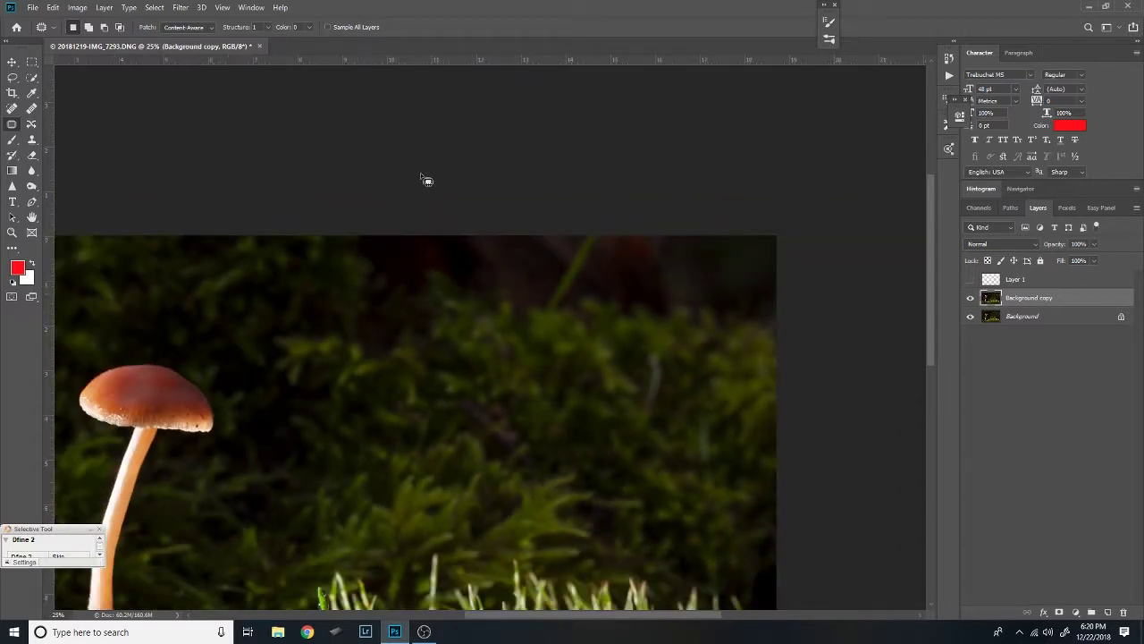
pyautogui.moveTo(365, 229)
pyautogui.mouseDown()
pyautogui.moveTo(332, 249)
pyautogui.moveTo(339, 363)
pyautogui.moveTo(407, 372)
pyautogui.moveTo(448, 321)
pyautogui.moveTo(494, 315)
pyautogui.moveTo(706, 357)
pyautogui.moveTo(763, 355)
pyautogui.moveTo(800, 313)
pyautogui.moveTo(792, 236)
pyautogui.moveTo(754, 214)
pyautogui.moveTo(365, 228)
pyautogui.mouseUp()
pyautogui.scroll(-3, 582, 326)
pyautogui.moveTo(593, 201); pyautogui.dragTo(618, 391)
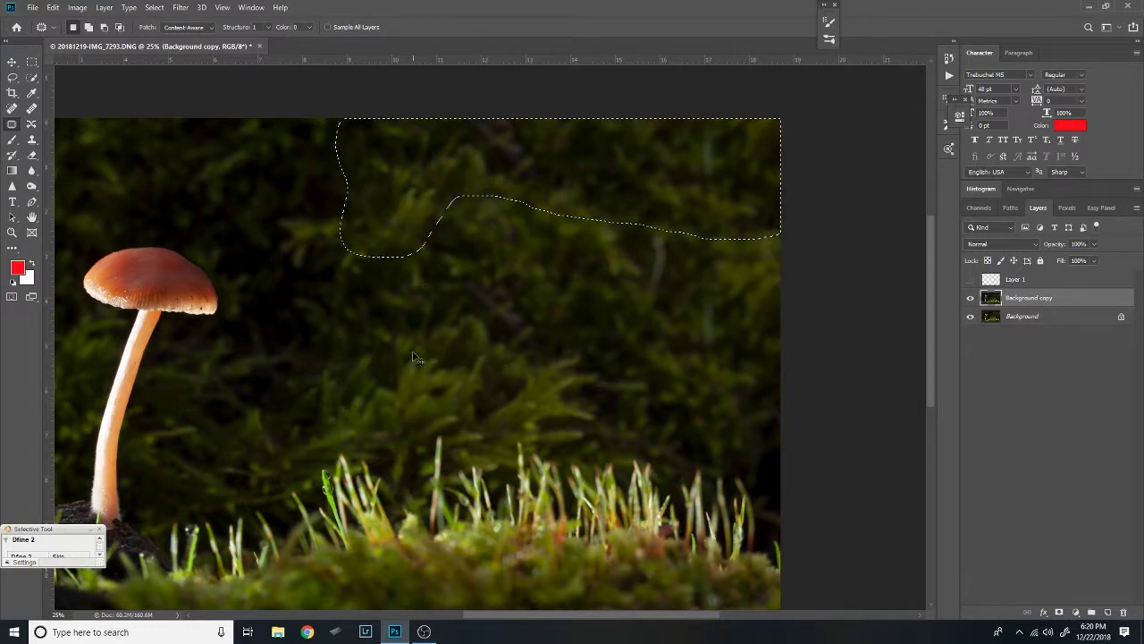
pyautogui.hotkey('ctrl', 'd')
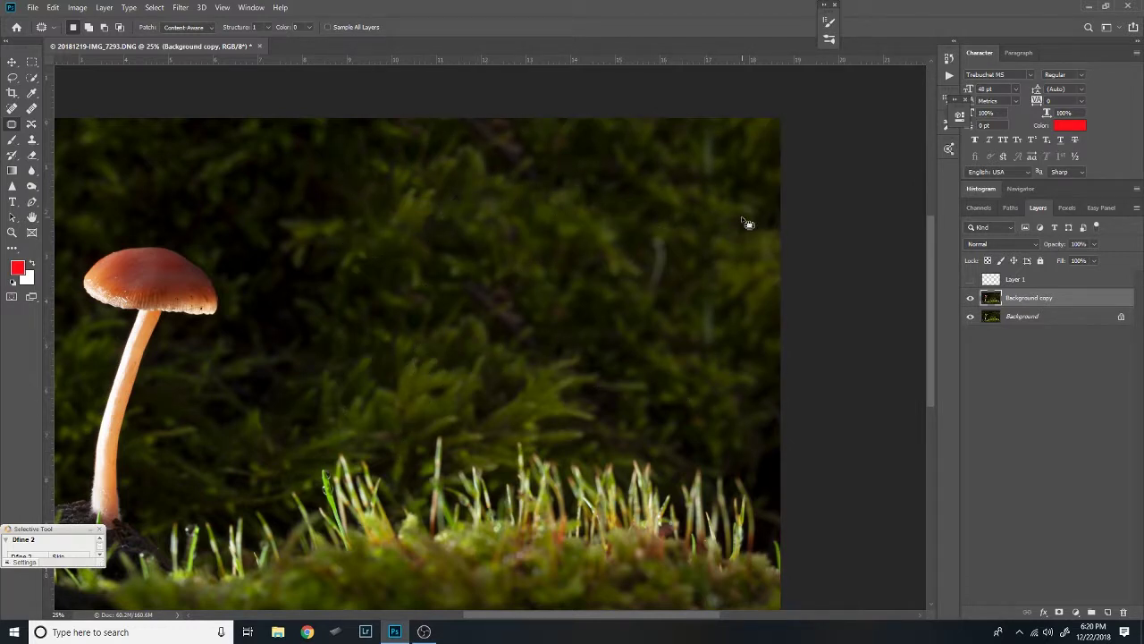
# Set the Clone Stamp to Normal mode and clone nearby moss over the patch seam at the photo's right edge.
pyautogui.press('z')
pyautogui.click(733, 239)
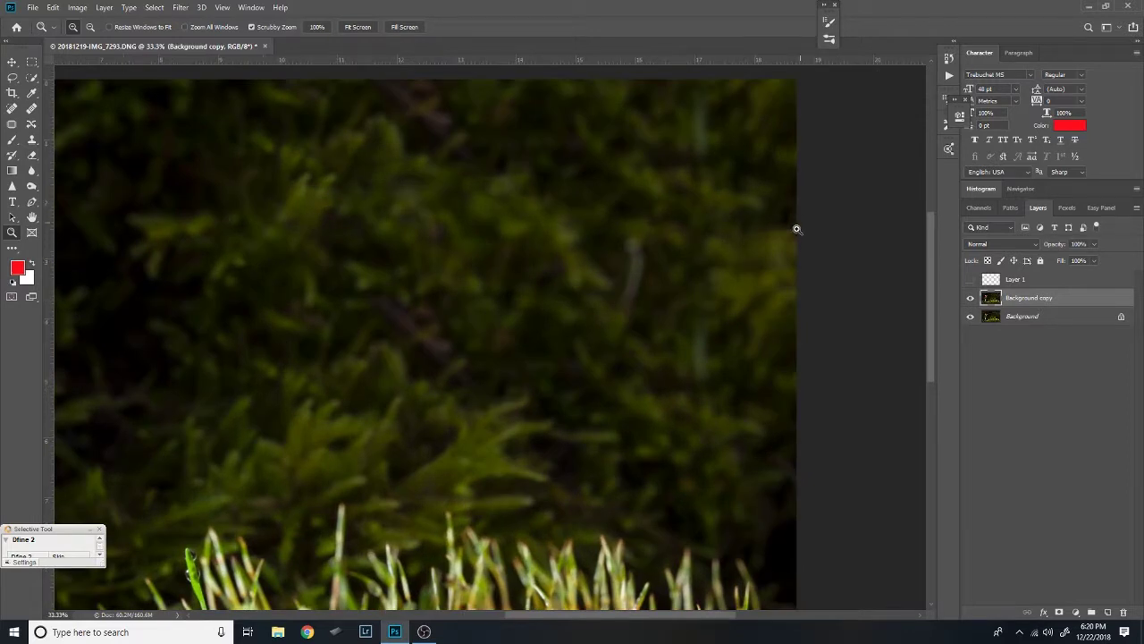
pyautogui.click(724, 245)
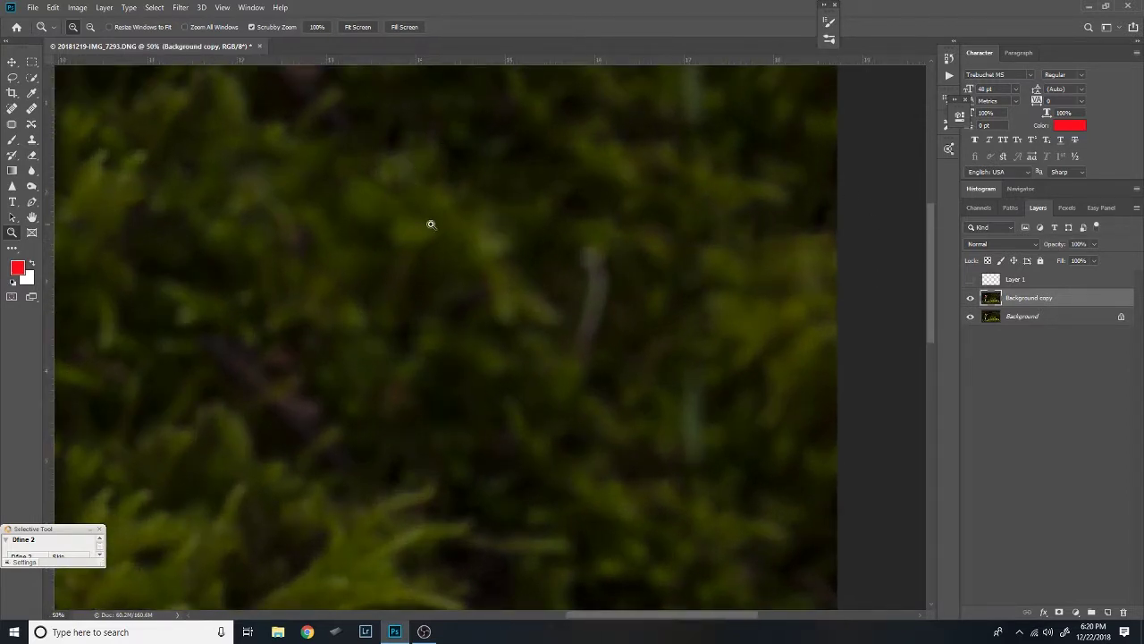
pyautogui.press('s')
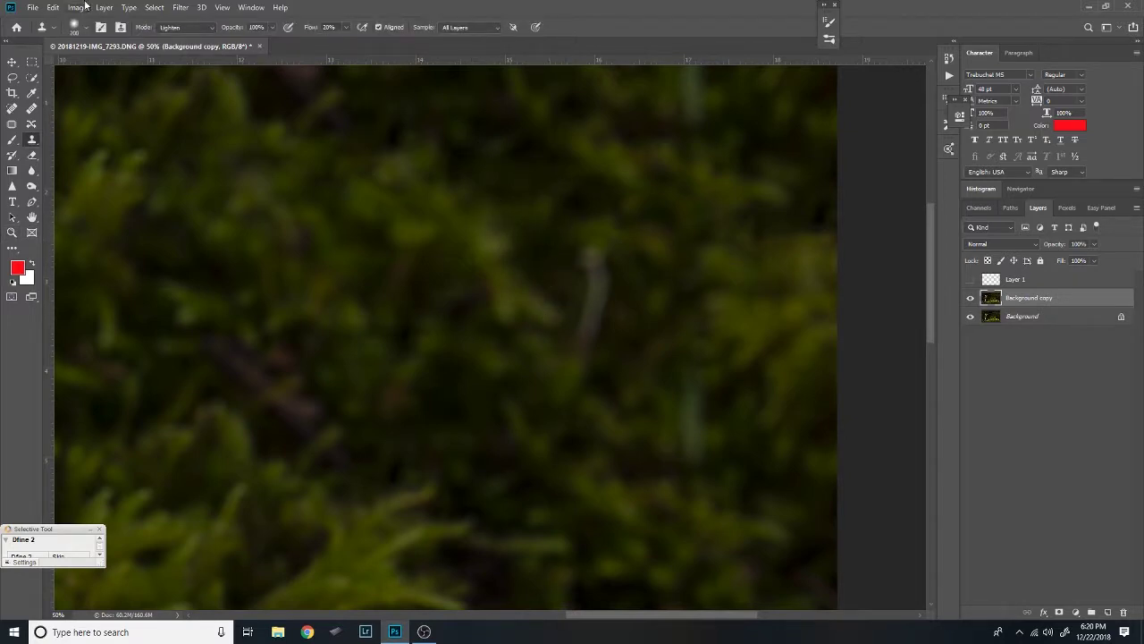
pyautogui.click(86, 28)
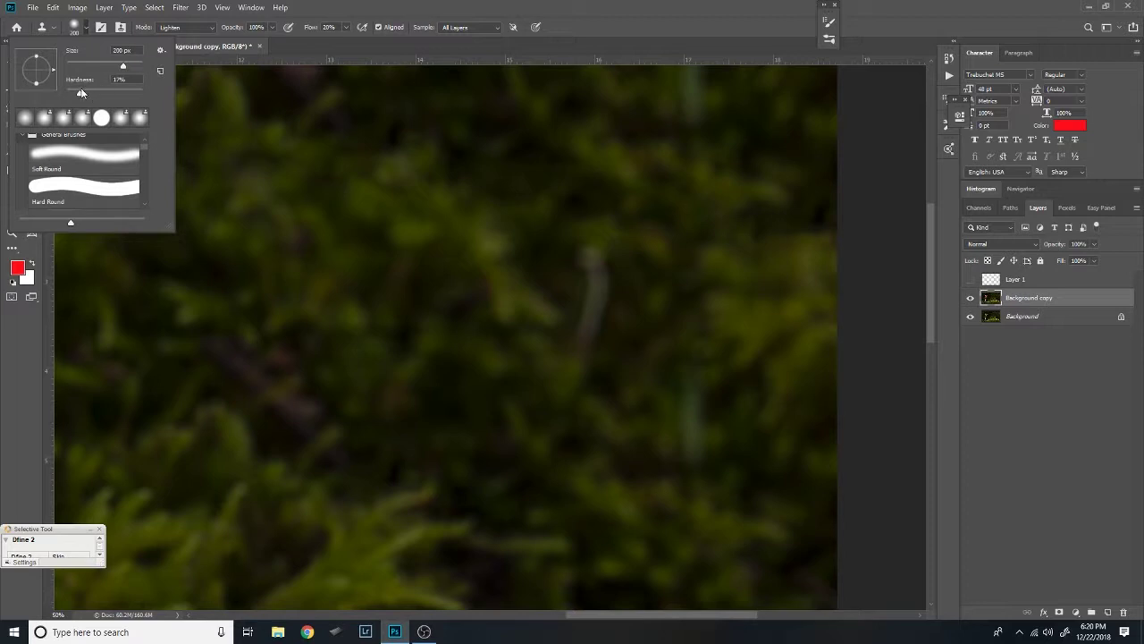
pyautogui.click(595, 30)
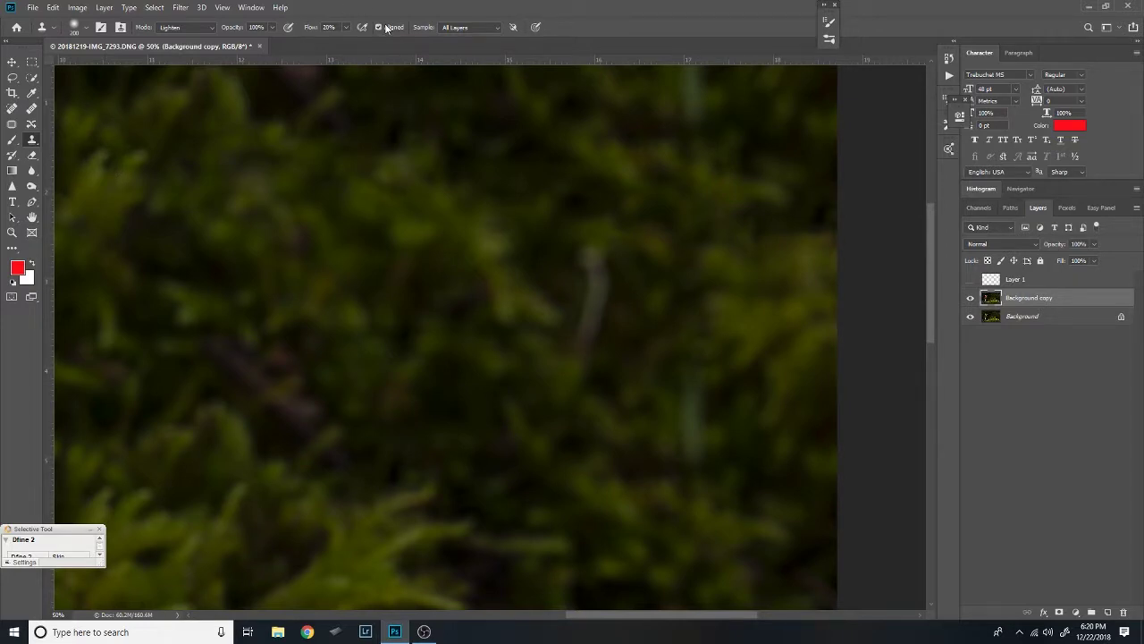
pyautogui.hscroll(3, 715, 411)
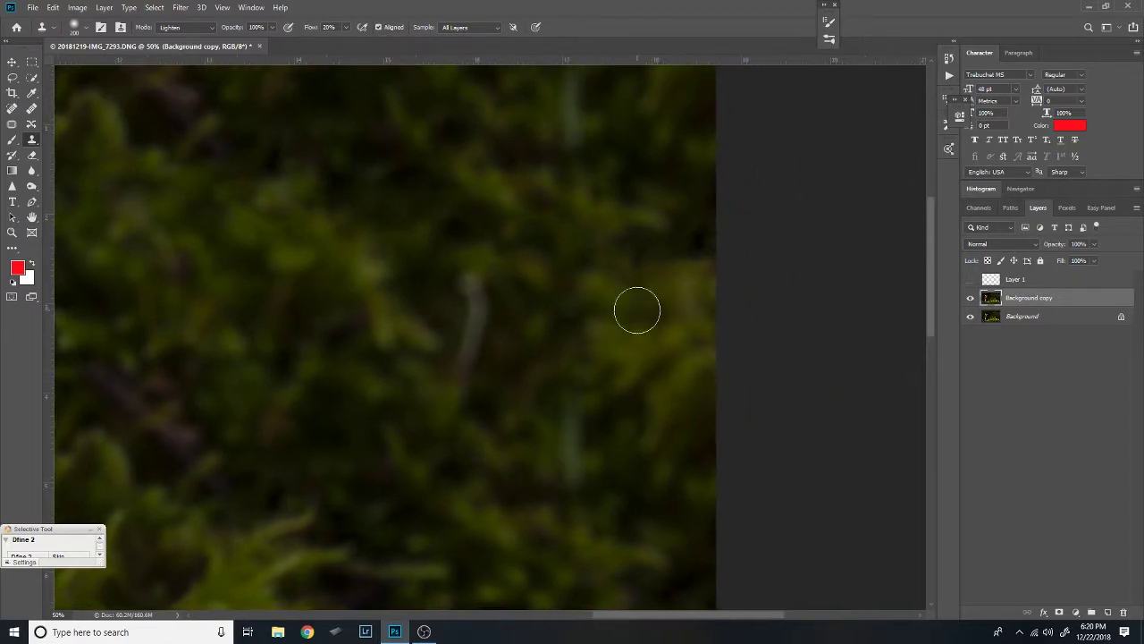
pyautogui.keyDown('alt'); pyautogui.click(679, 372); pyautogui.keyUp('alt')
pyautogui.moveTo(701, 249)
pyautogui.mouseDown()
pyautogui.moveTo(623, 269)
pyautogui.moveTo(544, 269)
pyautogui.moveTo(377, 219)
pyautogui.mouseUp()
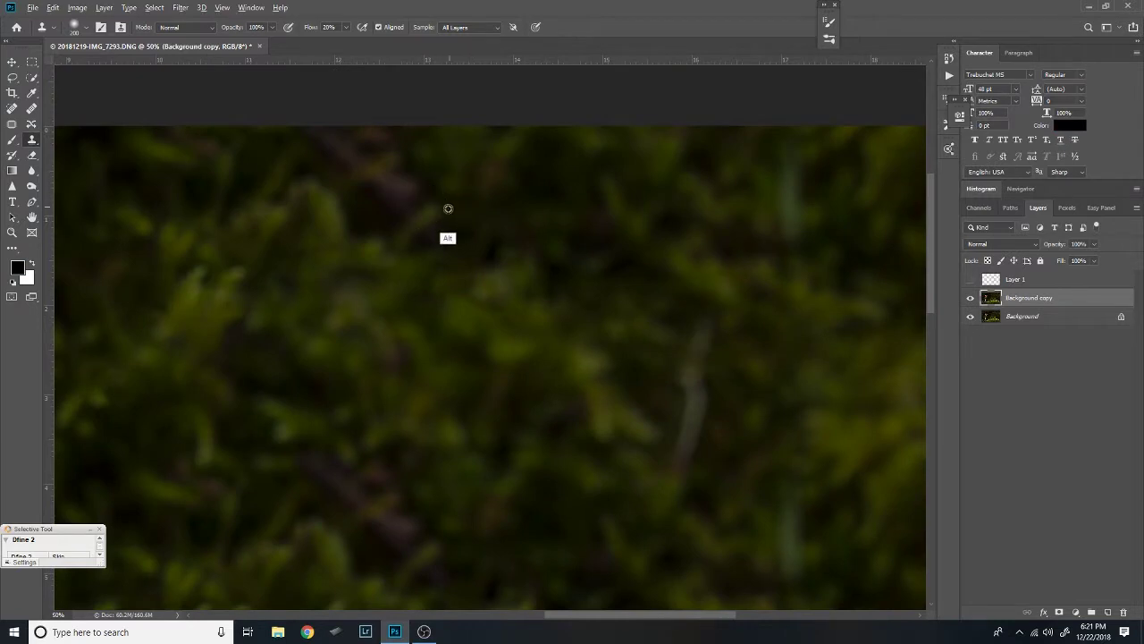
# Sample neighbouring moss and clone it over the patched background and around the pale stem.
pyautogui.keyDown('alt'); pyautogui.click(440, 189); pyautogui.keyUp('alt')
pyautogui.moveTo(332, 258)
pyautogui.mouseDown()
pyautogui.moveTo(483, 309)
pyautogui.moveTo(508, 309)
pyautogui.moveTo(513, 292)
pyautogui.moveTo(437, 417)
pyautogui.mouseUp()
pyautogui.keyDown('alt'); pyautogui.click(492, 455); pyautogui.keyUp('alt')
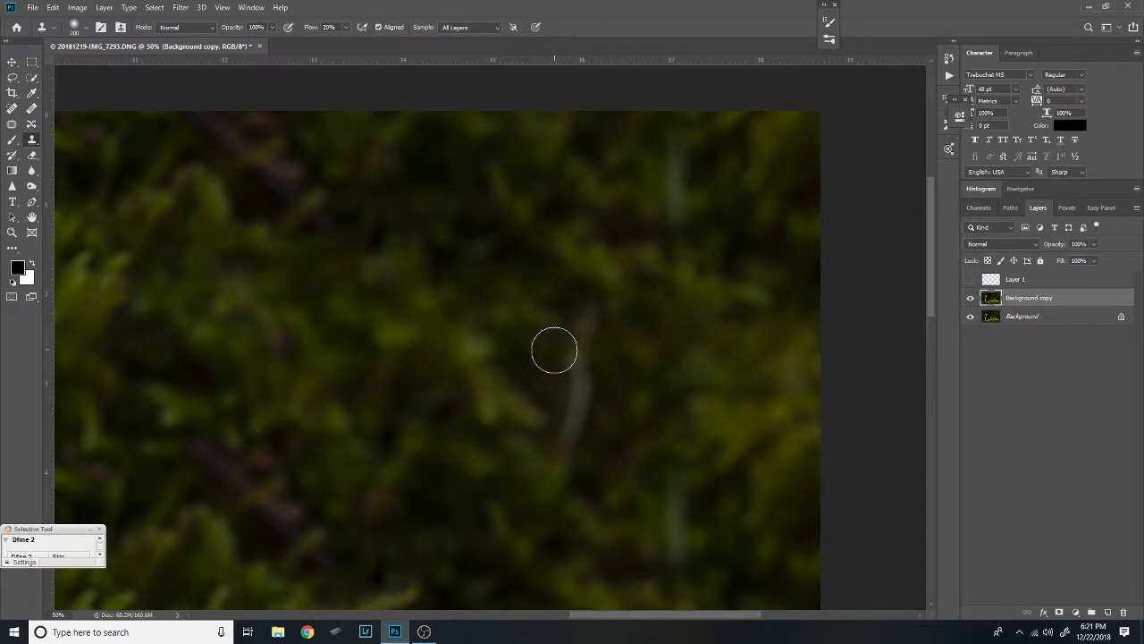
pyautogui.moveTo(554, 345); pyautogui.dragTo(586, 363)
# Examine the retouched moss in the upper-right background, from the wider view down to the area around the pale stem.
pyautogui.moveTo(528, 417); pyautogui.dragTo(613, 345)
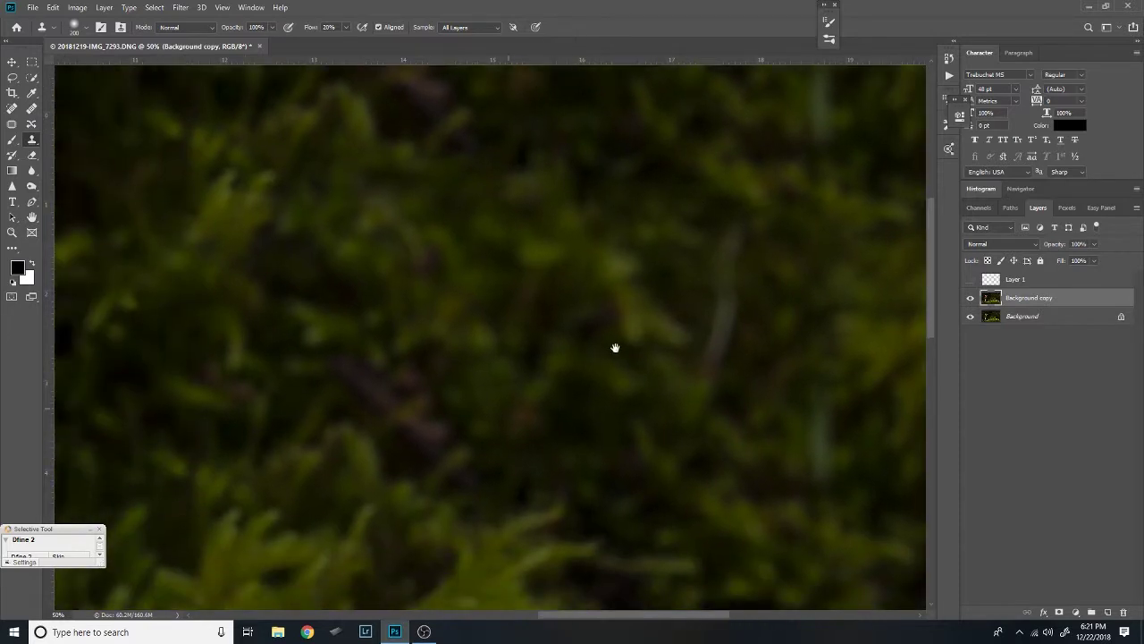
pyautogui.press('z')
pyautogui.keyDown('alt'); pyautogui.click(616, 349); pyautogui.keyUp('alt')
pyautogui.keyDown('alt'); pyautogui.click(629, 350); pyautogui.keyUp('alt')
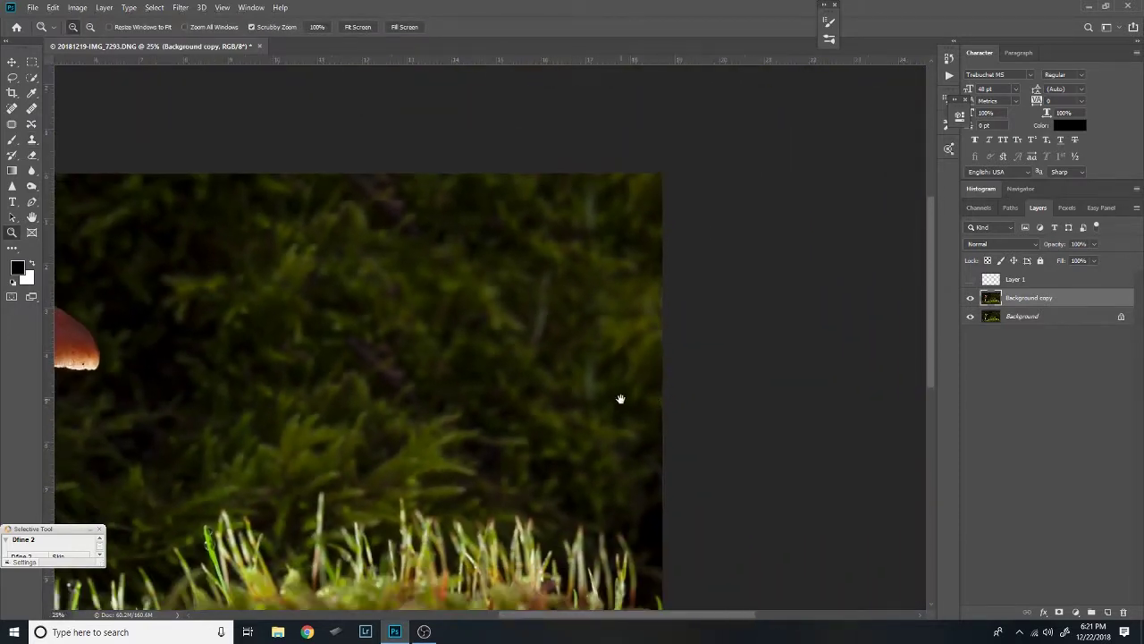
pyautogui.moveTo(618, 399); pyautogui.dragTo(713, 326)
pyautogui.moveTo(632, 271); pyautogui.dragTo(638, 337)
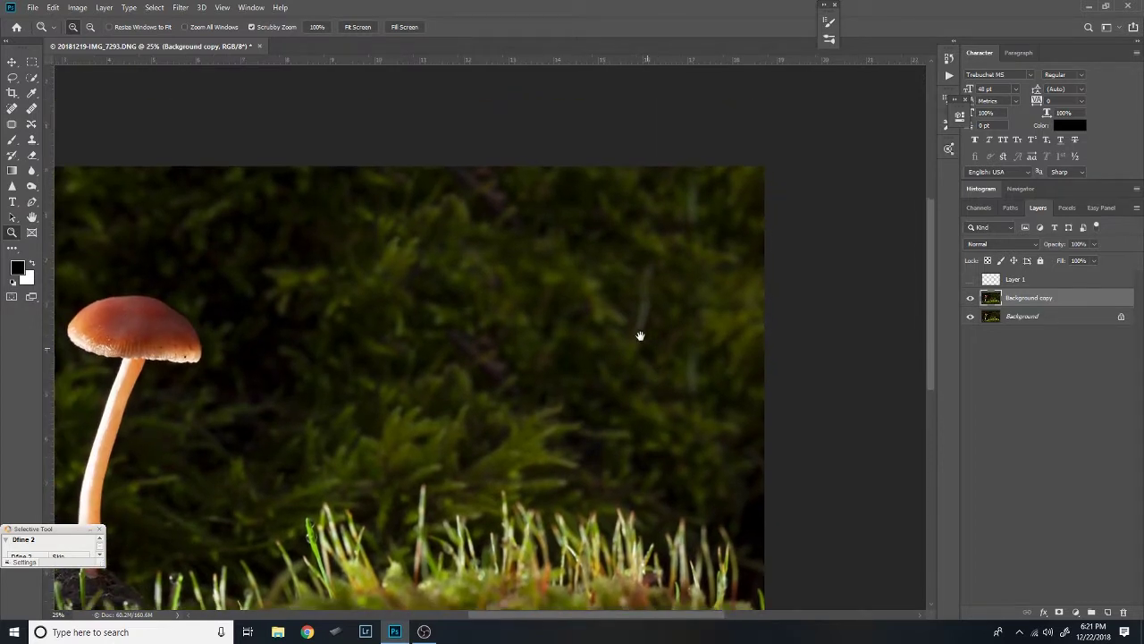
pyautogui.click(622, 259)
pyautogui.click(625, 270)
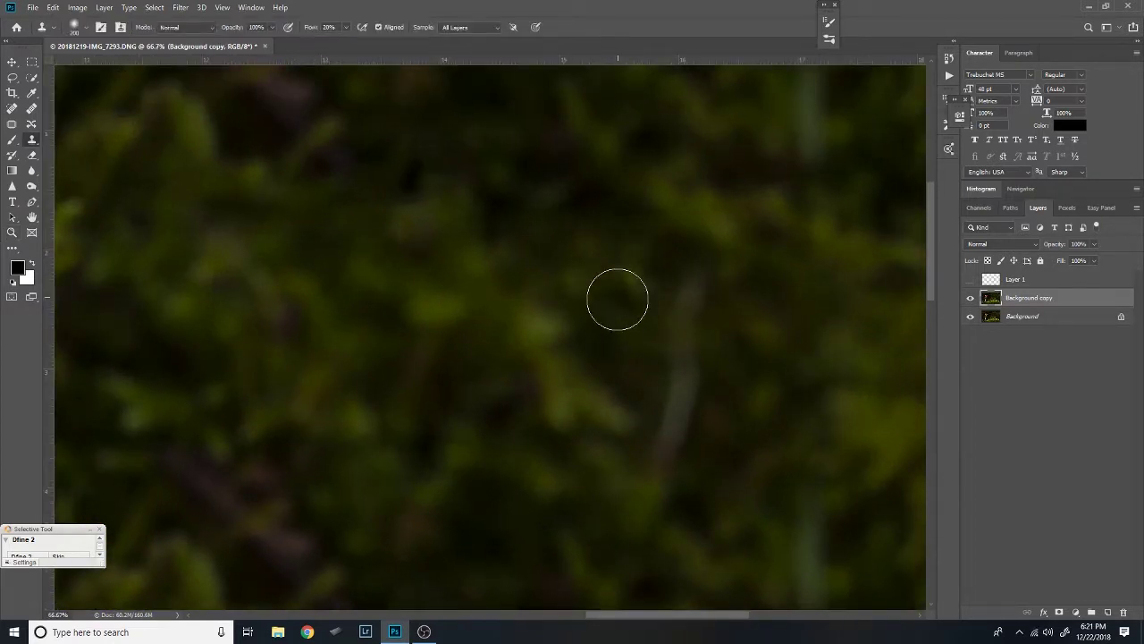
# Sample moss near the photo's upper-right corner and clone it over the blurred background beside the pale stem.
pyautogui.keyDown('alt'); pyautogui.click(794, 129); pyautogui.keyUp('alt')
pyautogui.moveTo(654, 220); pyautogui.dragTo(451, 221)
pyautogui.moveTo(513, 397); pyautogui.dragTo(562, 312)
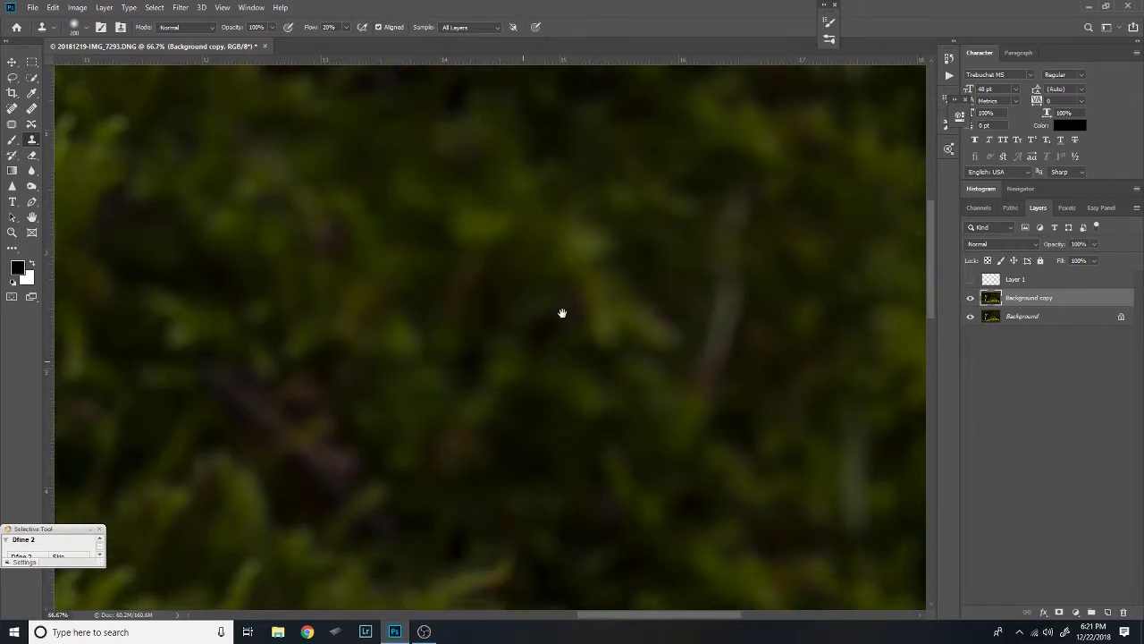
# Check the whole retouched photo against the markings on Layer 1, leaving that layer hidden.
pyautogui.press('z')
pyautogui.keyDown('alt'); pyautogui.click(577, 332); pyautogui.keyUp('alt')
pyautogui.keyDown('alt'); pyautogui.click(583, 351); pyautogui.keyUp('alt')
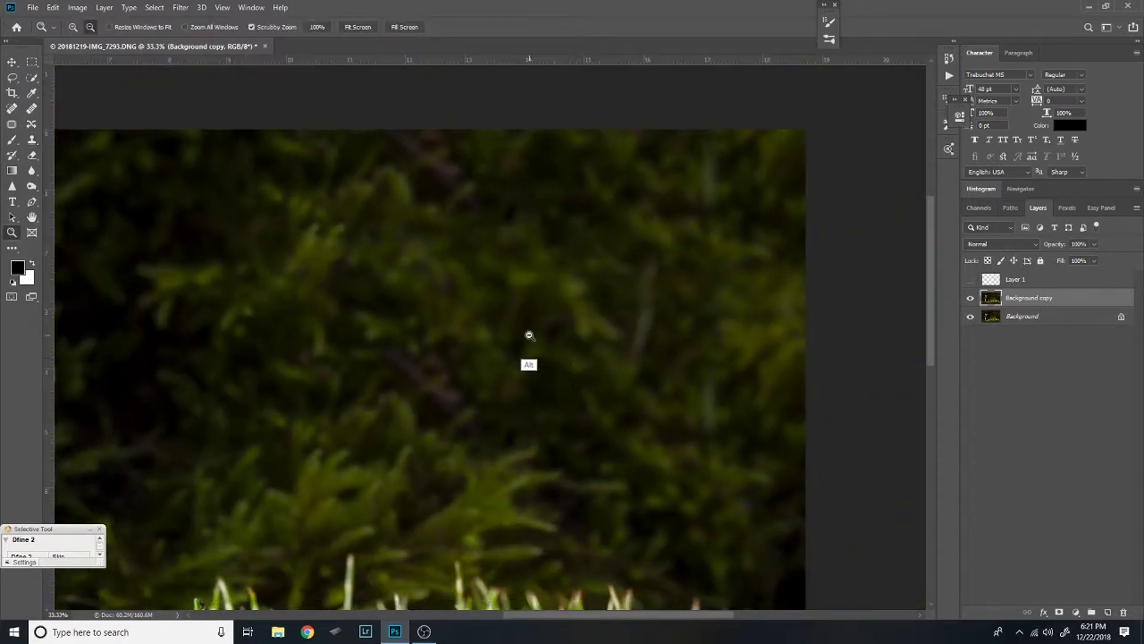
pyautogui.keyDown('alt'); pyautogui.click(464, 352); pyautogui.keyUp('alt')
pyautogui.keyDown('alt'); pyautogui.click(598, 322); pyautogui.keyUp('alt')
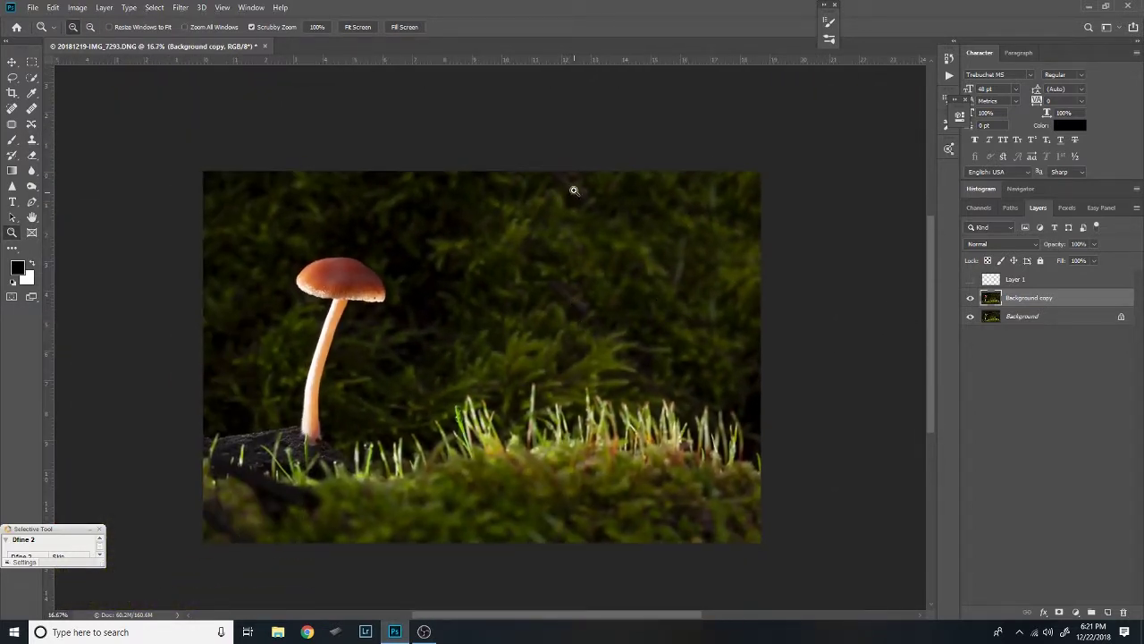
pyautogui.click(970, 278)
pyautogui.click(988, 283)
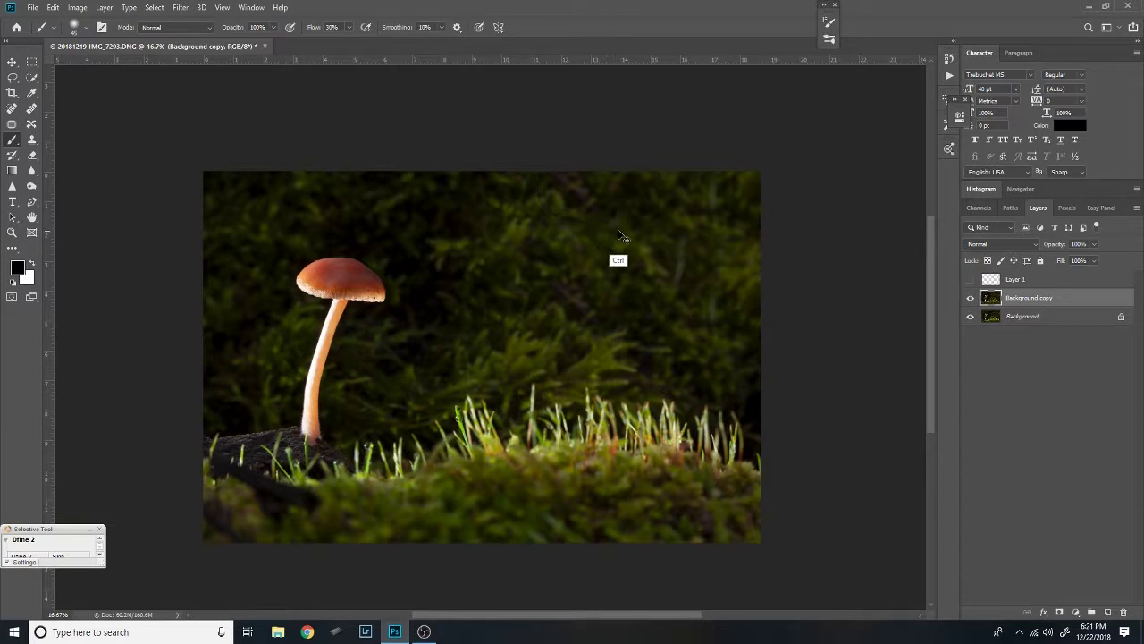
# Circle the two matching brown patches in the upper background with a red brush, and undo both marks.
pyautogui.click(16, 271)
pyautogui.click(784, 368)
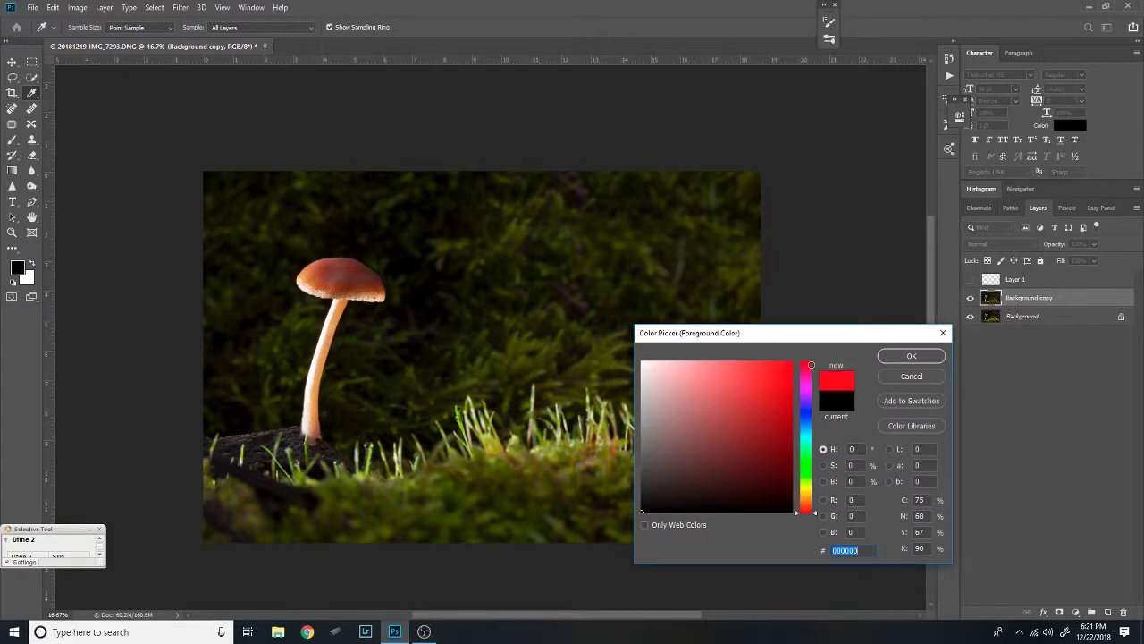
pyautogui.click(906, 359)
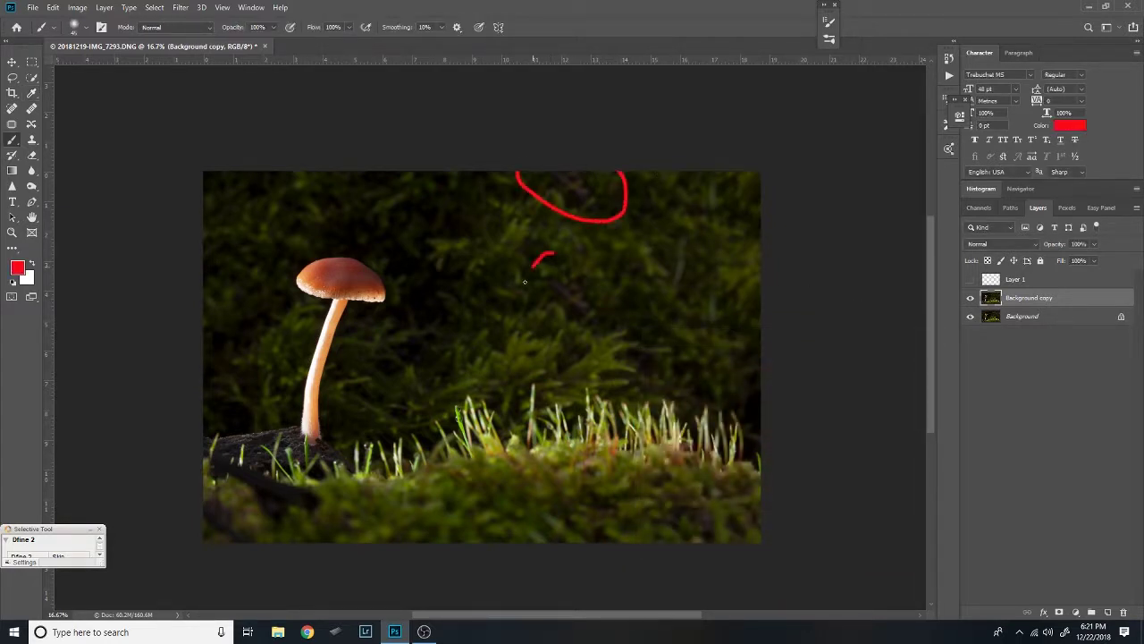
pyautogui.moveTo(525, 283); pyautogui.dragTo(576, 265)
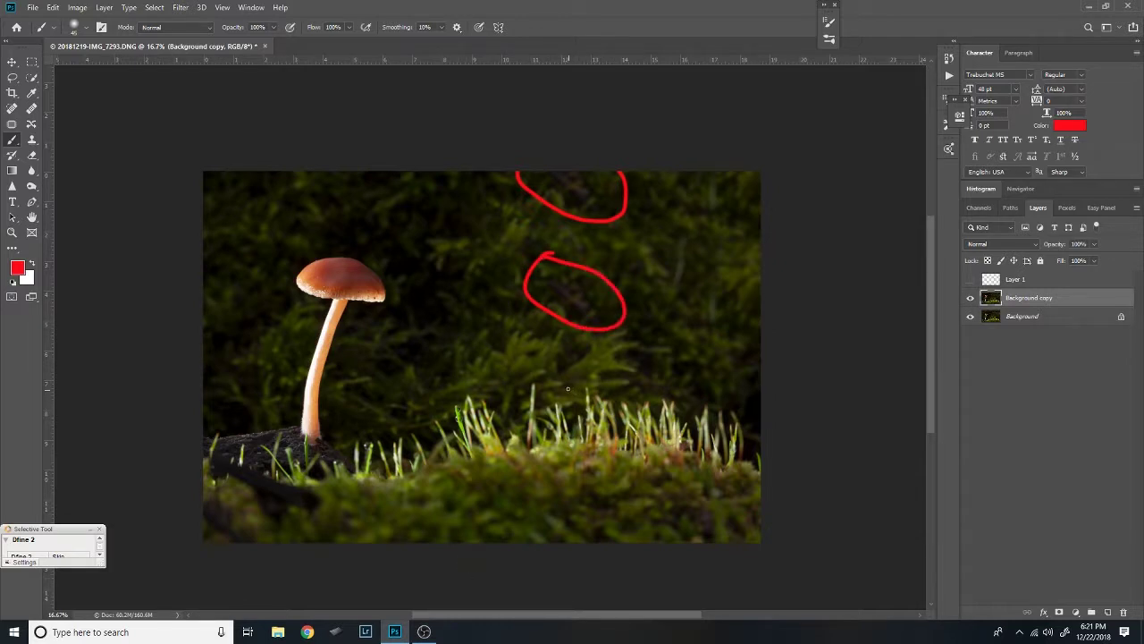
pyautogui.hotkey('ctrl', 'z')
pyautogui.hotkey('ctrl', 'z')
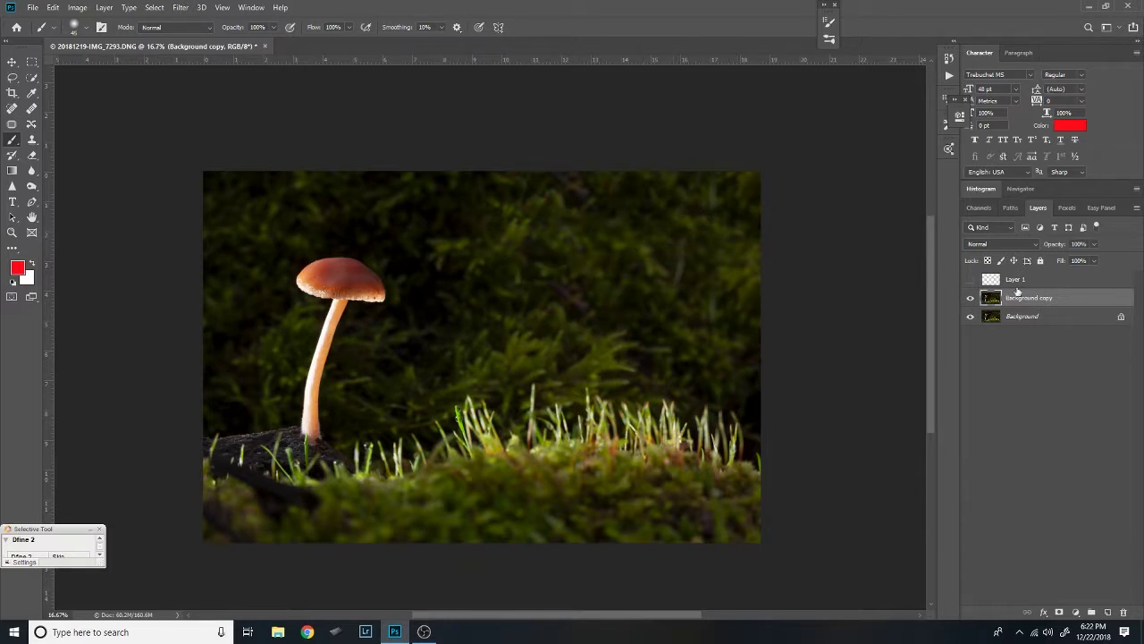
# Use the content-aware Patch tool to replace the lower brown patch in the background with moss from the upper-right area, and deselect.
pyautogui.press('s')
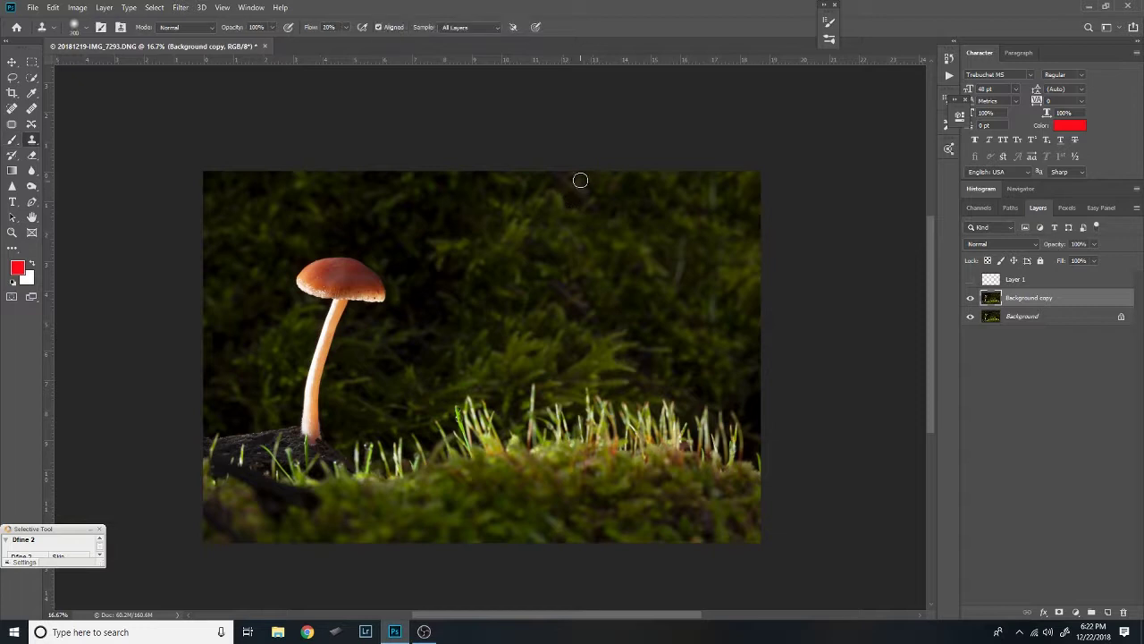
pyautogui.click(13, 125)
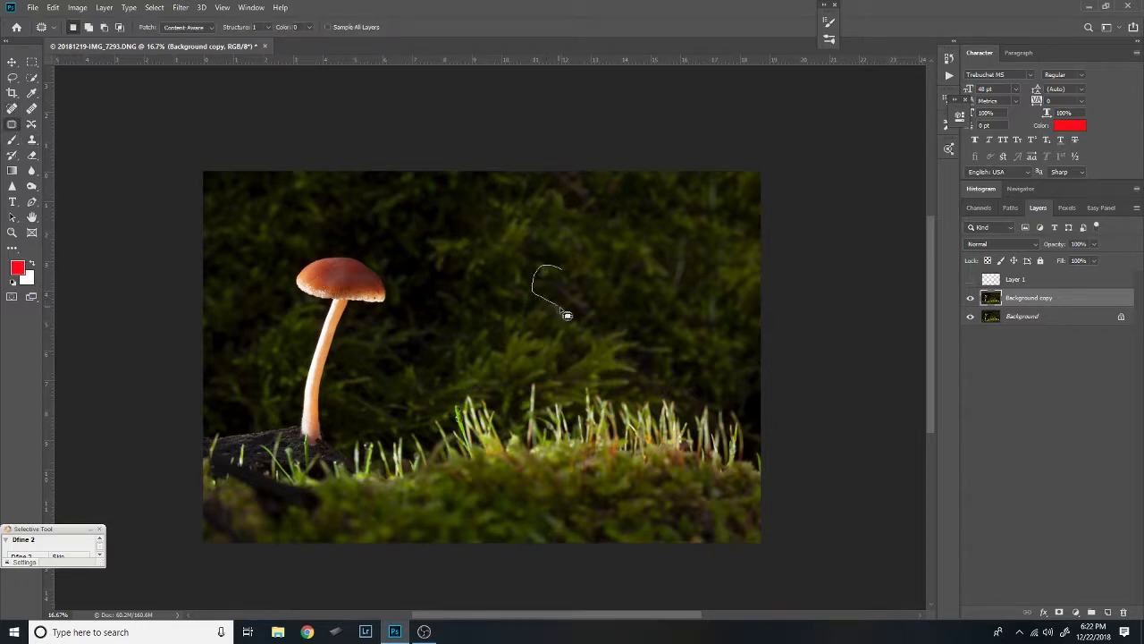
pyautogui.moveTo(575, 281)
pyautogui.mouseDown()
pyautogui.moveTo(562, 270)
pyautogui.moveTo(637, 257)
pyautogui.moveTo(706, 304)
pyautogui.moveTo(721, 222)
pyautogui.mouseUp()
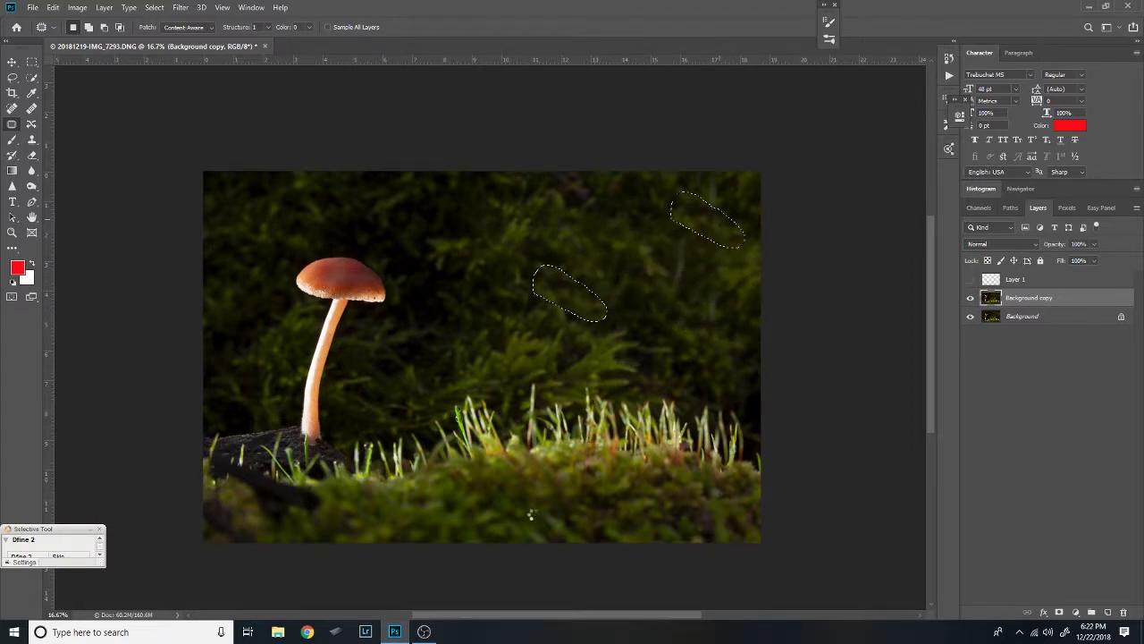
pyautogui.hotkey('ctrl', 'd')
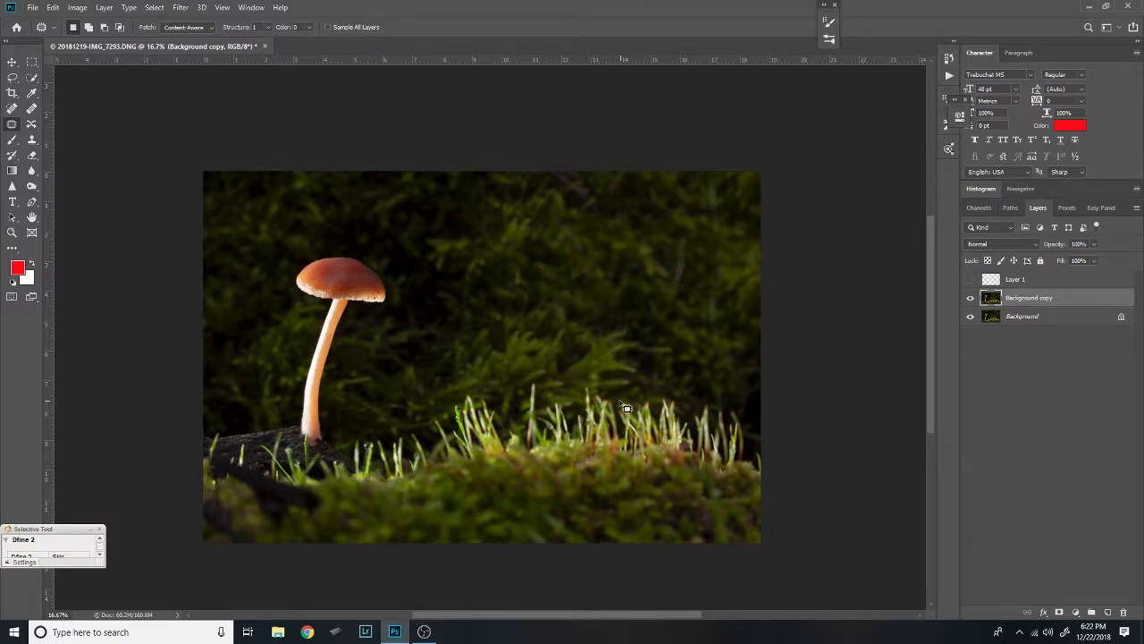
# Clone neighbouring moss with the Clone Stamp over repeated details around the freshly patched spot in the background.
pyautogui.press('z')
pyautogui.click(559, 299)
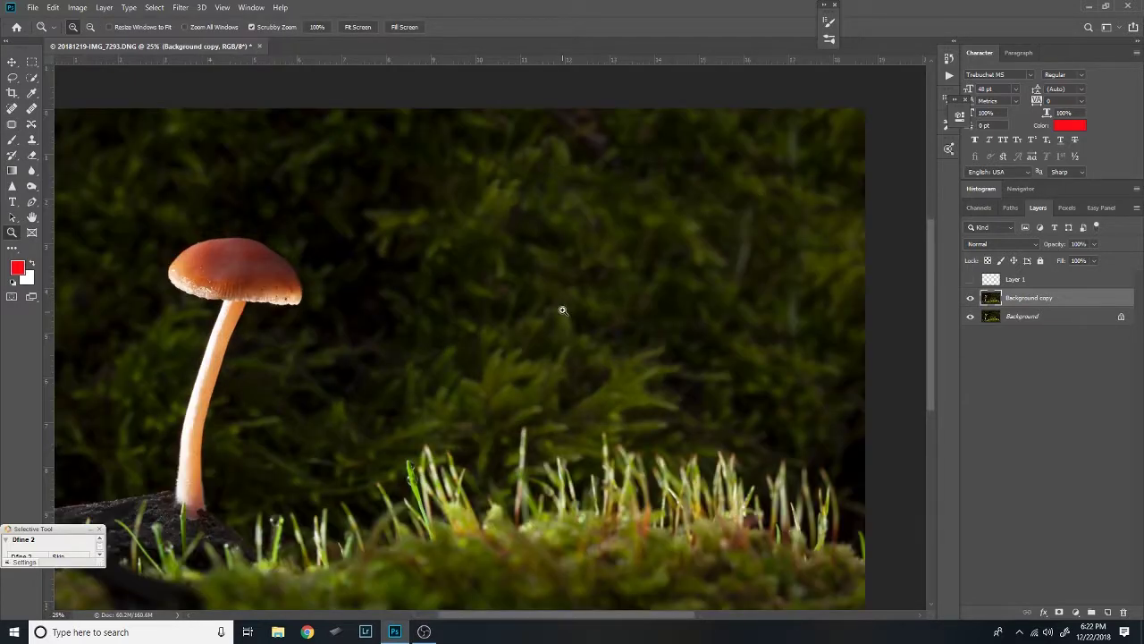
pyautogui.click(563, 322)
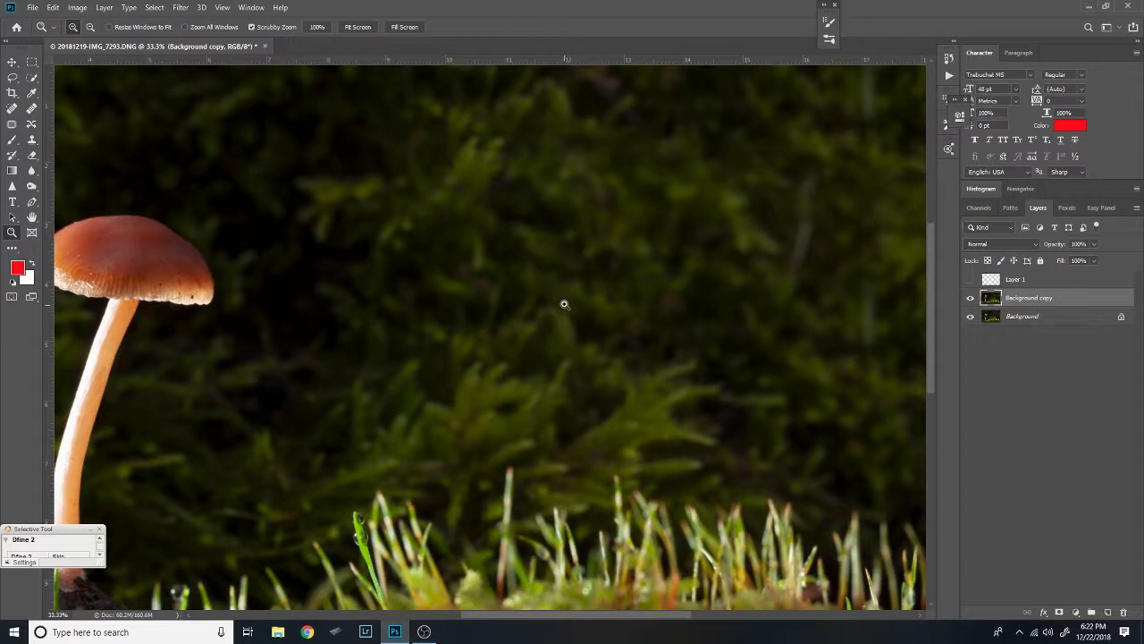
pyautogui.press('s')
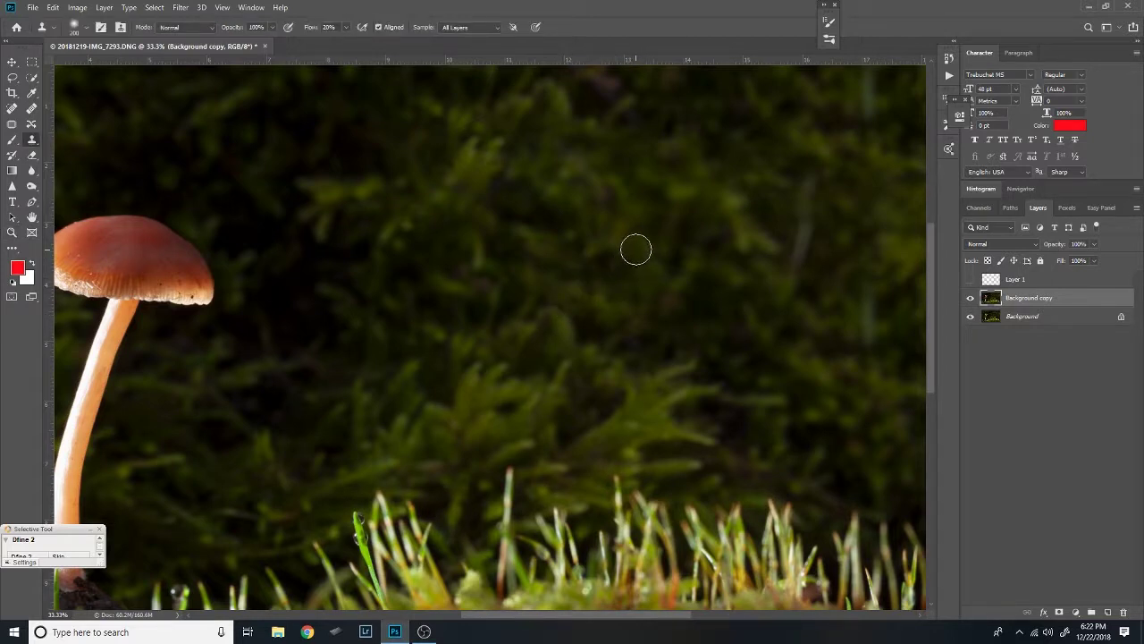
pyautogui.press('alt')
pyautogui.keyDown('alt'); pyautogui.click(553, 352); pyautogui.keyUp('alt')
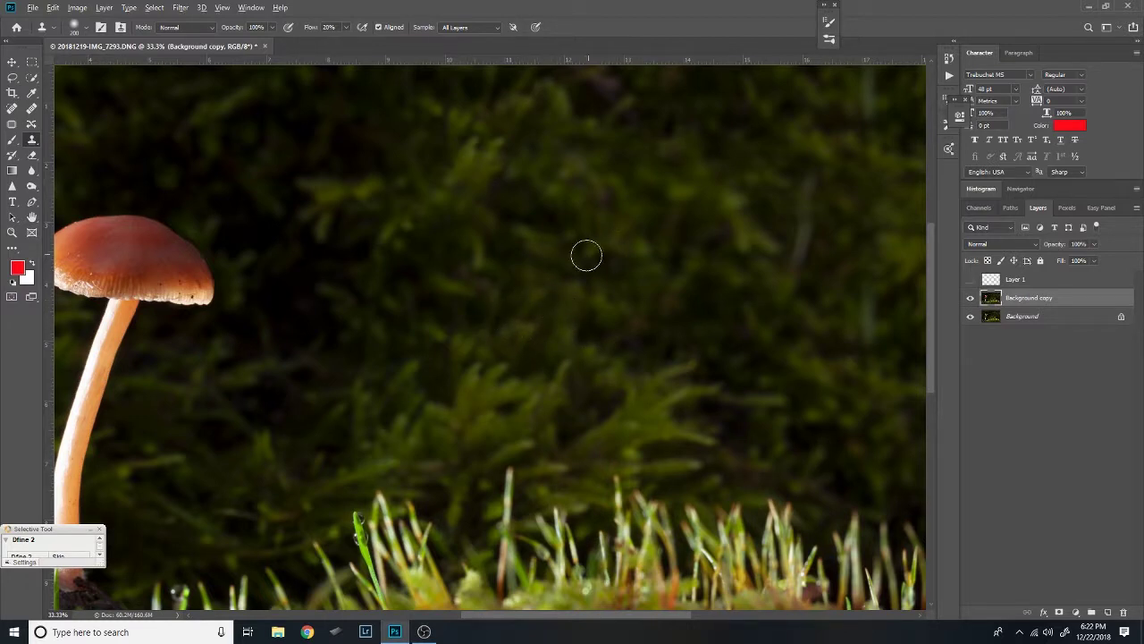
pyautogui.moveTo(586, 256)
pyautogui.mouseDown()
pyautogui.moveTo(514, 244)
pyautogui.moveTo(483, 260)
pyautogui.moveTo(445, 365)
pyautogui.mouseUp()
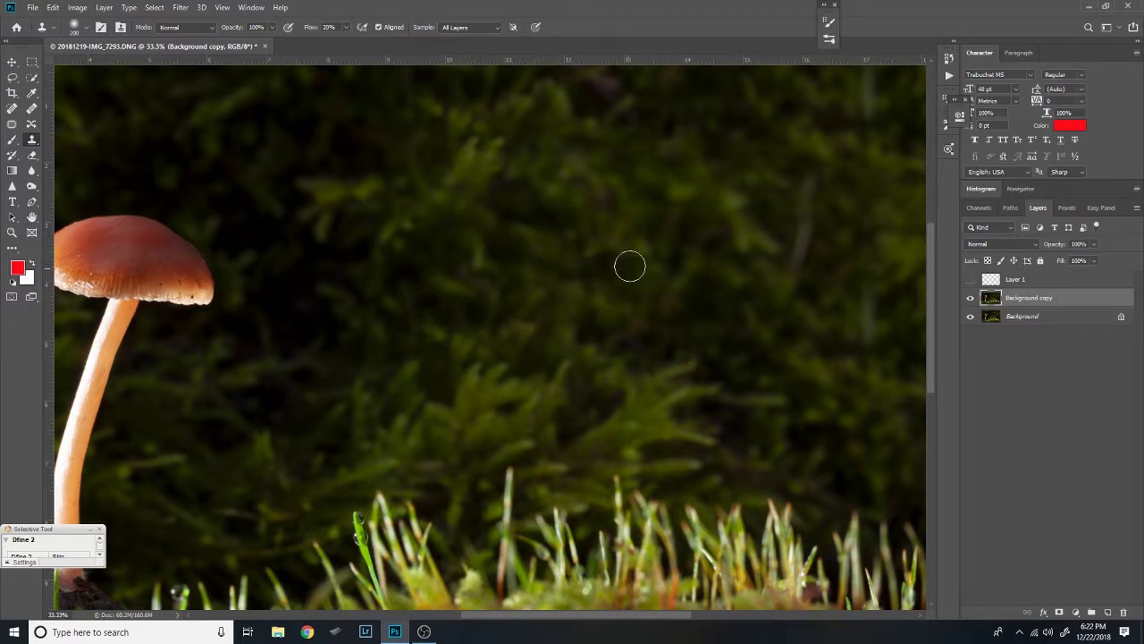
pyautogui.keyDown('alt'); pyautogui.click(654, 215); pyautogui.keyUp('alt')
pyautogui.moveTo(572, 365); pyautogui.dragTo(616, 308)
# Sample dark moss in the middle of the background and clone it over the area between the mushroom cap and the patched spot.
pyautogui.press('z')
pyautogui.keyDown('alt'); pyautogui.click(620, 357); pyautogui.keyUp('alt')
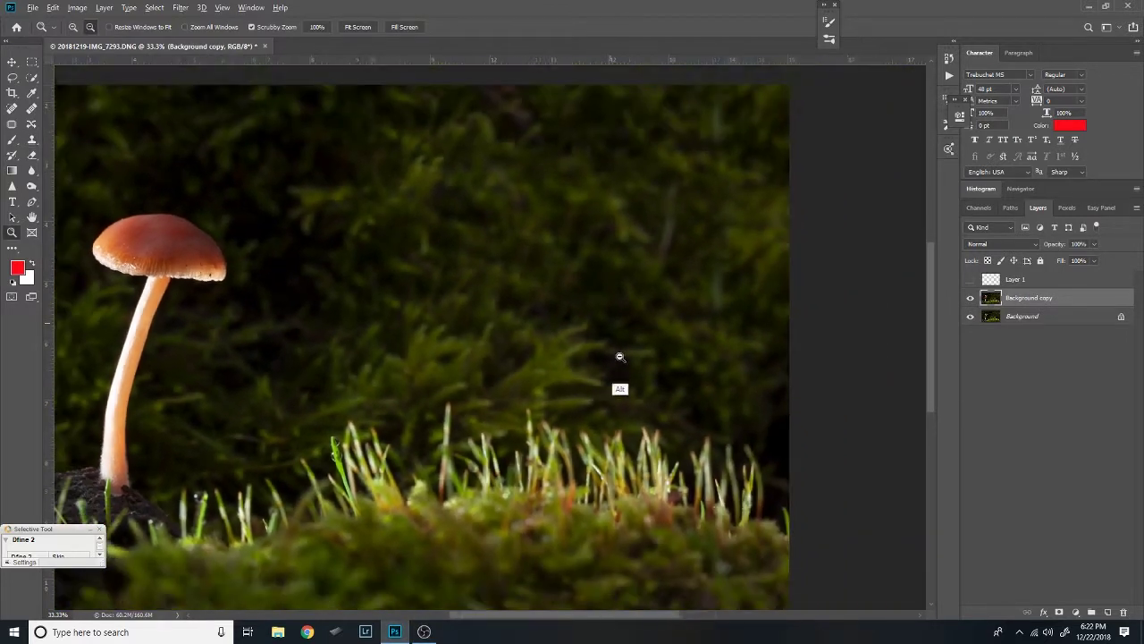
pyautogui.keyDown('alt'); pyautogui.click(500, 355); pyautogui.keyUp('alt')
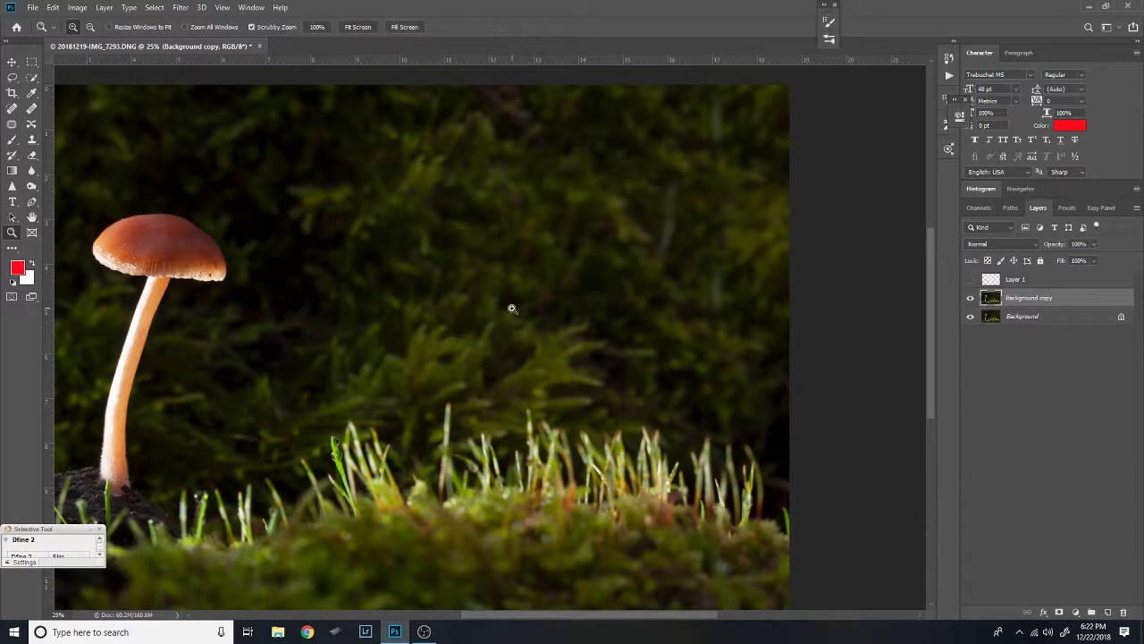
pyautogui.press('s')
pyautogui.keyDown('alt'); pyautogui.click(490, 309); pyautogui.keyUp('alt')
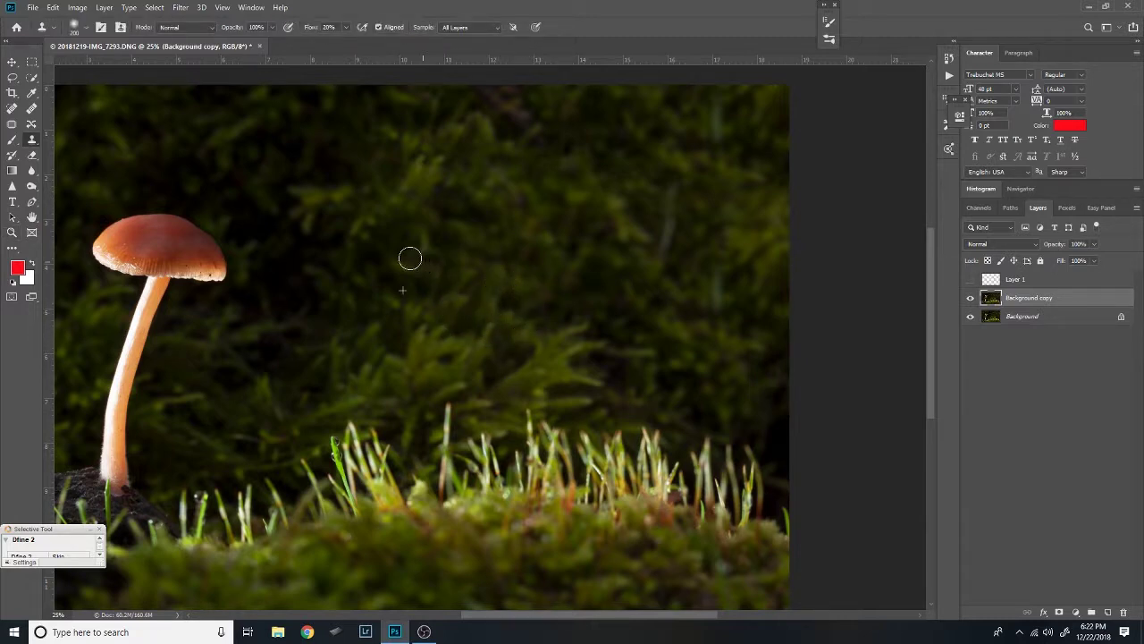
pyautogui.moveTo(514, 252); pyautogui.dragTo(499, 343)
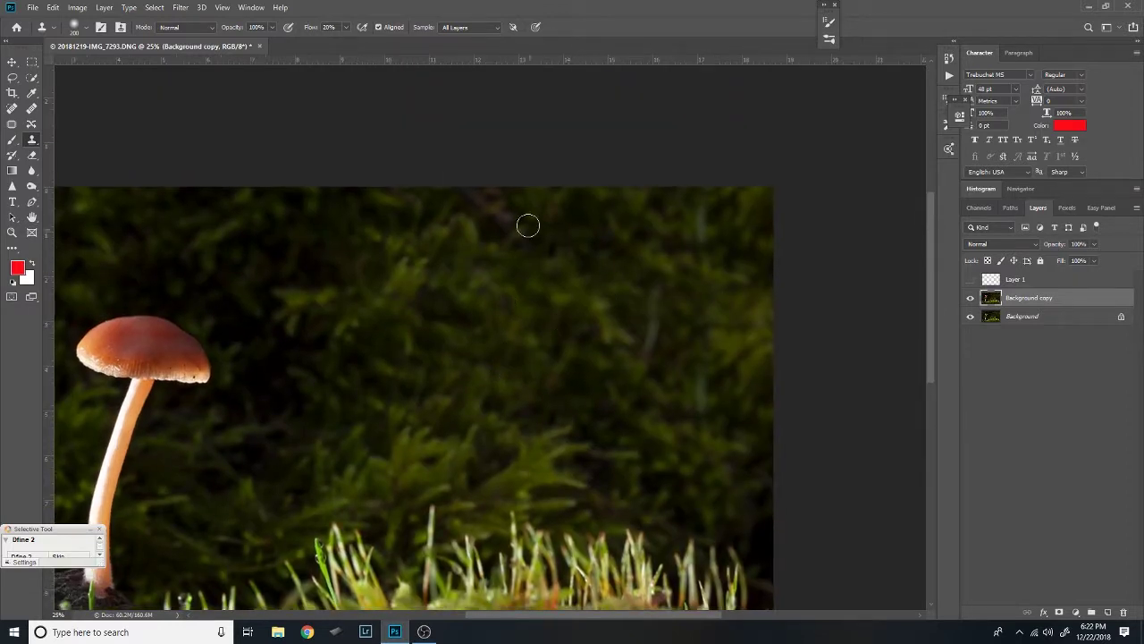
# Enlarge the Clone Stamp brush to 700 px and clone nearby moss over the brown patch at the photo's top edge.
pyautogui.press('z')
pyautogui.keyDown('alt'); pyautogui.click(575, 362); pyautogui.keyUp('alt')
pyautogui.keyDown('alt'); pyautogui.click(576, 357); pyautogui.keyUp('alt')
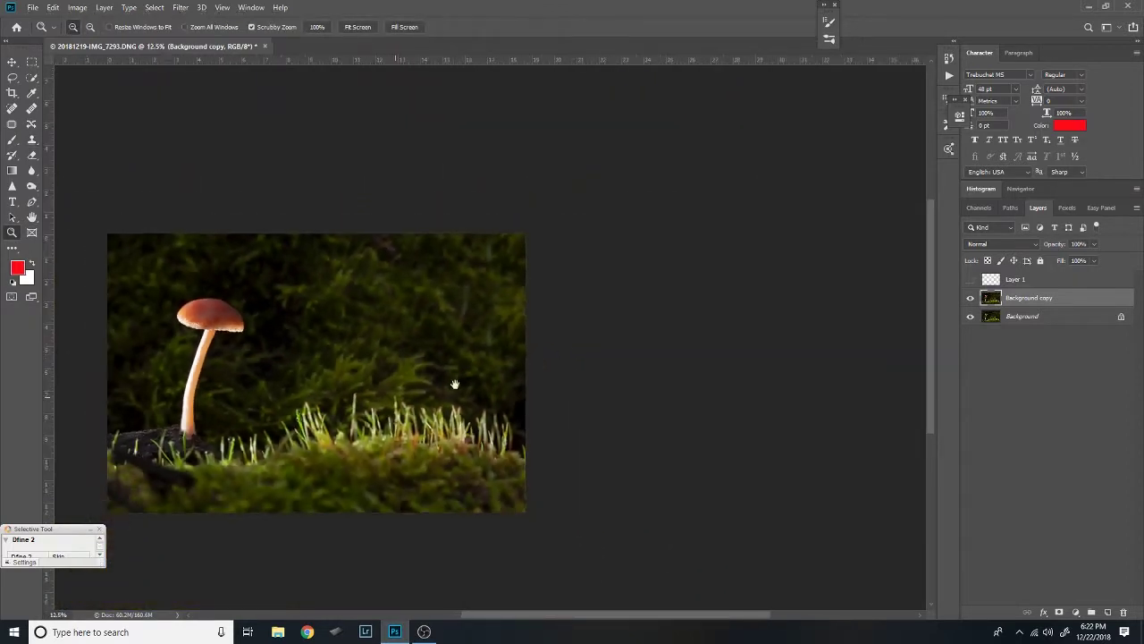
pyautogui.moveTo(455, 385); pyautogui.dragTo(661, 335)
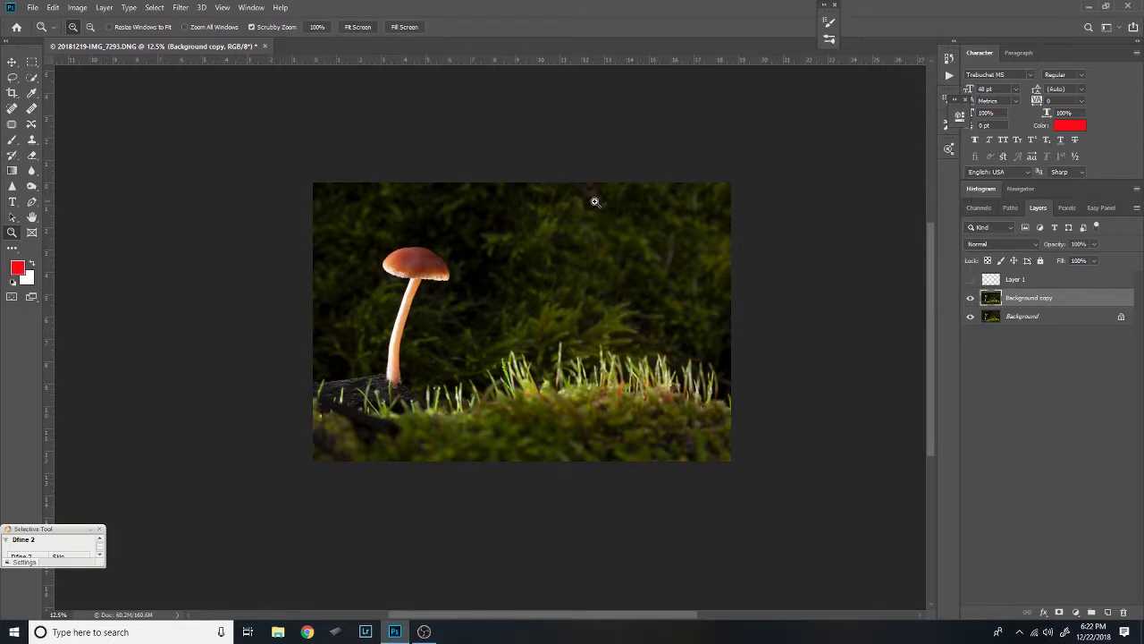
pyautogui.press('s')
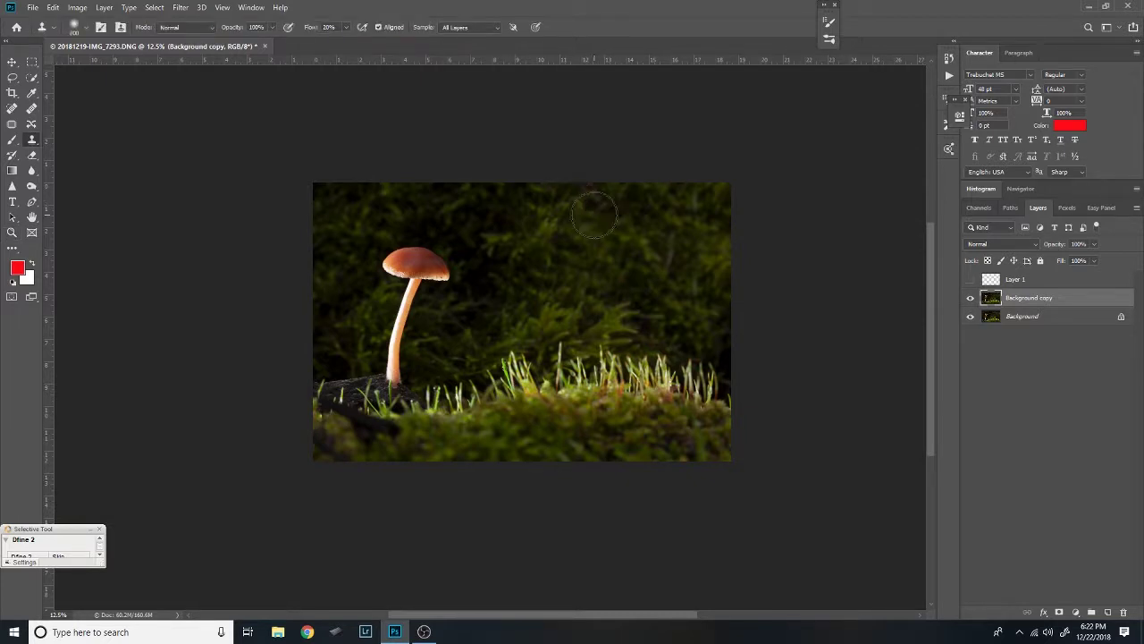
pyautogui.press(']')
pyautogui.press(']')
pyautogui.press(']')
pyautogui.press(']')
pyautogui.press(']')
pyautogui.press('[')
pyautogui.press('[')
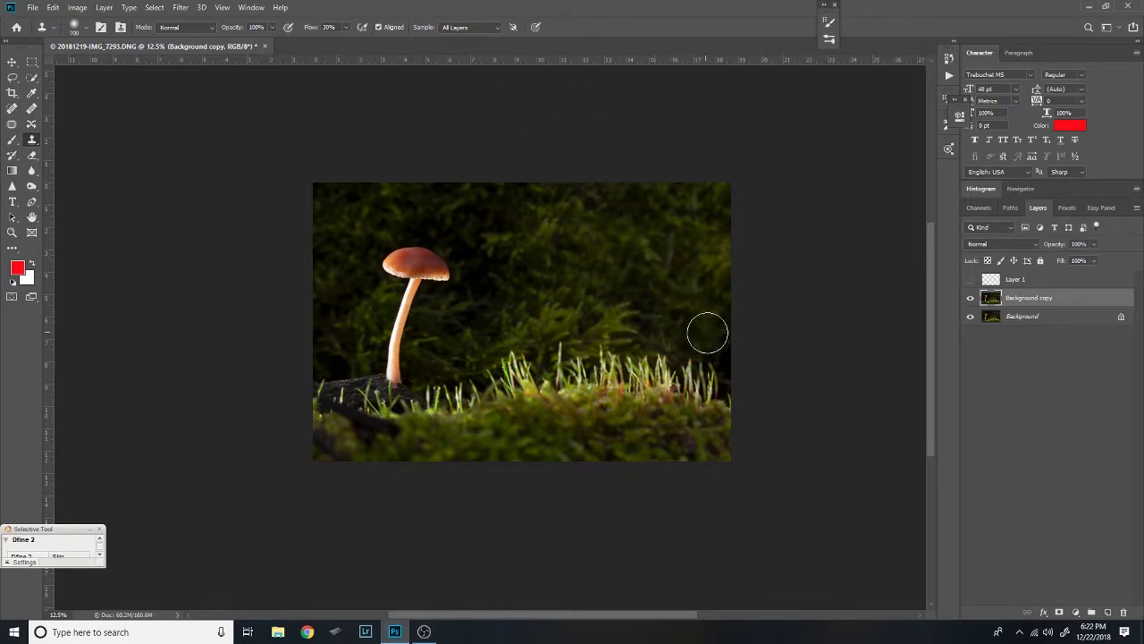
pyautogui.press('alt')
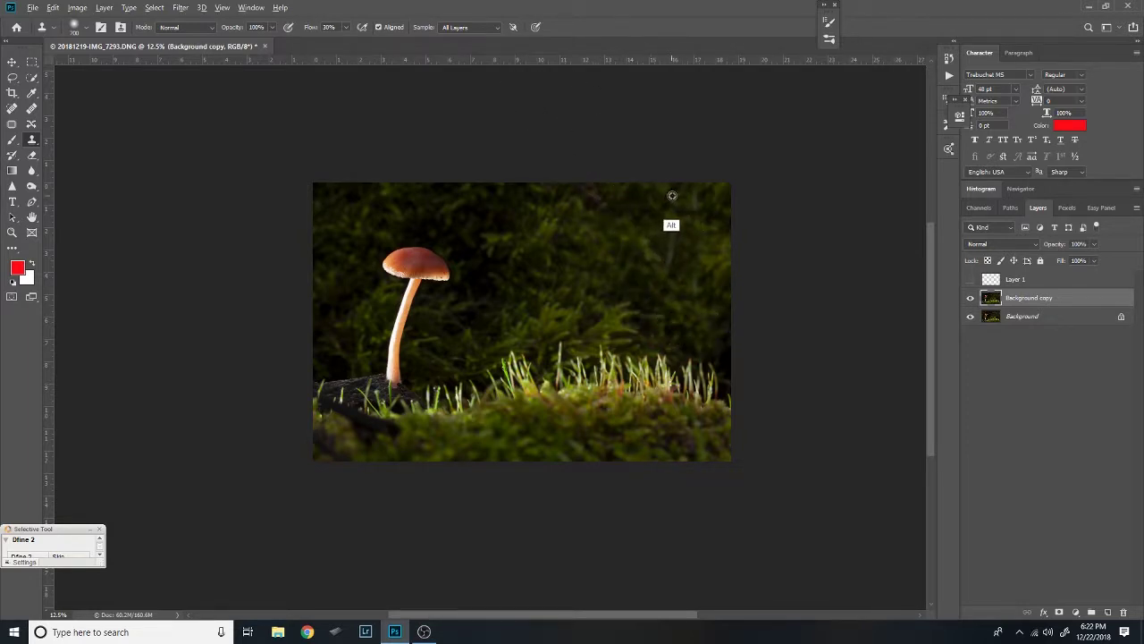
pyautogui.keyDown('alt'); pyautogui.click(569, 206); pyautogui.keyUp('alt')
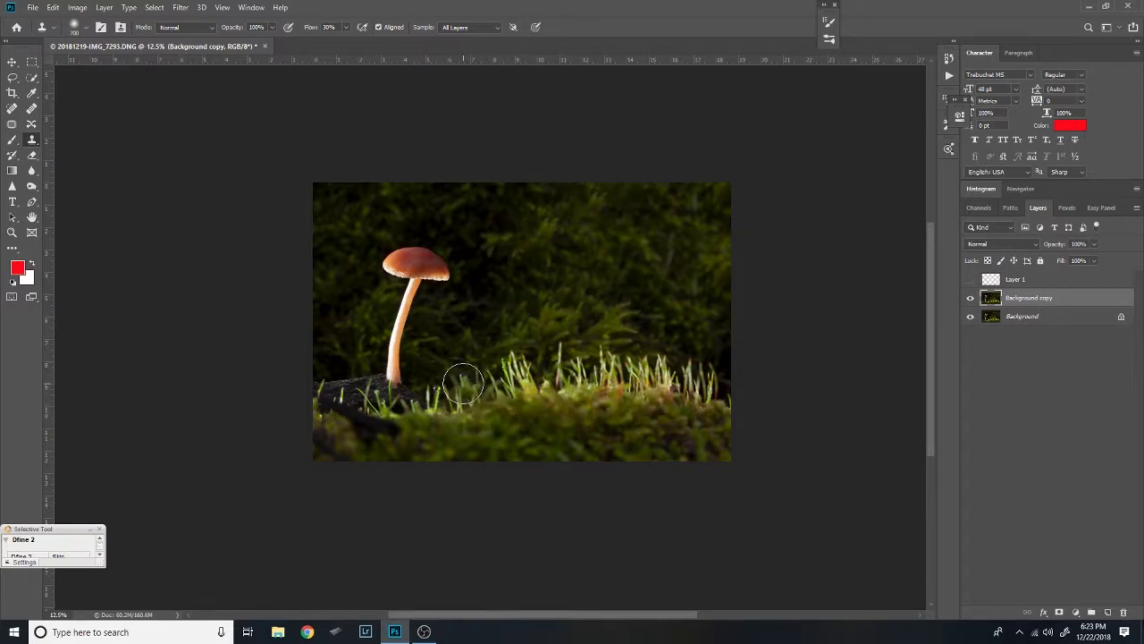
# Reduce the Clone Stamp brush to 175 px for the dark log area at the mushroom's base.
pyautogui.hotkey('ctrl', '+')
pyautogui.hotkey('ctrl', '+')
pyautogui.hotkey('ctrl', '+')
pyautogui.hotkey('ctrl', '+')
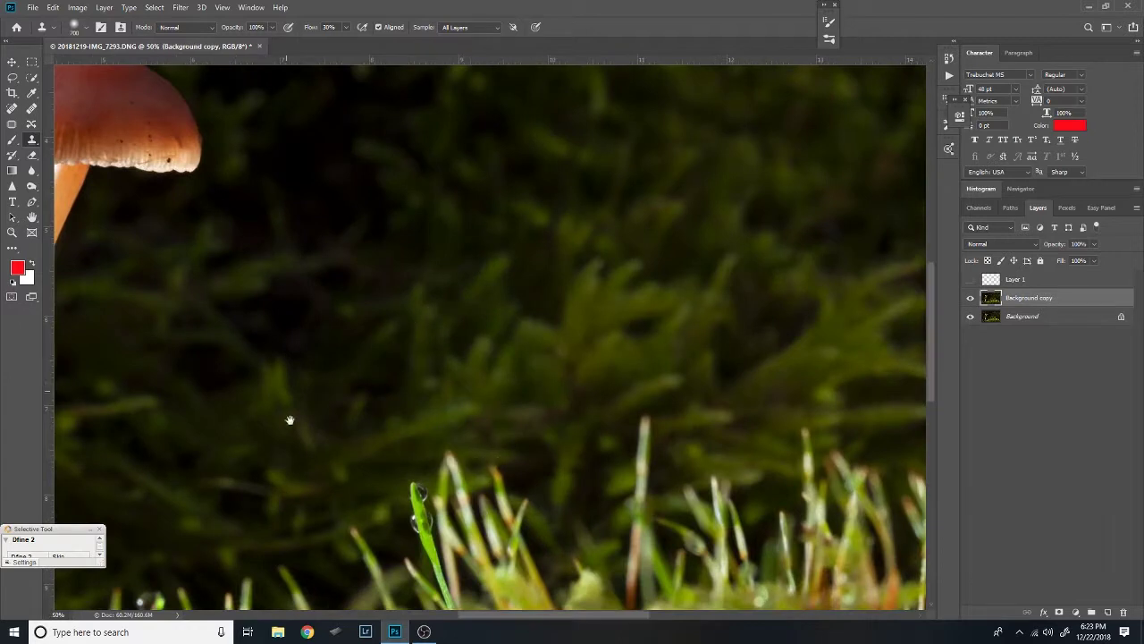
pyautogui.moveTo(289, 421); pyautogui.dragTo(799, 313)
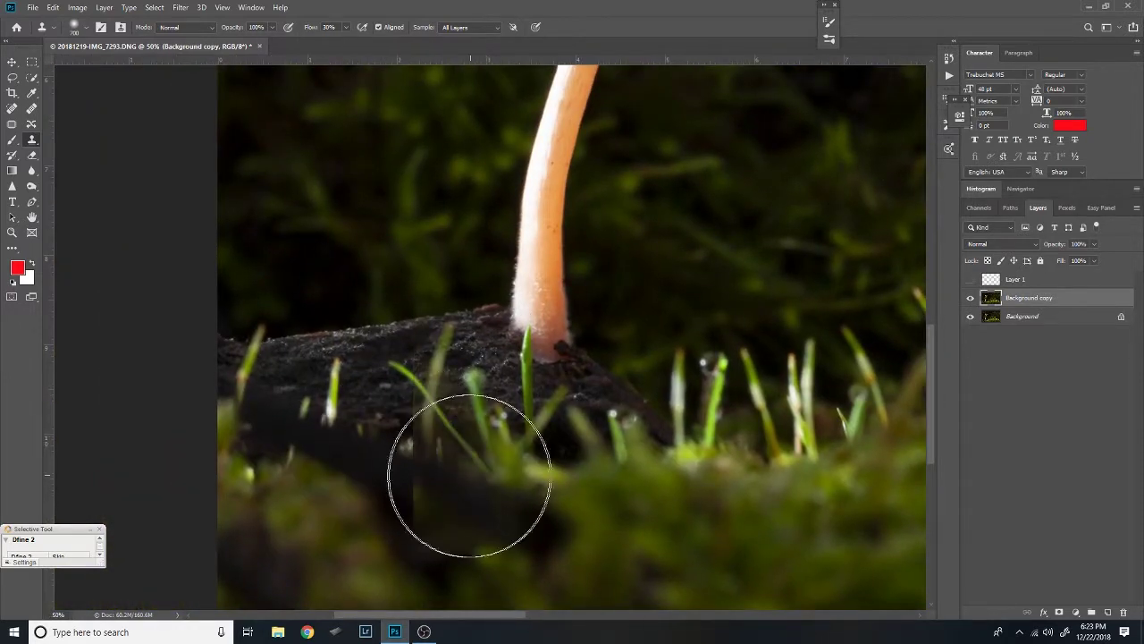
pyautogui.moveTo(419, 474); pyautogui.dragTo(511, 371)
pyautogui.press('[')
pyautogui.press('[')
pyautogui.press('[')
pyautogui.press('[')
pyautogui.press('[')
pyautogui.press('[')
pyautogui.press('[')
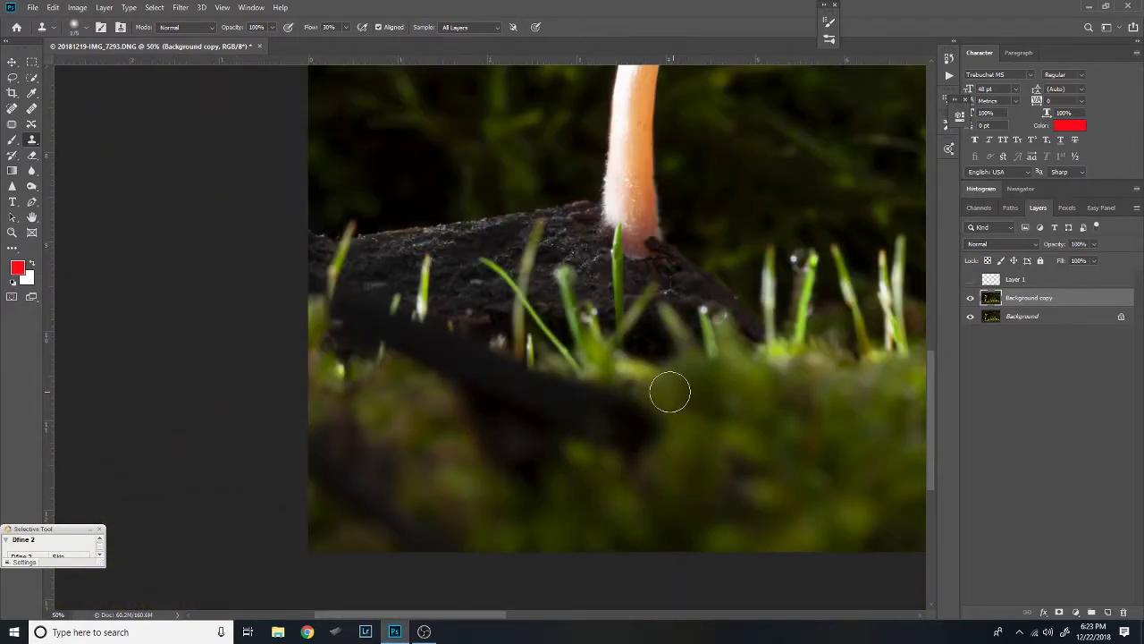
# Use the content-aware Patch tool to replace the blurred dark branch below the log with green moss from its right, and deselect.
pyautogui.click(13, 124)
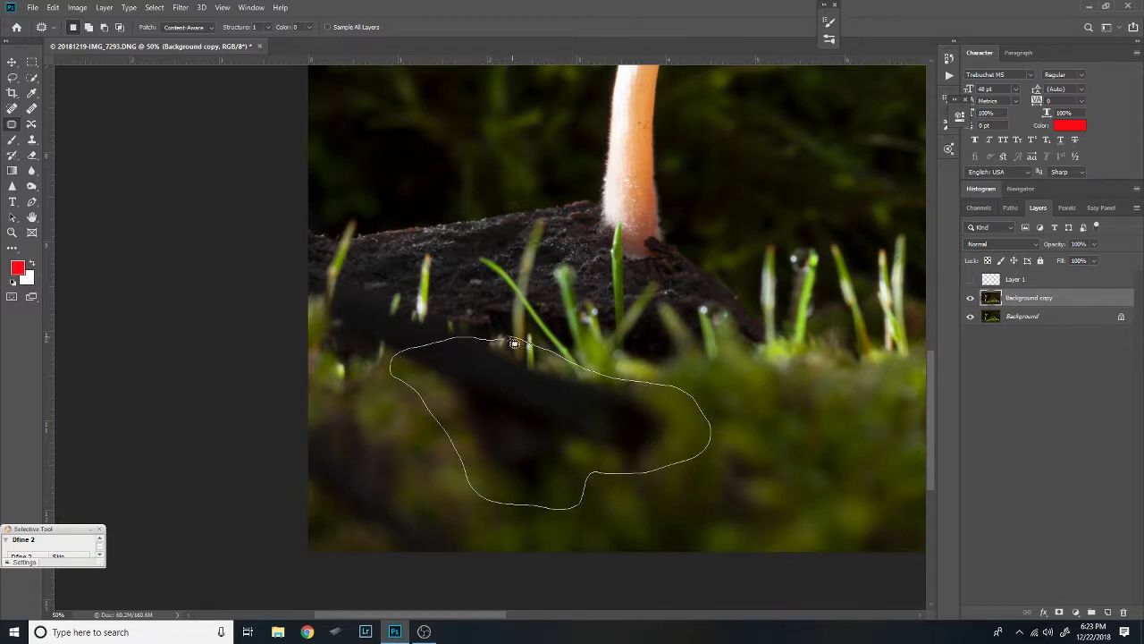
pyautogui.moveTo(514, 343); pyautogui.dragTo(516, 344)
pyautogui.moveTo(638, 408)
pyautogui.mouseDown()
pyautogui.moveTo(914, 424)
pyautogui.moveTo(841, 428)
pyautogui.mouseUp()
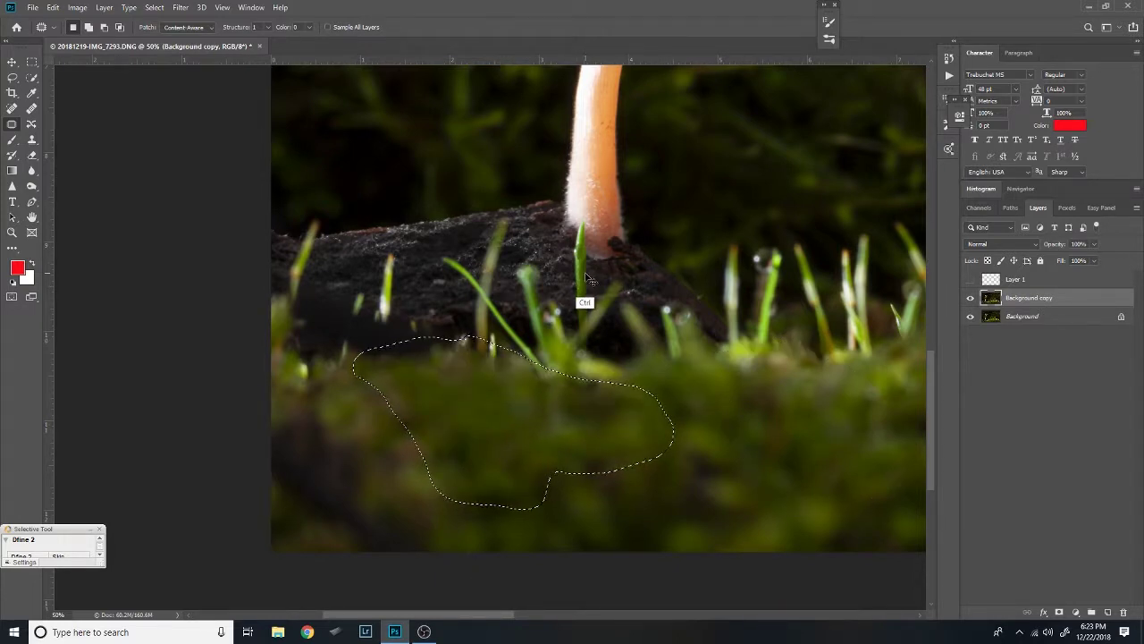
pyautogui.hotkey('ctrl', 'd')
# Patch the dark area in the photo's lower-left corner with green moss from further right, and deselect.
pyautogui.moveTo(459, 391); pyautogui.dragTo(483, 392)
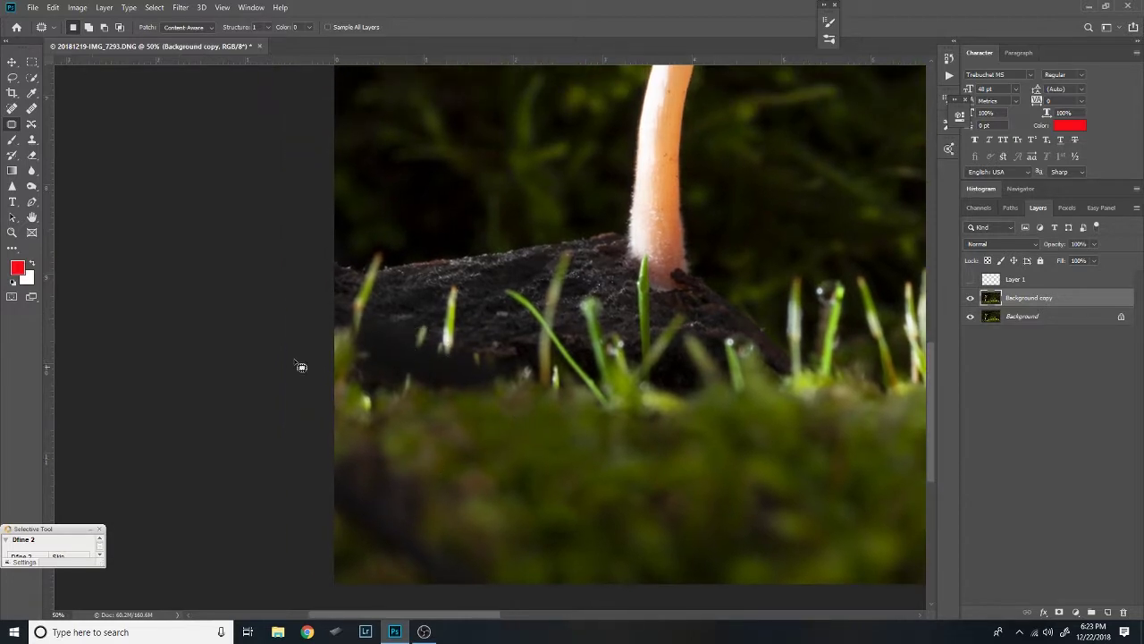
pyautogui.moveTo(369, 433)
pyautogui.mouseDown()
pyautogui.moveTo(322, 537)
pyautogui.moveTo(424, 596)
pyautogui.mouseUp()
pyautogui.moveTo(364, 434); pyautogui.dragTo(360, 429)
pyautogui.moveTo(493, 521)
pyautogui.mouseDown()
pyautogui.moveTo(798, 535)
pyautogui.moveTo(785, 537)
pyautogui.mouseUp()
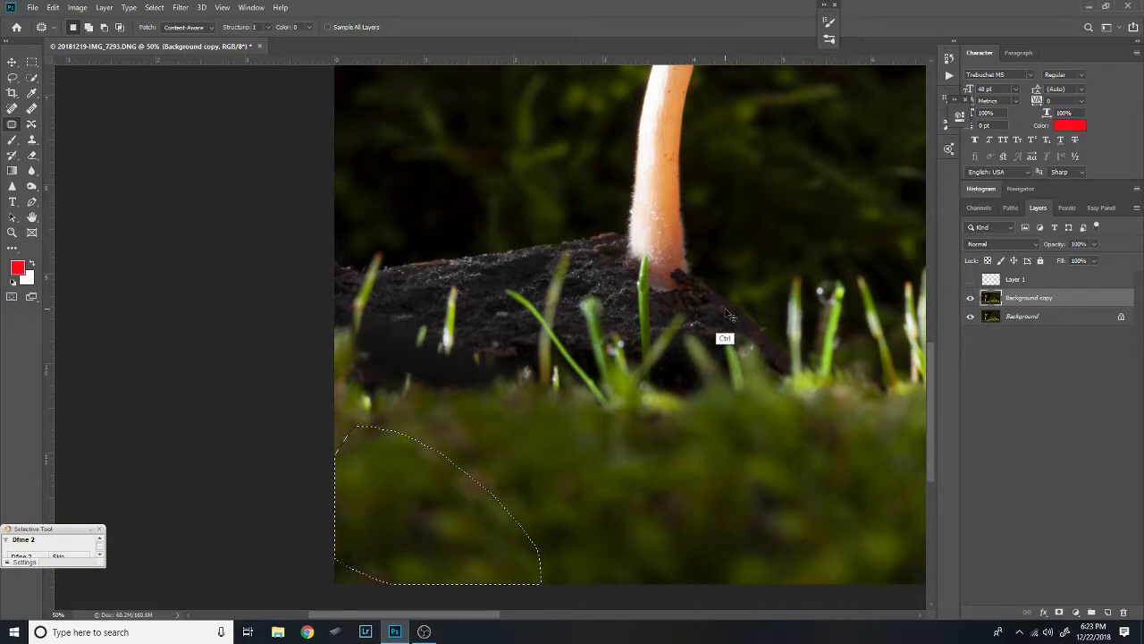
pyautogui.hotkey('ctrl', 'd')
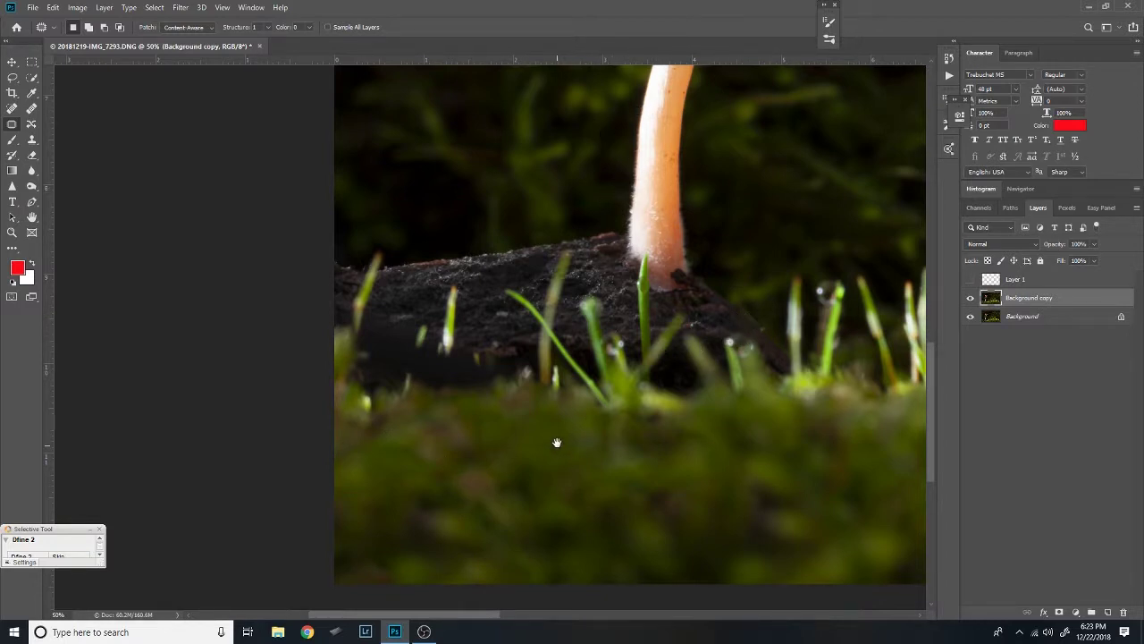
# Patch another dark spot near the photo's lower-left edge with green moss from its right, and deselect.
pyautogui.moveTo(557, 443); pyautogui.dragTo(480, 358)
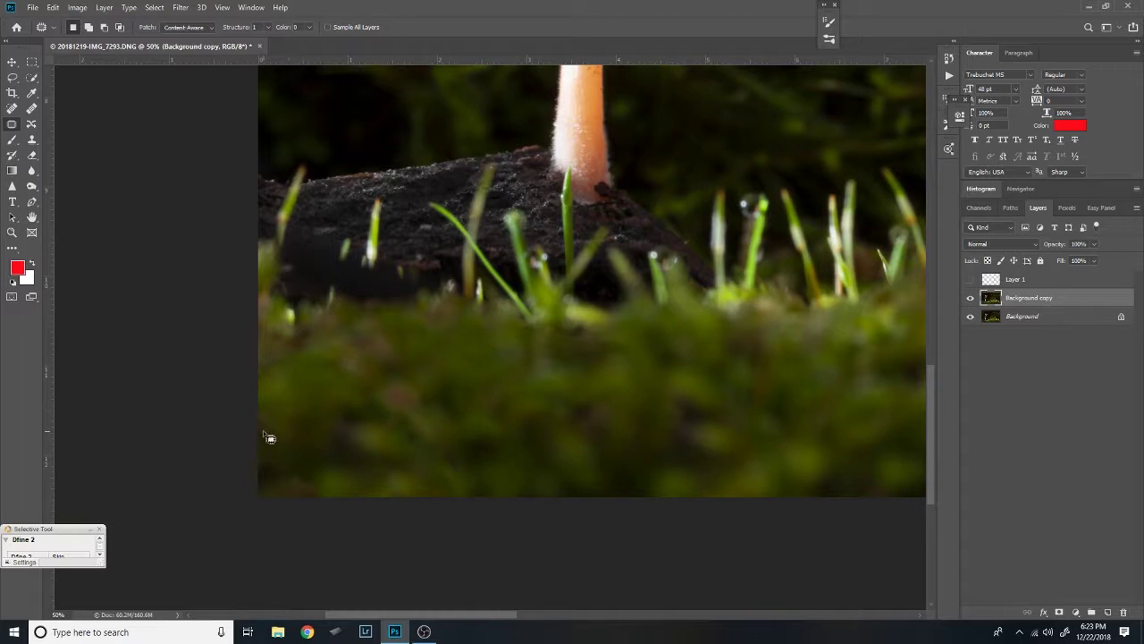
pyautogui.moveTo(276, 444); pyautogui.dragTo(261, 434)
pyautogui.moveTo(314, 486); pyautogui.dragTo(542, 457)
pyautogui.hotkey('ctrl', 'd')
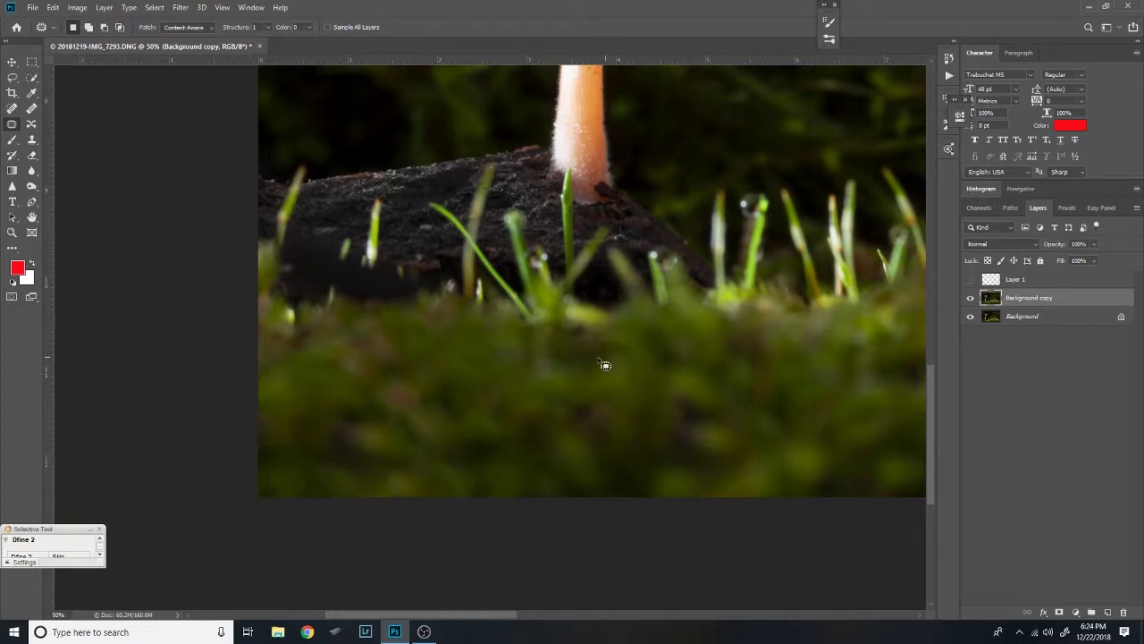
# Use the Clone Stamp to cover the upper part of the grass blade at the log's left end with log texture.
pyautogui.moveTo(625, 404); pyautogui.dragTo(495, 472)
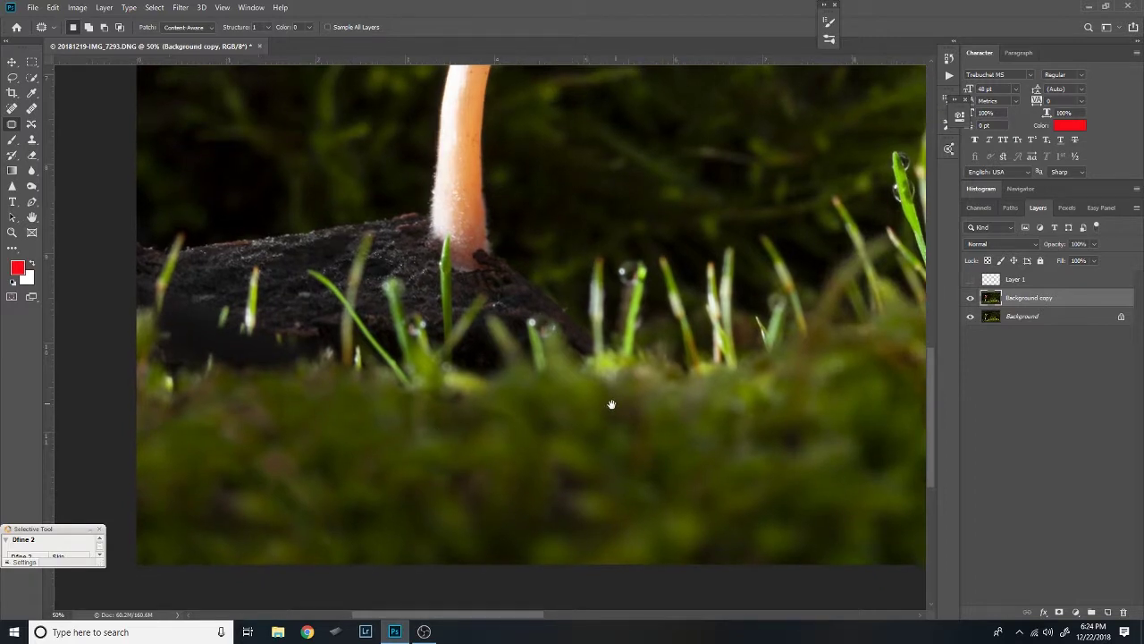
pyautogui.moveTo(611, 405); pyautogui.dragTo(407, 338)
pyautogui.press('z')
pyautogui.click(313, 404)
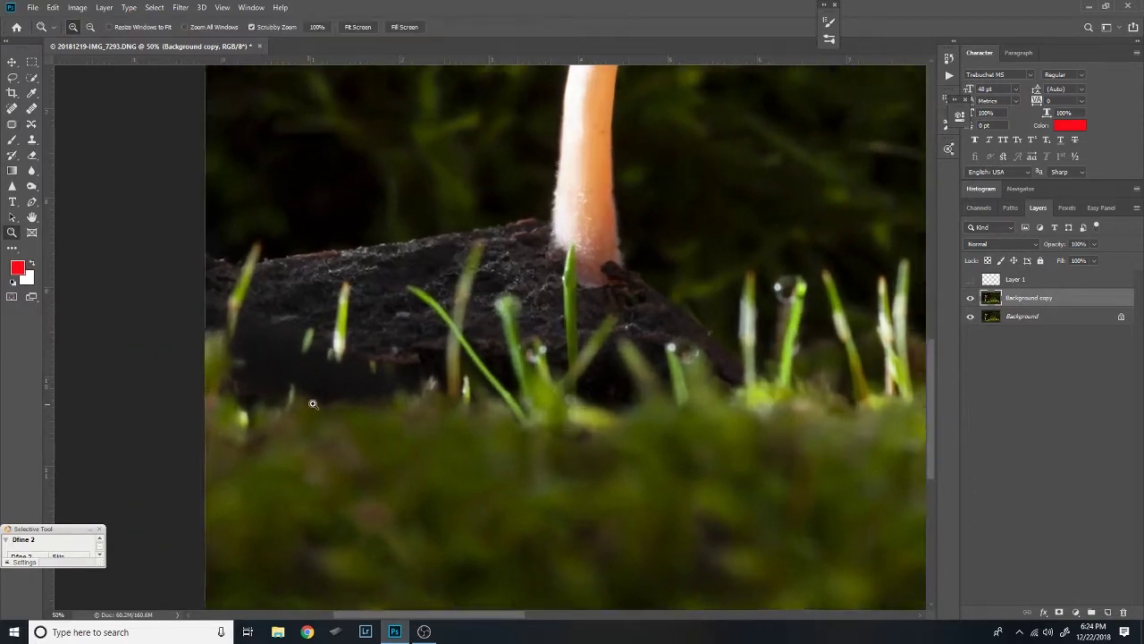
pyautogui.moveTo(313, 404); pyautogui.dragTo(332, 439)
pyautogui.moveTo(382, 498); pyautogui.dragTo(463, 460)
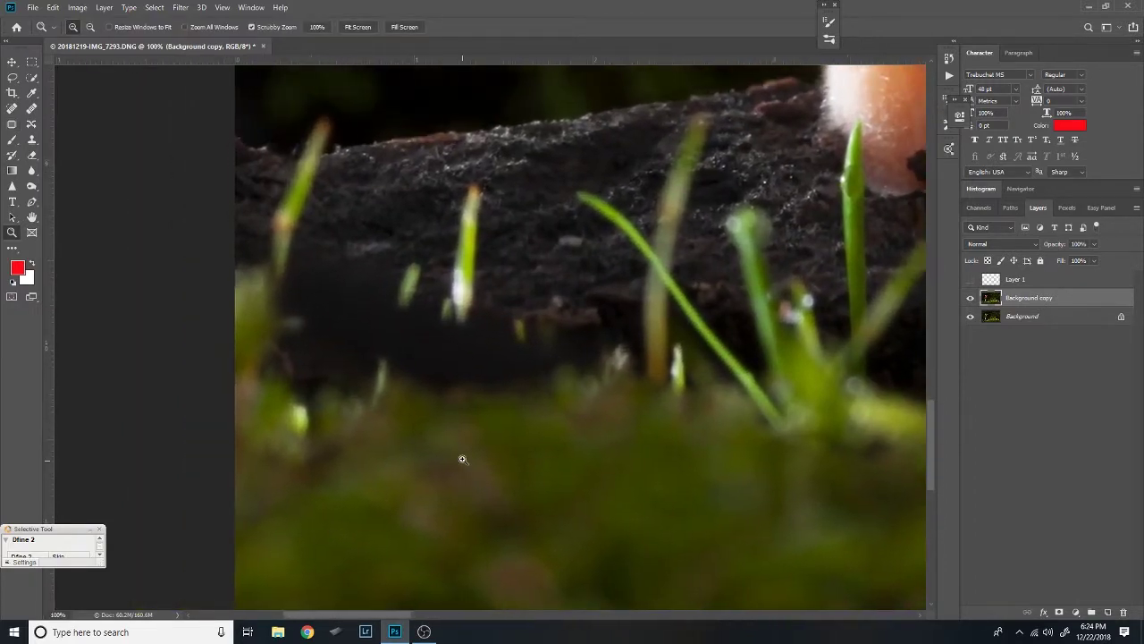
pyautogui.press('s')
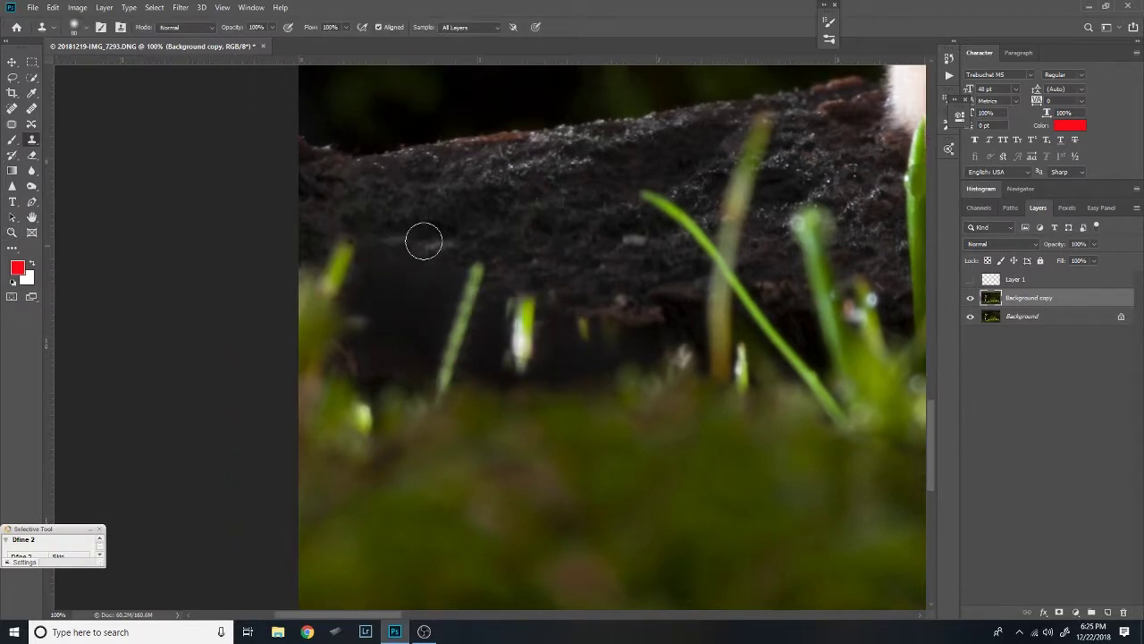
pyautogui.press('alt')
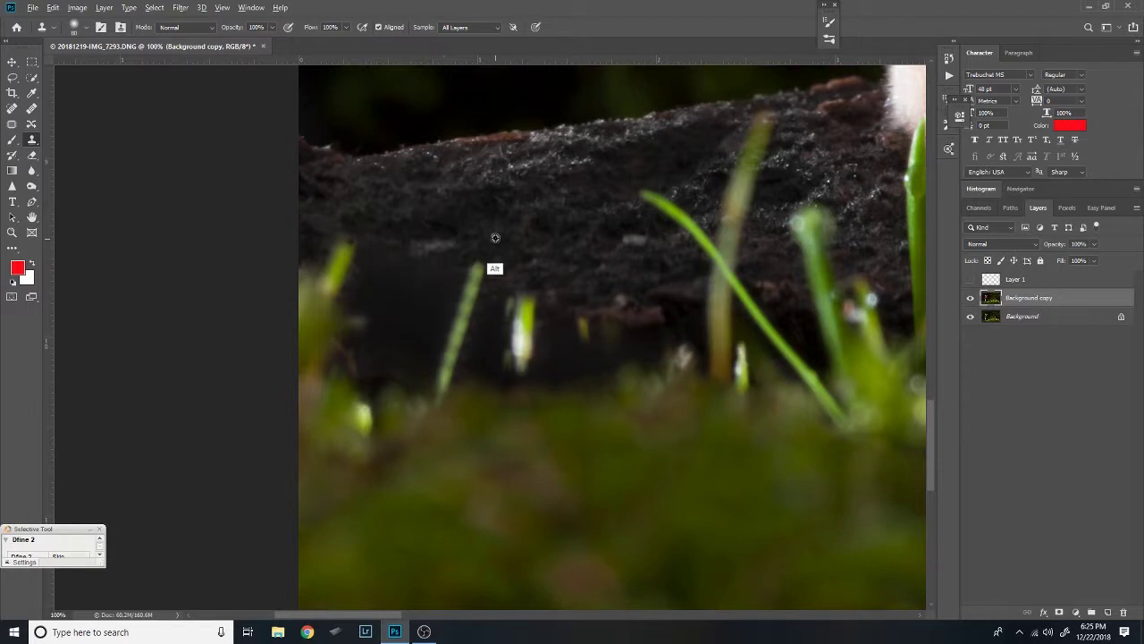
pyautogui.moveTo(357, 222); pyautogui.dragTo(327, 273)
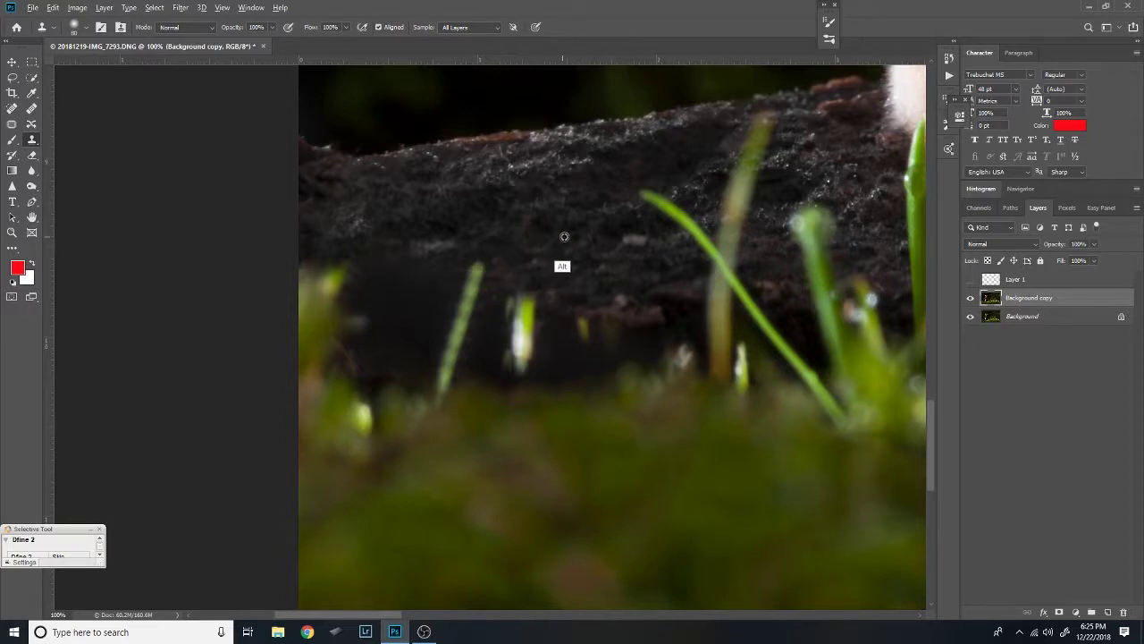
# Clone log texture into the smooth dark area between the left-edge moss and the thin green grass blade.
pyautogui.moveTo(644, 278); pyautogui.dragTo(358, 254)
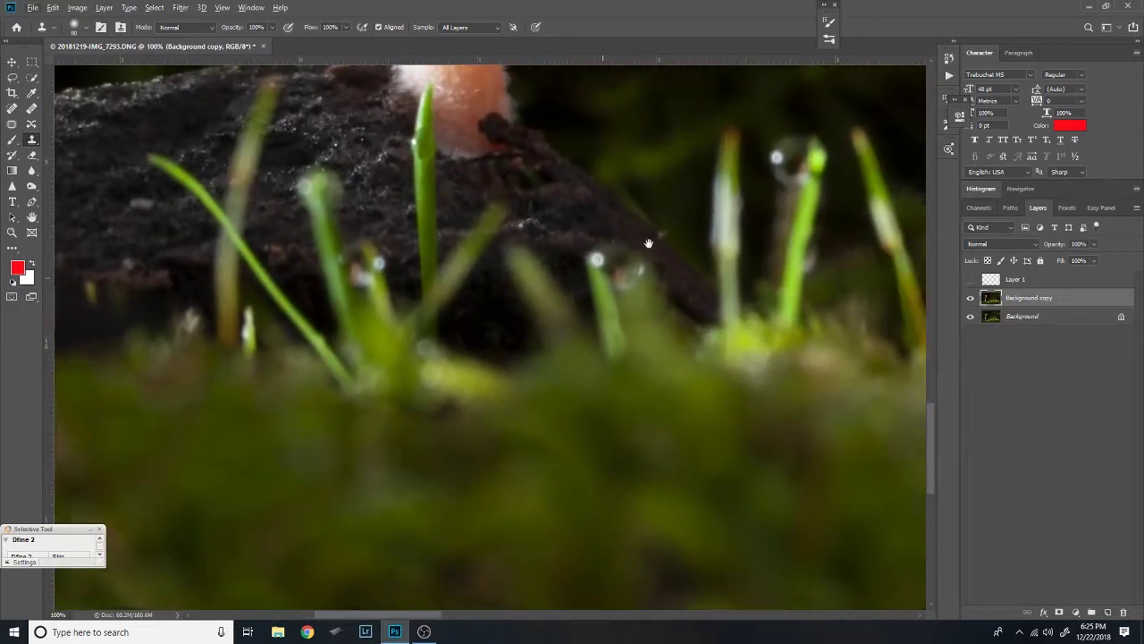
pyautogui.moveTo(358, 296); pyautogui.dragTo(701, 295)
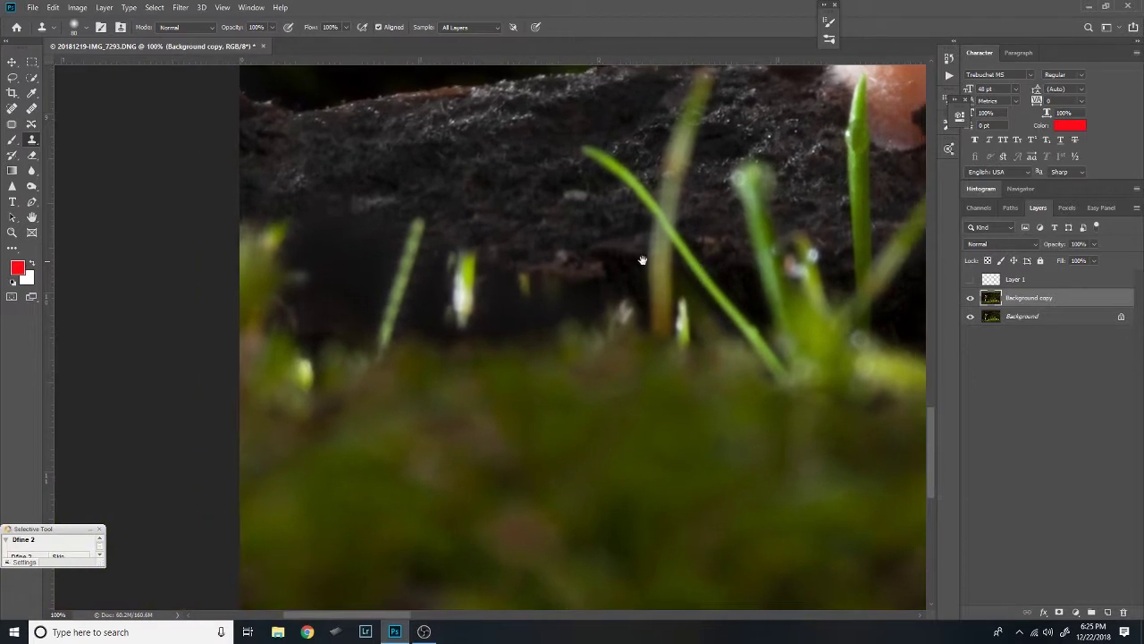
pyautogui.keyDown('alt'); pyautogui.click(557, 213); pyautogui.keyUp('alt')
pyautogui.moveTo(322, 228)
pyautogui.mouseDown()
pyautogui.moveTo(311, 236)
pyautogui.moveTo(336, 219)
pyautogui.mouseUp()
pyautogui.click(337, 219)
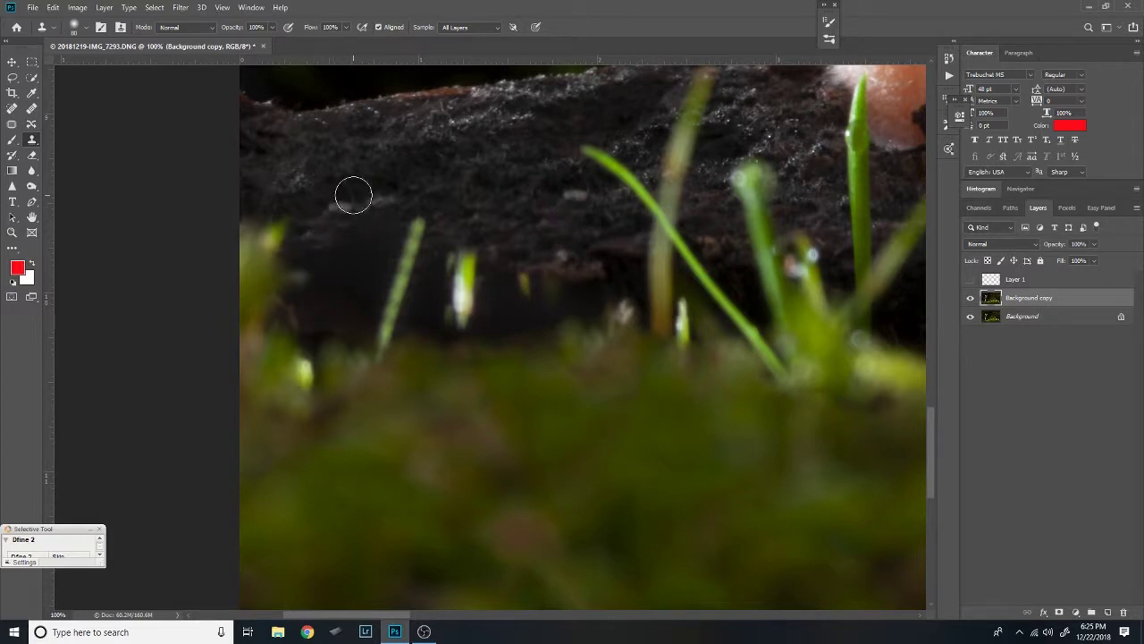
pyautogui.keyDown('alt'); pyautogui.click(396, 166); pyautogui.keyUp('alt')
pyautogui.moveTo(384, 234)
pyautogui.mouseDown()
pyautogui.moveTo(362, 255)
pyautogui.moveTo(336, 257)
pyautogui.moveTo(373, 253)
pyautogui.moveTo(348, 289)
pyautogui.moveTo(323, 258)
pyautogui.moveTo(345, 253)
pyautogui.moveTo(345, 286)
pyautogui.moveTo(377, 240)
pyautogui.moveTo(357, 281)
pyautogui.moveTo(335, 207)
pyautogui.mouseUp()
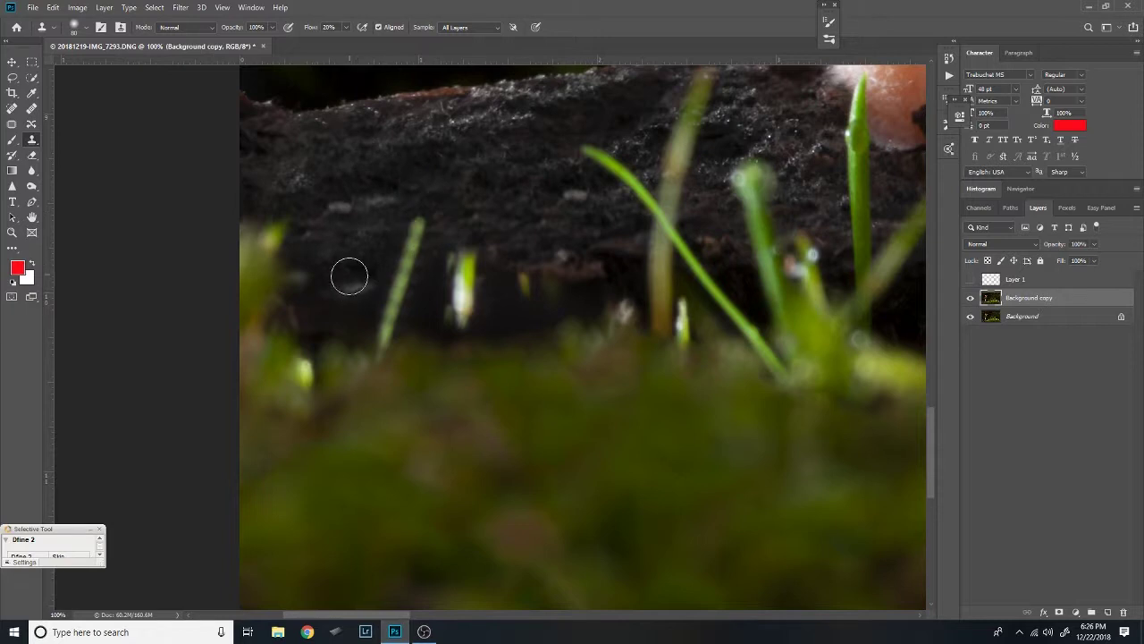
# With the Clone Stamp flow at 20%, clone log bark over the thin grass blade and the smooth area beside it.
pyautogui.keyDown('alt'); pyautogui.click(251, 155); pyautogui.keyUp('alt')
pyautogui.moveTo(332, 271)
pyautogui.mouseDown()
pyautogui.moveTo(314, 308)
pyautogui.moveTo(355, 310)
pyautogui.moveTo(387, 242)
pyautogui.moveTo(421, 233)
pyautogui.moveTo(397, 294)
pyautogui.moveTo(420, 217)
pyautogui.moveTo(395, 315)
pyautogui.moveTo(386, 309)
pyautogui.moveTo(411, 244)
pyautogui.moveTo(380, 330)
pyautogui.moveTo(349, 308)
pyautogui.moveTo(384, 326)
pyautogui.mouseUp()
pyautogui.keyDown('alt'); pyautogui.click(488, 176); pyautogui.keyUp('alt')
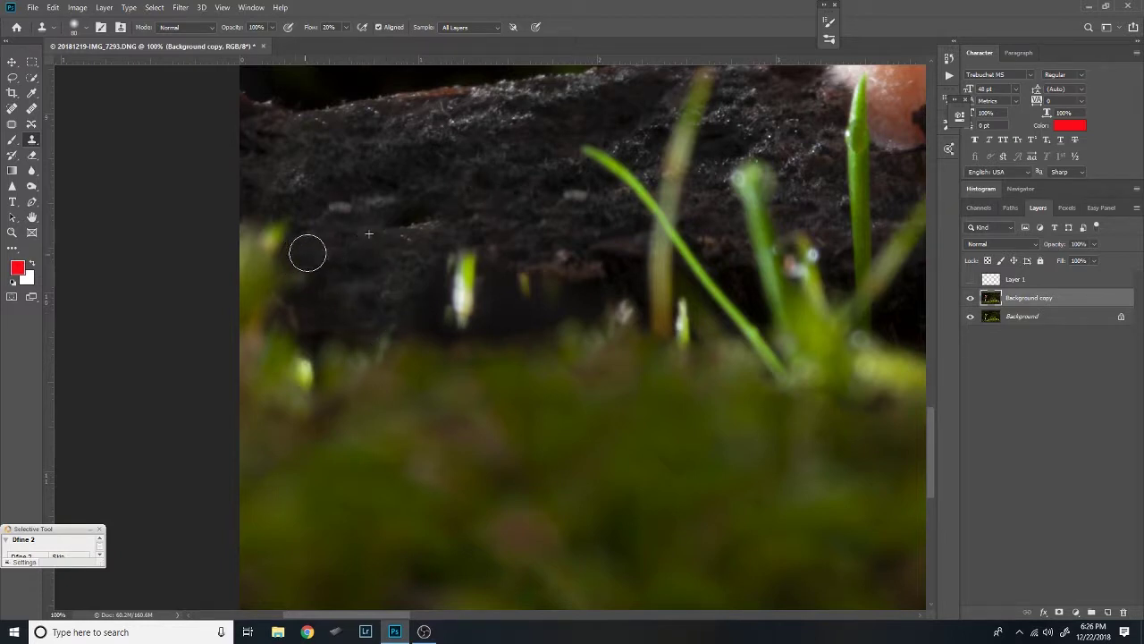
pyautogui.moveTo(319, 293)
pyautogui.mouseDown()
pyautogui.moveTo(356, 306)
pyautogui.moveTo(361, 272)
pyautogui.moveTo(307, 308)
pyautogui.moveTo(364, 319)
pyautogui.moveTo(313, 338)
pyautogui.mouseUp()
pyautogui.keyDown('alt'); pyautogui.click(386, 198); pyautogui.keyUp('alt')
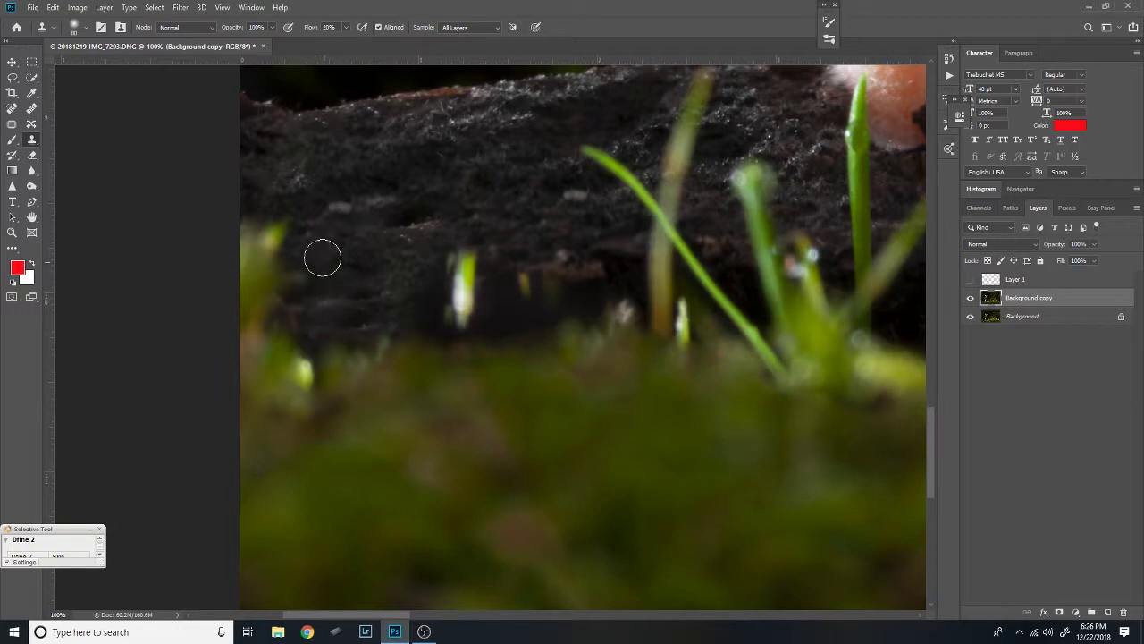
# Clone bark texture sampled from higher on the log into the remaining smeared patches at its lower-left part.
pyautogui.keyDown('alt'); pyautogui.click(410, 200); pyautogui.keyUp('alt')
pyautogui.moveTo(343, 266); pyautogui.dragTo(350, 258)
pyautogui.keyDown('alt'); pyautogui.click(348, 192); pyautogui.keyUp('alt')
pyautogui.moveTo(318, 300); pyautogui.dragTo(309, 308)
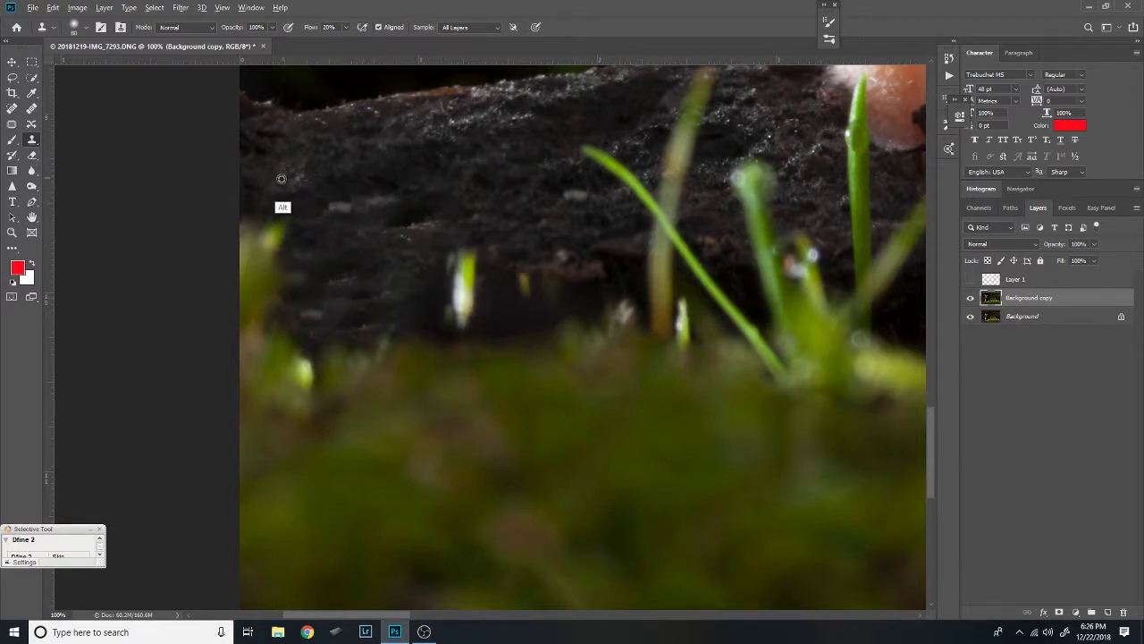
pyautogui.moveTo(361, 260)
pyautogui.mouseDown()
pyautogui.moveTo(345, 276)
pyautogui.moveTo(368, 292)
pyautogui.moveTo(347, 258)
pyautogui.mouseUp()
# Clone log bark over the short white-and-green grass blade in front of the log.
pyautogui.moveTo(378, 302); pyautogui.dragTo(263, 271)
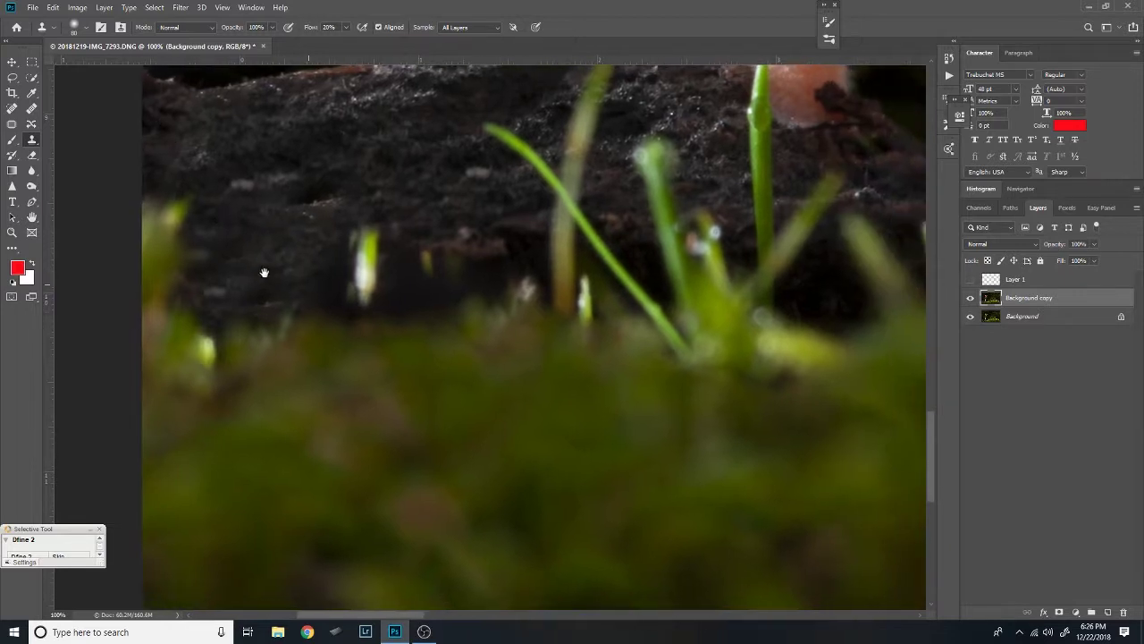
pyautogui.keyDown('alt'); pyautogui.click(249, 251); pyautogui.keyUp('alt')
pyautogui.moveTo(330, 241)
pyautogui.mouseDown()
pyautogui.moveTo(374, 234)
pyautogui.moveTo(341, 261)
pyautogui.moveTo(380, 245)
pyautogui.moveTo(356, 252)
pyautogui.moveTo(375, 266)
pyautogui.moveTo(345, 270)
pyautogui.moveTo(394, 248)
pyautogui.moveTo(408, 225)
pyautogui.mouseUp()
pyautogui.keyDown('alt'); pyautogui.click(241, 243); pyautogui.keyUp('alt')
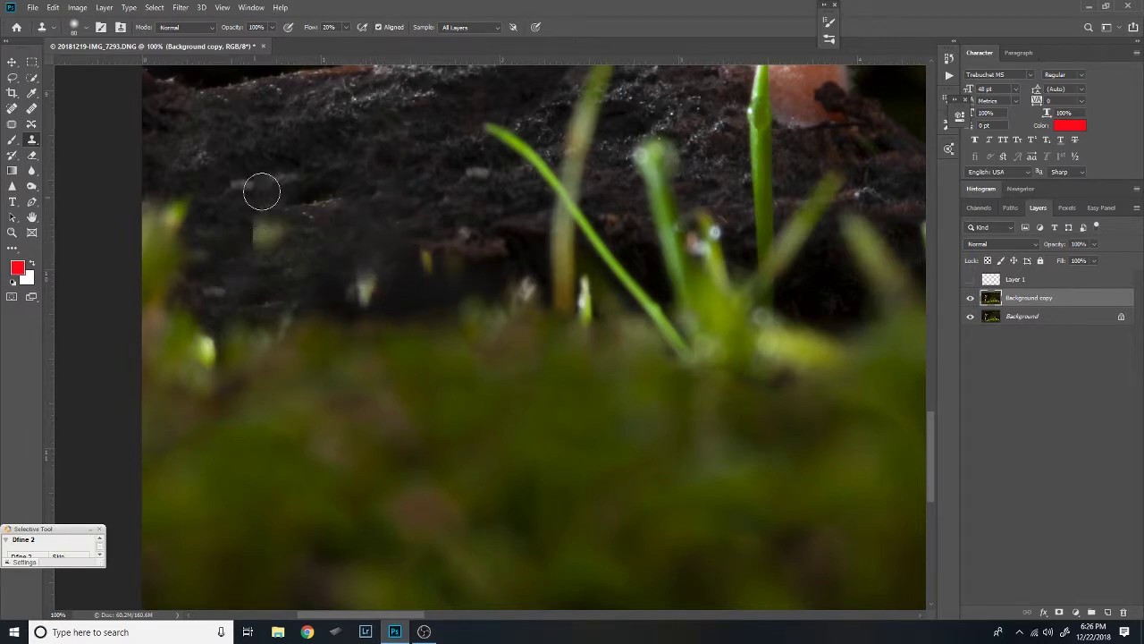
# Clone dark bark over the pale streak on the left part of the log.
pyautogui.moveTo(294, 238); pyautogui.dragTo(325, 256)
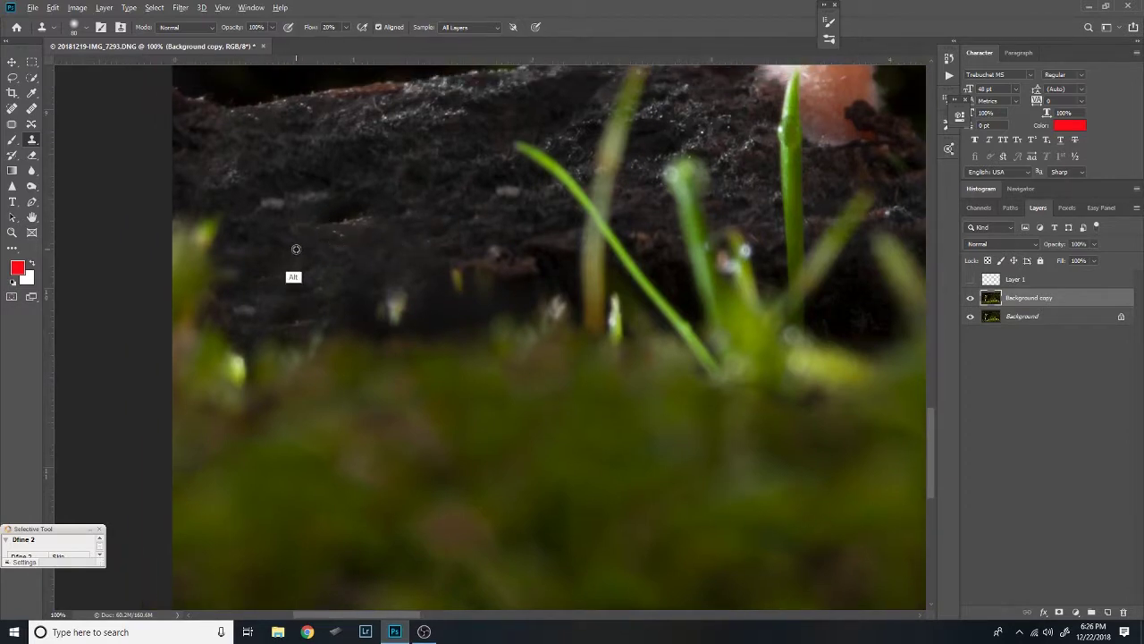
pyautogui.click(275, 205)
pyautogui.click(270, 217)
# Clone bark over the leftover white grass tip and the small yellow-green sprout along the log's lower edge.
pyautogui.moveTo(329, 231); pyautogui.dragTo(270, 213)
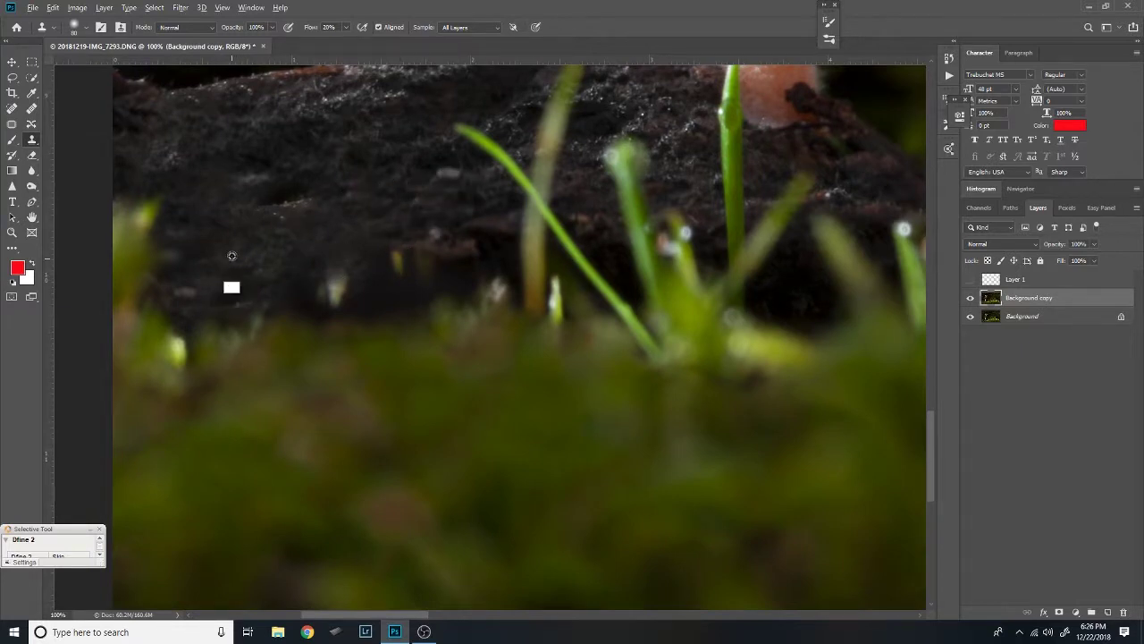
pyautogui.moveTo(297, 253)
pyautogui.mouseDown()
pyautogui.moveTo(314, 276)
pyautogui.moveTo(339, 281)
pyautogui.moveTo(341, 298)
pyautogui.moveTo(342, 287)
pyautogui.moveTo(333, 293)
pyautogui.moveTo(296, 264)
pyautogui.moveTo(311, 253)
pyautogui.moveTo(420, 253)
pyautogui.moveTo(390, 262)
pyautogui.moveTo(418, 270)
pyautogui.moveTo(409, 266)
pyautogui.moveTo(425, 265)
pyautogui.moveTo(377, 278)
pyautogui.moveTo(458, 272)
pyautogui.moveTo(283, 299)
pyautogui.moveTo(315, 309)
pyautogui.moveTo(312, 295)
pyautogui.moveTo(280, 289)
pyautogui.moveTo(388, 298)
pyautogui.moveTo(366, 308)
pyautogui.moveTo(420, 297)
pyautogui.moveTo(357, 309)
pyautogui.moveTo(329, 310)
pyautogui.moveTo(446, 278)
pyautogui.moveTo(313, 300)
pyautogui.mouseUp()
pyautogui.keyDown('alt'); pyautogui.click(414, 175); pyautogui.keyUp('alt')
pyautogui.keyDown('alt'); pyautogui.click(442, 219); pyautogui.keyUp('alt')
pyautogui.keyDown('alt'); pyautogui.click(355, 228); pyautogui.keyUp('alt')
pyautogui.keyDown('alt'); pyautogui.click(262, 116); pyautogui.keyUp('alt')
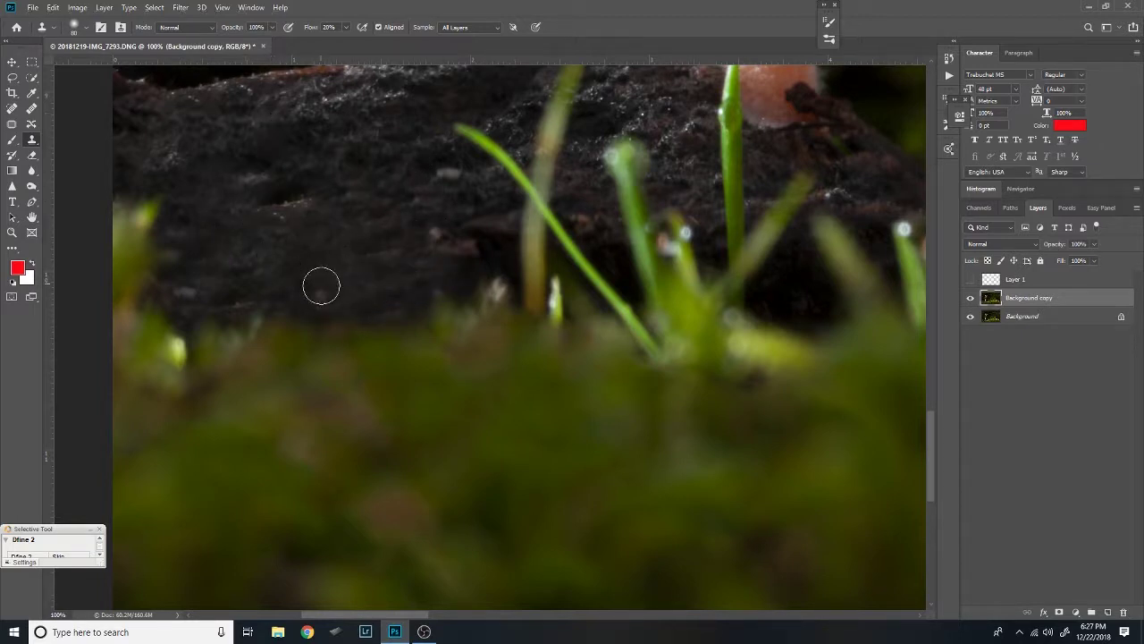
# Clone dark bark over the small reddish spot just above the moss line to even out the log.
pyautogui.click(379, 242)
pyautogui.keyDown('alt'); pyautogui.click(220, 283); pyautogui.keyUp('alt')
pyautogui.moveTo(299, 257); pyautogui.dragTo(326, 267)
pyautogui.click(329, 292)
# Examine the retouched log and foreground, both in the wider view and close up at 200%.
pyautogui.moveTo(437, 260); pyautogui.dragTo(365, 307)
pyautogui.keyDown('alt'); pyautogui.click(385, 308); pyautogui.keyUp('alt')
pyautogui.keyDown('alt'); pyautogui.click(386, 308); pyautogui.keyUp('alt')
pyautogui.moveTo(509, 281); pyautogui.dragTo(497, 326)
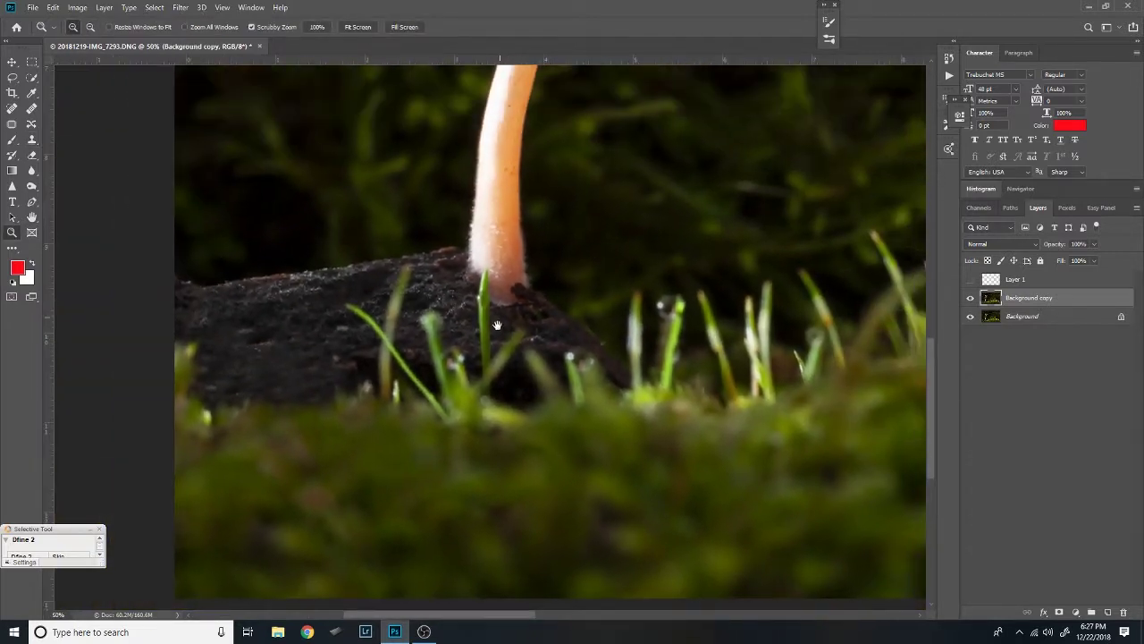
pyautogui.press('z')
pyautogui.click(293, 383)
pyautogui.click(312, 394)
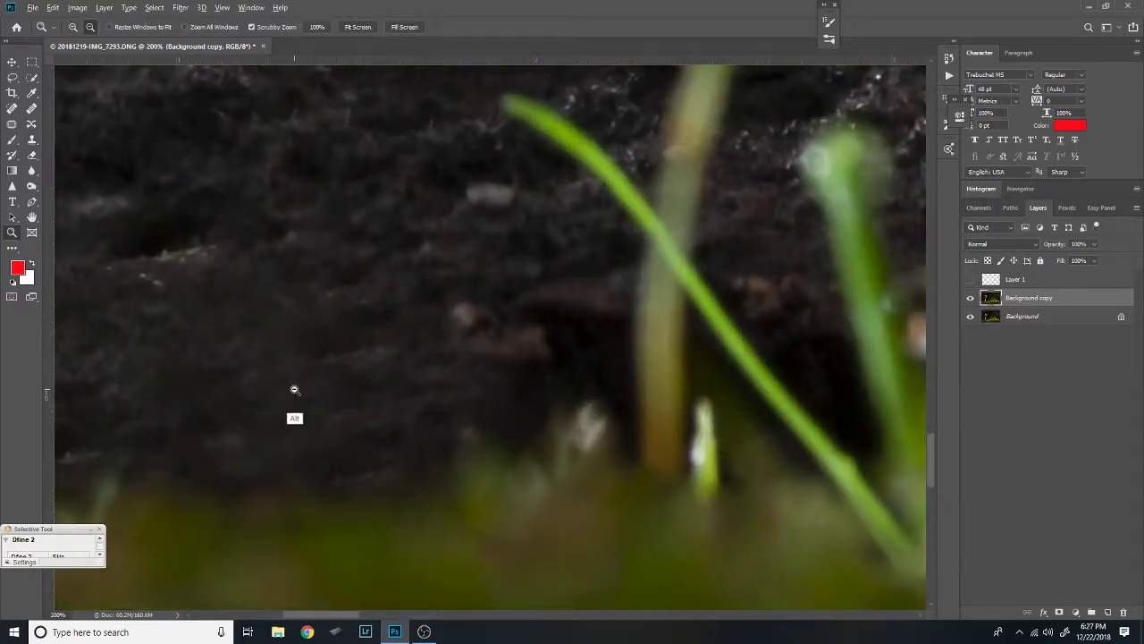
pyautogui.keyDown('alt'); pyautogui.click(294, 390); pyautogui.keyUp('alt')
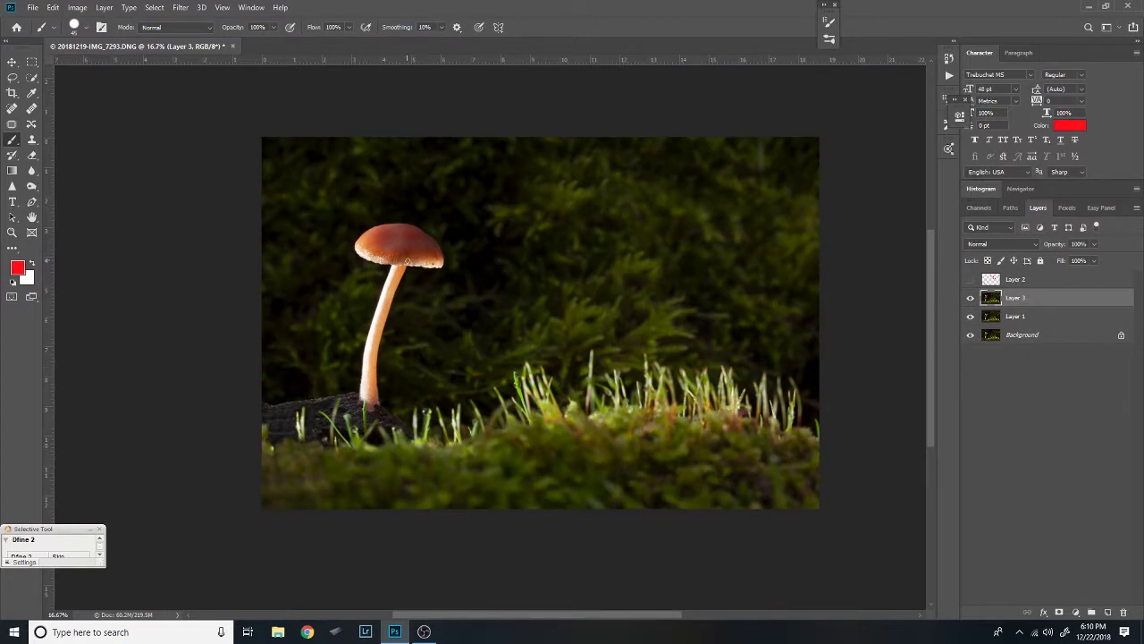
# Examine the mushroom cap at 200% for dark specks, bright debris and blemishes along its ribbed edge.
pyautogui.press('z')
pyautogui.click(408, 259)
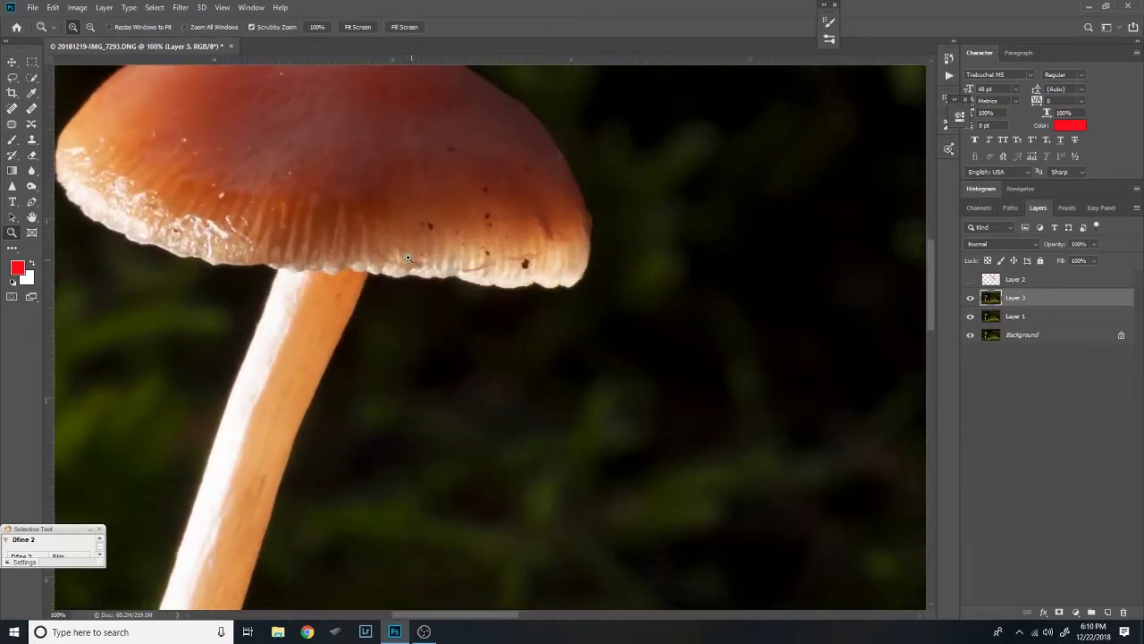
pyautogui.click(408, 259)
pyautogui.moveTo(378, 268); pyautogui.dragTo(589, 370)
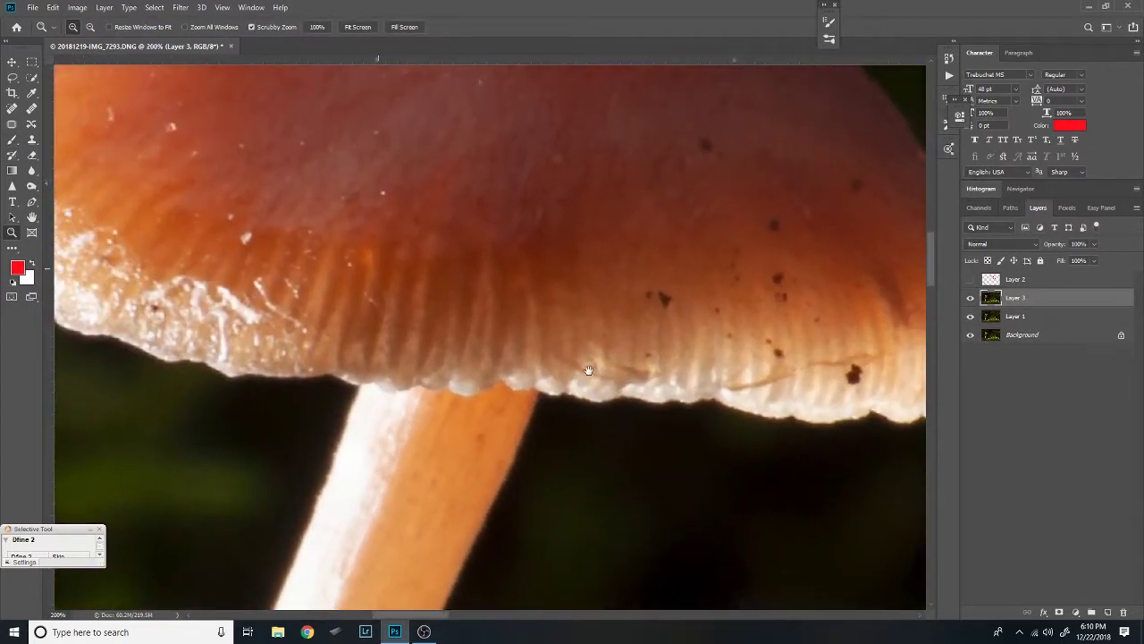
pyautogui.moveTo(503, 264); pyautogui.dragTo(545, 421)
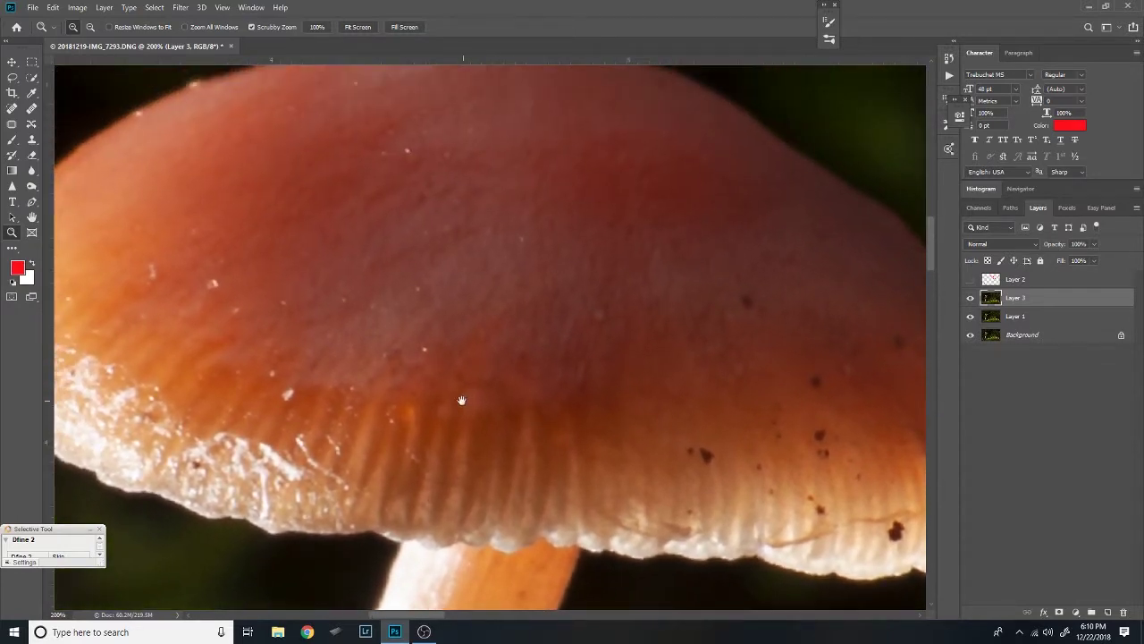
pyautogui.moveTo(596, 450); pyautogui.dragTo(486, 266)
pyautogui.moveTo(594, 340); pyautogui.dragTo(537, 276)
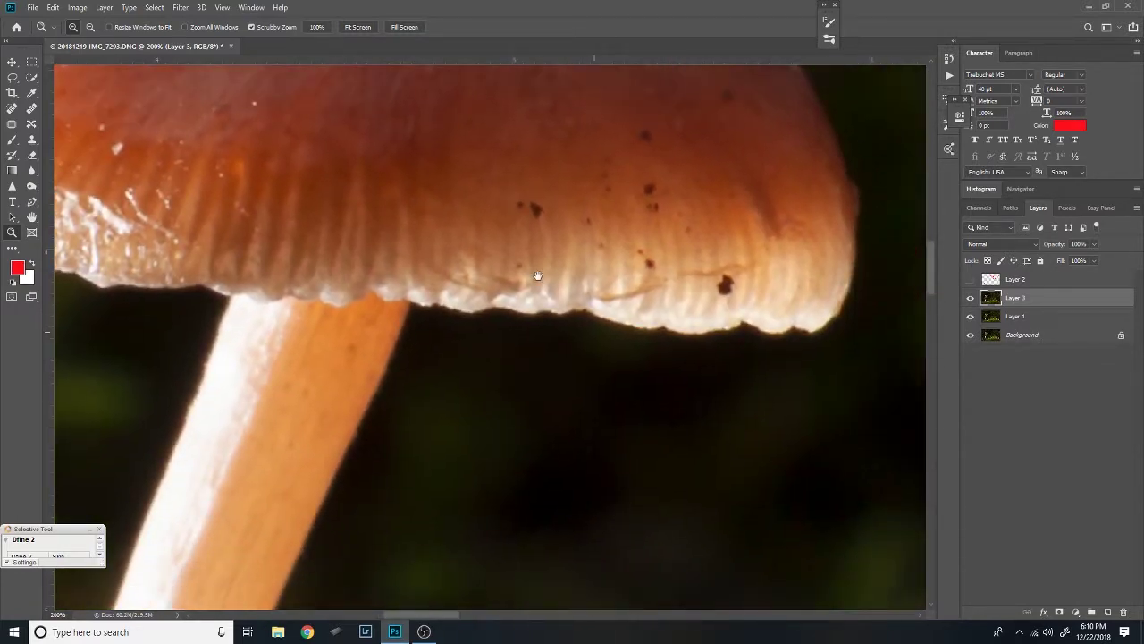
pyautogui.moveTo(256, 221); pyautogui.dragTo(436, 236)
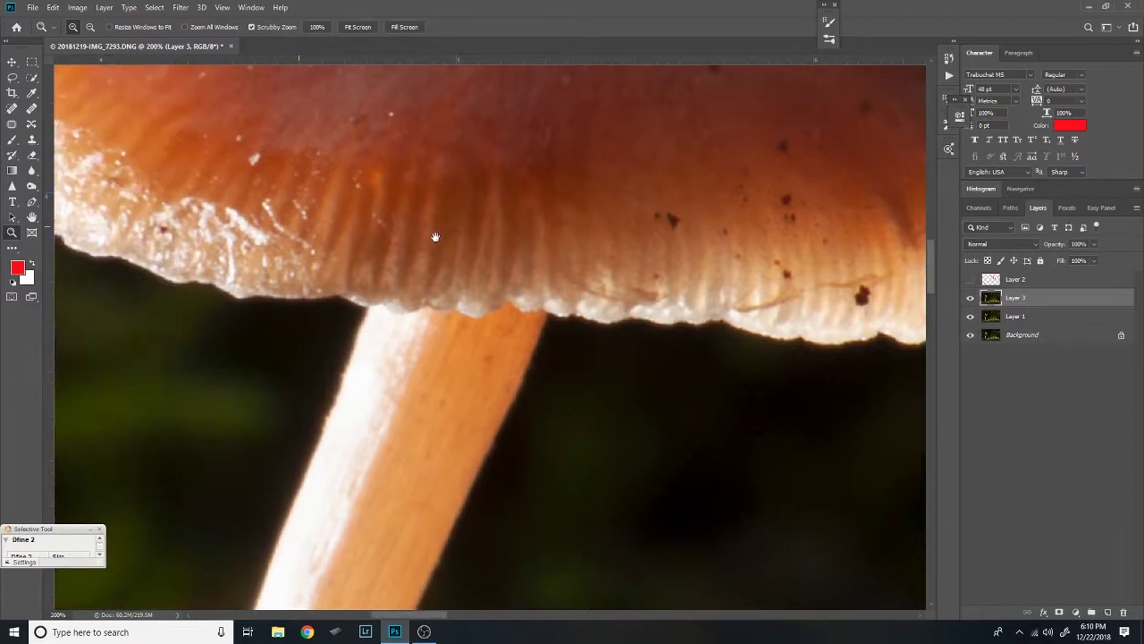
pyautogui.moveTo(527, 283); pyautogui.dragTo(441, 234)
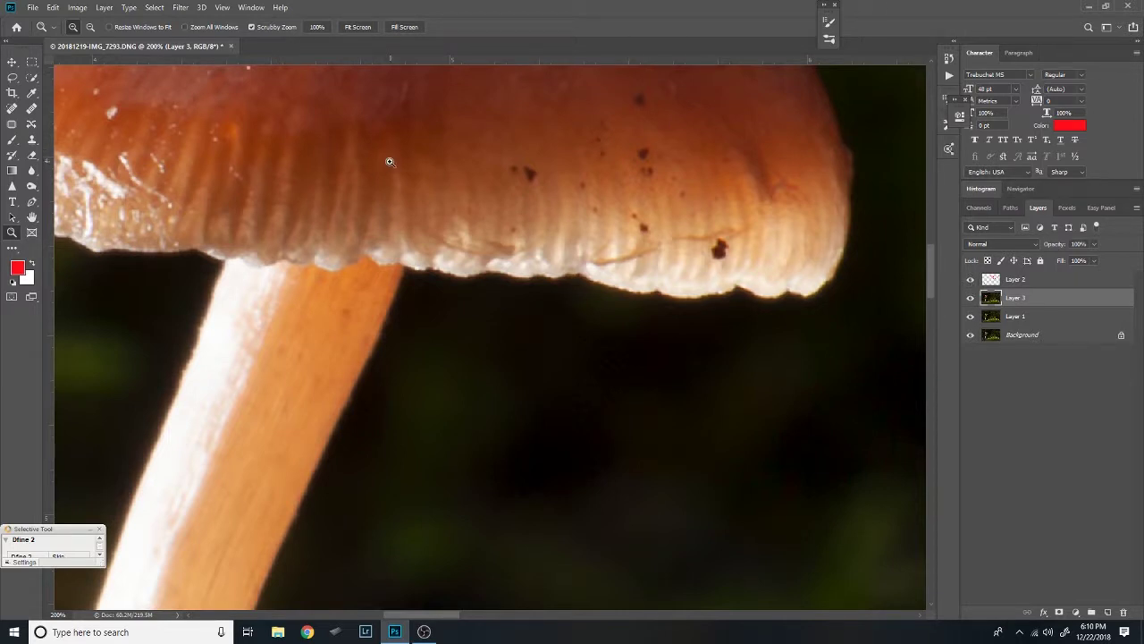
# Circle the ribbed part of the cap above the stem with the red brush, and undo the stroke.
pyautogui.press('b')
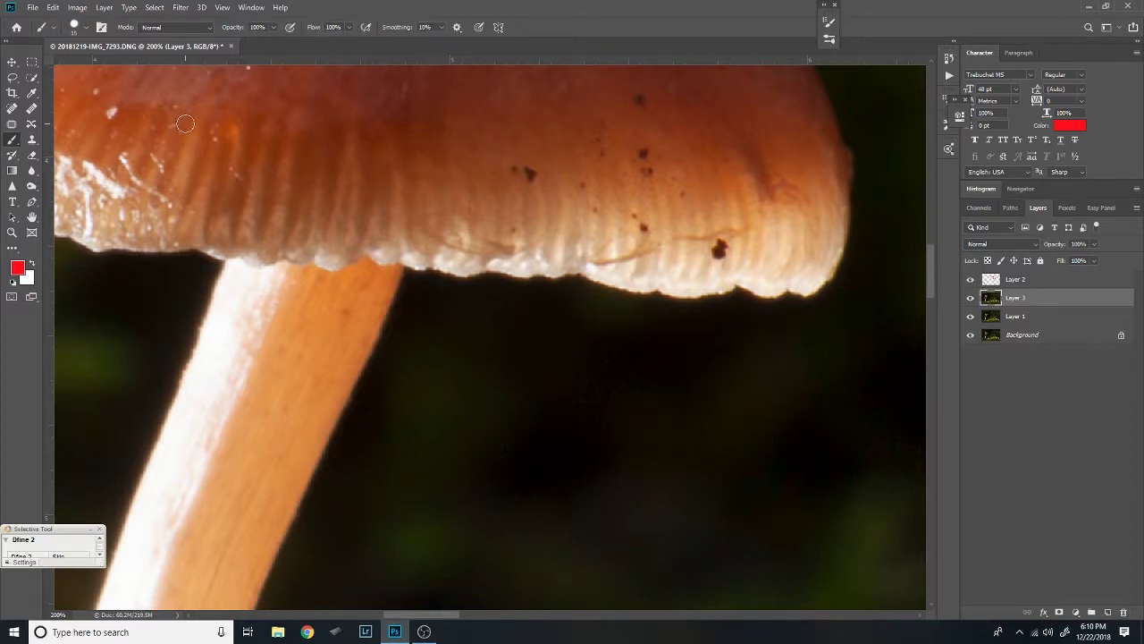
pyautogui.moveTo(178, 145)
pyautogui.mouseDown()
pyautogui.moveTo(148, 226)
pyautogui.moveTo(187, 267)
pyautogui.moveTo(375, 287)
pyautogui.moveTo(456, 266)
pyautogui.moveTo(488, 220)
pyautogui.moveTo(477, 158)
pyautogui.moveTo(433, 113)
pyautogui.moveTo(264, 95)
pyautogui.mouseUp()
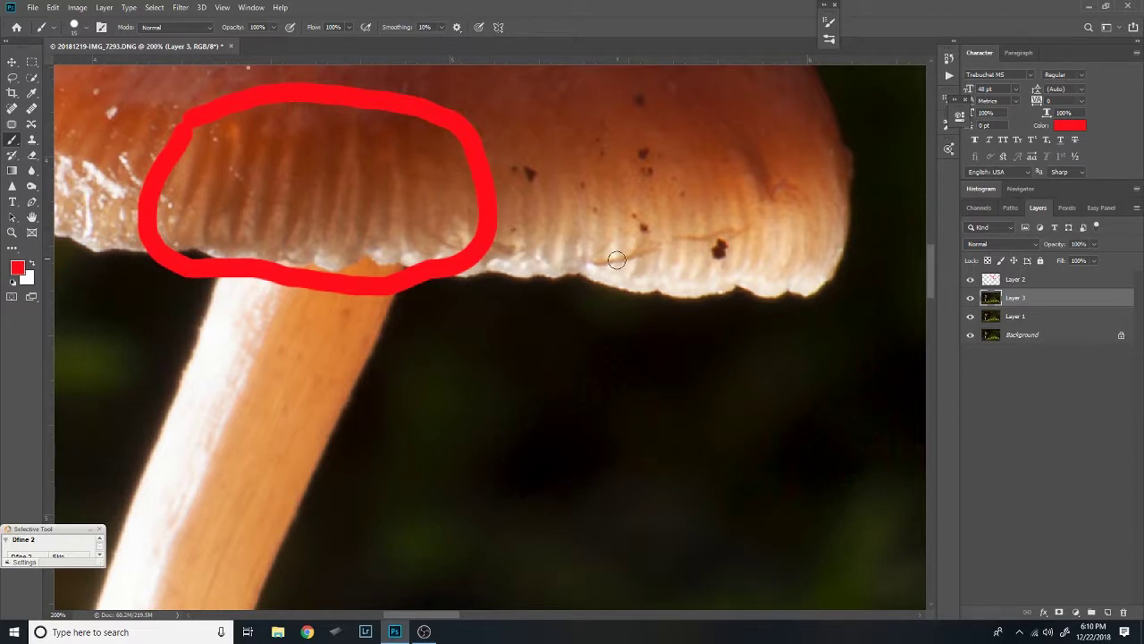
pyautogui.hotkey('ctrl', 'z')
# Examine the cap's glossy left rim and upper surface close up, and the whole mushroom at 66.7%.
pyautogui.moveTo(503, 242); pyautogui.dragTo(697, 296)
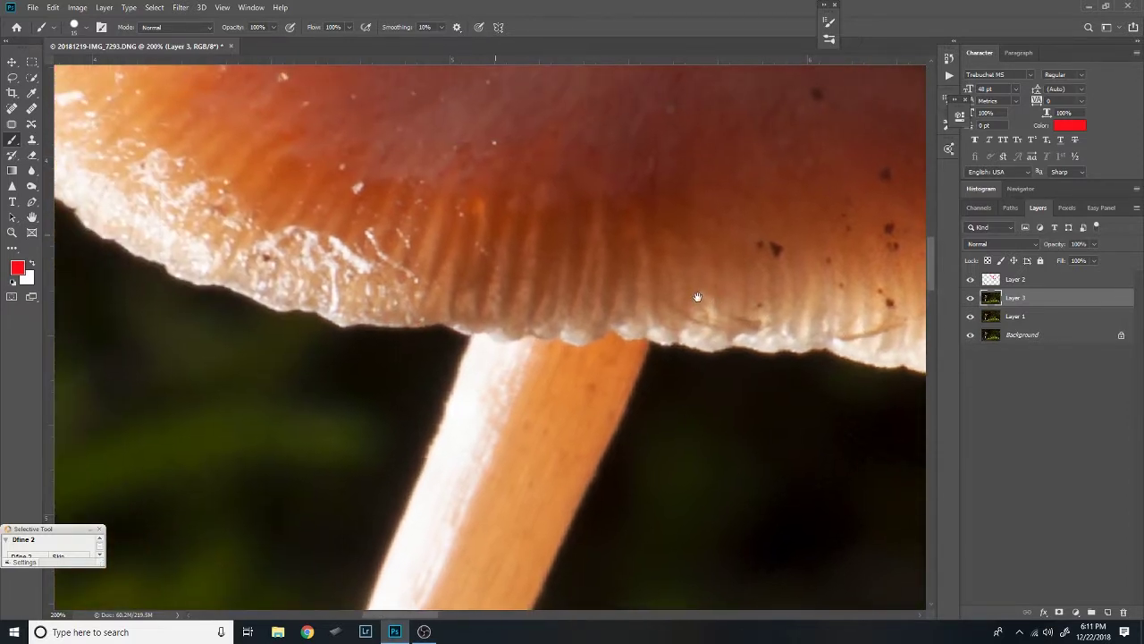
pyautogui.moveTo(568, 243); pyautogui.dragTo(562, 358)
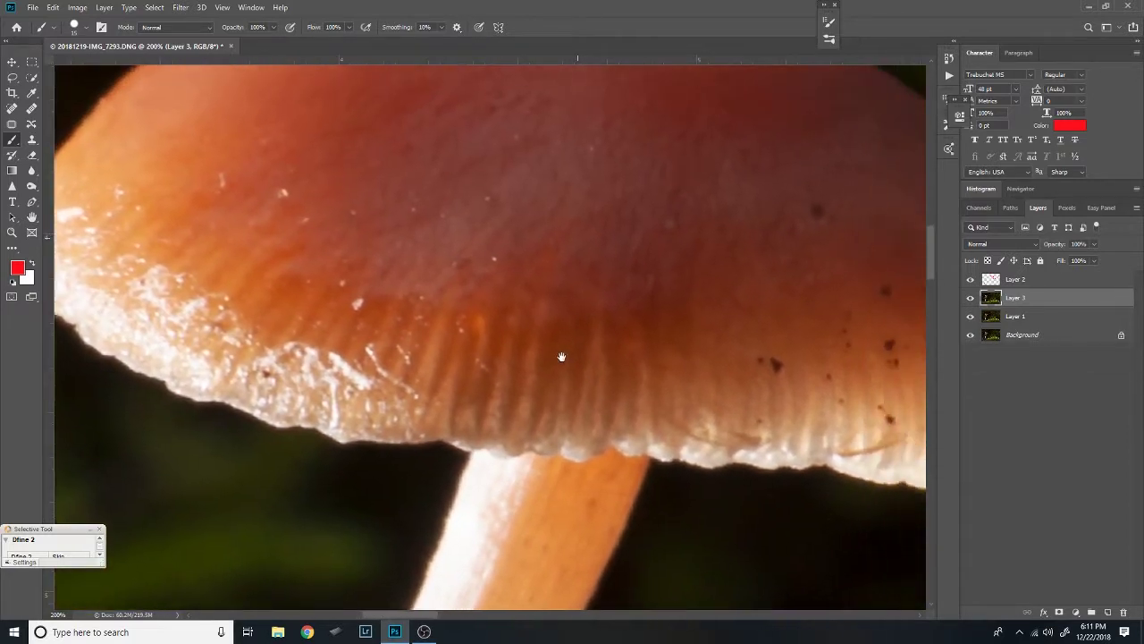
pyautogui.moveTo(765, 215); pyautogui.dragTo(703, 326)
pyautogui.scroll(2, 537, 260)
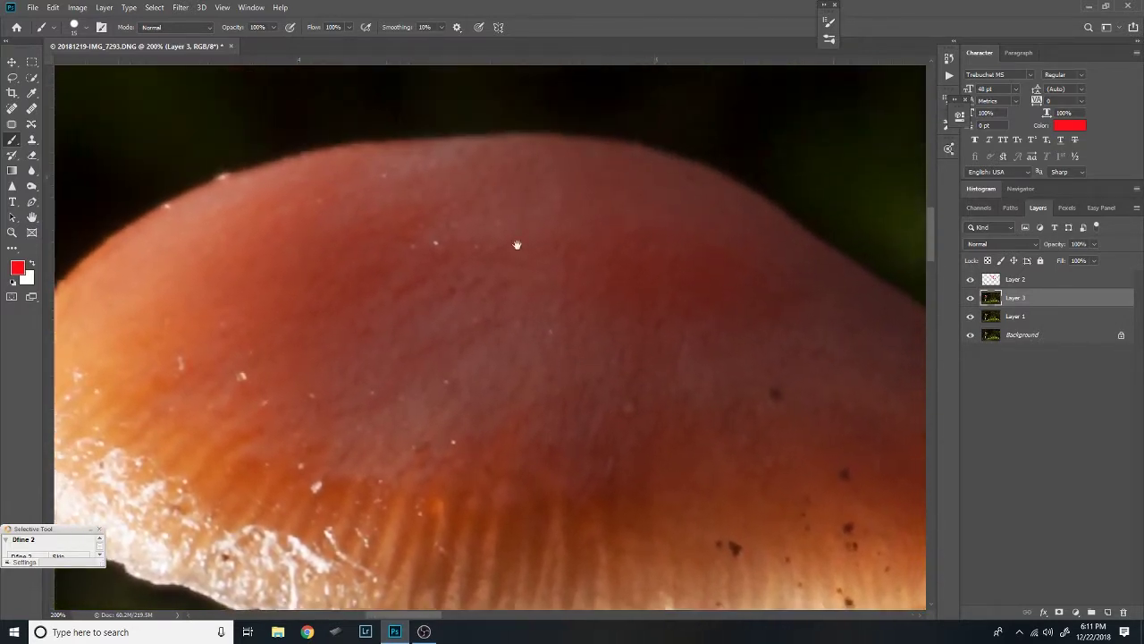
pyautogui.press('z')
pyautogui.keyDown('alt'); pyautogui.click(595, 380); pyautogui.keyUp('alt')
pyautogui.keyDown('alt'); pyautogui.click(594, 380); pyautogui.keyUp('alt')
pyautogui.moveTo(547, 407); pyautogui.dragTo(445, 249)
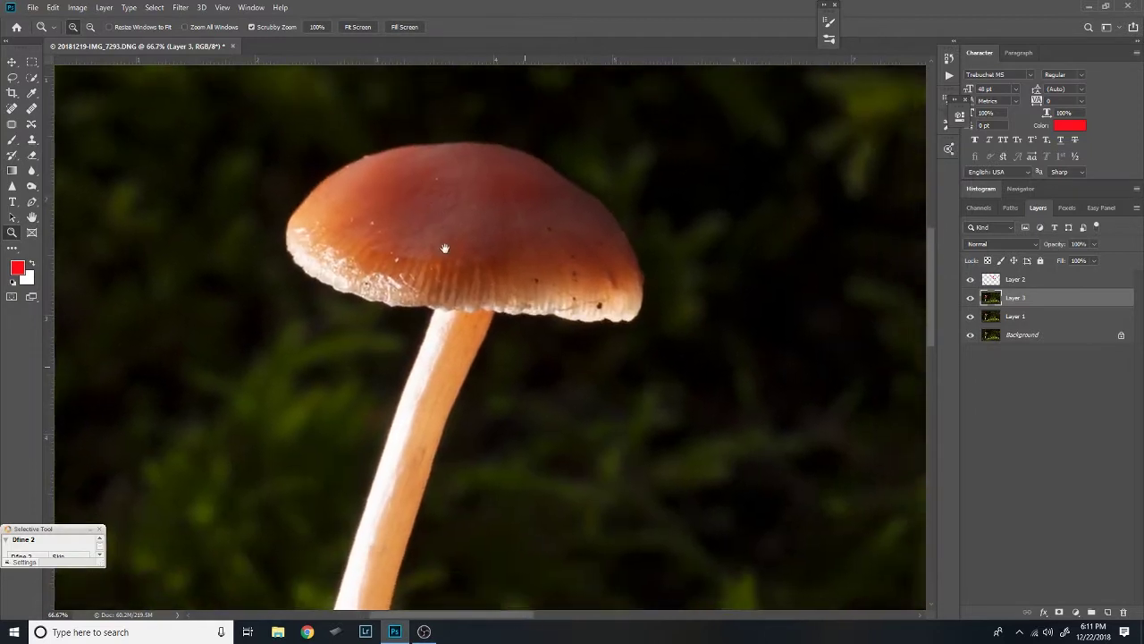
# Examine the mushroom stem from the underside of the cap down to the base at 66.7% for specks and bright areas.
pyautogui.moveTo(397, 319); pyautogui.dragTo(409, 262)
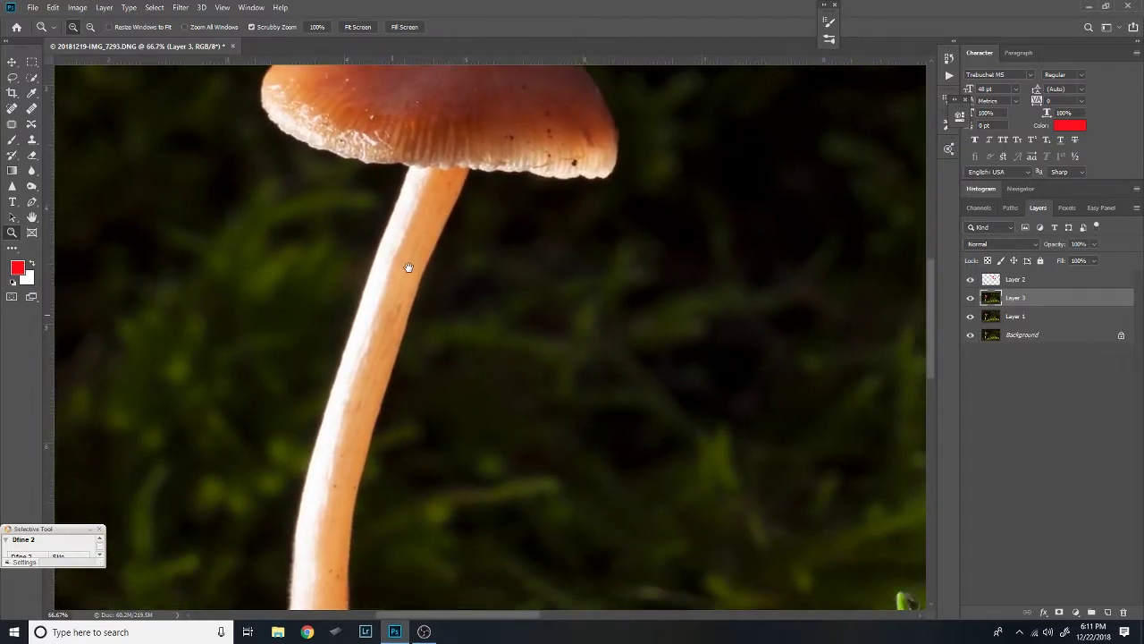
pyautogui.moveTo(455, 368); pyautogui.dragTo(462, 312)
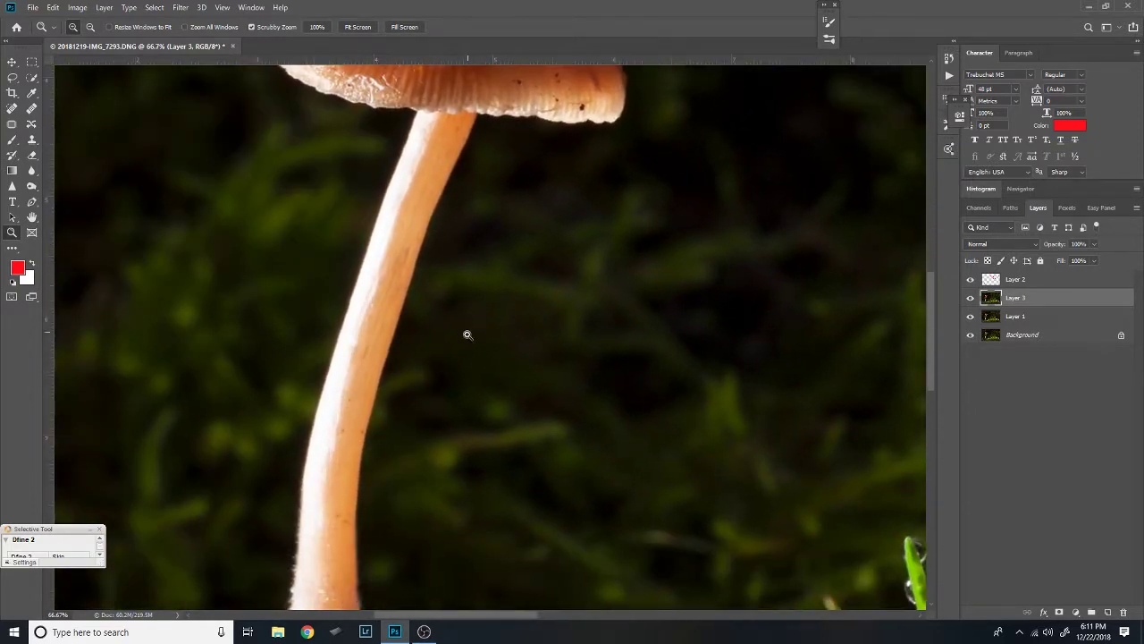
pyautogui.moveTo(463, 215); pyautogui.dragTo(500, 307)
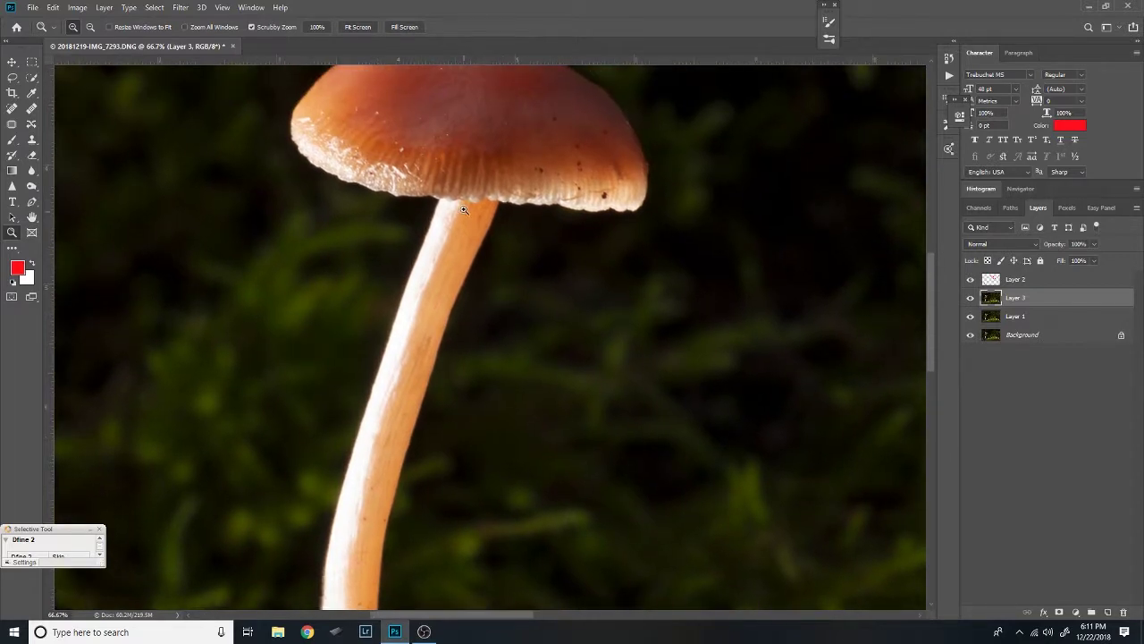
pyautogui.moveTo(447, 417); pyautogui.dragTo(447, 306)
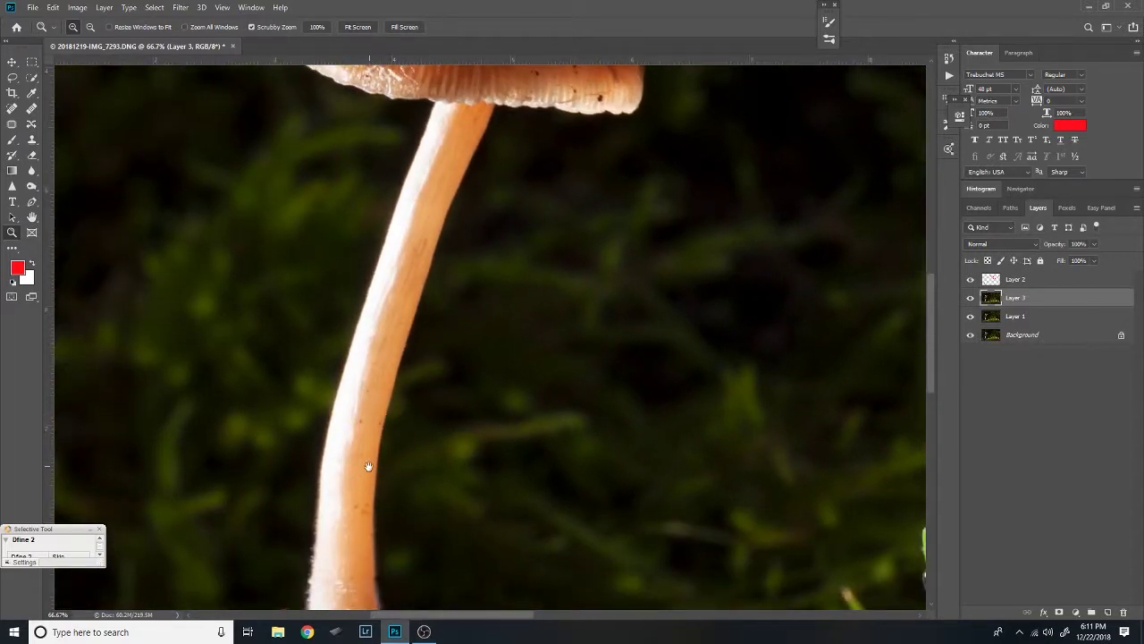
pyautogui.moveTo(368, 467)
pyautogui.mouseDown()
pyautogui.moveTo(380, 319)
pyautogui.moveTo(381, 377)
pyautogui.mouseUp()
pyautogui.moveTo(375, 416)
pyautogui.mouseDown()
pyautogui.moveTo(383, 378)
pyautogui.moveTo(383, 429)
pyautogui.mouseUp()
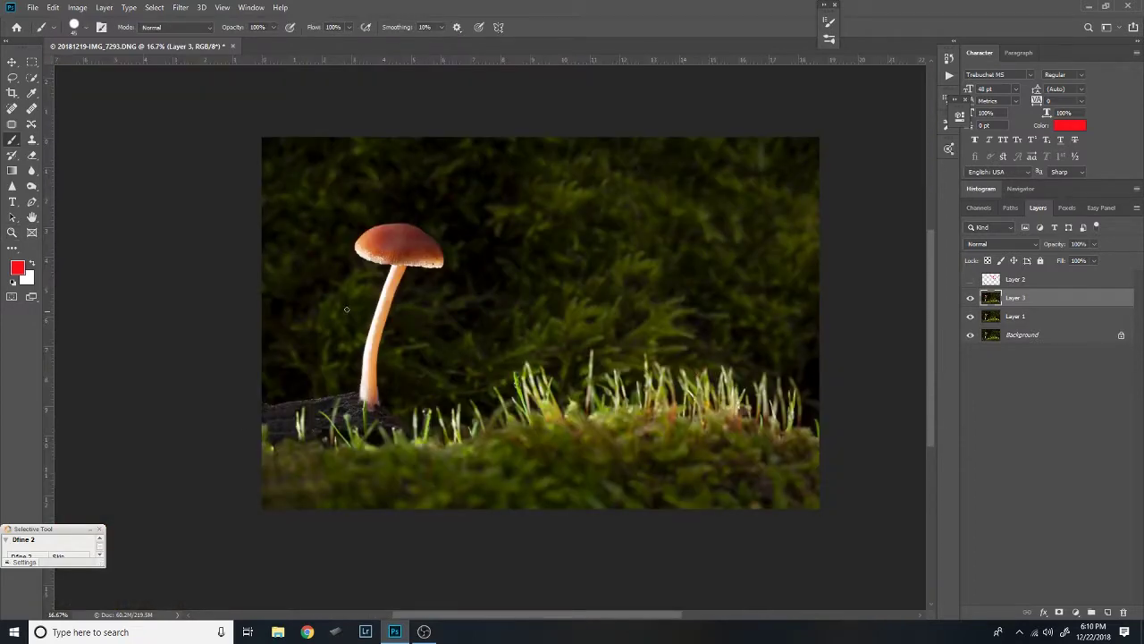
# Examine the cap's surface and ribbed edge at 200% for dark specks, bright debris and uneven tones.
pyautogui.press('z')
pyautogui.moveTo(408, 260)
pyautogui.mouseDown()
pyautogui.moveTo(397, 265)
pyautogui.moveTo(589, 370)
pyautogui.mouseUp()
pyautogui.moveTo(502, 263); pyautogui.dragTo(543, 420)
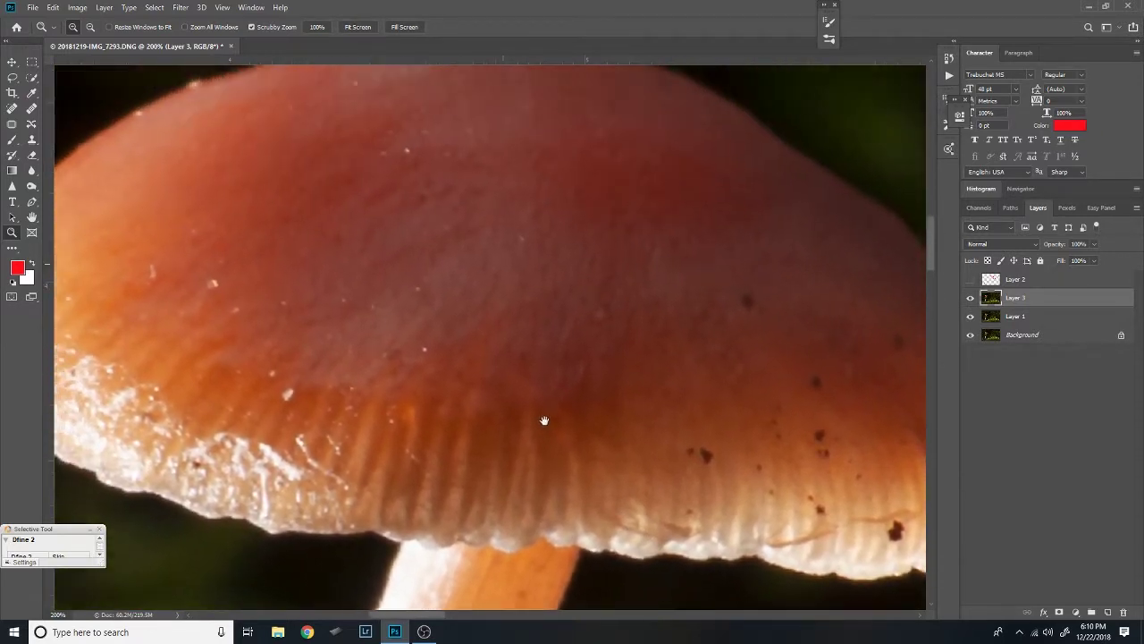
pyautogui.moveTo(462, 402); pyautogui.dragTo(485, 263)
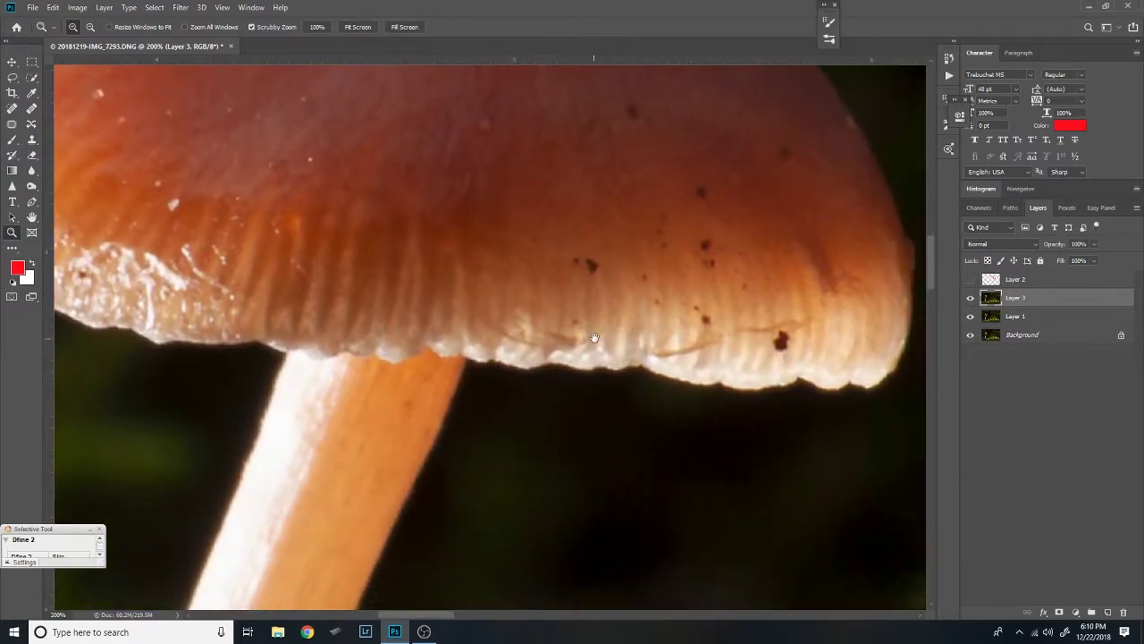
pyautogui.moveTo(593, 338); pyautogui.dragTo(537, 277)
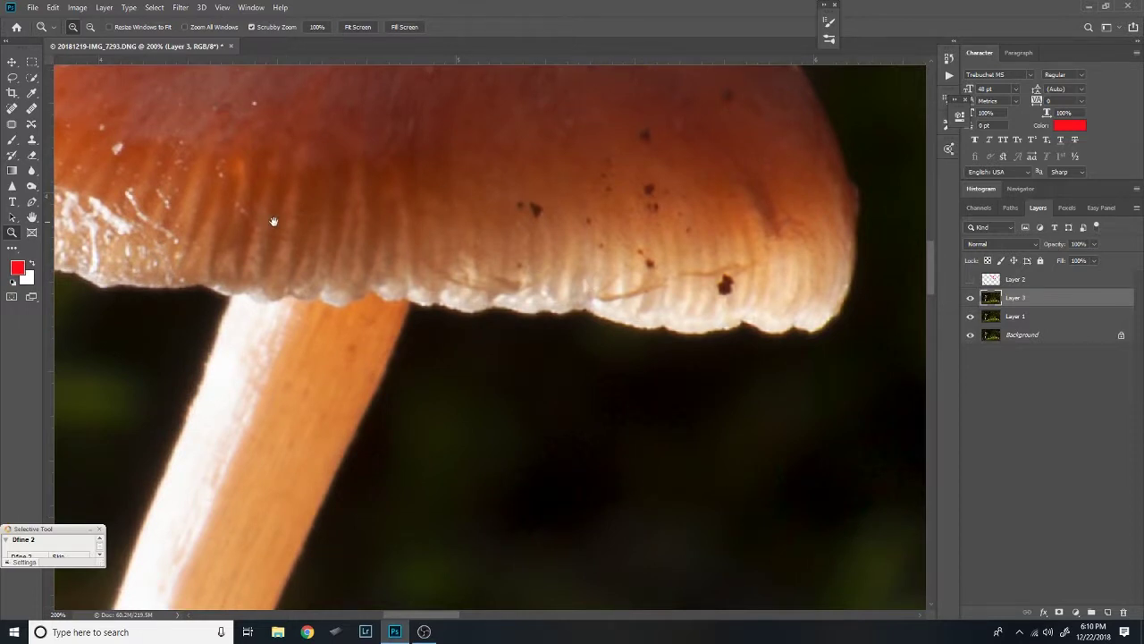
pyautogui.moveTo(273, 221); pyautogui.dragTo(436, 236)
pyautogui.moveTo(575, 283); pyautogui.dragTo(442, 235)
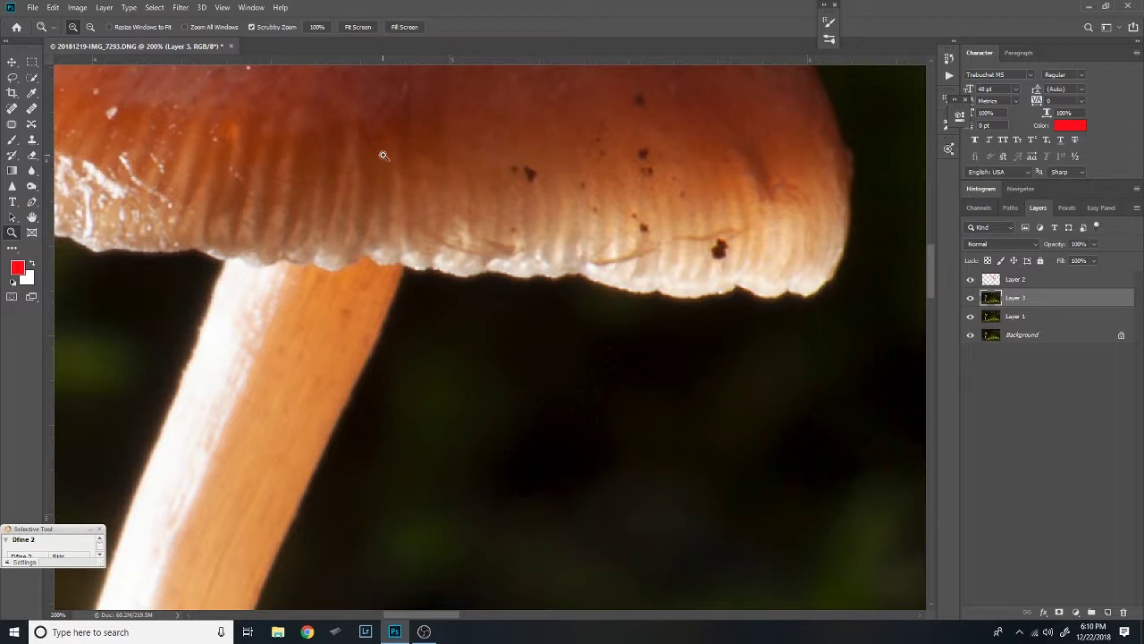
# Circle the ribbed part of the cap above the stem with the red brush, and undo the stroke.
pyautogui.press('b')
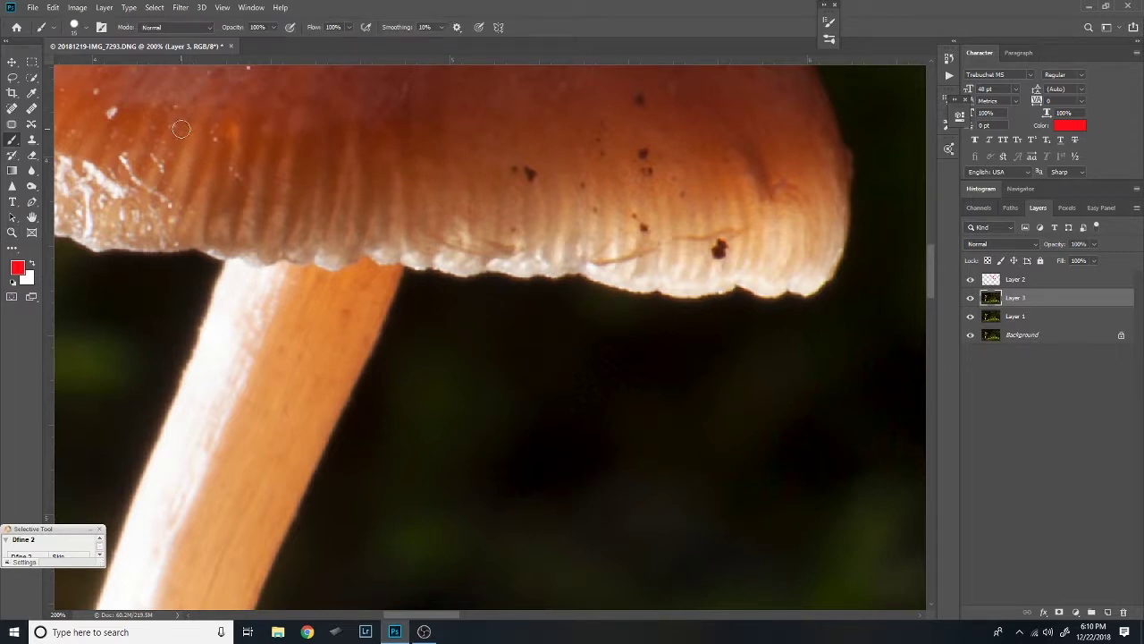
pyautogui.moveTo(186, 122)
pyautogui.mouseDown()
pyautogui.moveTo(149, 199)
pyautogui.moveTo(149, 235)
pyautogui.moveTo(174, 261)
pyautogui.moveTo(386, 287)
pyautogui.moveTo(467, 259)
pyautogui.moveTo(487, 199)
pyautogui.moveTo(473, 143)
pyautogui.moveTo(411, 106)
pyautogui.moveTo(248, 99)
pyautogui.mouseUp()
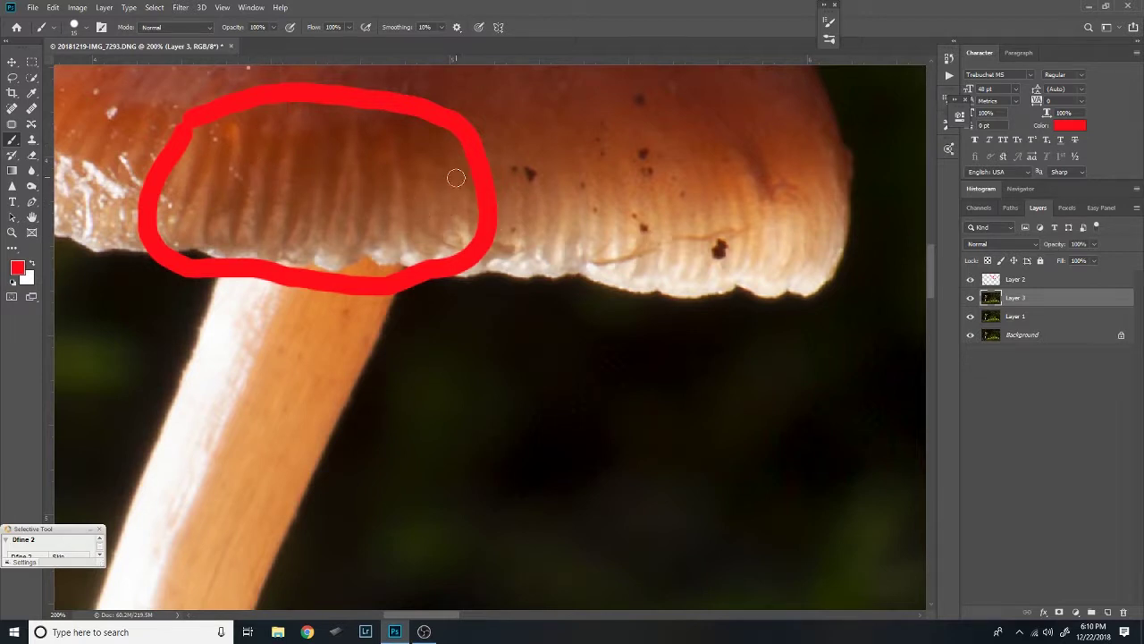
pyautogui.hotkey('ctrl', 'z')
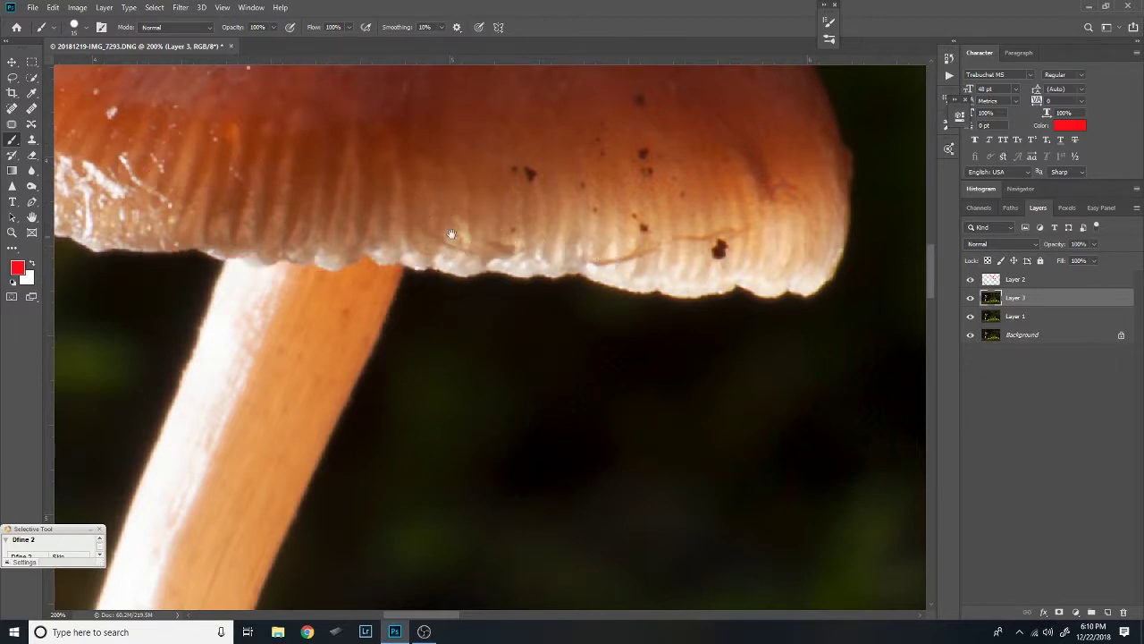
# Examine the cap's glossy rim and upper surface at 200%, and the whole cap at 66.7%.
pyautogui.moveTo(453, 232); pyautogui.dragTo(700, 302)
pyautogui.moveTo(581, 249); pyautogui.dragTo(526, 367)
pyautogui.moveTo(703, 240); pyautogui.dragTo(661, 343)
pyautogui.hscroll(-2, 661, 343)
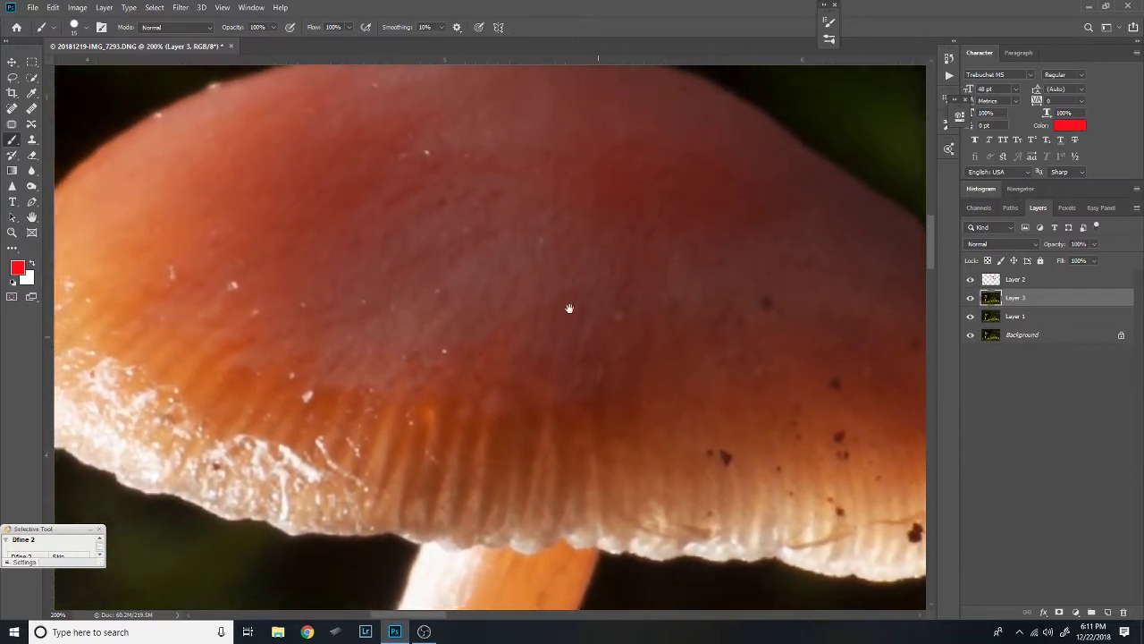
pyautogui.scroll(3, 486, 231)
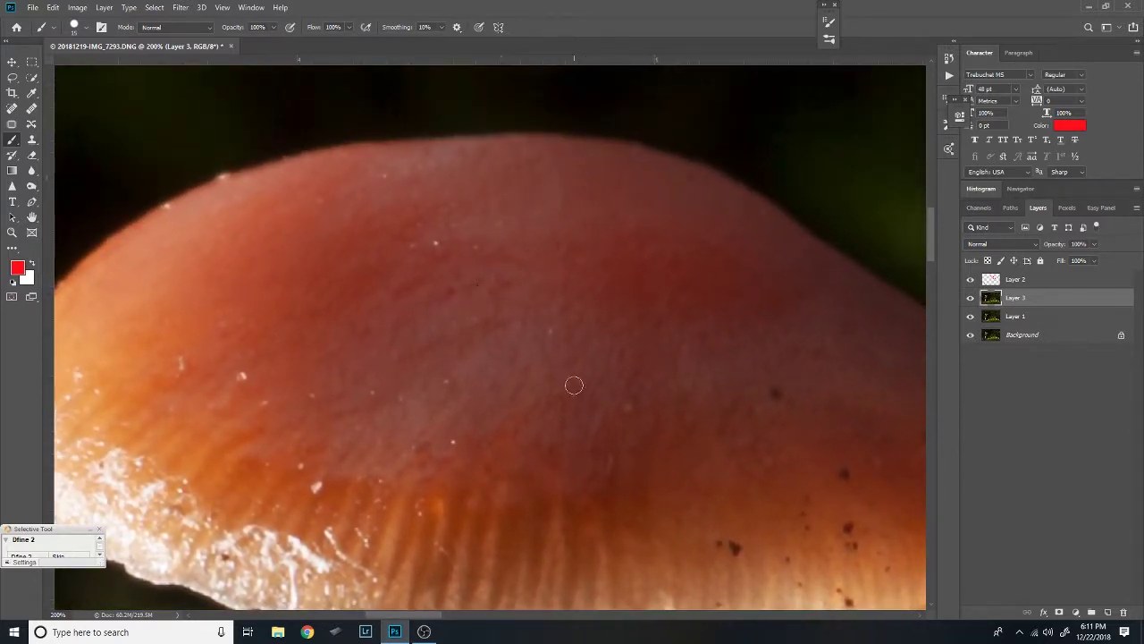
pyautogui.press('z')
pyautogui.keyDown('alt'); pyautogui.click(596, 381); pyautogui.keyUp('alt')
pyautogui.keyDown('alt'); pyautogui.click(597, 379); pyautogui.keyUp('alt')
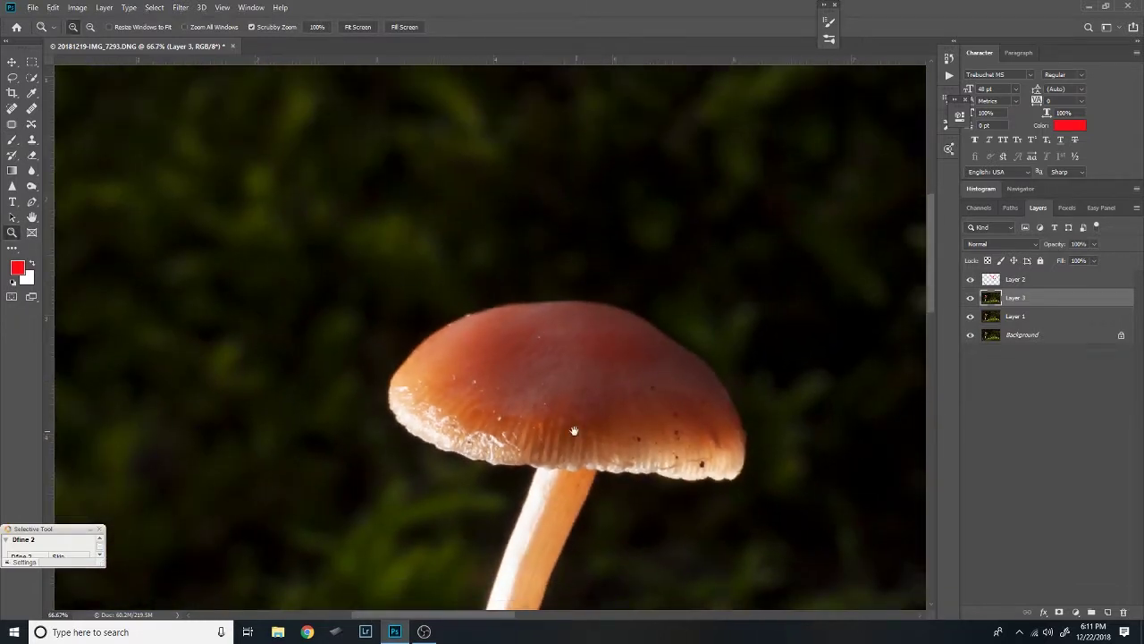
# Examine the full length of the stem below the cap at 66.7% for specks and overly bright areas.
pyautogui.moveTo(575, 432); pyautogui.dragTo(452, 258)
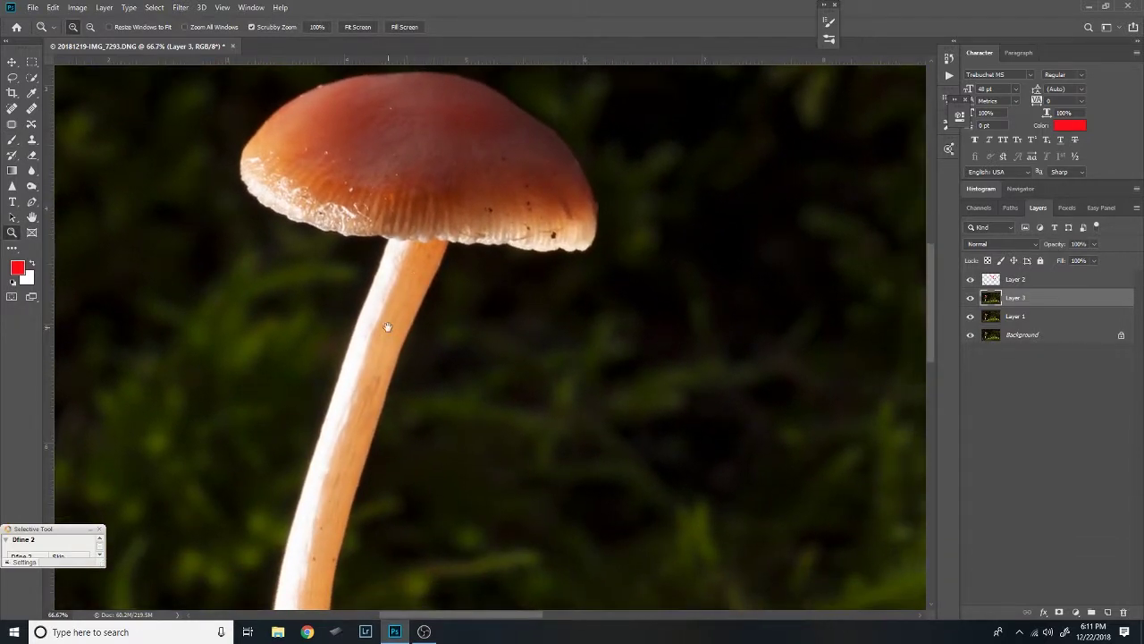
pyautogui.moveTo(388, 328); pyautogui.dragTo(408, 263)
pyautogui.moveTo(454, 364); pyautogui.dragTo(463, 309)
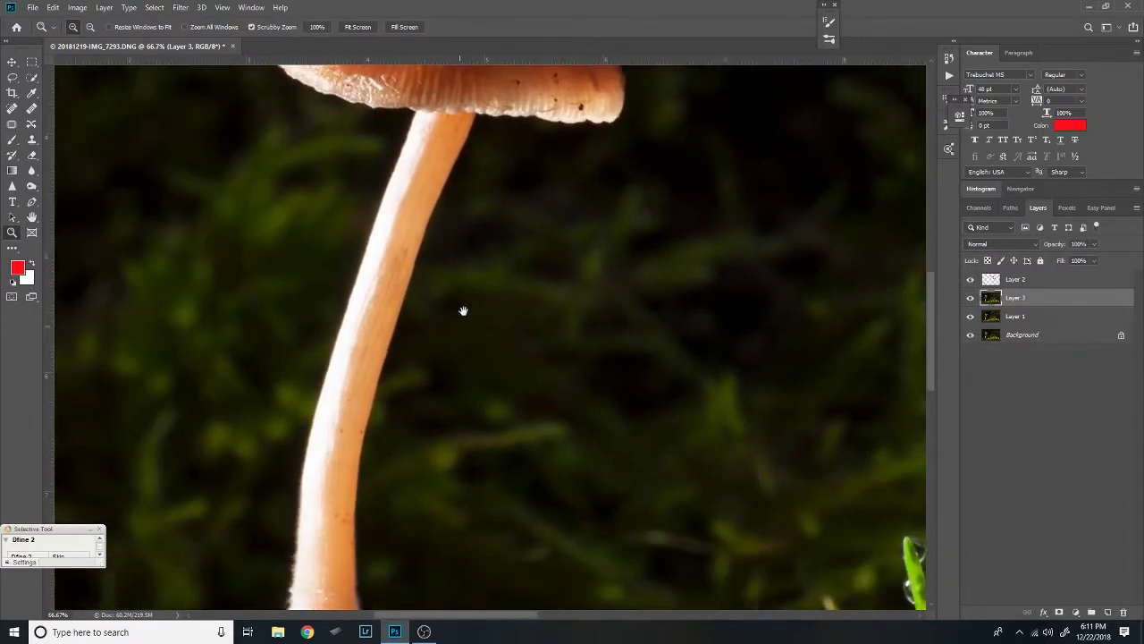
pyautogui.moveTo(473, 212); pyautogui.dragTo(501, 304)
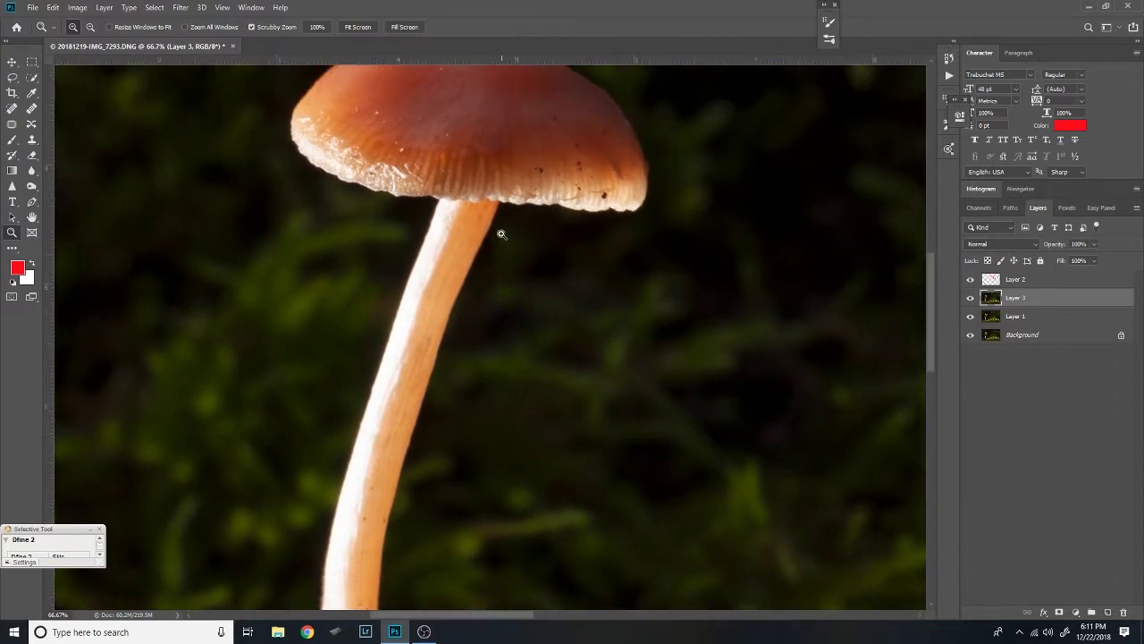
pyautogui.moveTo(452, 421); pyautogui.dragTo(447, 312)
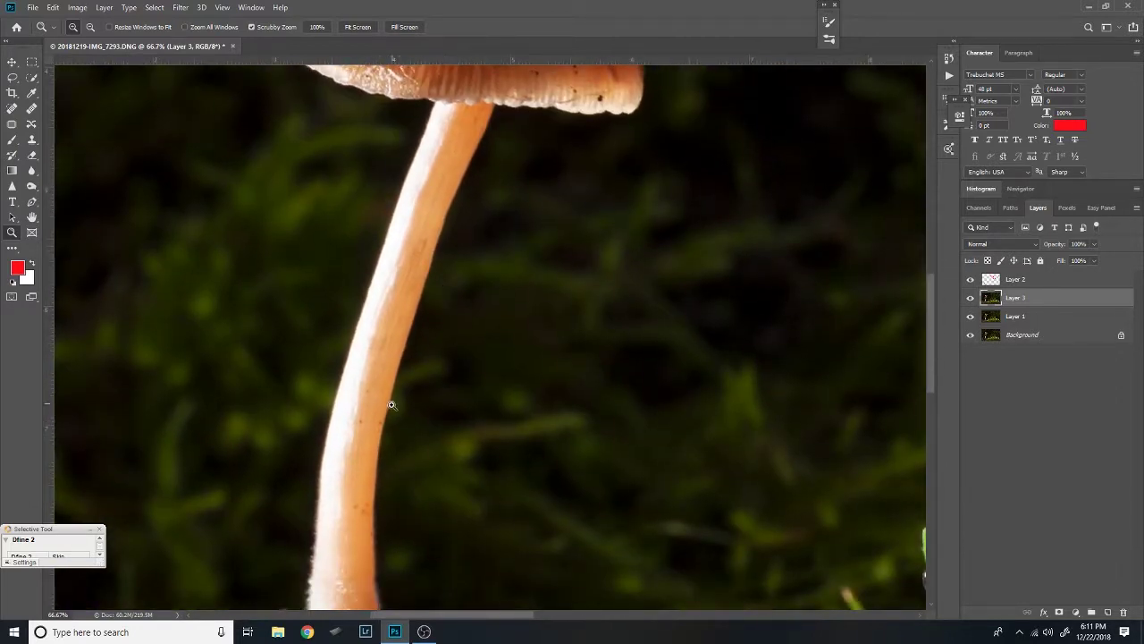
pyautogui.moveTo(365, 467); pyautogui.dragTo(381, 322)
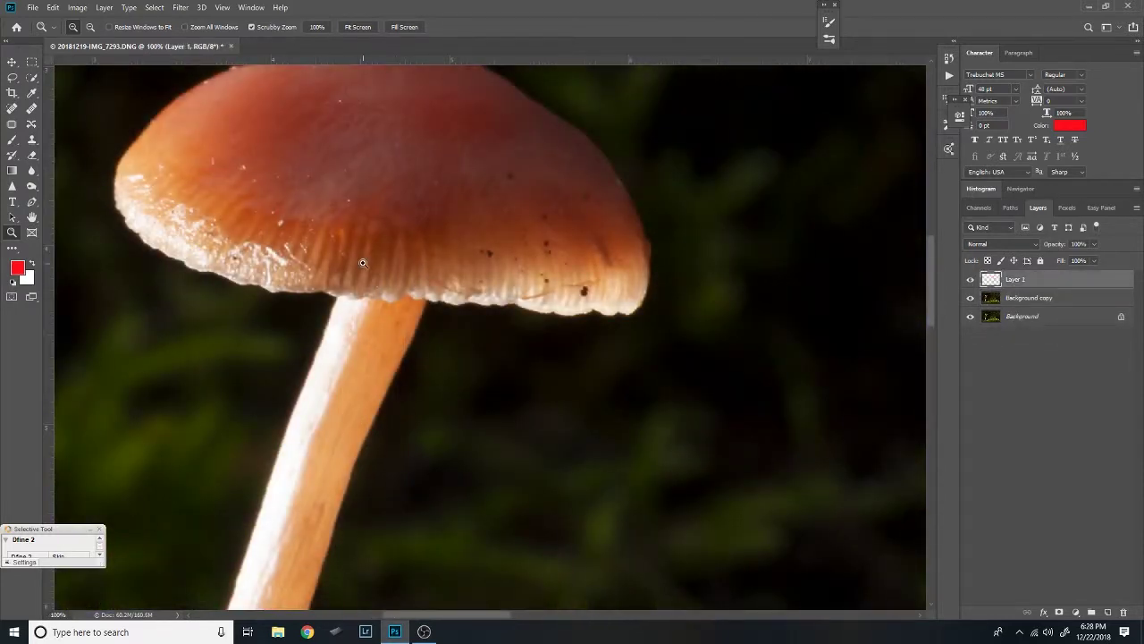
# Outline the ribbed lower band of the cap above the stem with a red brush loop on Layer 1.
pyautogui.press('b')
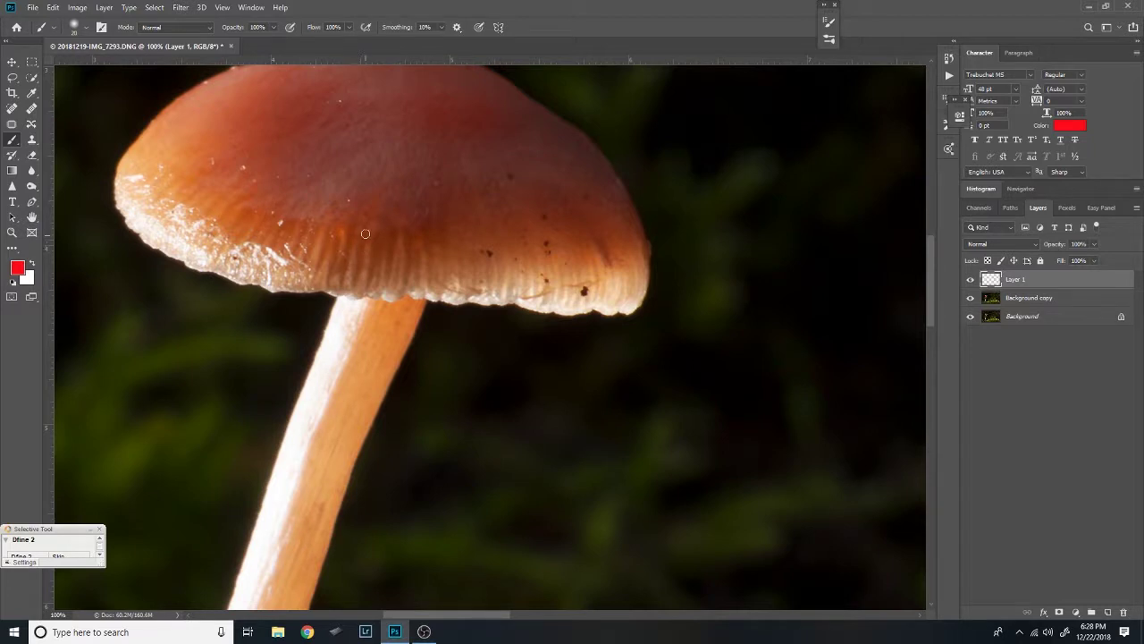
pyautogui.moveTo(246, 271)
pyautogui.mouseDown()
pyautogui.moveTo(357, 304)
pyautogui.moveTo(451, 305)
pyautogui.mouseUp()
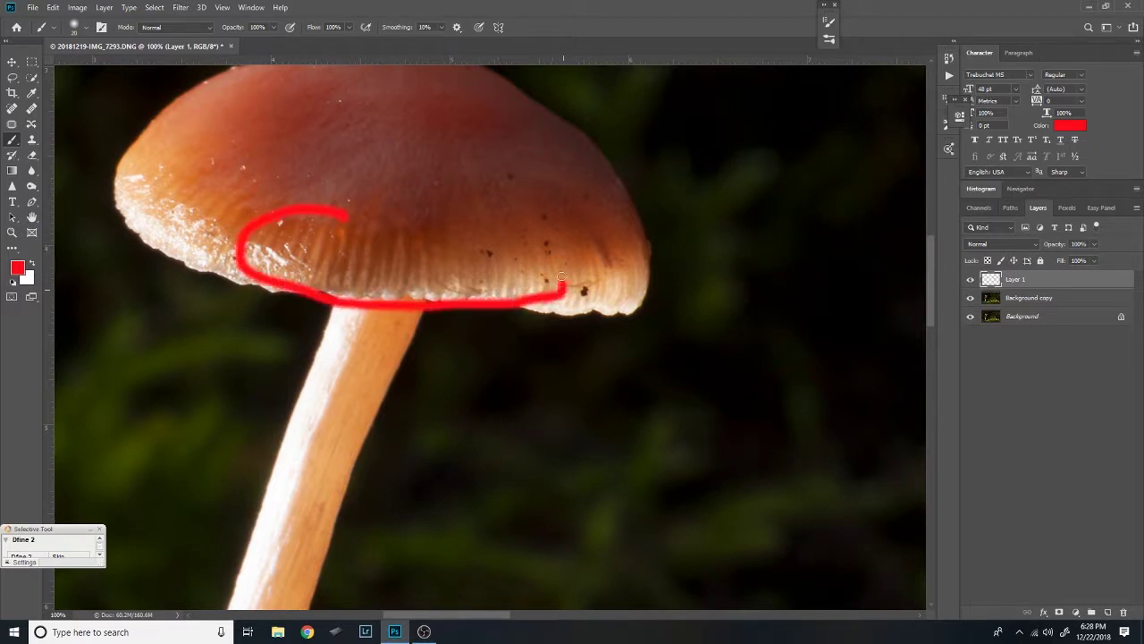
pyautogui.moveTo(561, 277)
pyautogui.mouseDown()
pyautogui.moveTo(458, 227)
pyautogui.moveTo(345, 216)
pyautogui.mouseUp()
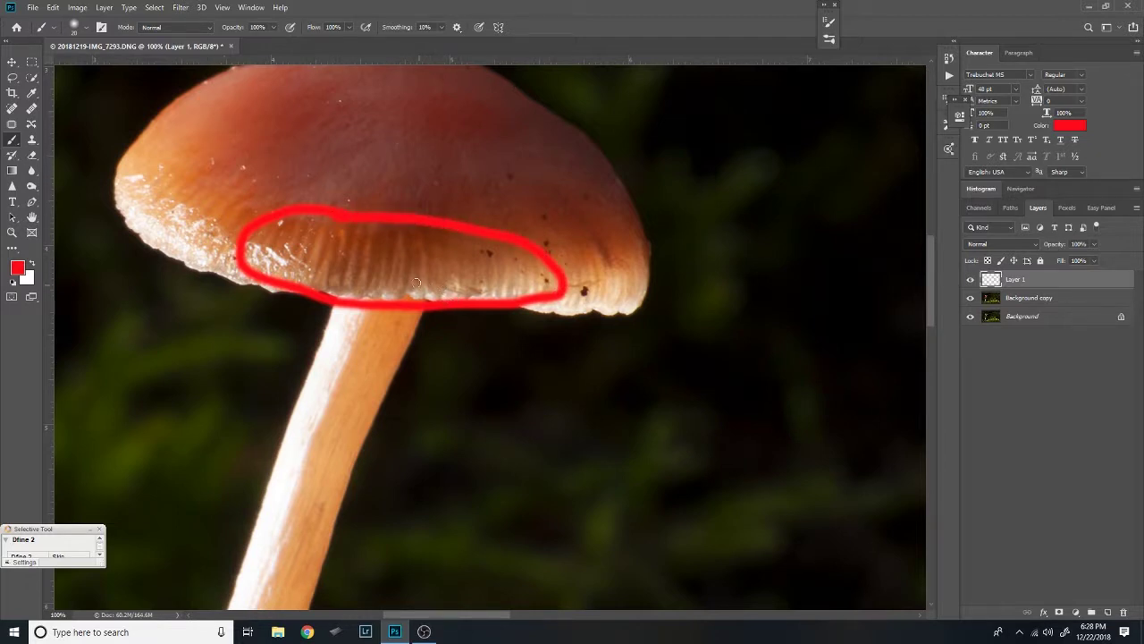
# Examine the bright side and specks of the stem at 100%, and return to the marked cap.
pyautogui.moveTo(464, 266); pyautogui.dragTo(445, 158)
pyautogui.moveTo(401, 337); pyautogui.dragTo(426, 167)
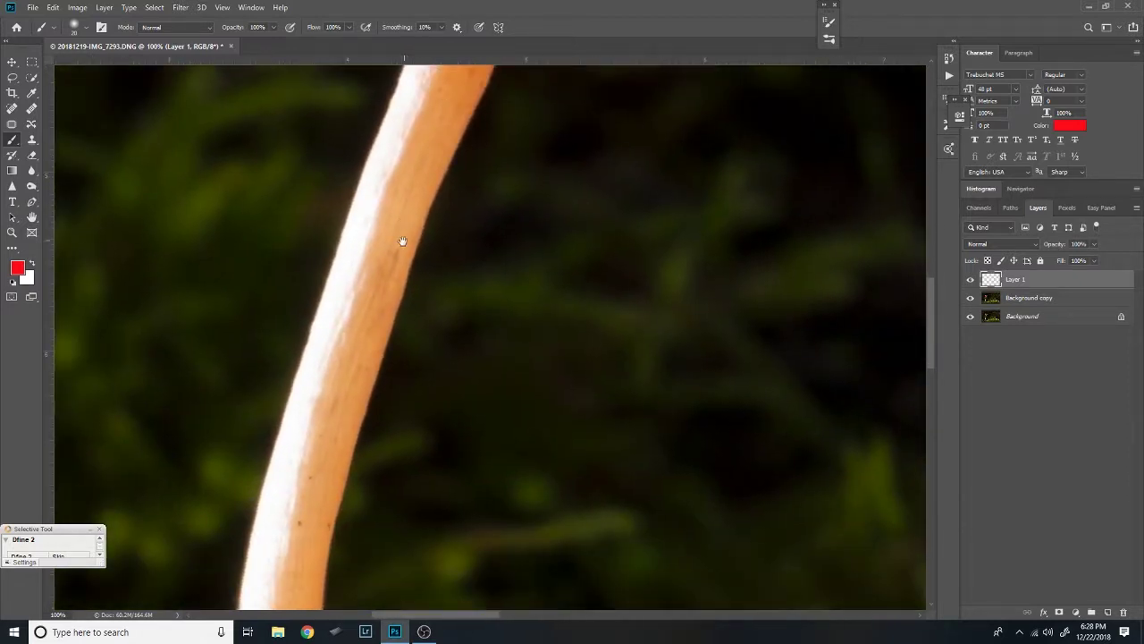
pyautogui.moveTo(341, 393); pyautogui.dragTo(348, 332)
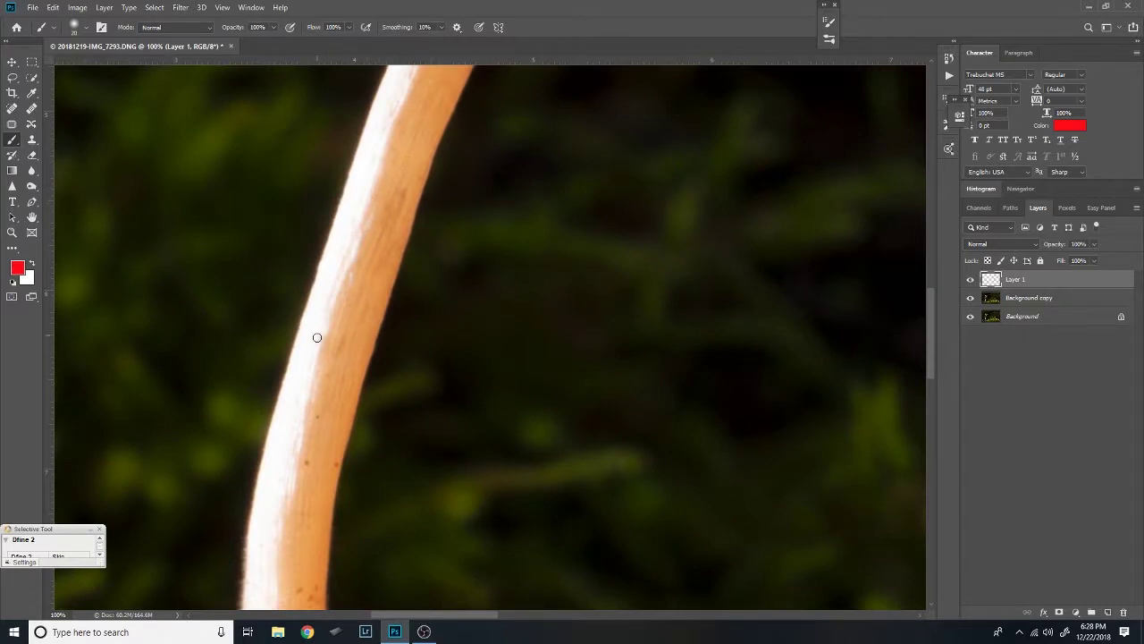
pyautogui.moveTo(321, 405); pyautogui.dragTo(357, 242)
pyautogui.moveTo(344, 314); pyautogui.dragTo(327, 539)
pyautogui.moveTo(401, 110); pyautogui.dragTo(356, 422)
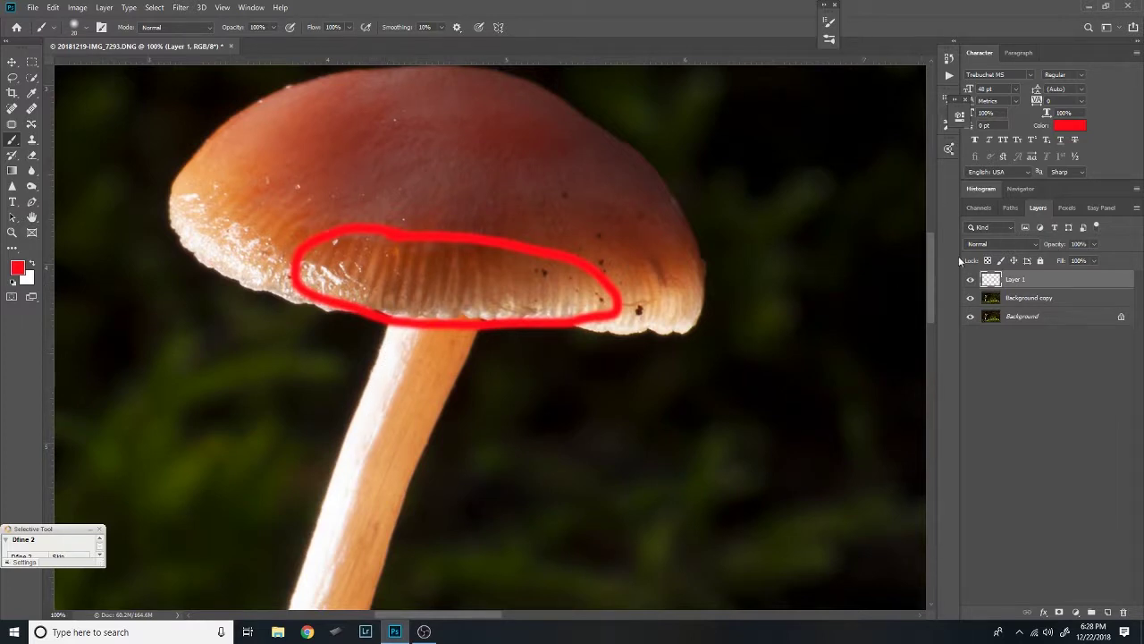
# Hide the red marking on Layer 1 and add a Curves adjustment layer directly above the Background copy layer.
pyautogui.click(971, 280)
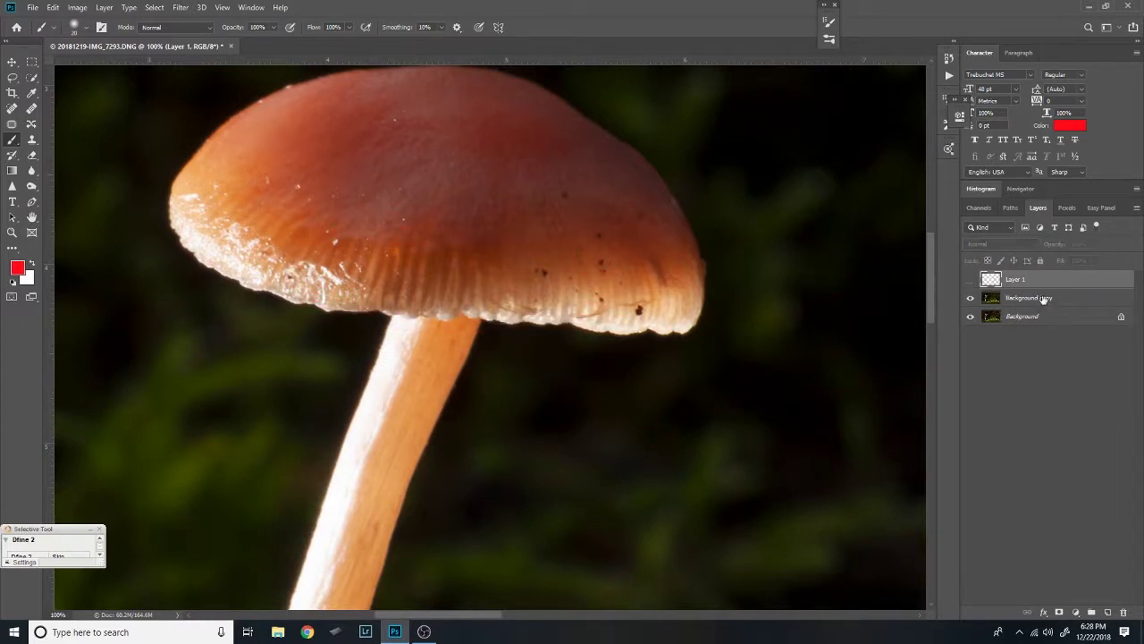
pyautogui.click(1043, 298)
pyautogui.click(1076, 613)
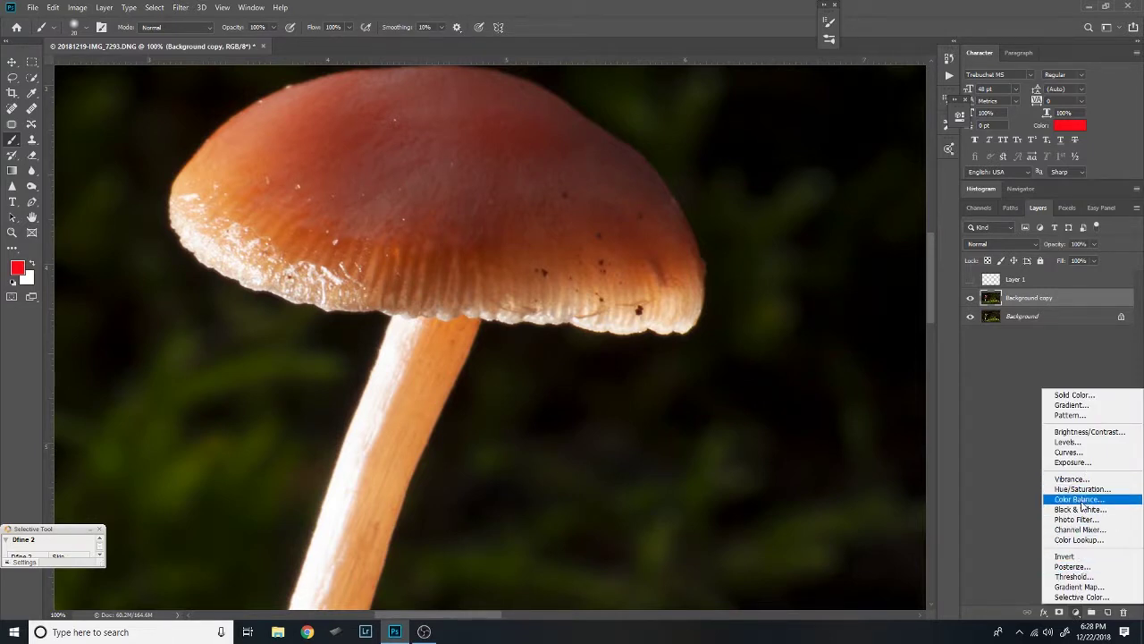
pyautogui.click(1085, 452)
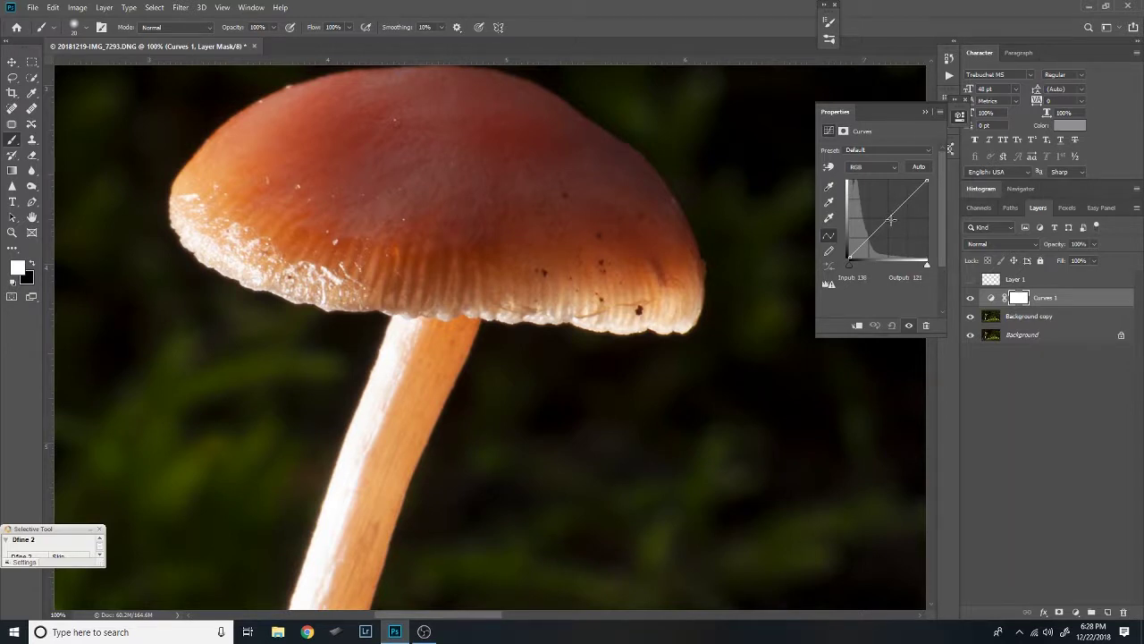
# Lower the middle of the RGB curve slightly to darken the image, and invert the Curves layer mask to black.
pyautogui.moveTo(888, 219); pyautogui.dragTo(890, 223)
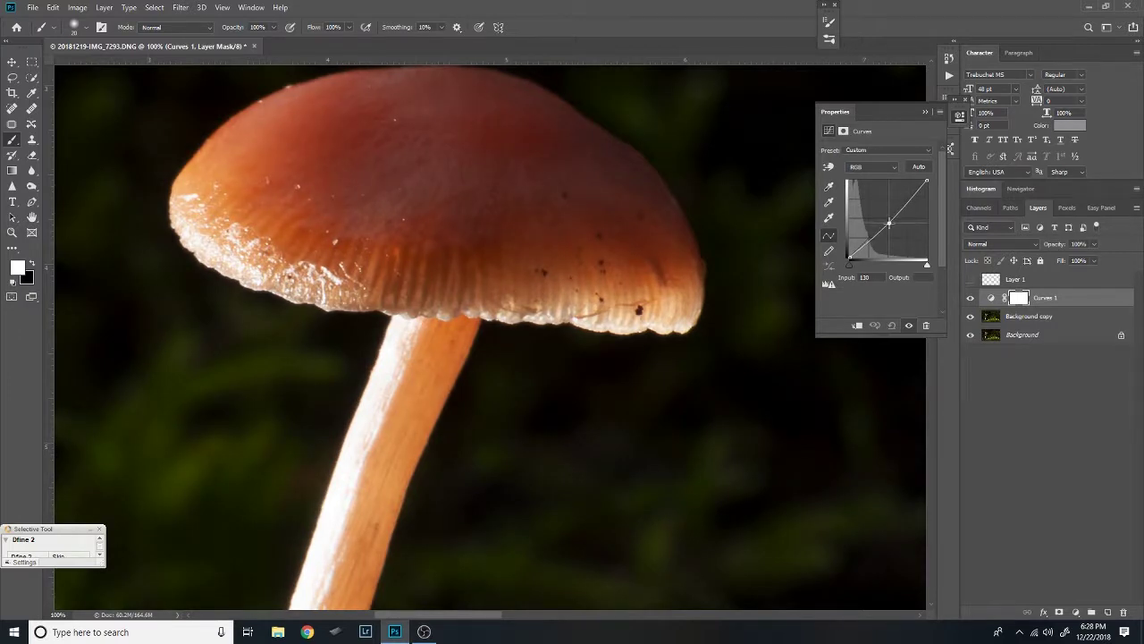
pyautogui.click(925, 114)
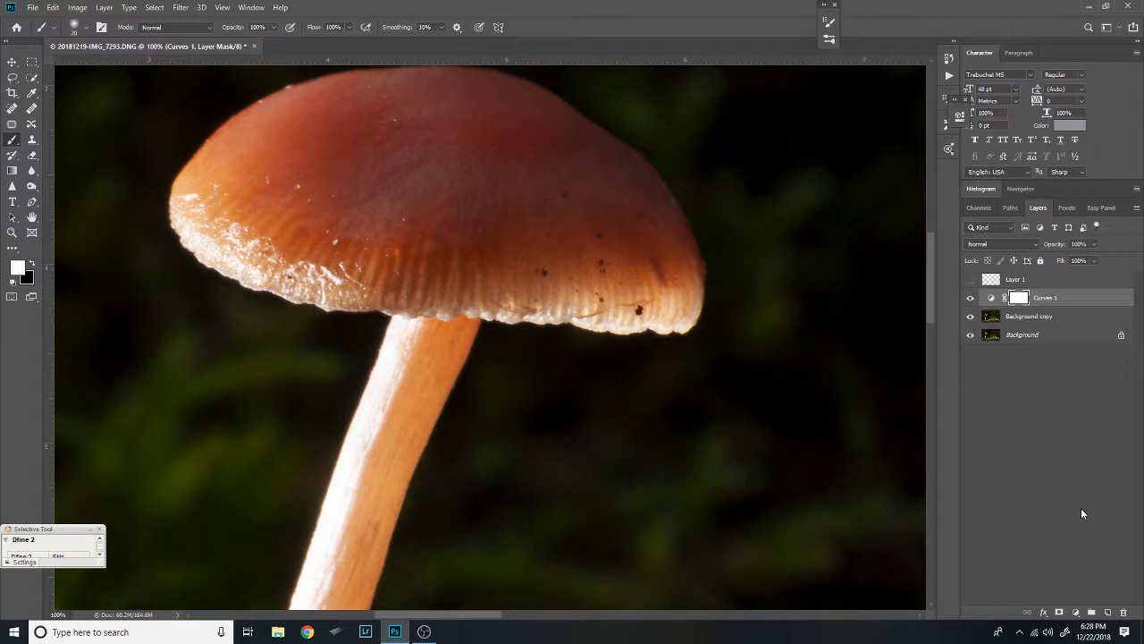
pyautogui.hotkey('ctrl', 'i')
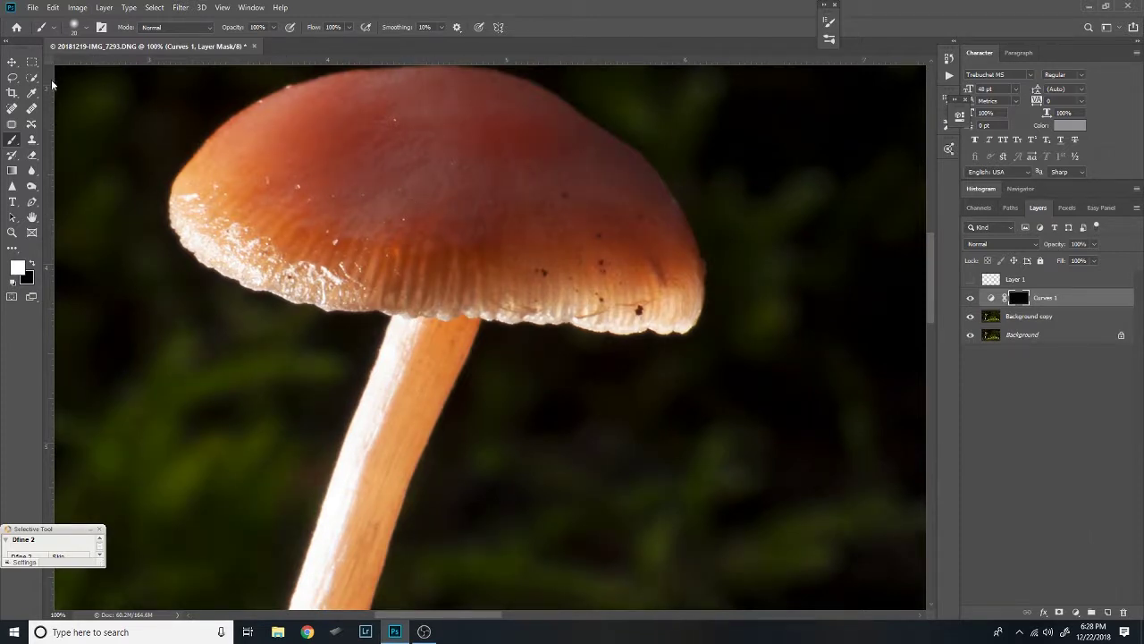
# Check the soft round brush settings and move the Curves adjustment layer above Layer 1.
pyautogui.click(81, 30)
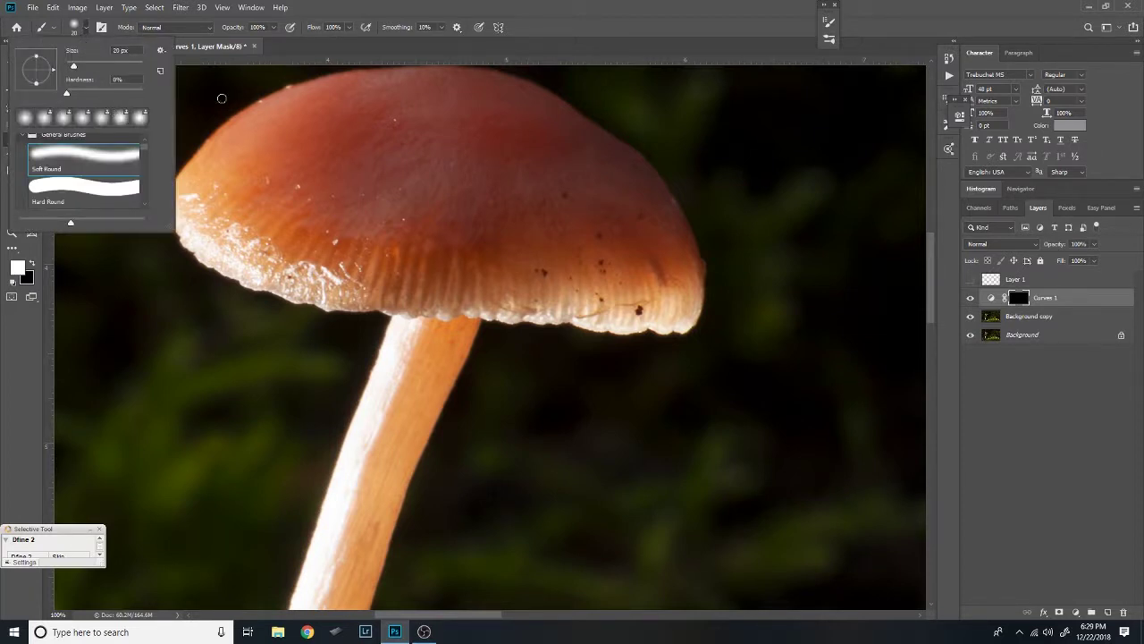
pyautogui.click(670, 29)
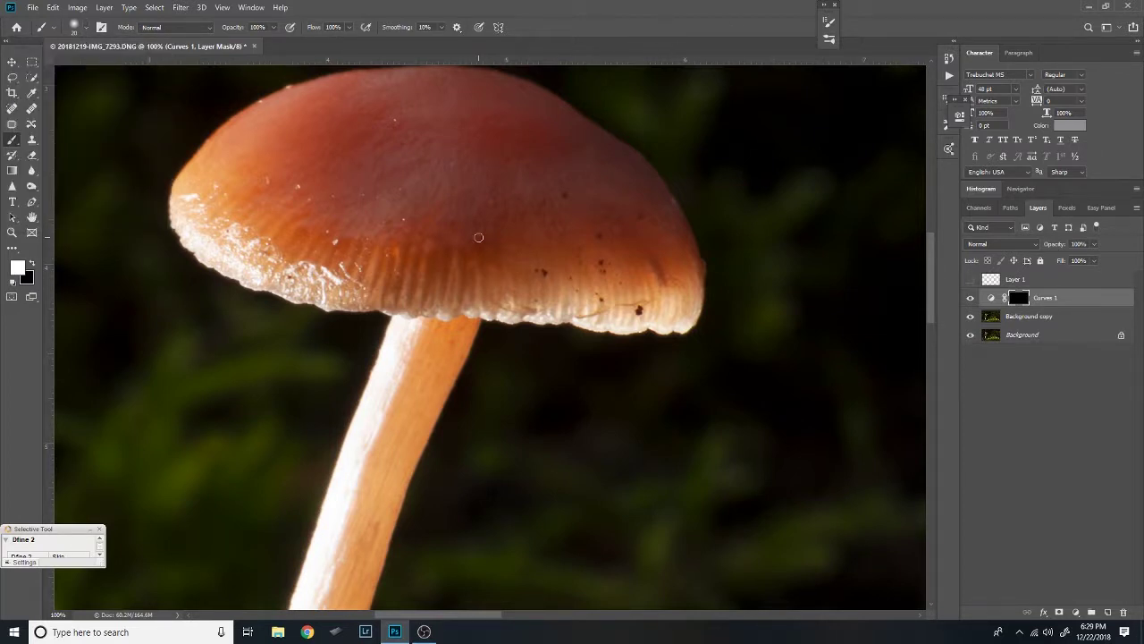
pyautogui.hotkey('ctrl', ']')
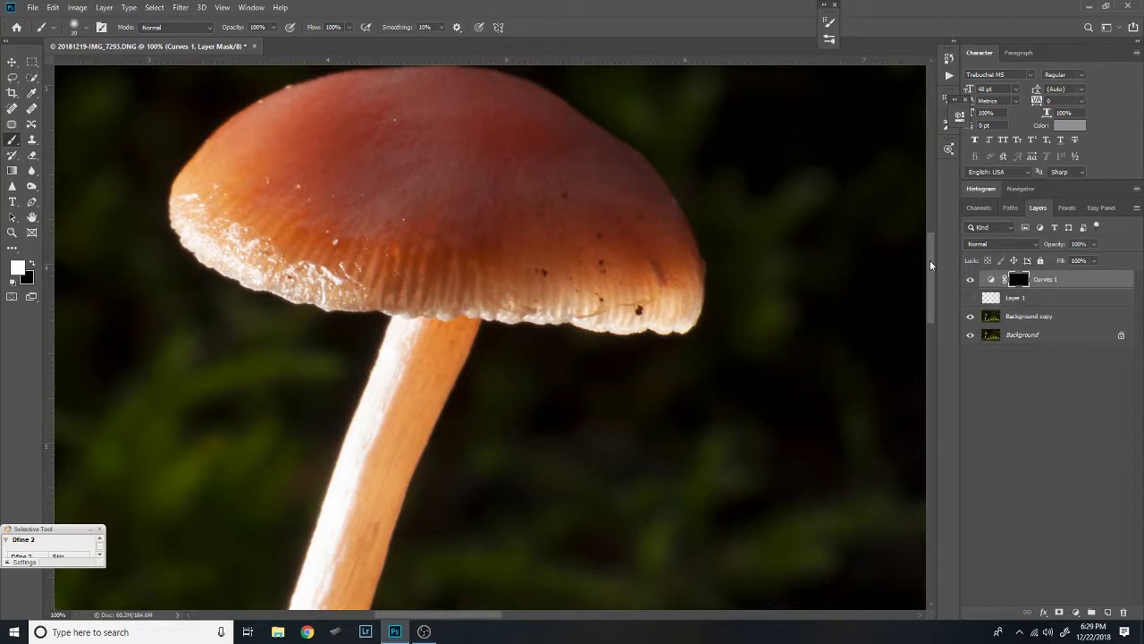
# Paint white on the Curves 1 mask at 5% flow over the bright gills above the stem, and compare the result with the layer hidden.
pyautogui.press('z')
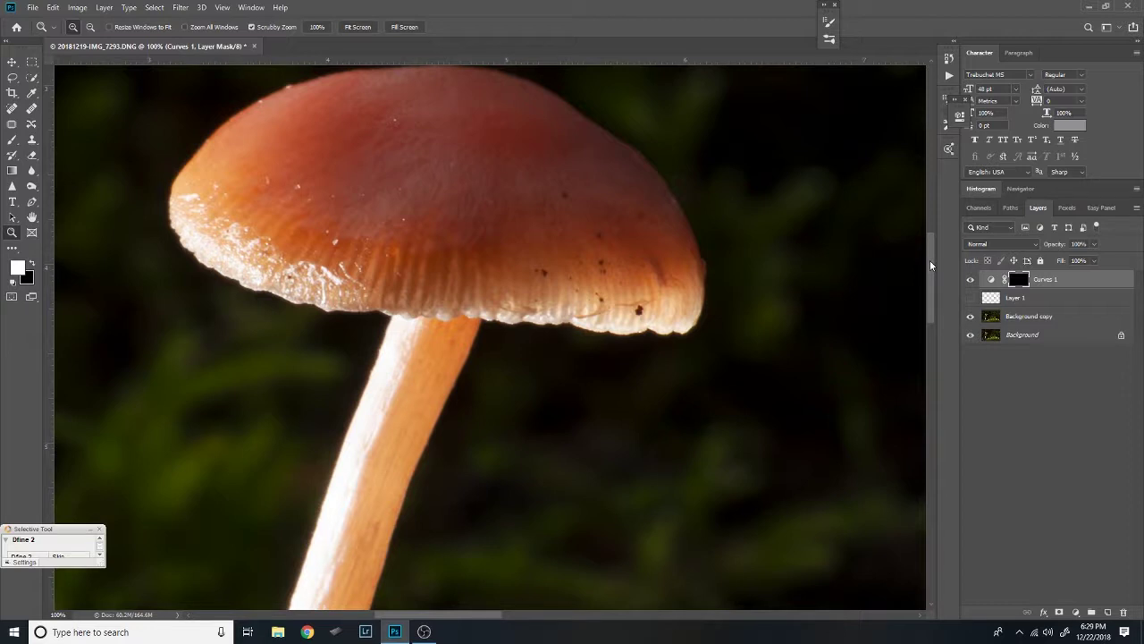
pyautogui.click(436, 281)
pyautogui.click(435, 281)
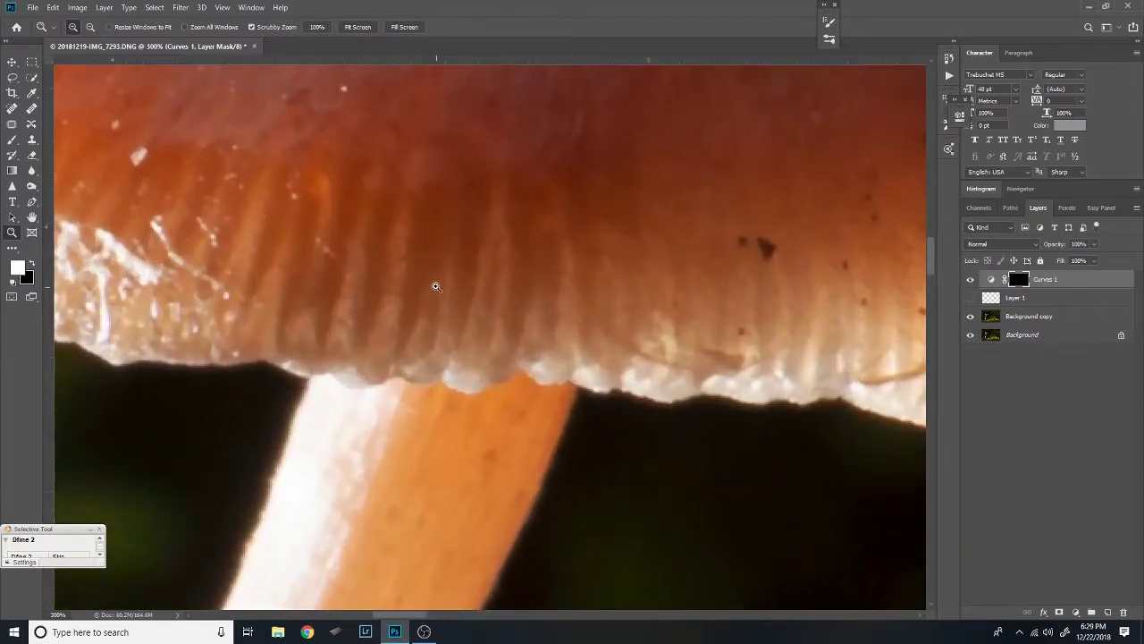
pyautogui.hotkey('ctrl', '-')
pyautogui.press('b')
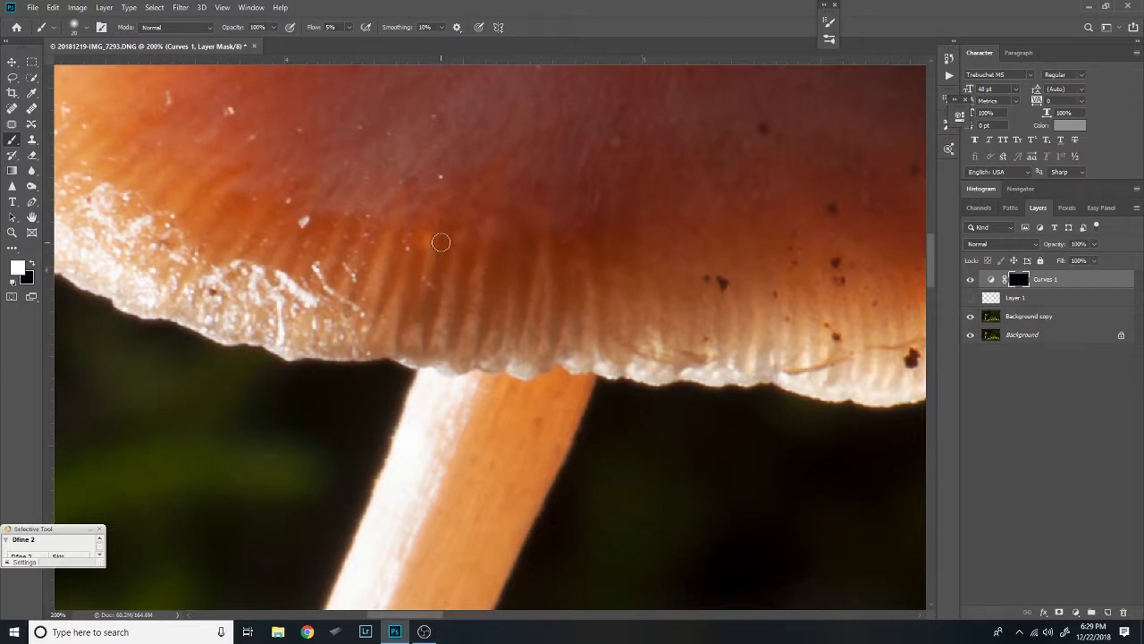
pyautogui.moveTo(441, 242)
pyautogui.mouseDown()
pyautogui.moveTo(429, 330)
pyautogui.moveTo(436, 301)
pyautogui.mouseUp()
pyautogui.click(970, 281)
pyautogui.click(973, 278)
# Darken patches along both sides of the cap at 10% flow on the Curves 1 mask, and check them against the hidden layer.
pyautogui.moveTo(528, 182); pyautogui.dragTo(389, 233)
pyautogui.moveTo(601, 340)
pyautogui.mouseDown()
pyautogui.moveTo(491, 289)
pyautogui.moveTo(508, 282)
pyautogui.mouseUp()
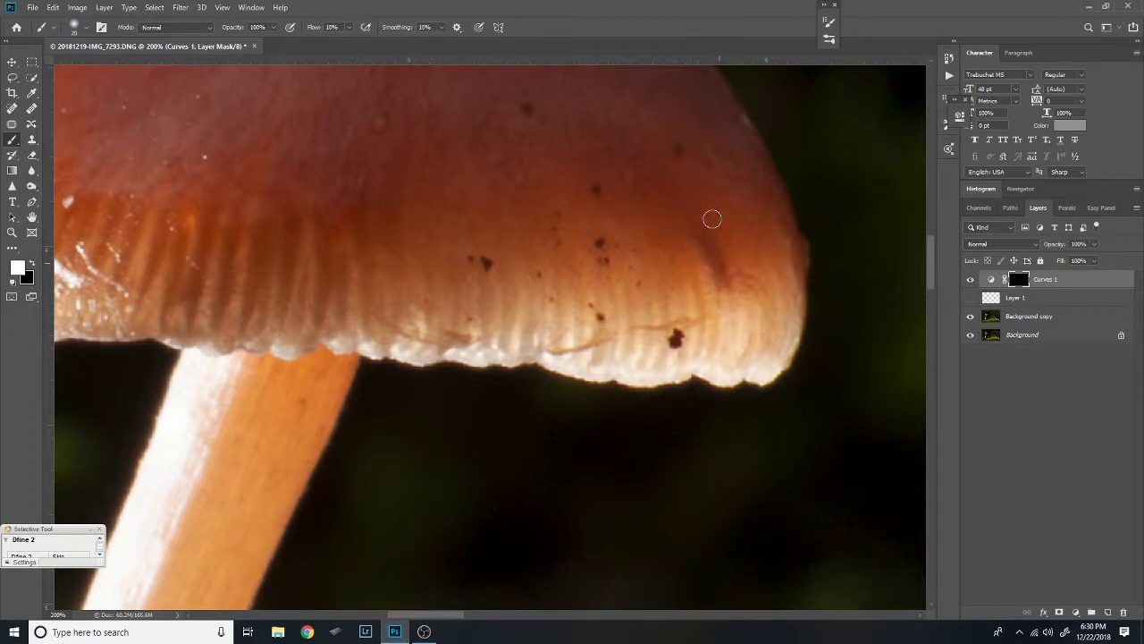
pyautogui.moveTo(468, 222)
pyautogui.mouseDown()
pyautogui.moveTo(540, 333)
pyautogui.moveTo(599, 274)
pyautogui.moveTo(550, 260)
pyautogui.mouseUp()
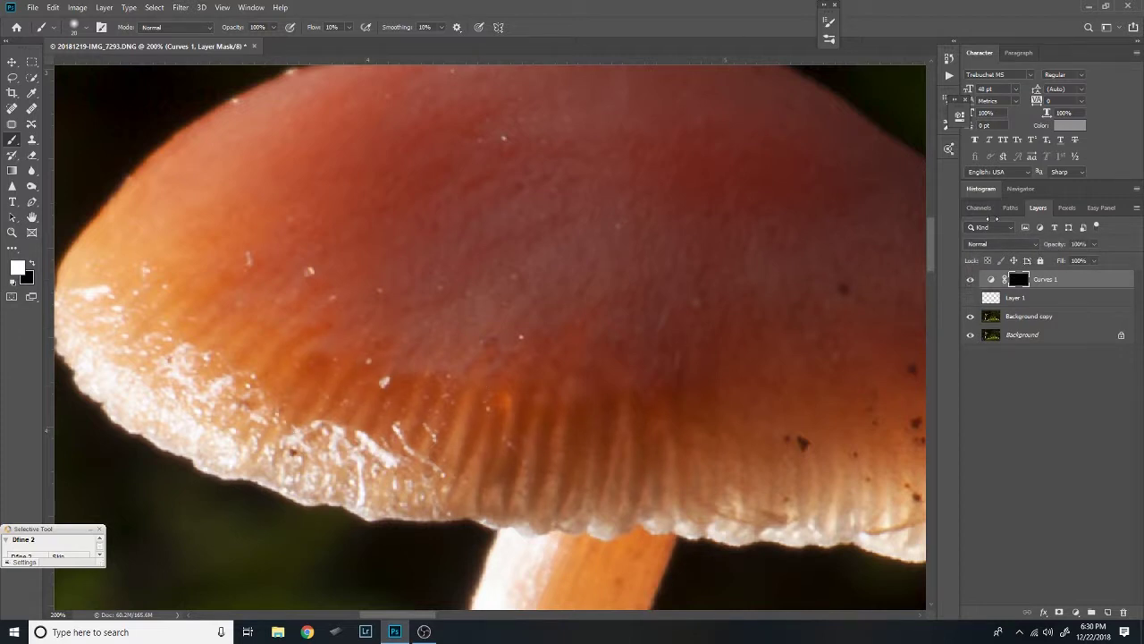
pyautogui.click(971, 280)
pyautogui.click(974, 278)
# Compare the whole cap with and without the Curves 1 darkening at 66.7% magnification.
pyautogui.moveTo(587, 383); pyautogui.dragTo(503, 289)
pyautogui.moveTo(560, 358); pyautogui.dragTo(548, 322)
pyautogui.press('z')
pyautogui.keyDown('alt'); pyautogui.click(531, 395); pyautogui.keyUp('alt')
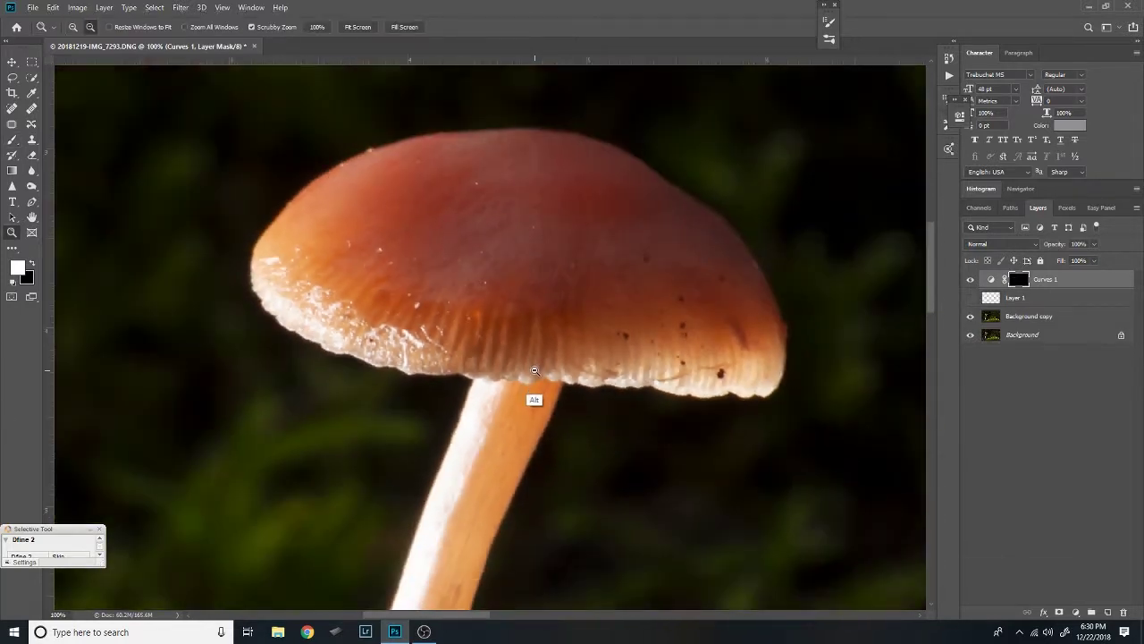
pyautogui.keyDown('alt'); pyautogui.click(531, 395); pyautogui.keyUp('alt')
pyautogui.click(970, 282)
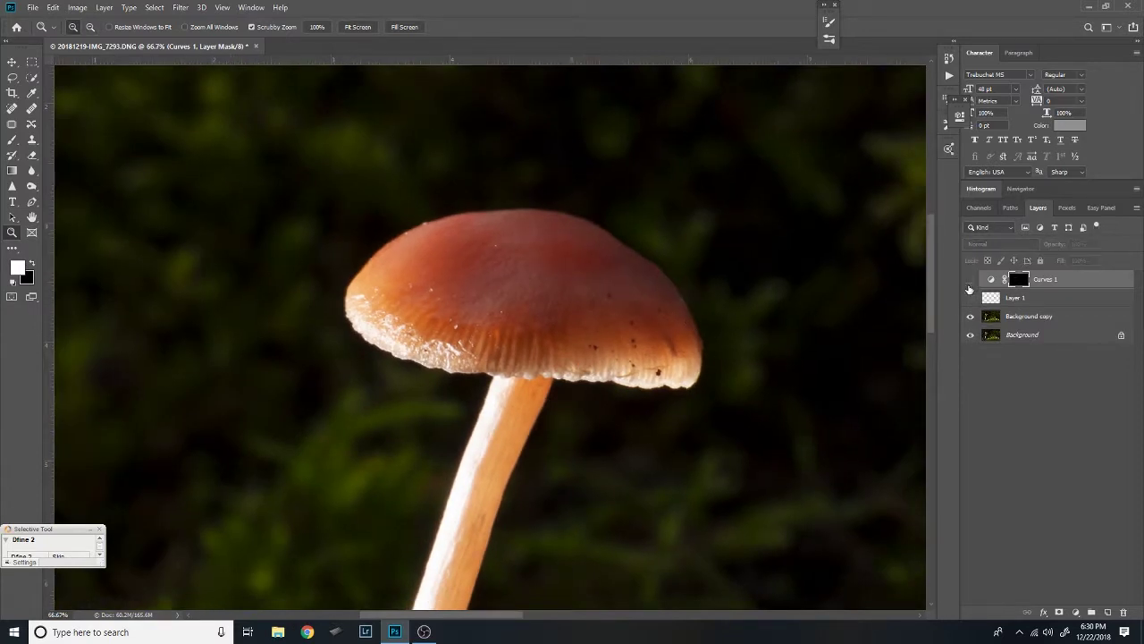
pyautogui.click(970, 281)
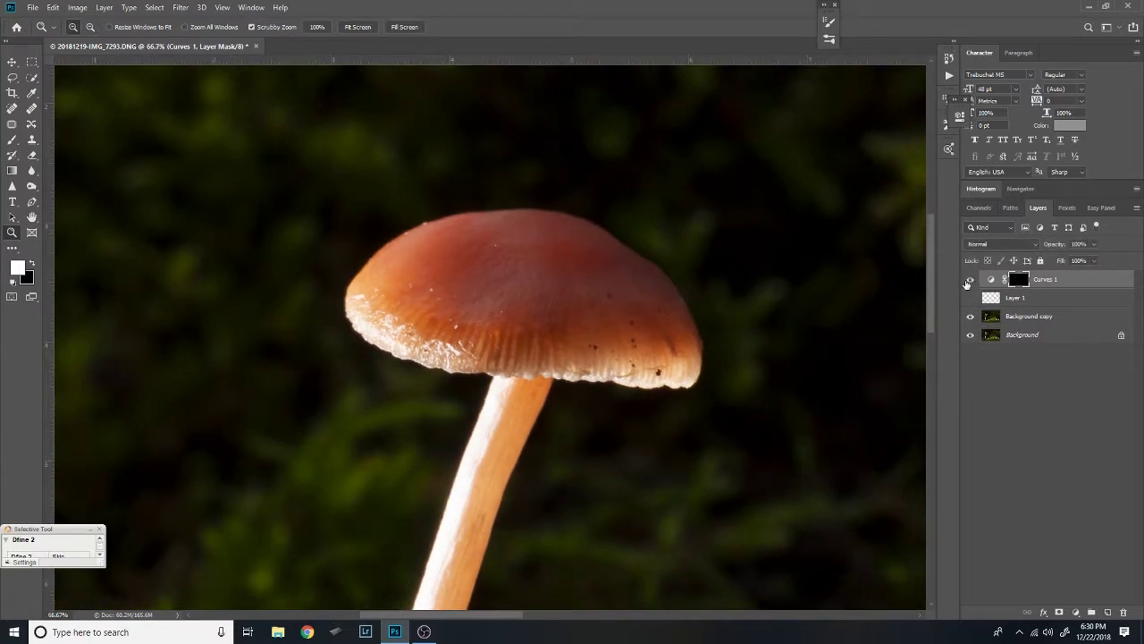
pyautogui.click(968, 283)
pyautogui.click(967, 285)
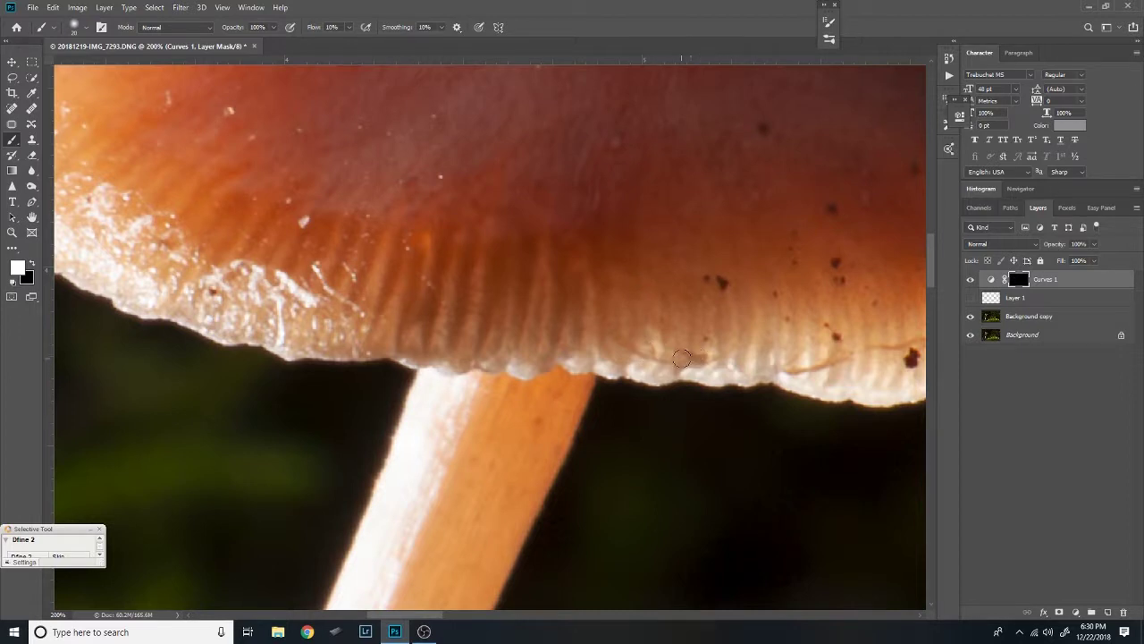
# Paint the Curves 1 mask with the soft white brush at 10% flow to darken more uneven areas across the cap's lower rim.
pyautogui.moveTo(519, 187); pyautogui.dragTo(380, 224)
pyautogui.moveTo(569, 353); pyautogui.dragTo(479, 289)
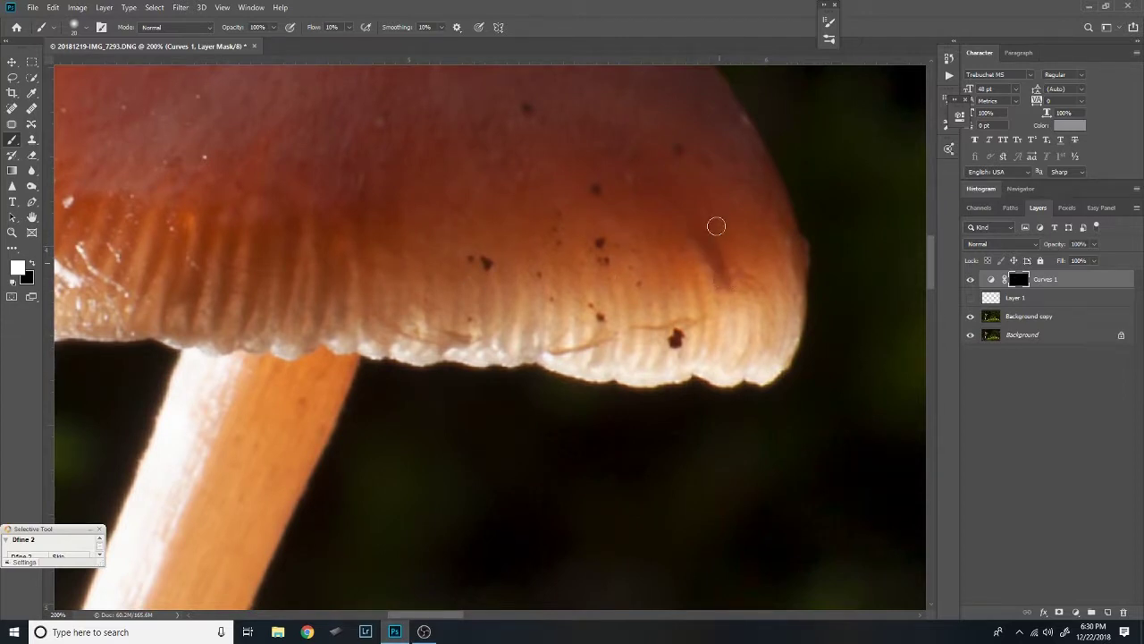
pyautogui.moveTo(472, 225); pyautogui.dragTo(539, 332)
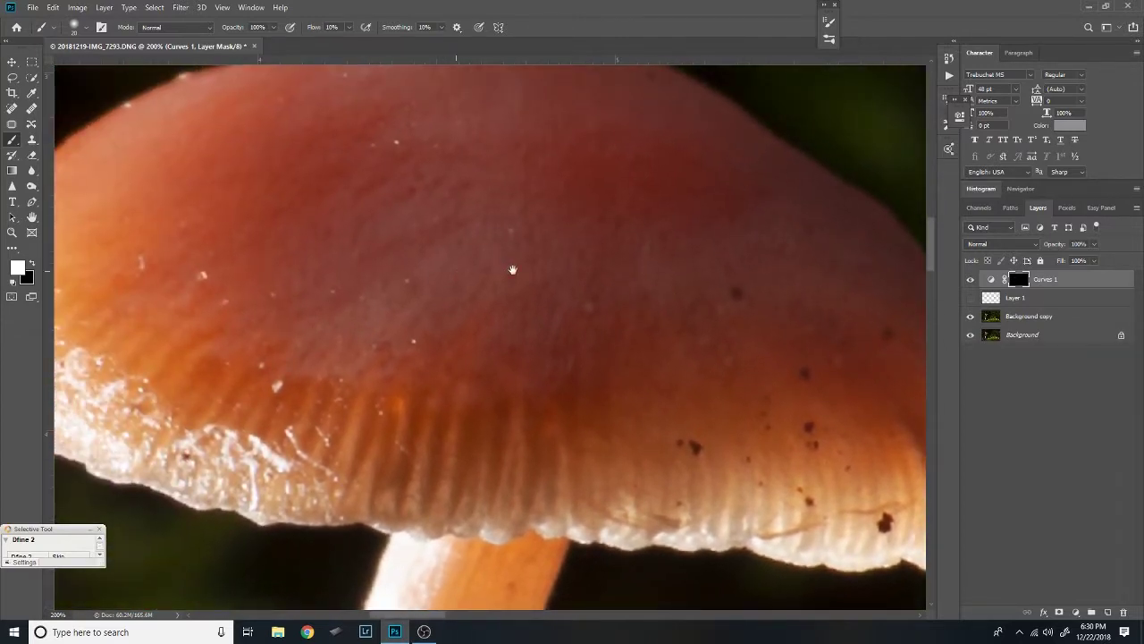
pyautogui.moveTo(513, 270); pyautogui.dragTo(565, 264)
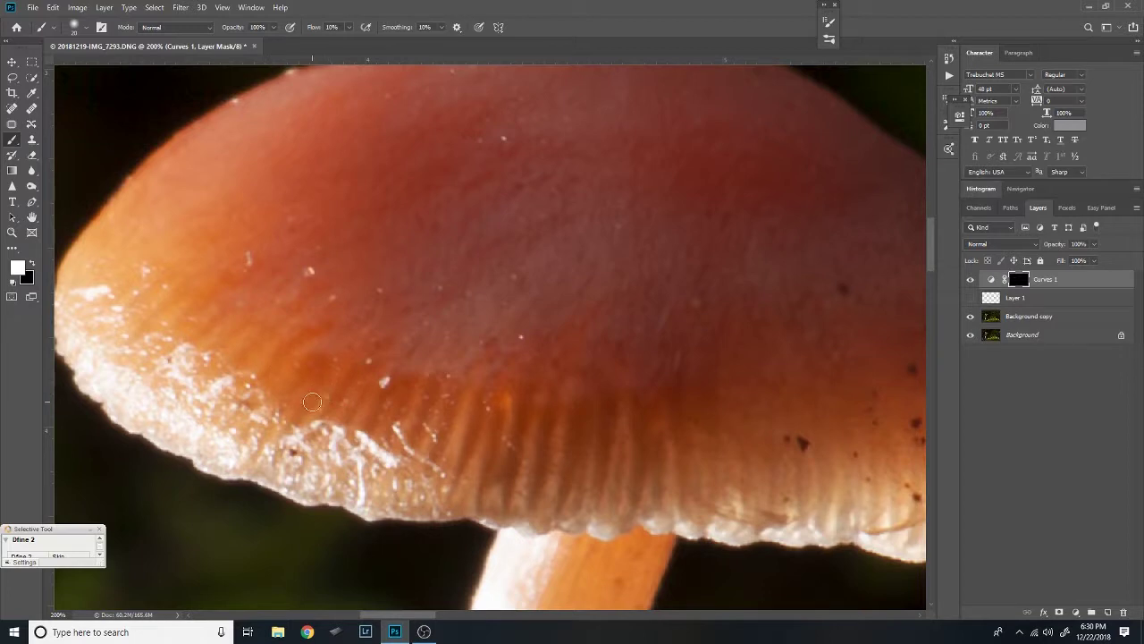
pyautogui.moveTo(312, 365); pyautogui.dragTo(329, 368)
# Examine the cap's darkened areas with Curves 1 hidden and shown, both close up and at 66.7%.
pyautogui.click(971, 279)
pyautogui.click(970, 279)
pyautogui.click(970, 280)
pyautogui.click(969, 282)
pyautogui.click(971, 281)
pyautogui.click(973, 282)
pyautogui.moveTo(593, 378); pyautogui.dragTo(506, 291)
pyautogui.moveTo(555, 347)
pyautogui.mouseDown()
pyautogui.moveTo(511, 312)
pyautogui.moveTo(549, 322)
pyautogui.moveTo(535, 356)
pyautogui.mouseUp()
pyautogui.press('alt')
pyautogui.keyDown('alt'); pyautogui.click(536, 356); pyautogui.keyUp('alt')
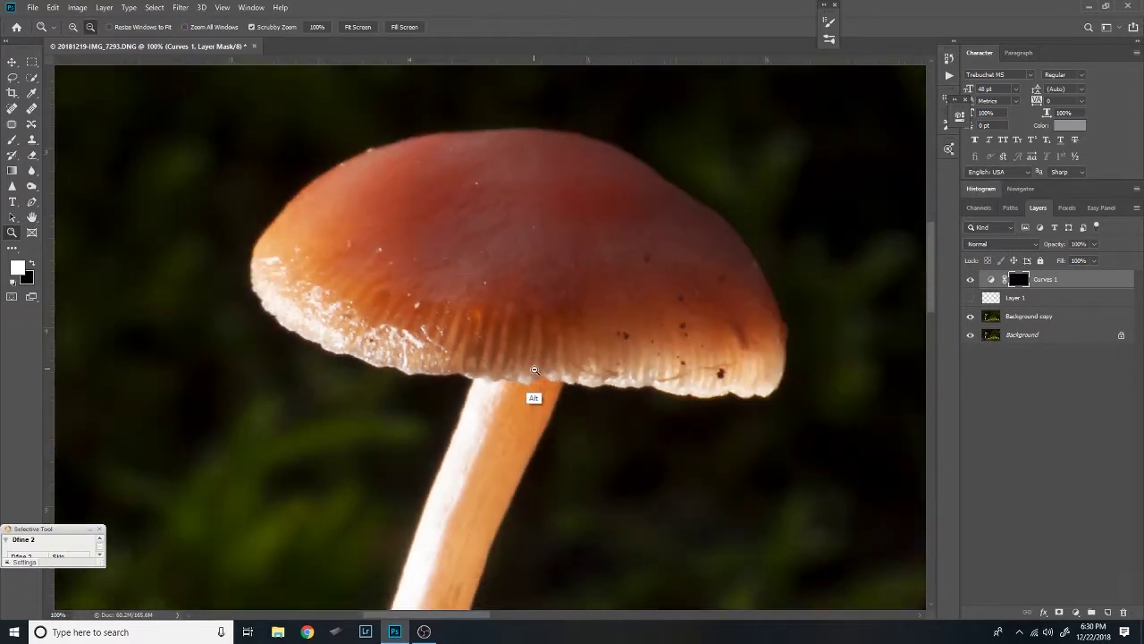
pyautogui.keyDown('alt'); pyautogui.click(535, 355); pyautogui.keyUp('alt')
pyautogui.click(970, 281)
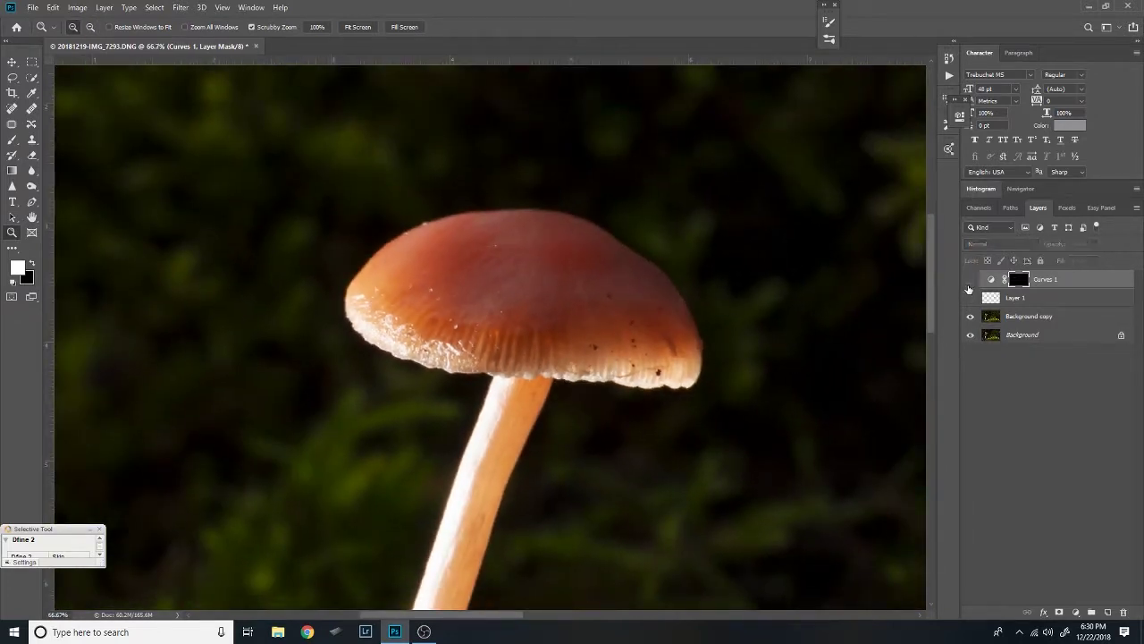
pyautogui.click(970, 280)
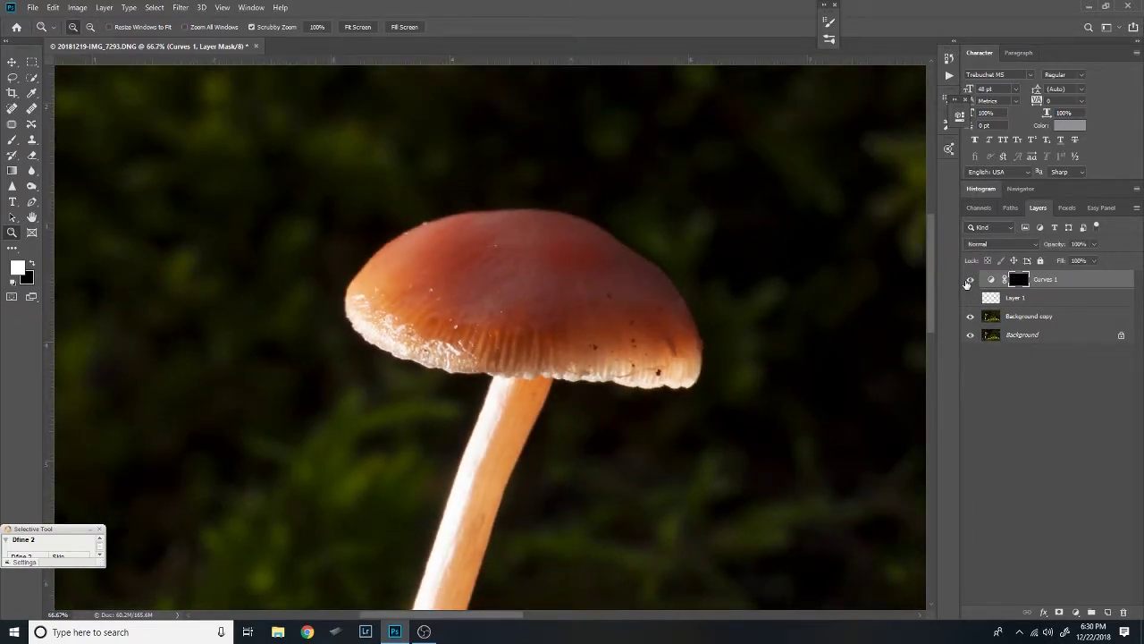
pyautogui.click(970, 281)
pyautogui.click(969, 283)
# Add a brightening Curves adjustment layer above Curves 1 with the middle of the RGB curve raised slightly, and invert its mask to black.
pyautogui.click(1076, 613)
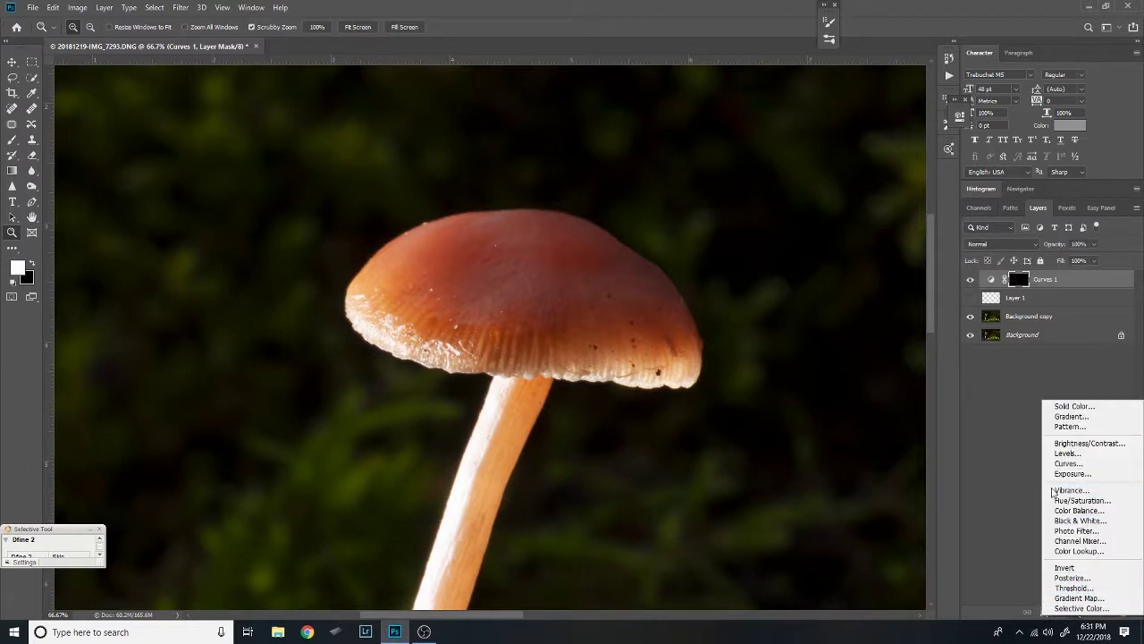
pyautogui.click(1069, 464)
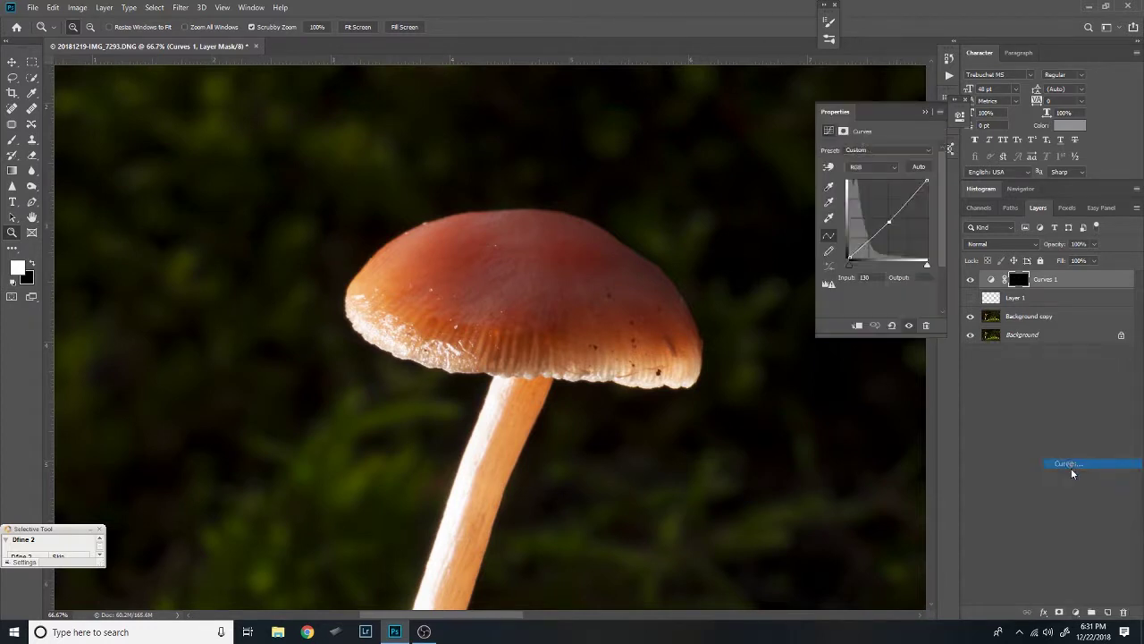
pyautogui.click(888, 218)
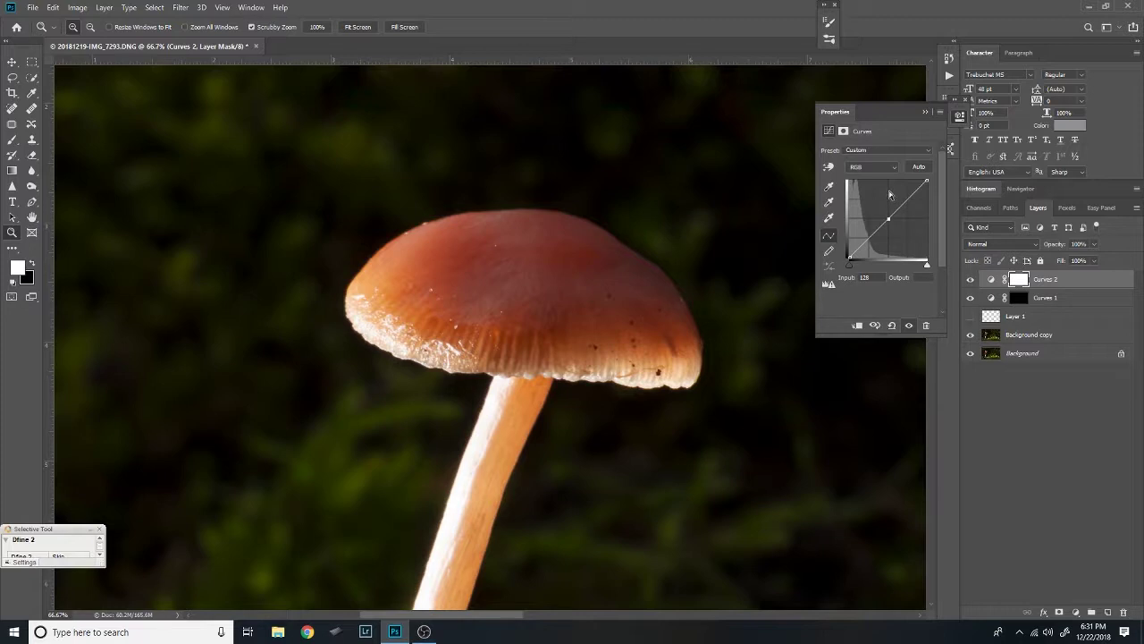
pyautogui.moveTo(891, 217); pyautogui.dragTo(887, 209)
pyautogui.click(926, 114)
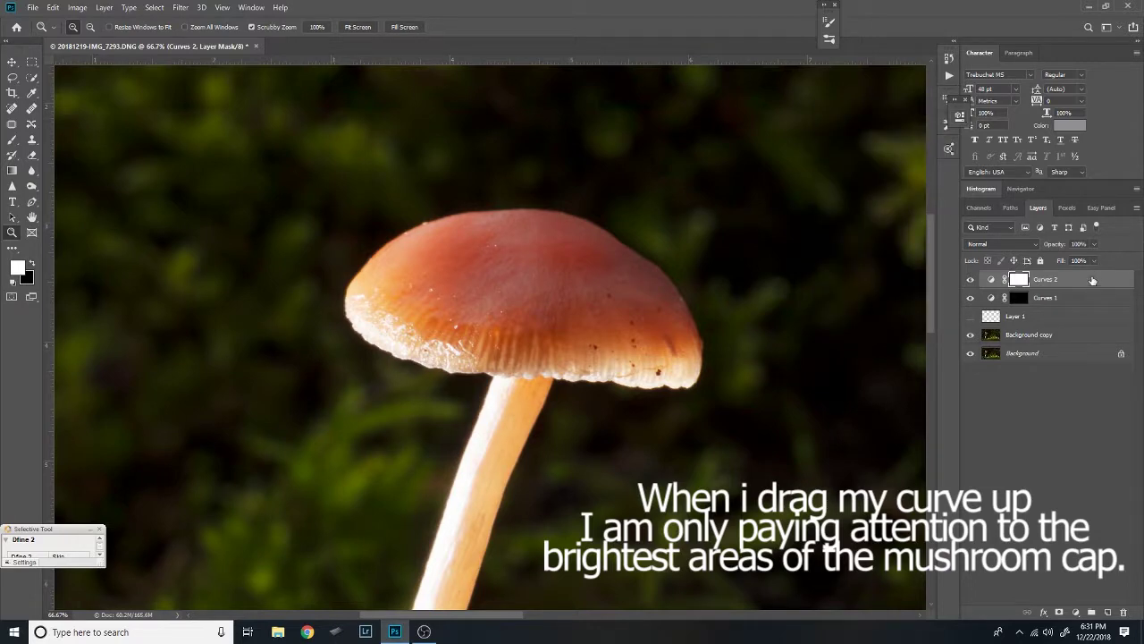
pyautogui.hotkey('ctrl', 'i')
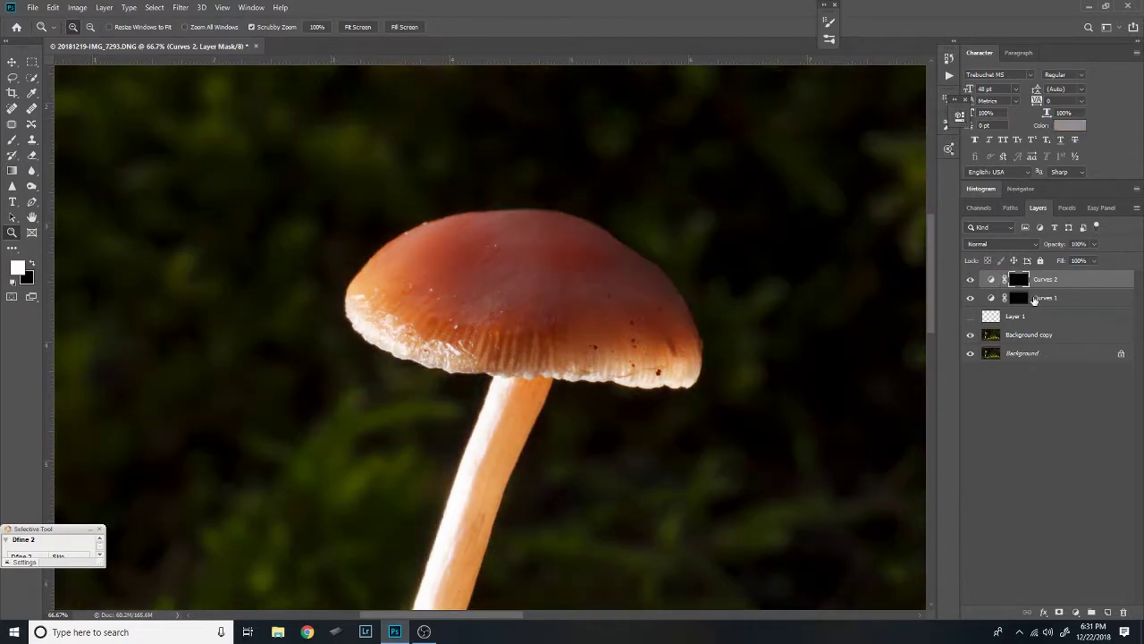
# Paint white with a smaller brush at 5% flow on the Curves 2 mask over the gill highlights, and compare with the layer hidden.
pyautogui.moveTo(511, 357); pyautogui.dragTo(626, 358)
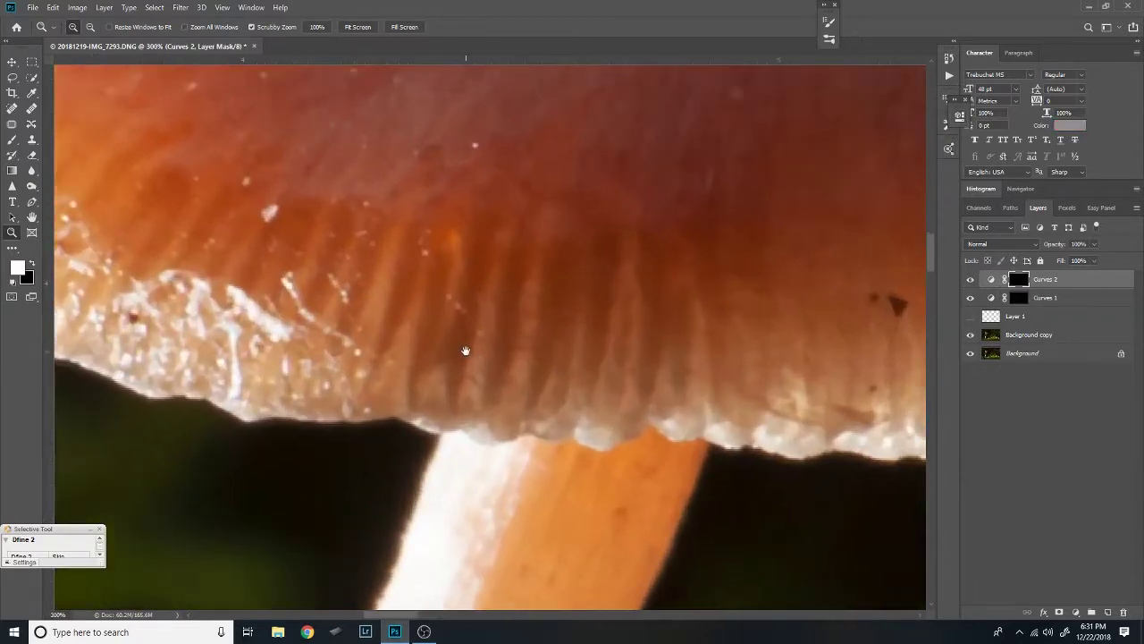
pyautogui.moveTo(465, 352); pyautogui.dragTo(525, 340)
pyautogui.press('b')
pyautogui.press('[')
pyautogui.press('[')
pyautogui.press('[')
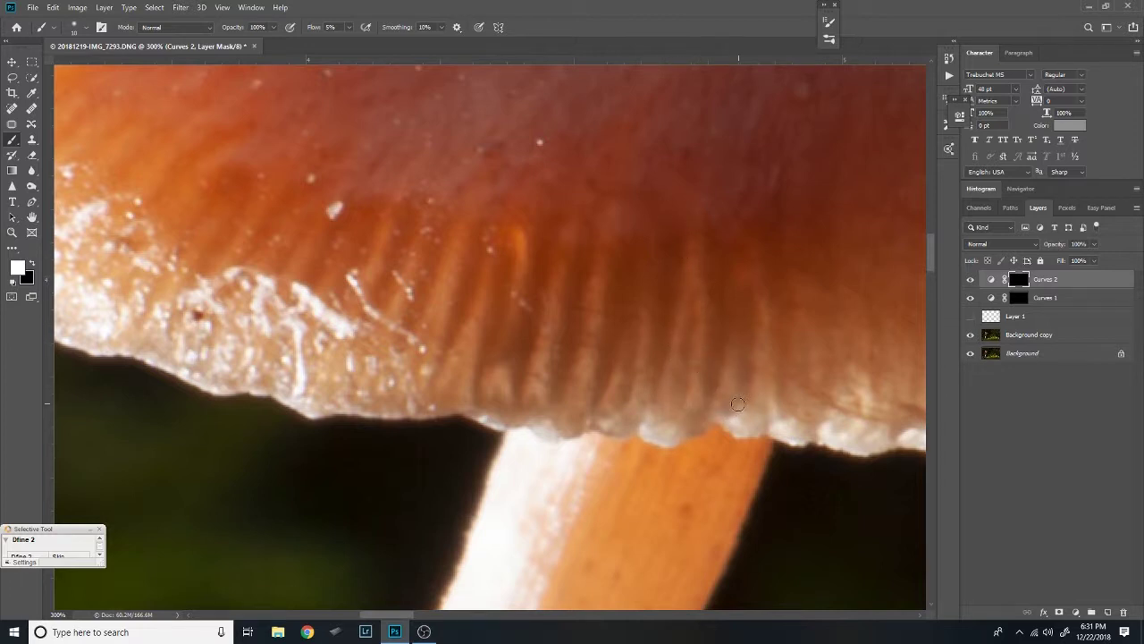
pyautogui.moveTo(781, 394); pyautogui.dragTo(498, 274)
pyautogui.moveTo(348, 252); pyautogui.dragTo(656, 234)
pyautogui.moveTo(498, 224); pyautogui.dragTo(581, 308)
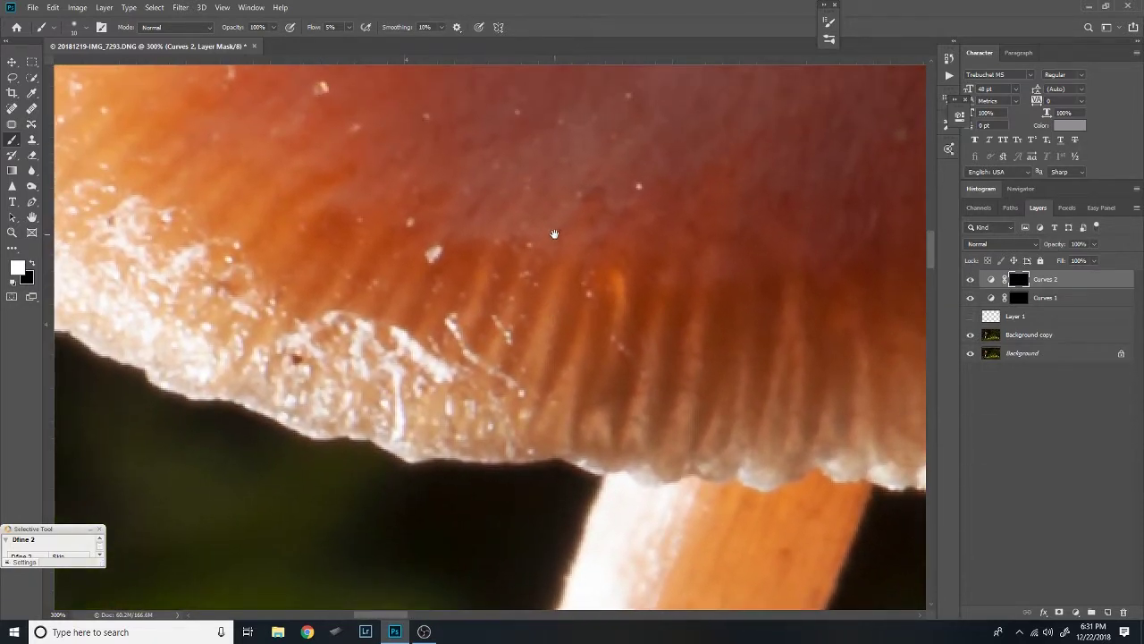
pyautogui.click(971, 281)
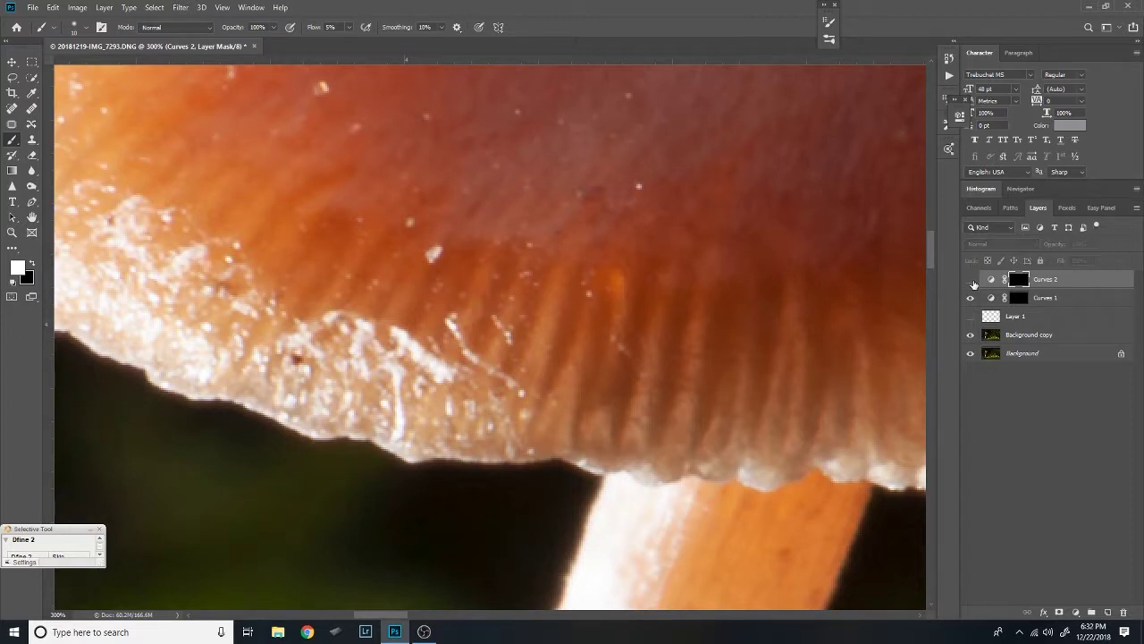
pyautogui.click(972, 283)
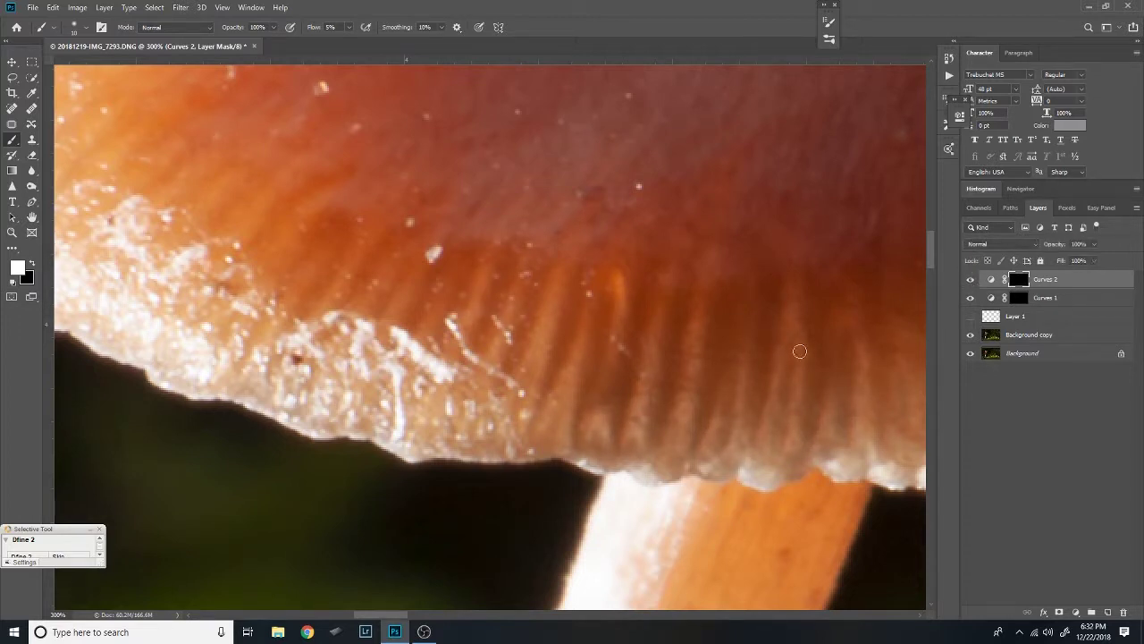
# Examine the brightened gills along the cap's rim at 300%, and review the whole cap at 66.7%.
pyautogui.moveTo(799, 345); pyautogui.dragTo(333, 339)
pyautogui.moveTo(473, 398); pyautogui.dragTo(483, 319)
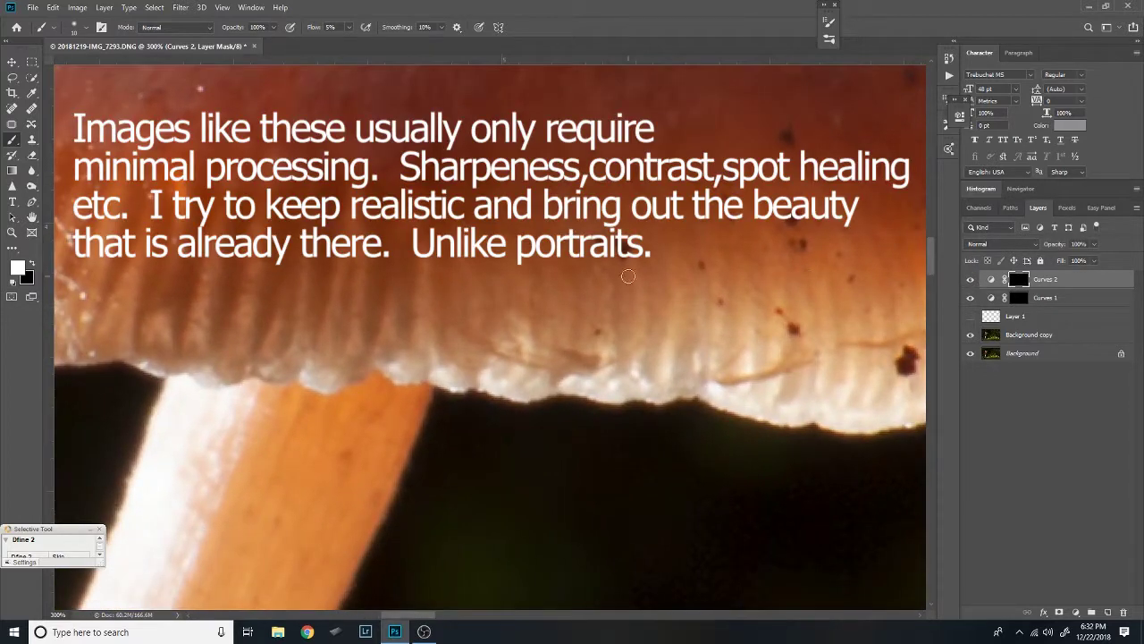
pyautogui.moveTo(760, 299); pyautogui.dragTo(554, 304)
pyautogui.moveTo(450, 230); pyautogui.dragTo(693, 366)
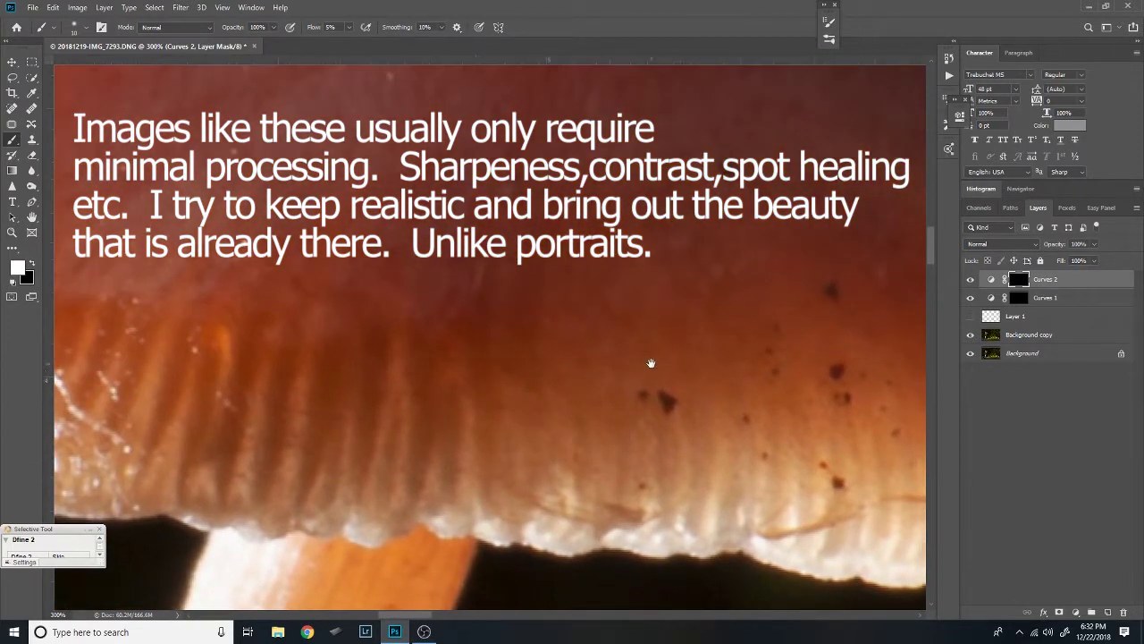
pyautogui.press('z')
pyautogui.keyDown('alt'); pyautogui.click(614, 370); pyautogui.keyUp('alt')
pyautogui.keyDown('alt'); pyautogui.click(613, 370); pyautogui.keyUp('alt')
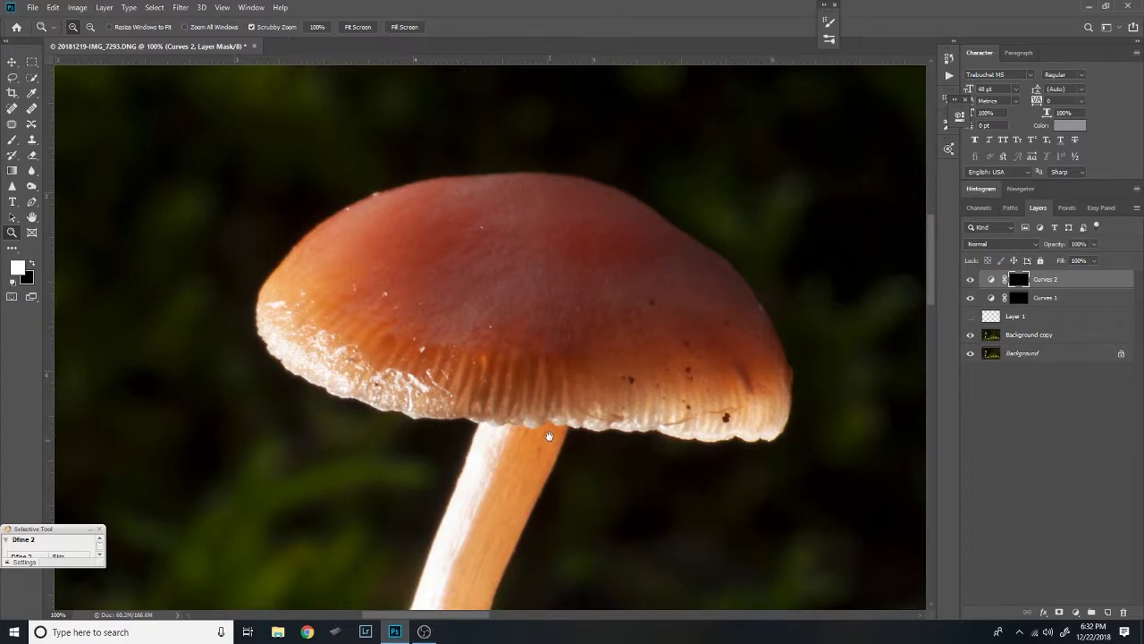
pyautogui.moveTo(549, 435); pyautogui.dragTo(537, 366)
pyautogui.keyDown('alt'); pyautogui.click(538, 396); pyautogui.keyUp('alt')
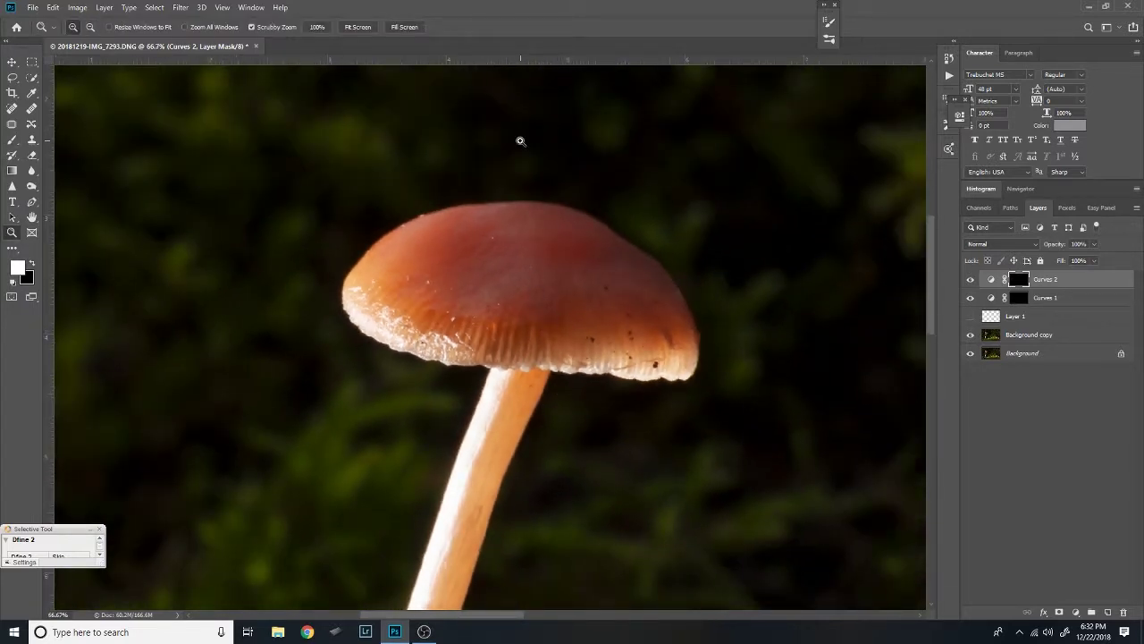
# Merge all visible layers into the Background and duplicate it as a new working layer.
pyautogui.hotkey('ctrl', 'shift', 'e')
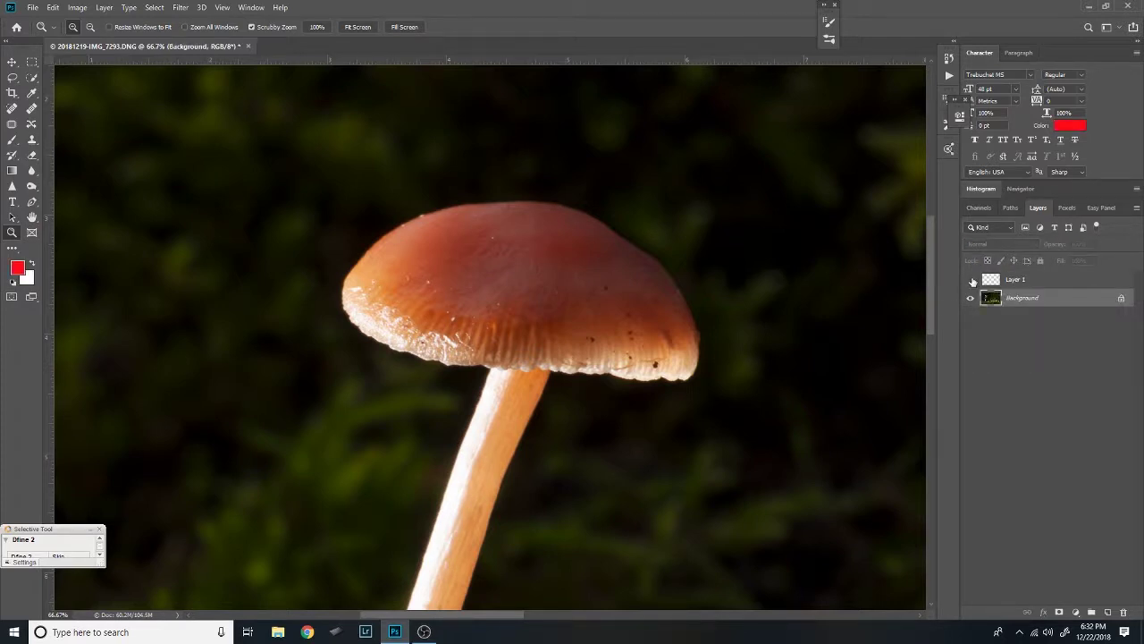
pyautogui.hotkey('ctrl', 'j')
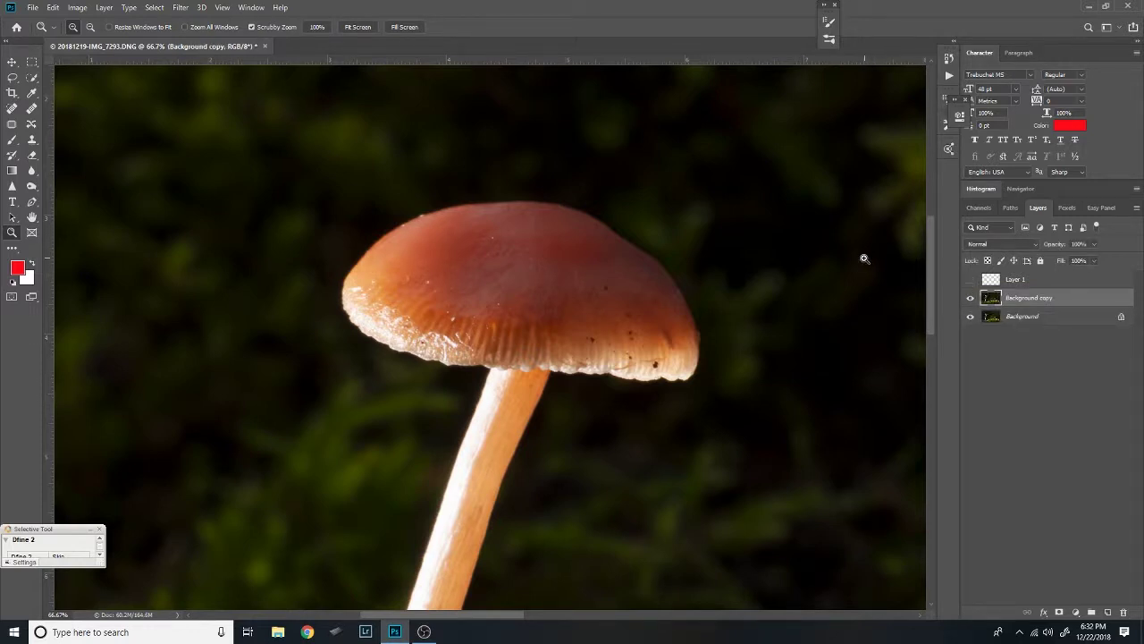
# Lasso the strip of bright grass along the foreground with a 50 px feather, from the mushroom's base to the image's edge.
pyautogui.keyDown('alt'); pyautogui.click(738, 409); pyautogui.keyUp('alt')
pyautogui.keyDown('alt'); pyautogui.click(739, 409); pyautogui.keyUp('alt')
pyautogui.keyDown('alt'); pyautogui.click(738, 405); pyautogui.keyUp('alt')
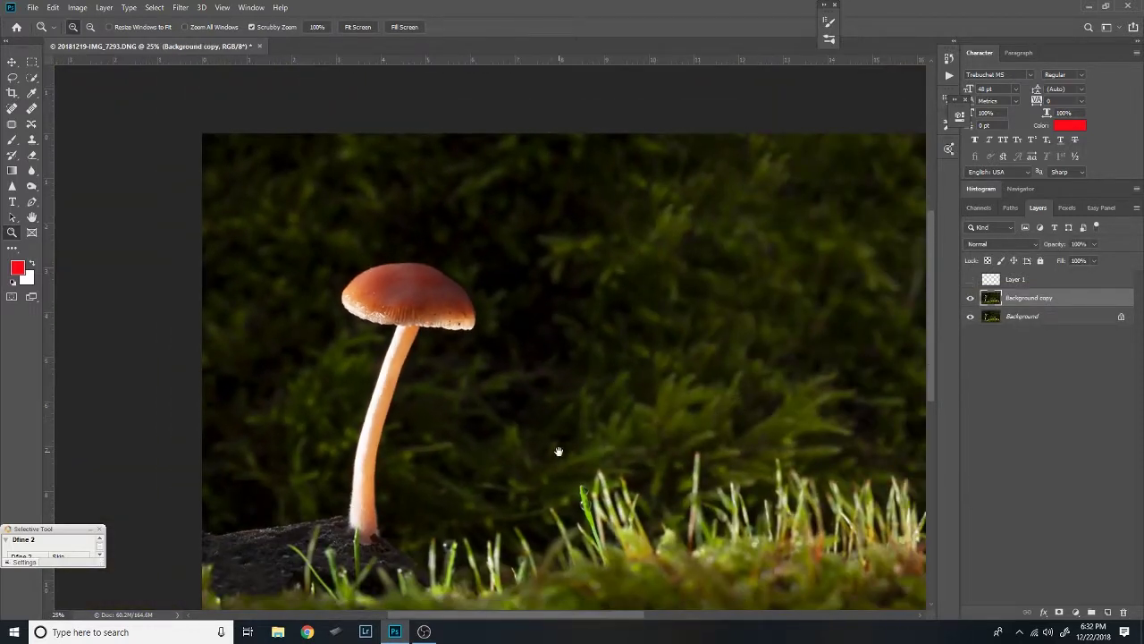
pyautogui.moveTo(557, 452); pyautogui.dragTo(492, 349)
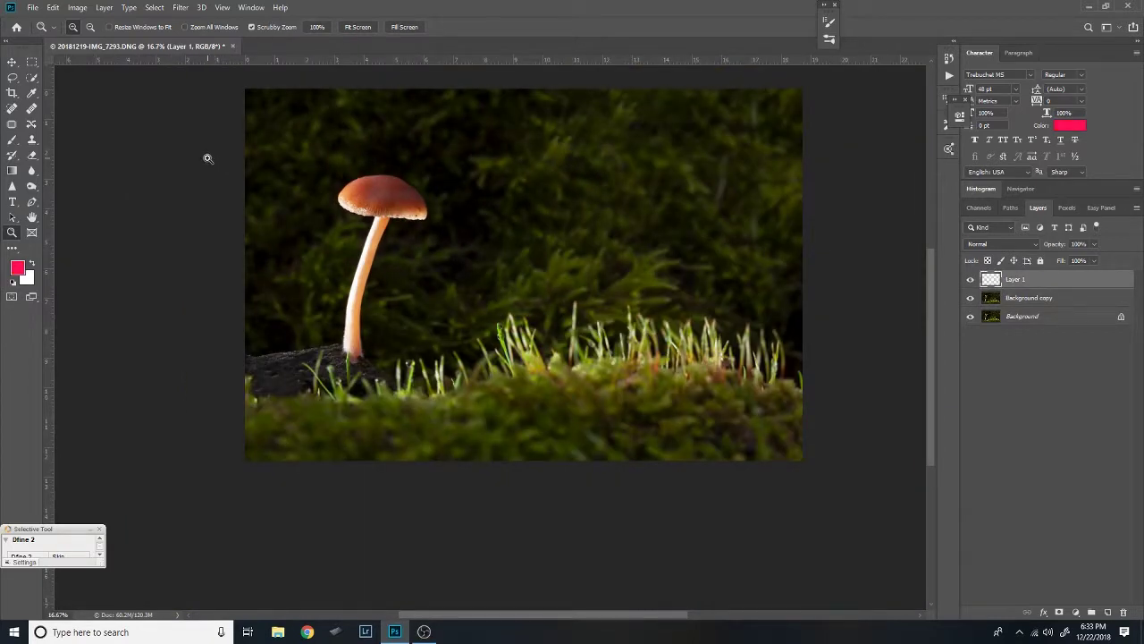
pyautogui.press('l')
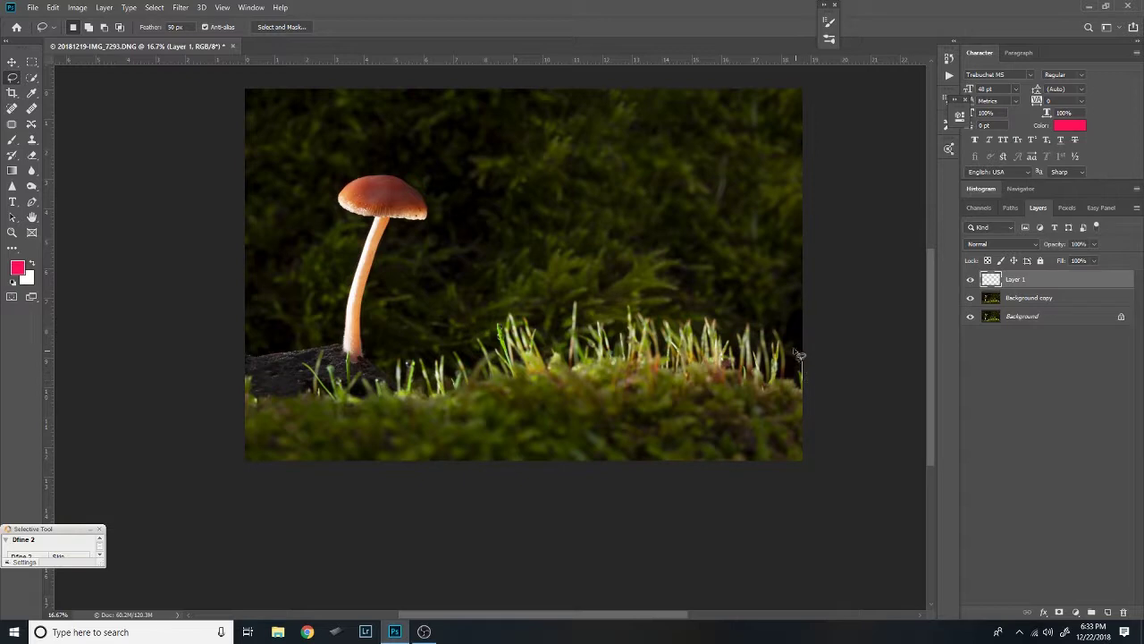
pyautogui.moveTo(784, 348)
pyautogui.mouseDown()
pyautogui.moveTo(692, 327)
pyautogui.moveTo(518, 338)
pyautogui.moveTo(377, 386)
pyautogui.moveTo(379, 403)
pyautogui.moveTo(440, 408)
pyautogui.moveTo(625, 393)
pyautogui.moveTo(801, 420)
pyautogui.mouseUp()
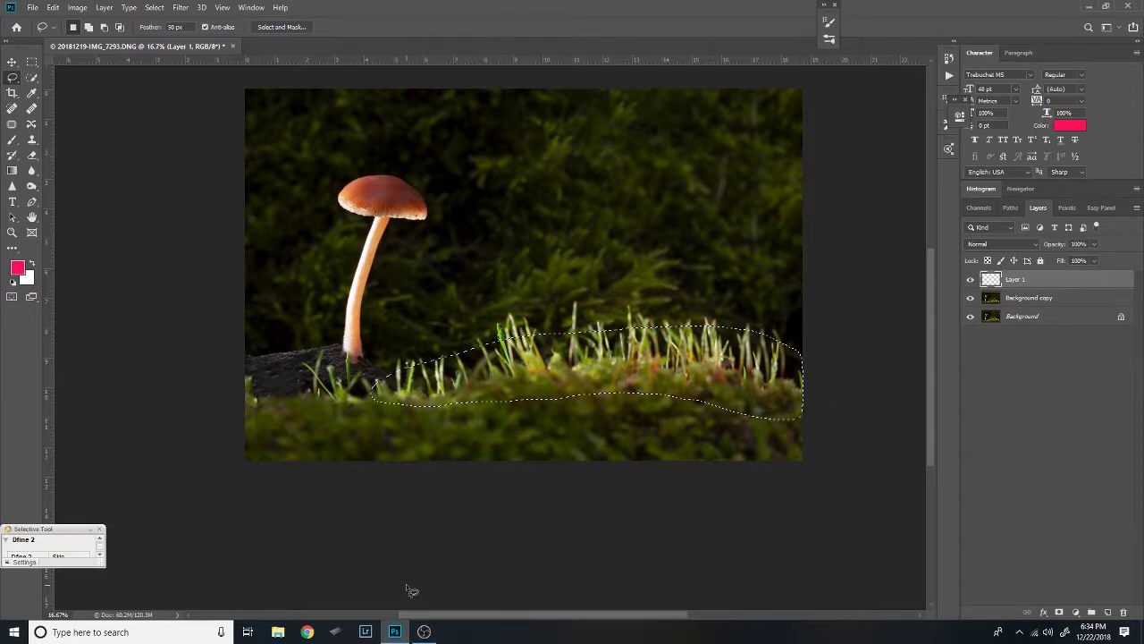
# Fill the feathered grass selection on the new layer with white using the default colours, and deselect it.
pyautogui.press('d')
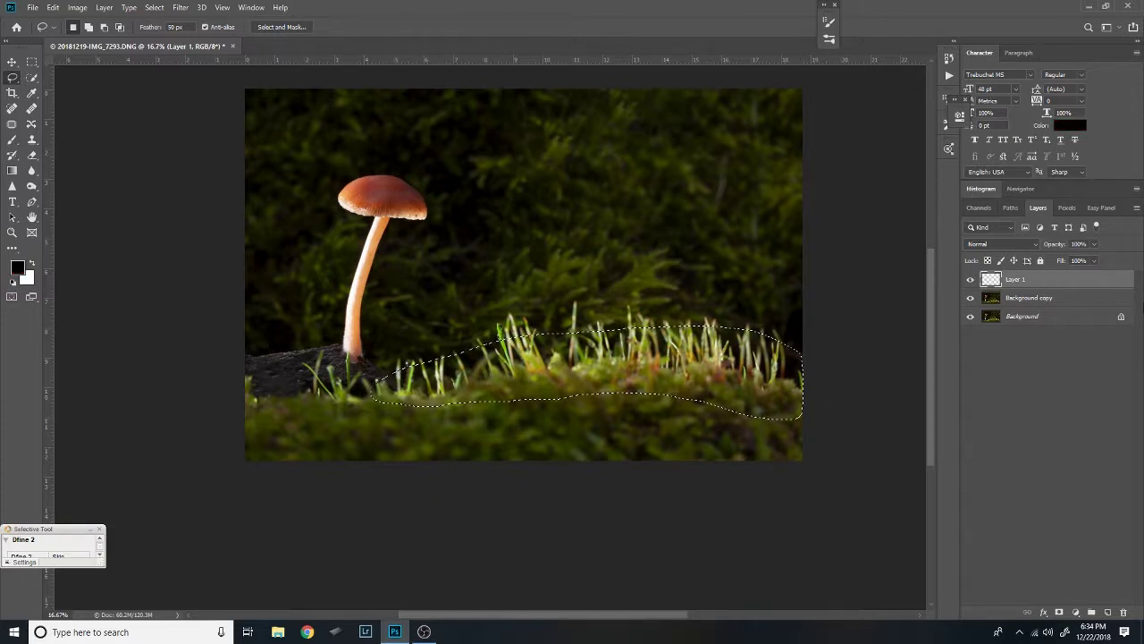
pyautogui.hotkey('alt', 'BackSpace')
pyautogui.hotkey('ctrl', 'z')
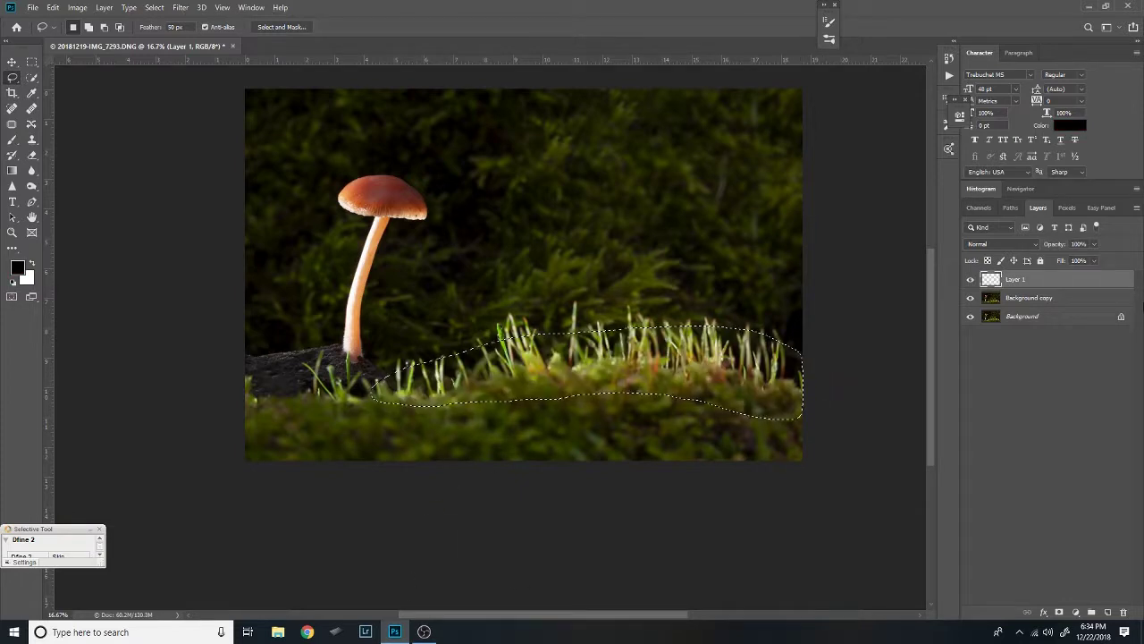
pyautogui.hotkey('ctrl', 'BackSpace')
pyautogui.hotkey('ctrl', 'd')
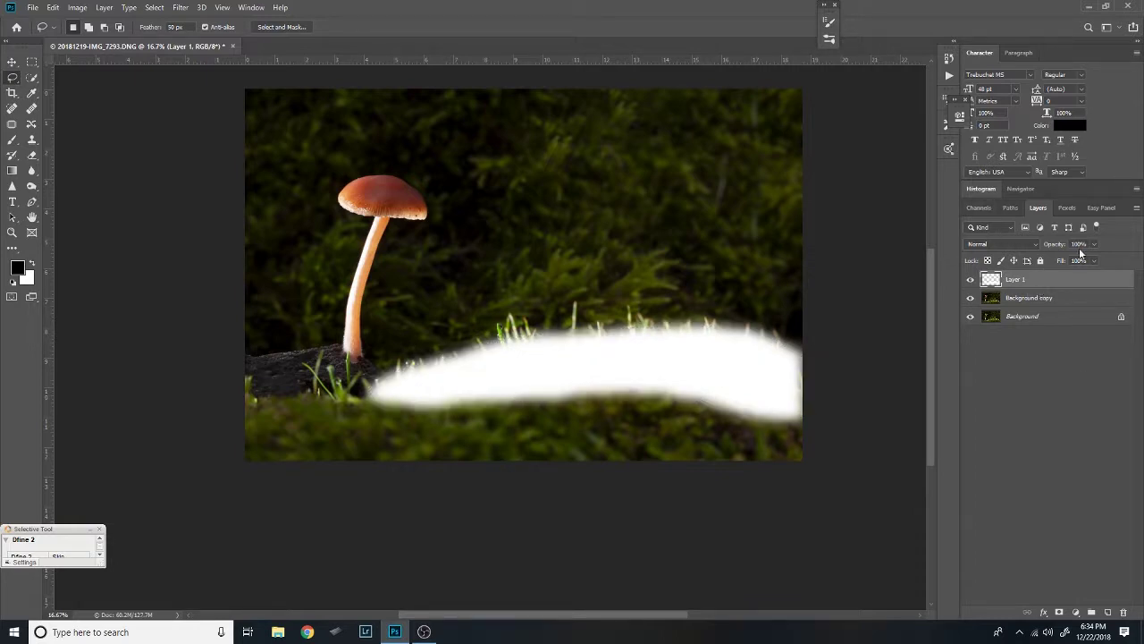
# Blend the white grass layer in Color Dodge mode at 21% fill, and compare with the layer hidden.
pyautogui.click(1005, 244)
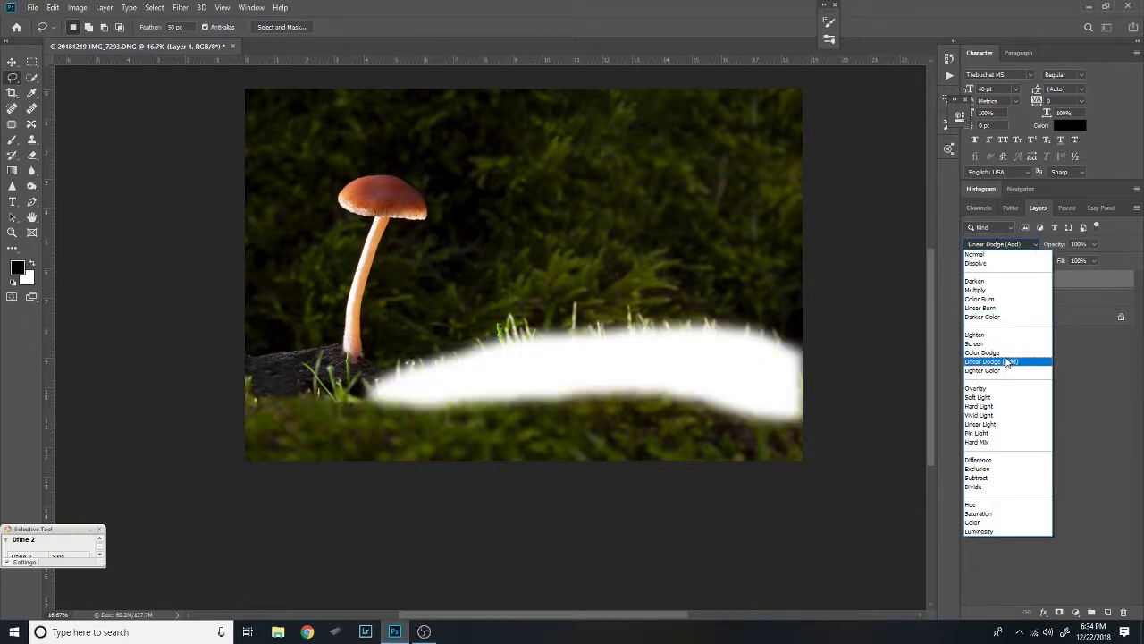
pyautogui.click(1012, 353)
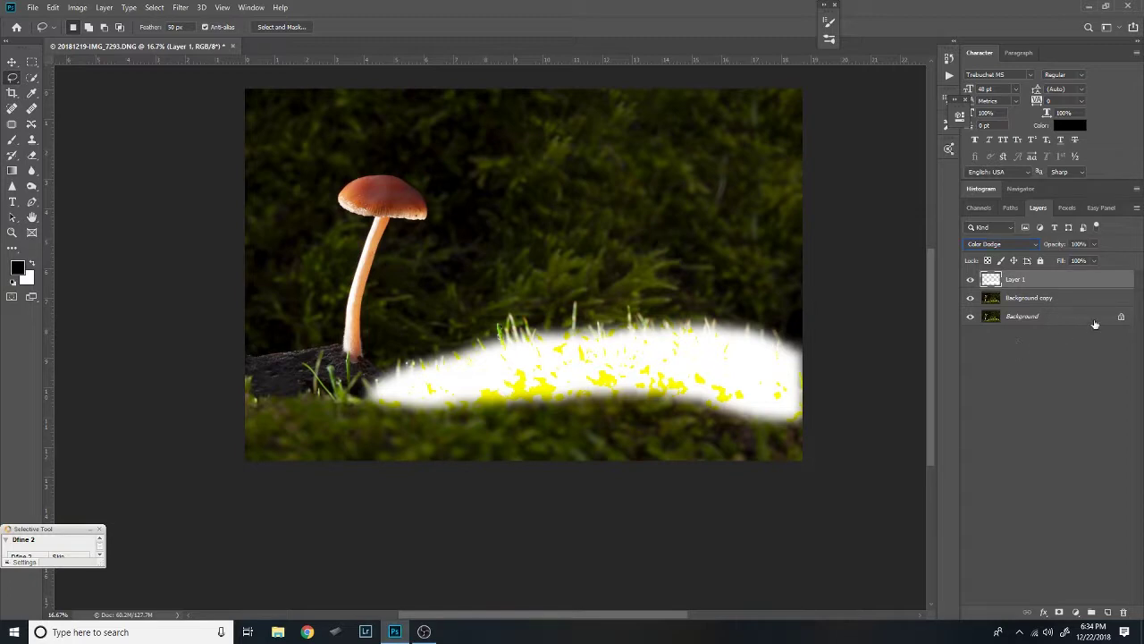
pyautogui.click(1094, 262)
pyautogui.moveTo(1055, 278); pyautogui.dragTo(1052, 278)
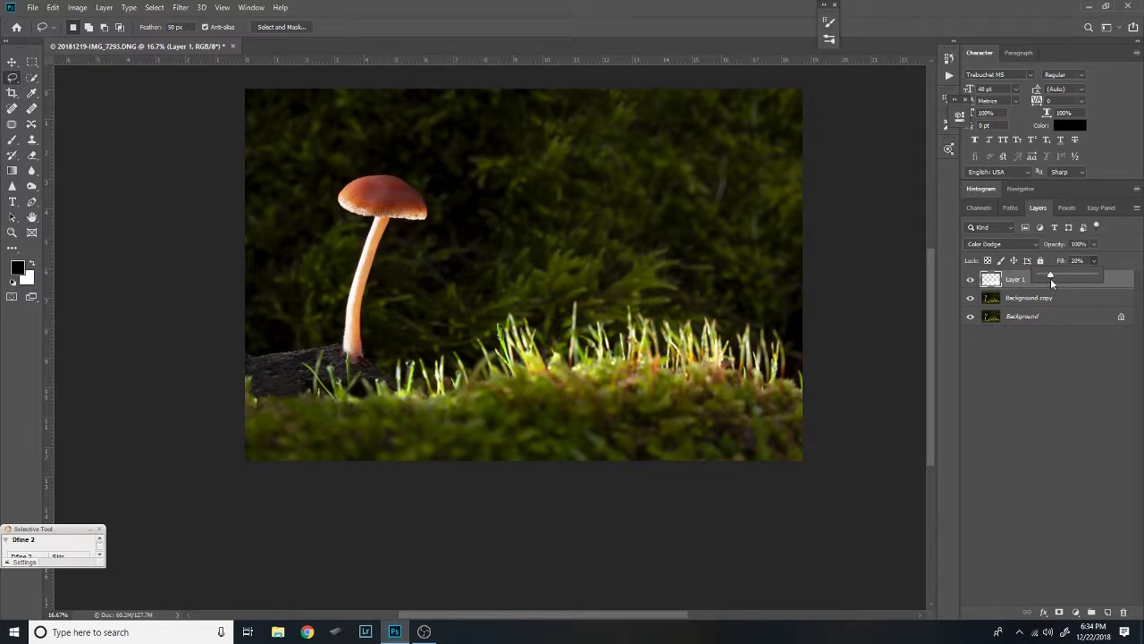
pyautogui.moveTo(1051, 278); pyautogui.dragTo(1051, 278)
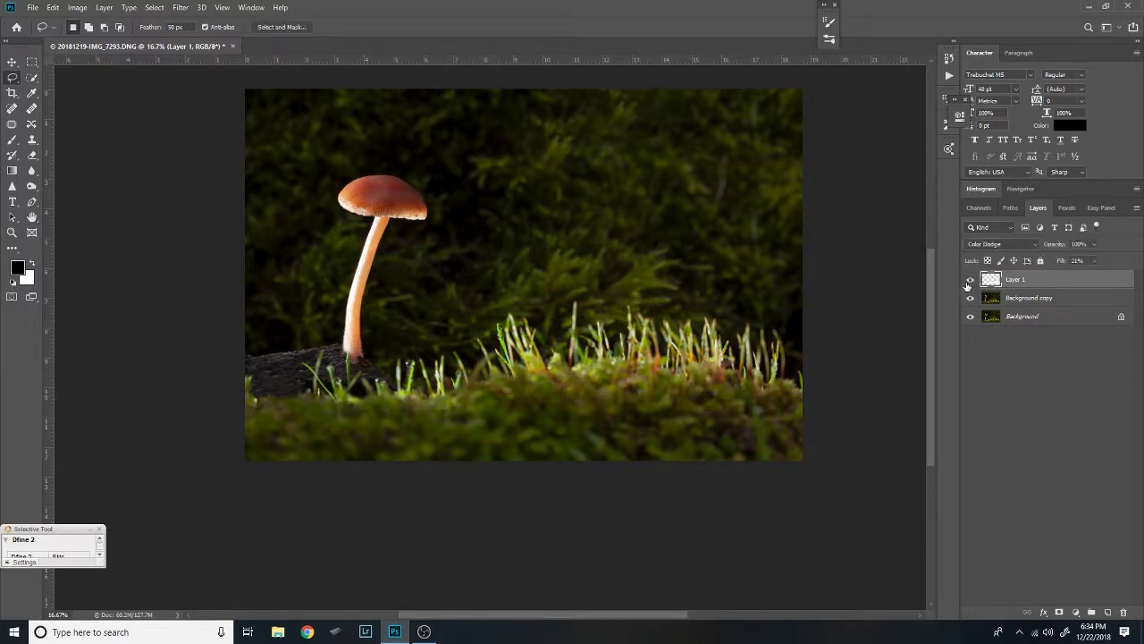
pyautogui.click(969, 280)
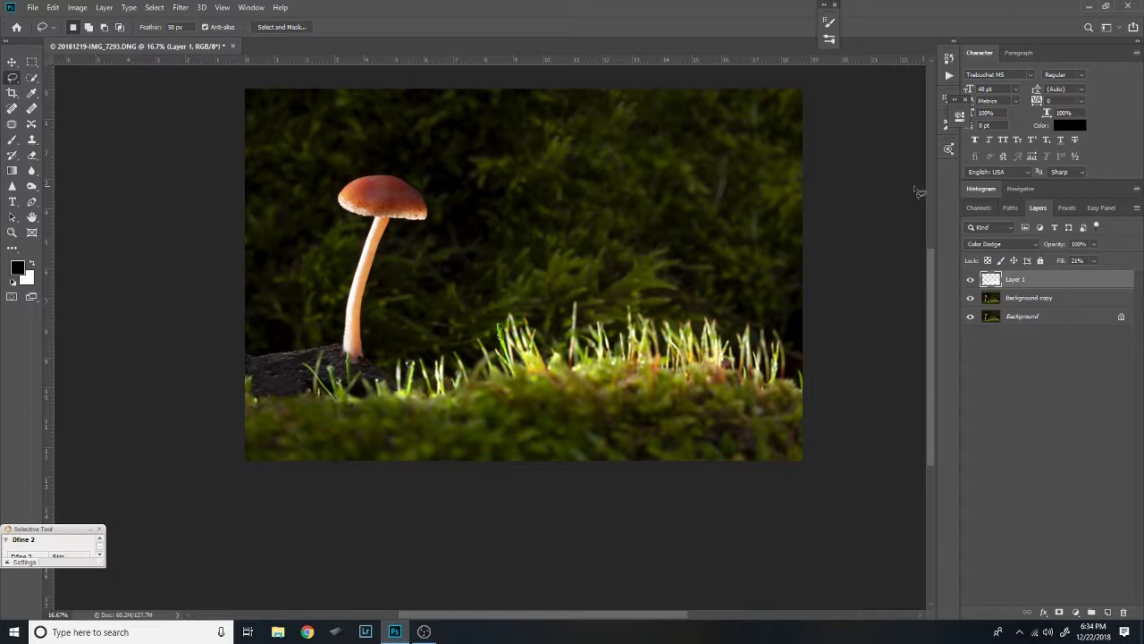
# Add a black layer mask to the Color Dodge layer and make white the foreground colour.
pyautogui.click(1057, 597)
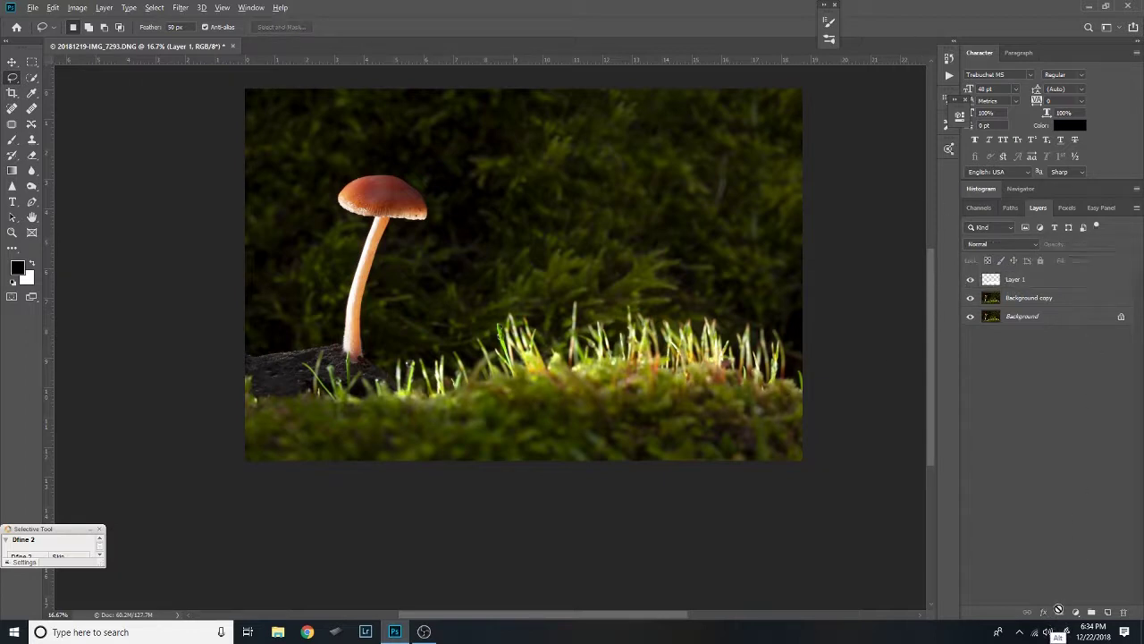
pyautogui.click(1057, 284)
pyautogui.keyDown('alt'); pyautogui.click(1060, 614); pyautogui.keyUp('alt')
pyautogui.press('x')
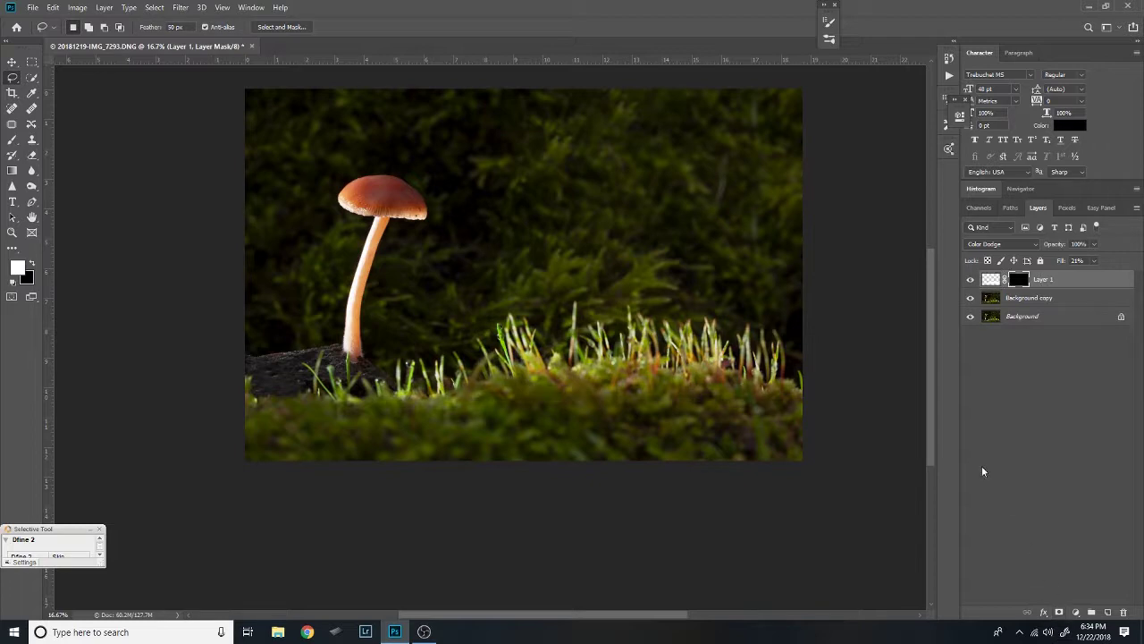
# Paint white on the mask over the bright foreground grass with an 800 px soft brush at 30% flow.
pyautogui.press('z')
pyautogui.click(673, 383)
pyautogui.keyDown('alt'); pyautogui.click(619, 398); pyautogui.keyUp('alt')
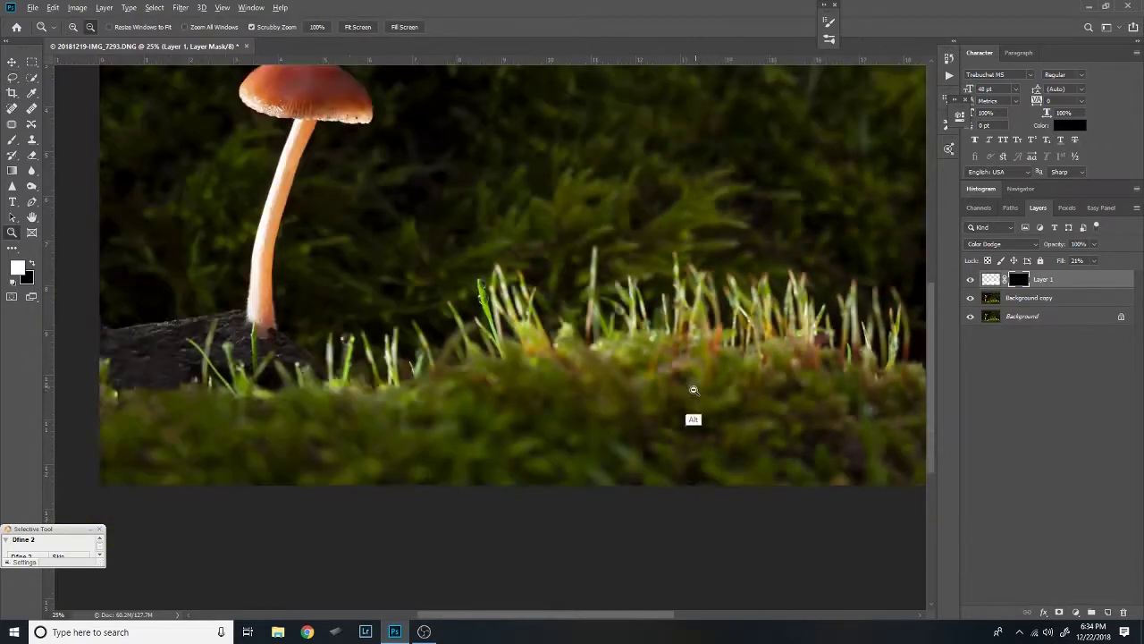
pyautogui.press('b')
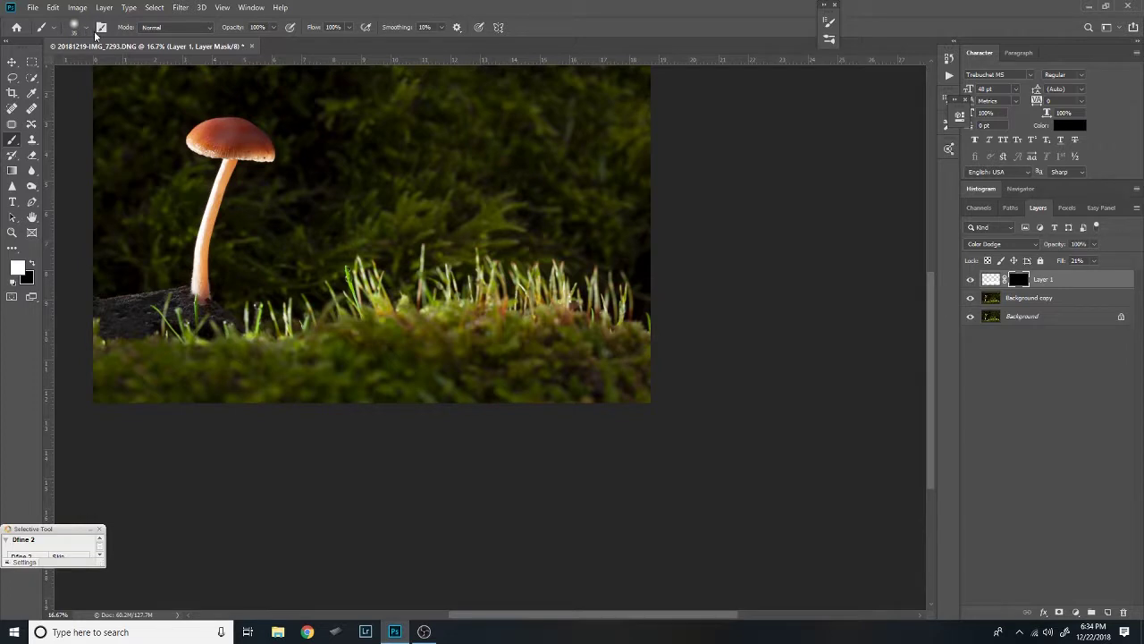
pyautogui.press(']')
pyautogui.press(']')
pyautogui.press(']')
pyautogui.press(']')
pyautogui.press(']')
pyautogui.press(']')
pyautogui.press(']')
pyautogui.press(']')
pyautogui.press('space')
pyautogui.moveTo(483, 325)
pyautogui.mouseDown()
pyautogui.moveTo(703, 370)
pyautogui.moveTo(681, 376)
pyautogui.mouseUp()
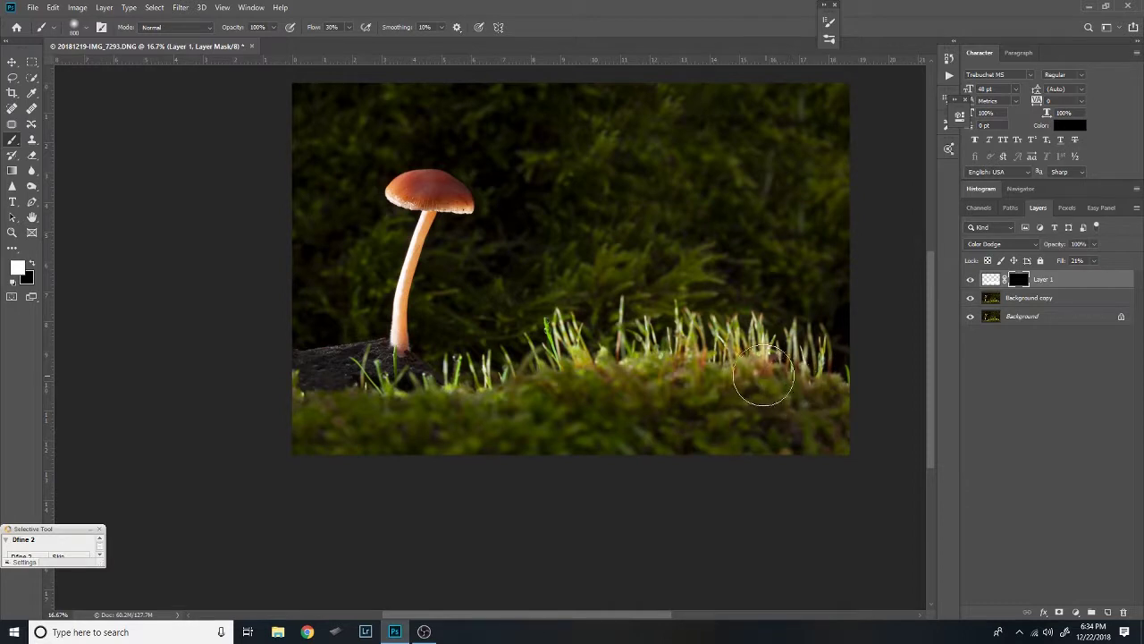
pyautogui.moveTo(705, 368); pyautogui.dragTo(613, 375)
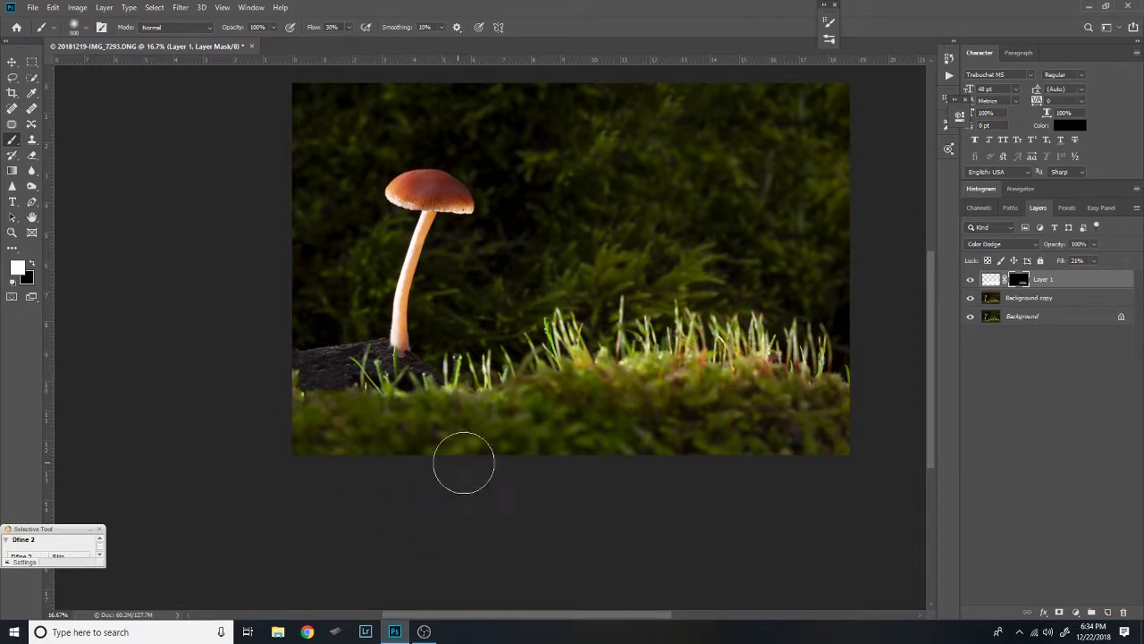
pyautogui.click(542, 362)
# Paint white on the mask along the grass toward the mushroom's base with a 400 px brush.
pyautogui.press('[')
pyautogui.press('[')
pyautogui.press('[')
pyautogui.press('[')
pyautogui.moveTo(601, 379)
pyautogui.mouseDown()
pyautogui.moveTo(564, 376)
pyautogui.moveTo(638, 365)
pyautogui.moveTo(781, 384)
pyautogui.moveTo(800, 375)
pyautogui.moveTo(570, 372)
pyautogui.moveTo(495, 391)
pyautogui.moveTo(555, 368)
pyautogui.moveTo(505, 390)
pyautogui.mouseUp()
# Lower the Color Dodge layer's opacity to 83%, and stamp all visible layers into a new layer on top.
pyautogui.click(990, 279)
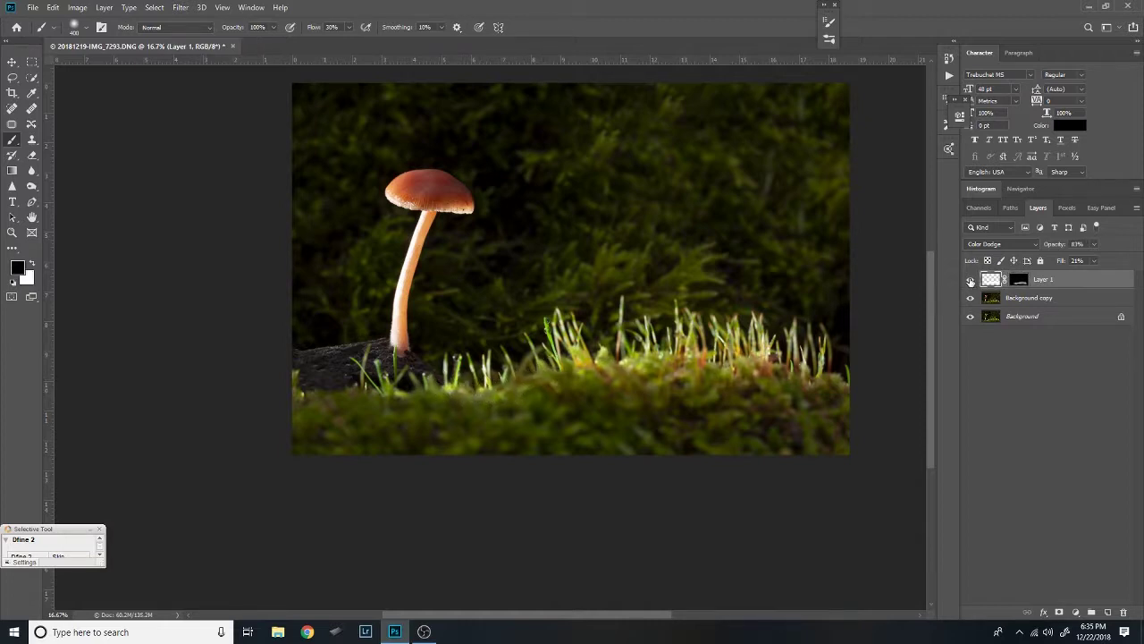
pyautogui.click(970, 280)
pyautogui.click(972, 281)
pyautogui.hotkey('ctrl', 'shift', 'alt', 'e')
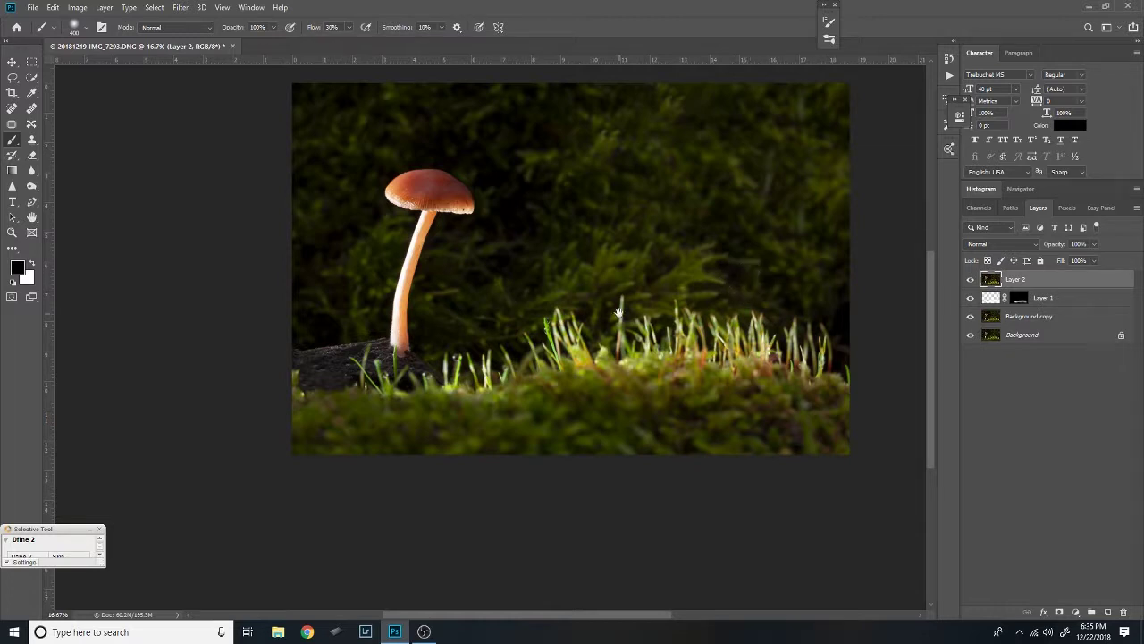
# Examine the mushroom, background moss and grass at 33.3%, and review the whole image at 16.7%.
pyautogui.moveTo(618, 312); pyautogui.dragTo(653, 356)
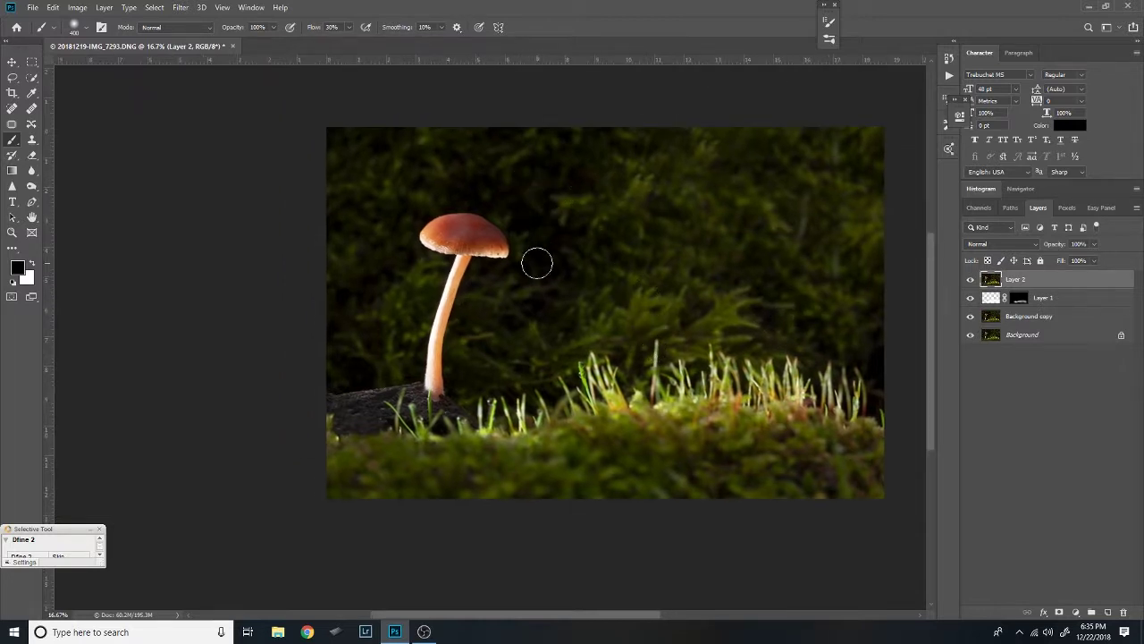
pyautogui.press('z')
pyautogui.click(491, 264)
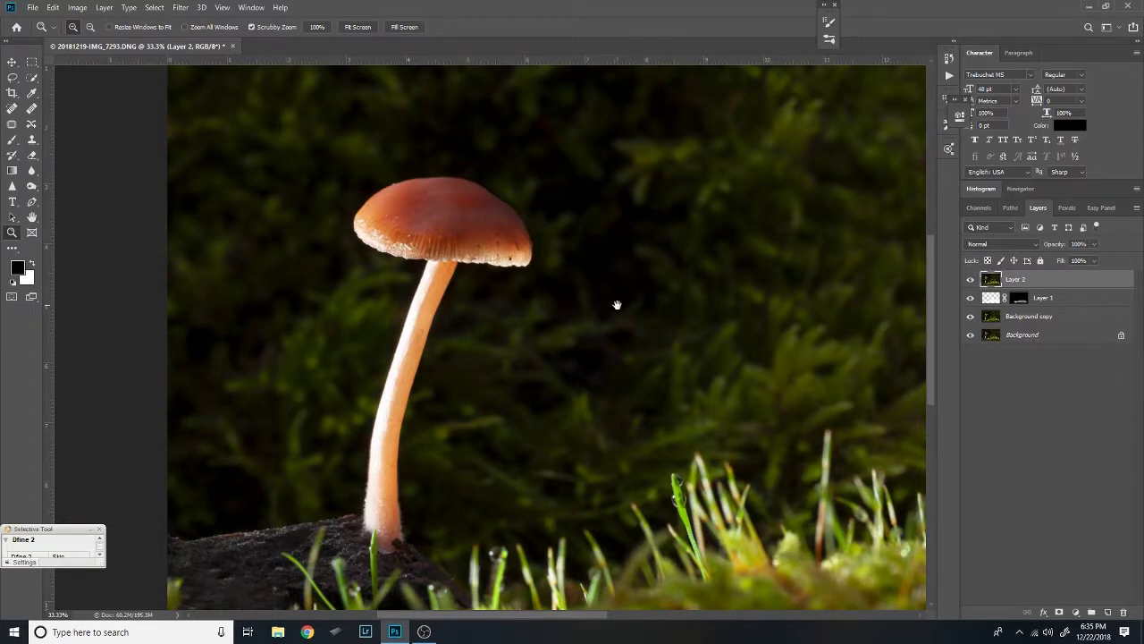
pyautogui.moveTo(616, 304); pyautogui.dragTo(575, 404)
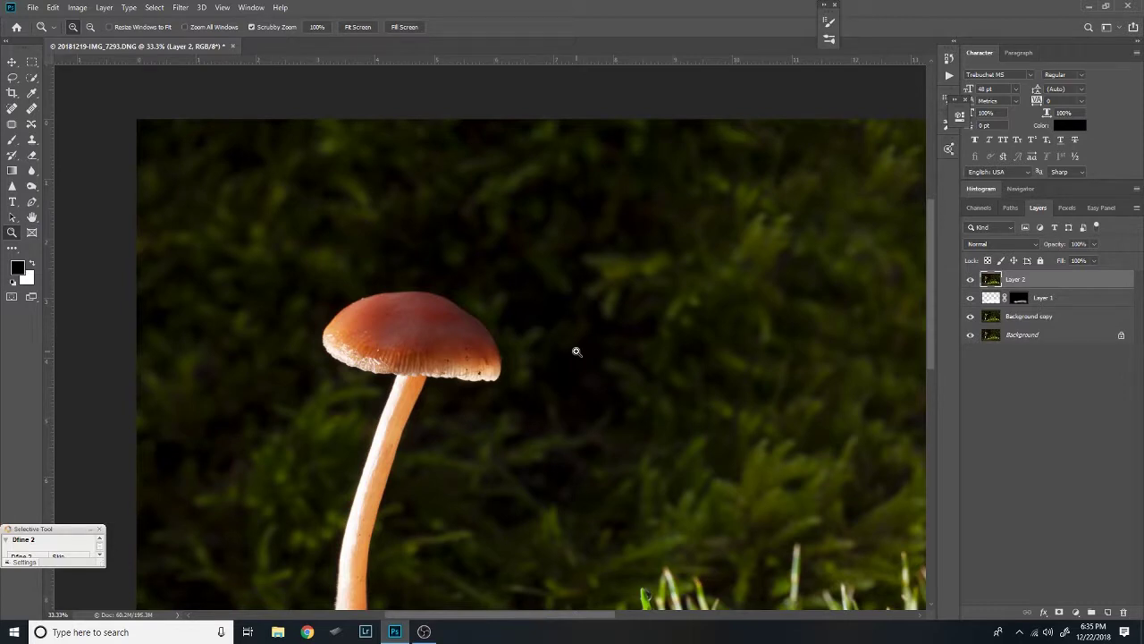
pyautogui.moveTo(631, 477); pyautogui.dragTo(557, 340)
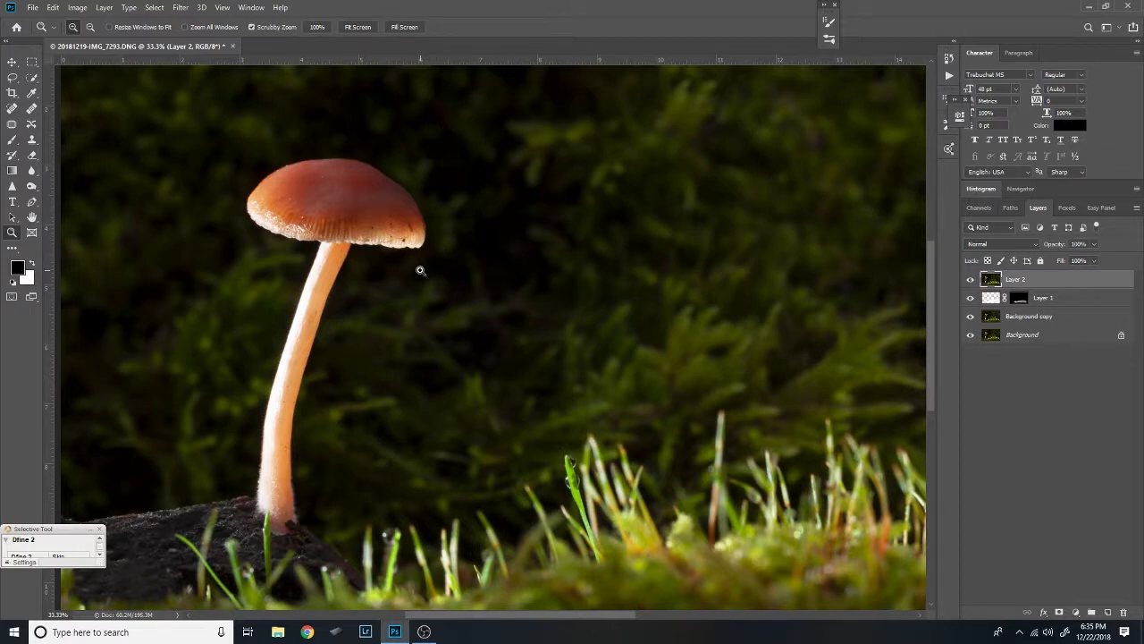
pyautogui.moveTo(694, 281); pyautogui.dragTo(544, 304)
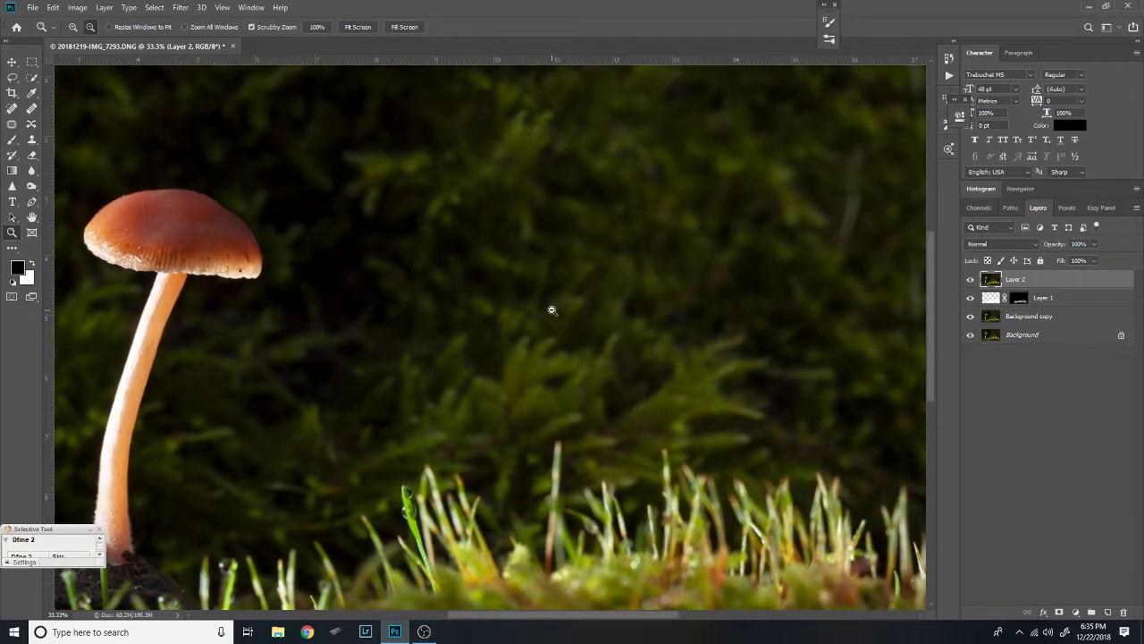
pyautogui.keyDown('alt'); pyautogui.click(552, 310); pyautogui.keyUp('alt')
pyautogui.keyDown('alt'); pyautogui.click(552, 309); pyautogui.keyUp('alt')
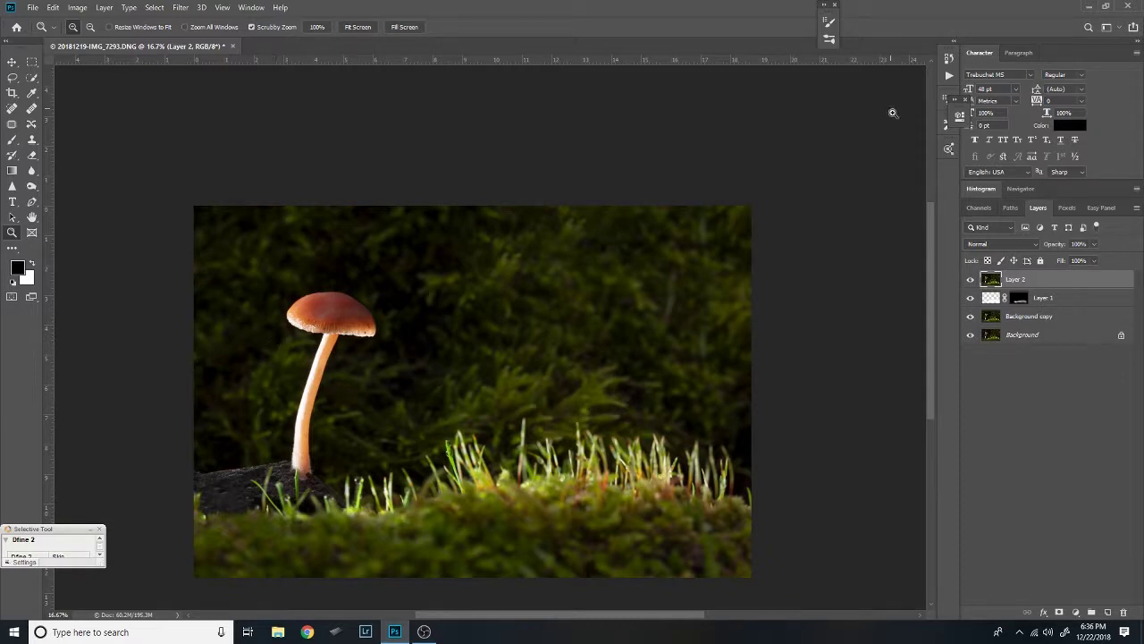
# Duplicate the stamped Layer 2 twice for sharpening, hide the upper copy and select Layer 2 copy, viewing the cap at 66.7%.
pyautogui.click(354, 330)
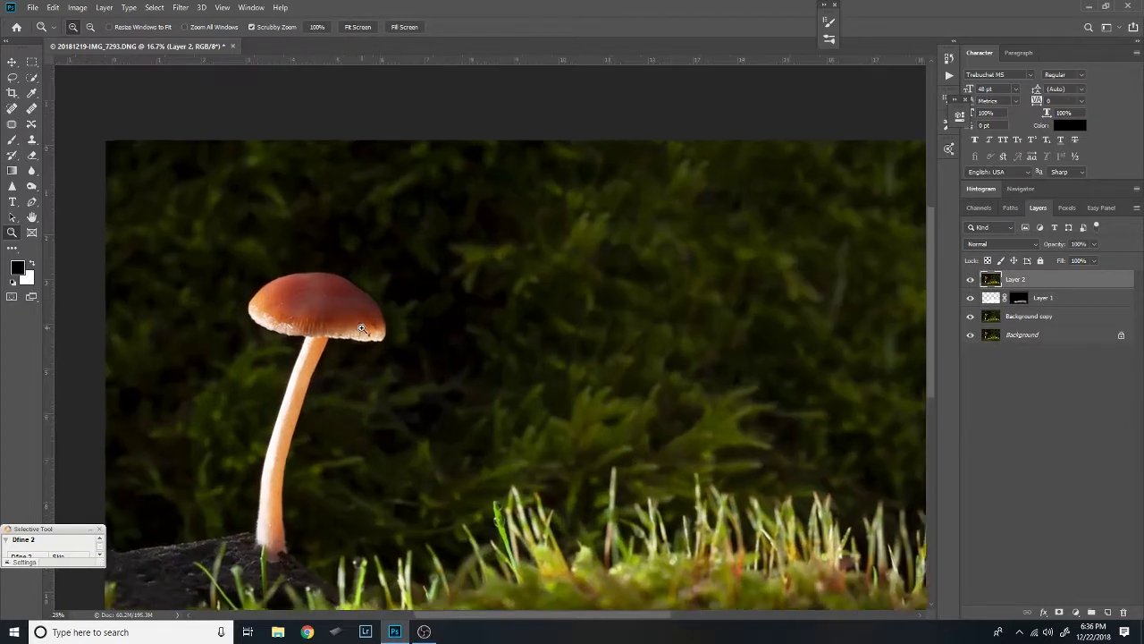
pyautogui.click(352, 333)
pyautogui.click(350, 334)
pyautogui.click(344, 338)
pyautogui.click(335, 341)
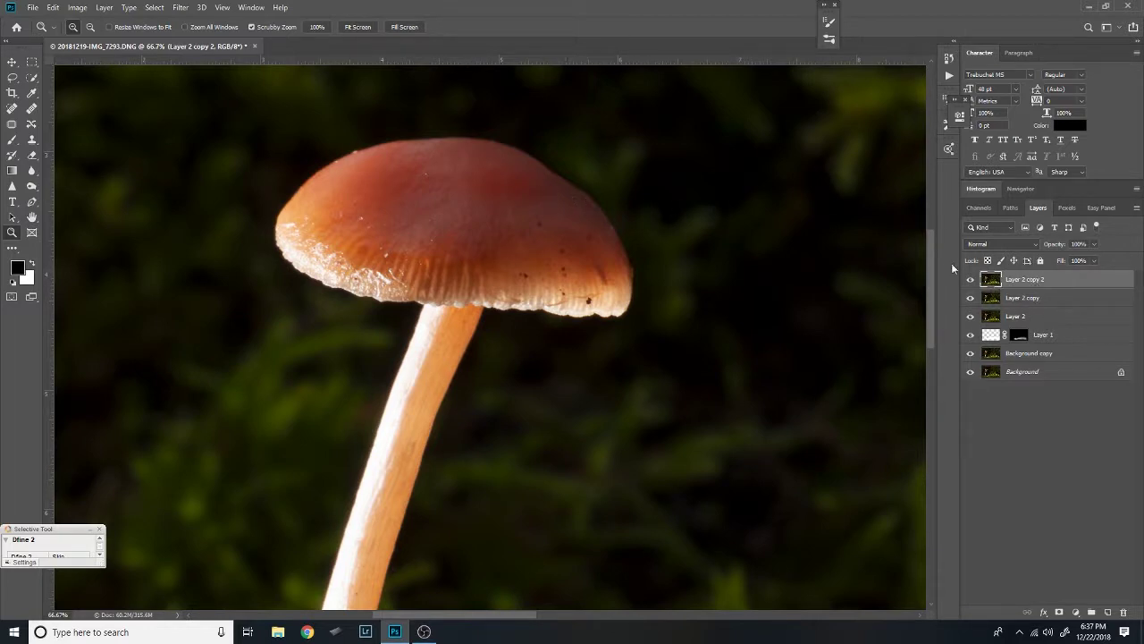
pyautogui.click(1003, 299)
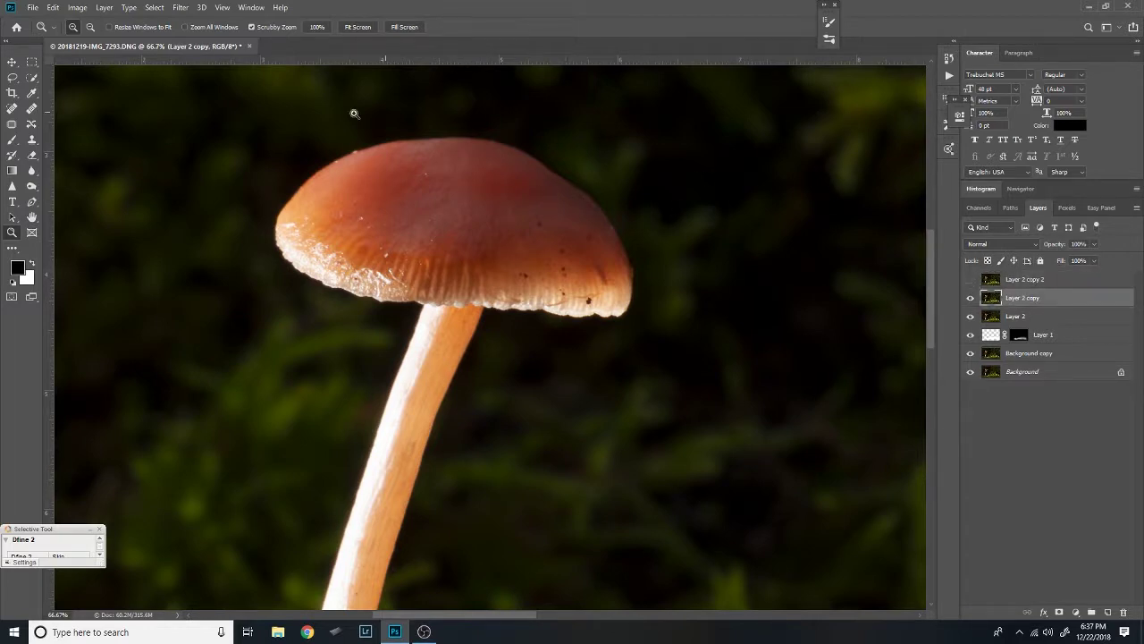
# Use Apply Image on Layer 2 copy 2 with Layer 2 copy's RGB channel as source, Subtract blending, 100% opacity, scale 2 and offset 128.
pyautogui.click(77, 8)
pyautogui.click(101, 182)
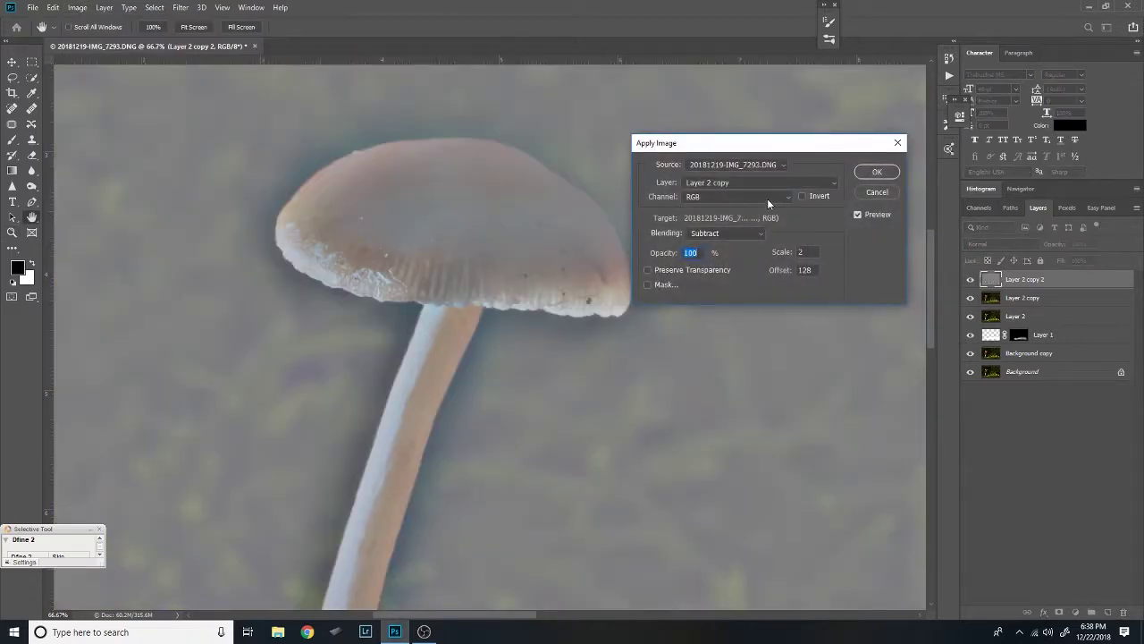
pyautogui.click(885, 174)
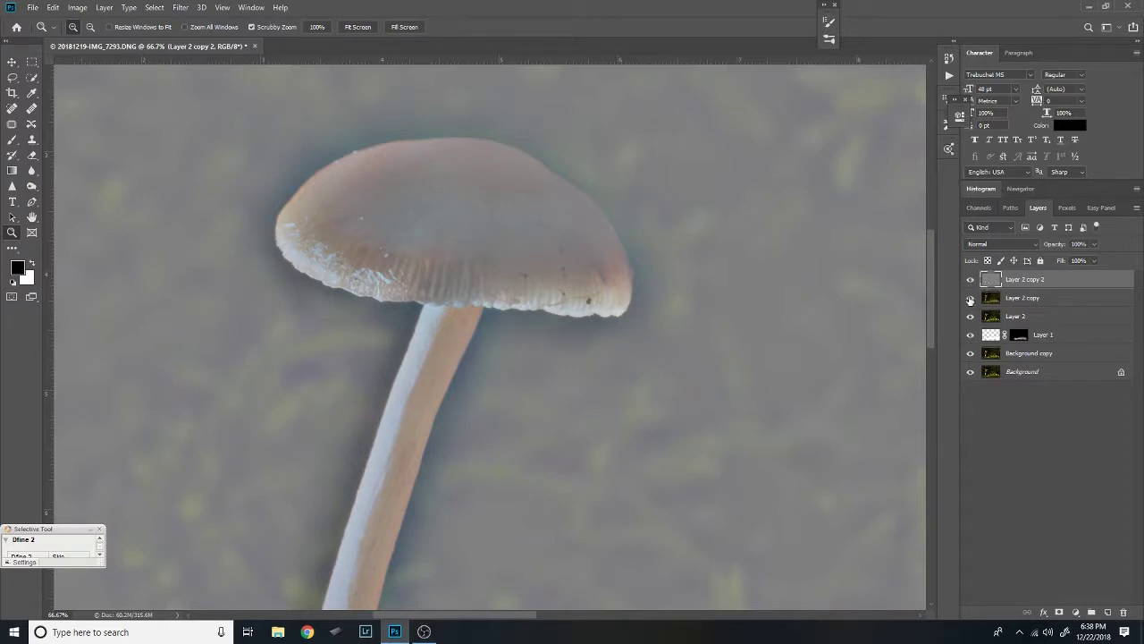
# Hide Layer 2 copy and set Layer 2 copy 2 to Hard Light blending.
pyautogui.click(1037, 247)
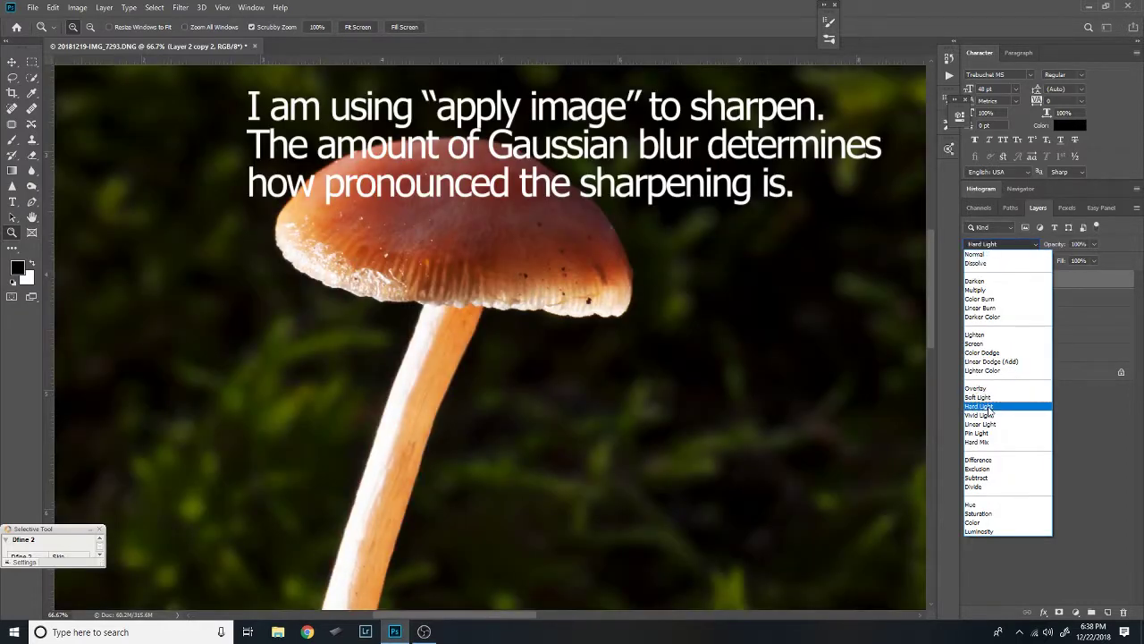
pyautogui.click(990, 410)
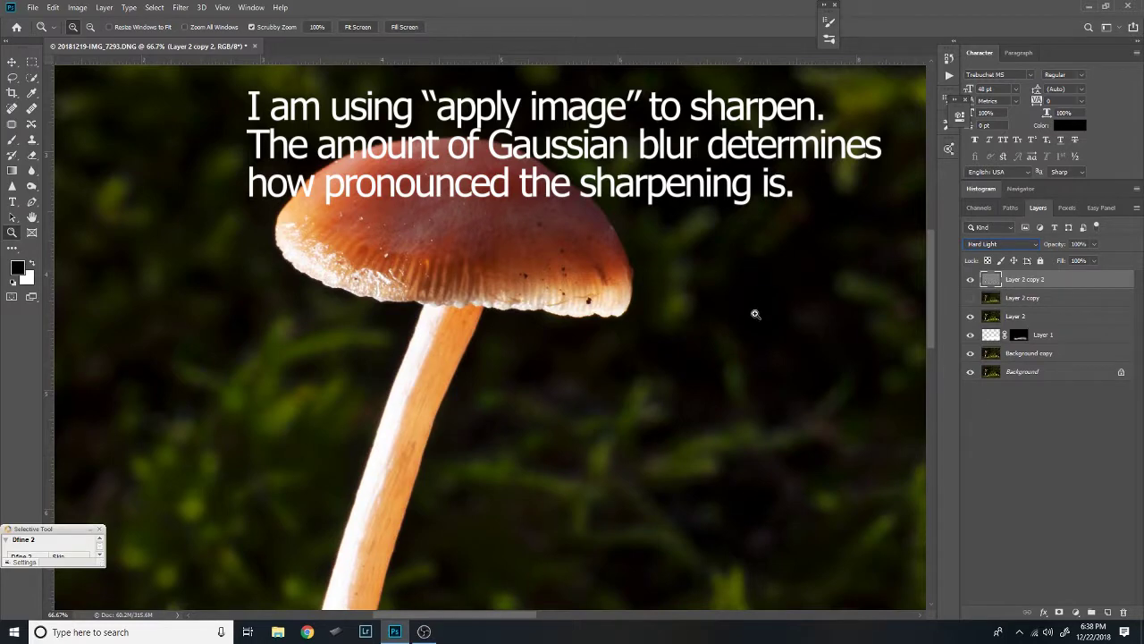
# Examine the sharpened gills and cap at up to 200%, and compare the cap with the sharpening layer hidden and shown.
pyautogui.click(501, 276)
pyautogui.click(501, 277)
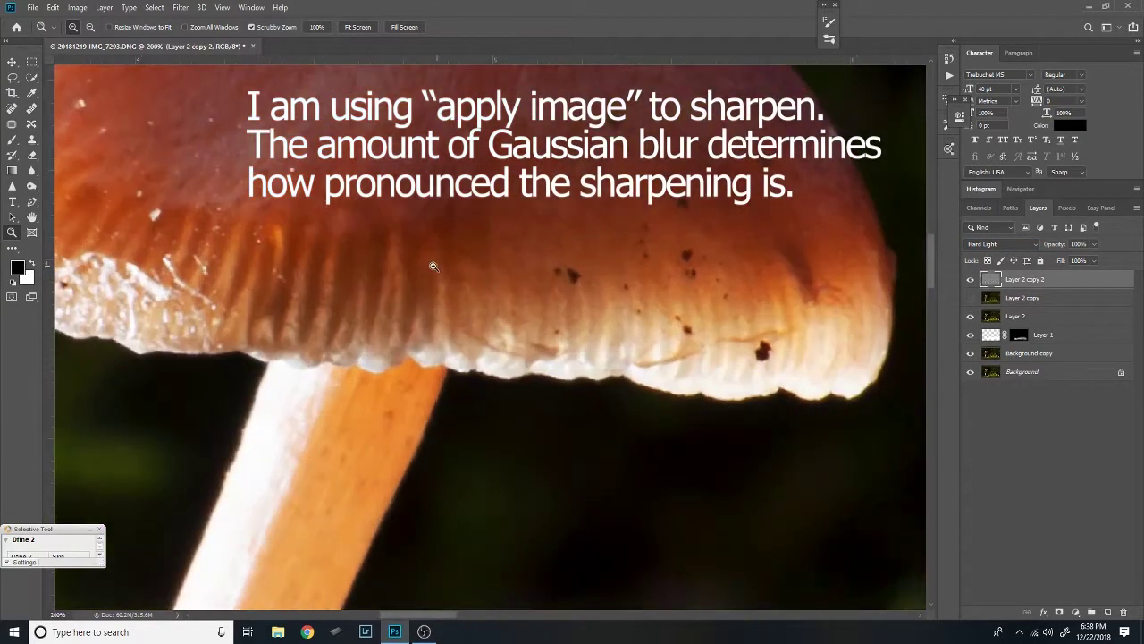
pyautogui.moveTo(408, 279); pyautogui.dragTo(545, 375)
pyautogui.keyDown('alt'); pyautogui.click(584, 365); pyautogui.keyUp('alt')
pyautogui.moveTo(696, 368); pyautogui.dragTo(556, 301)
pyautogui.click(970, 280)
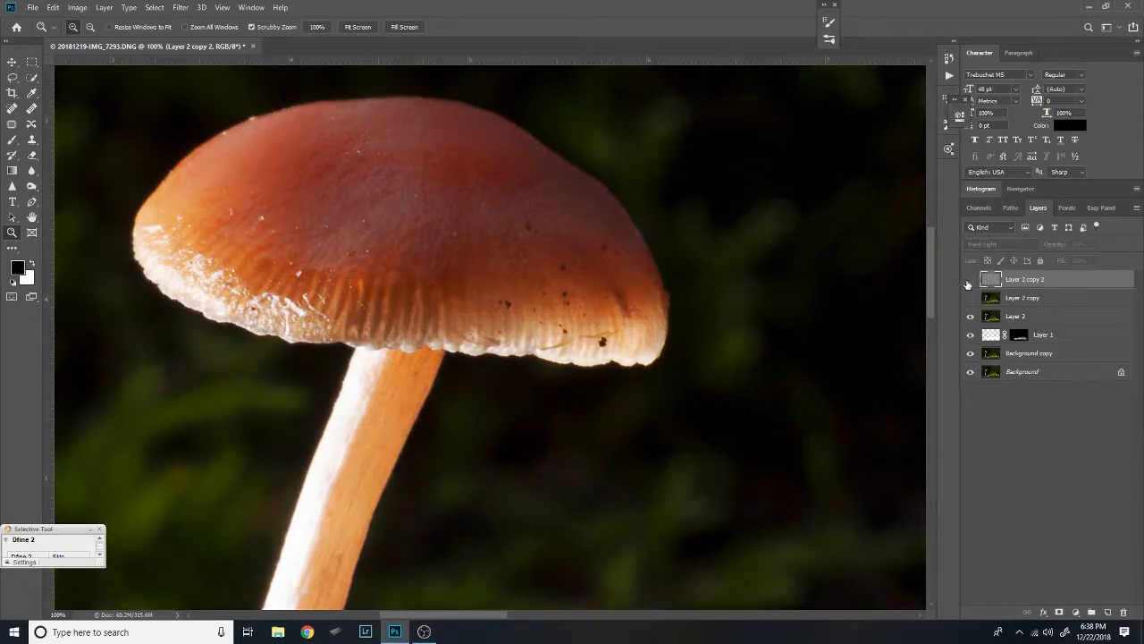
pyautogui.click(969, 280)
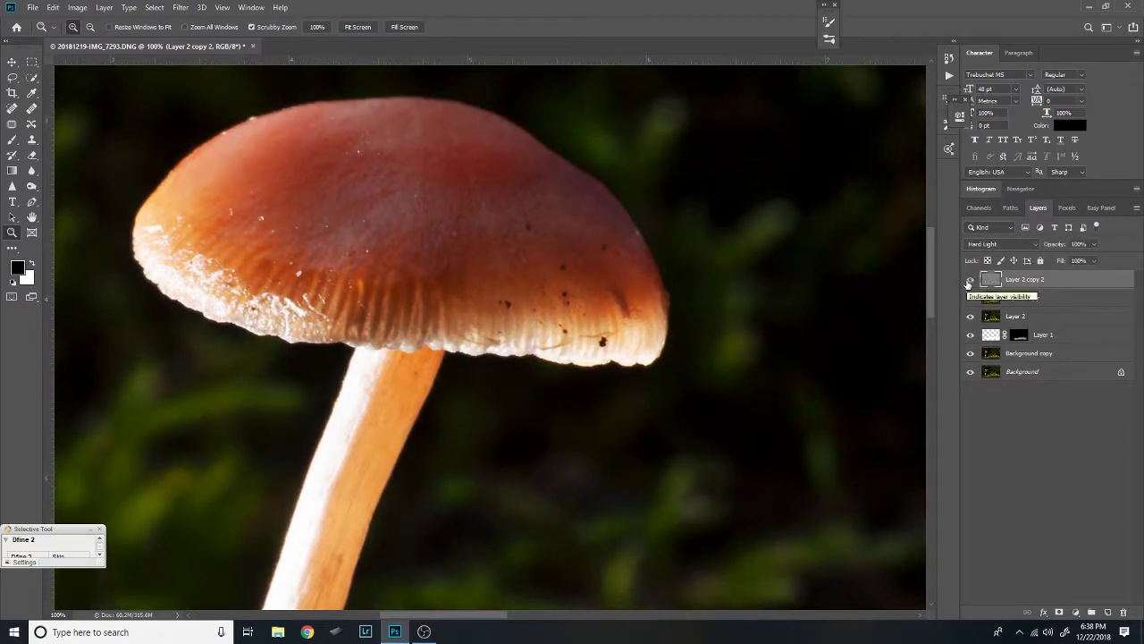
pyautogui.click(970, 280)
pyautogui.click(970, 280)
# Review the sharpening across the mushroom, moss and grass at 25%, and inspect the cap at 100%.
pyautogui.moveTo(531, 363); pyautogui.dragTo(468, 266)
pyautogui.keyDown('alt'); pyautogui.click(691, 292); pyautogui.keyUp('alt')
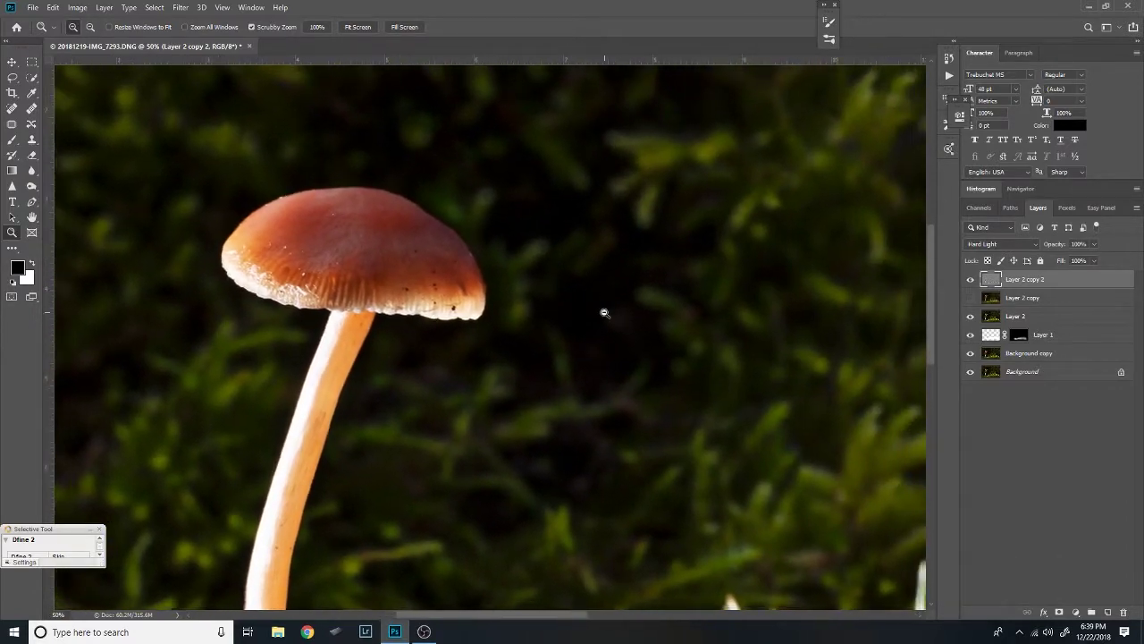
pyautogui.keyDown('alt'); pyautogui.click(605, 312); pyautogui.keyUp('alt')
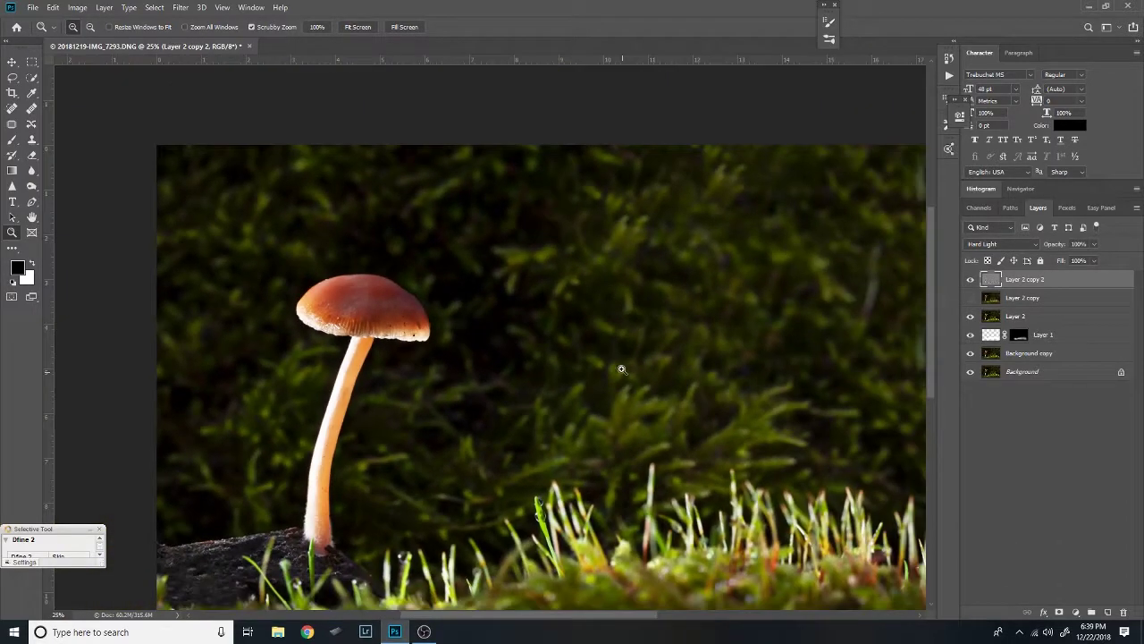
pyautogui.click(362, 315)
pyautogui.click(361, 315)
pyautogui.click(361, 316)
pyautogui.click(356, 352)
pyautogui.moveTo(356, 352); pyautogui.dragTo(504, 374)
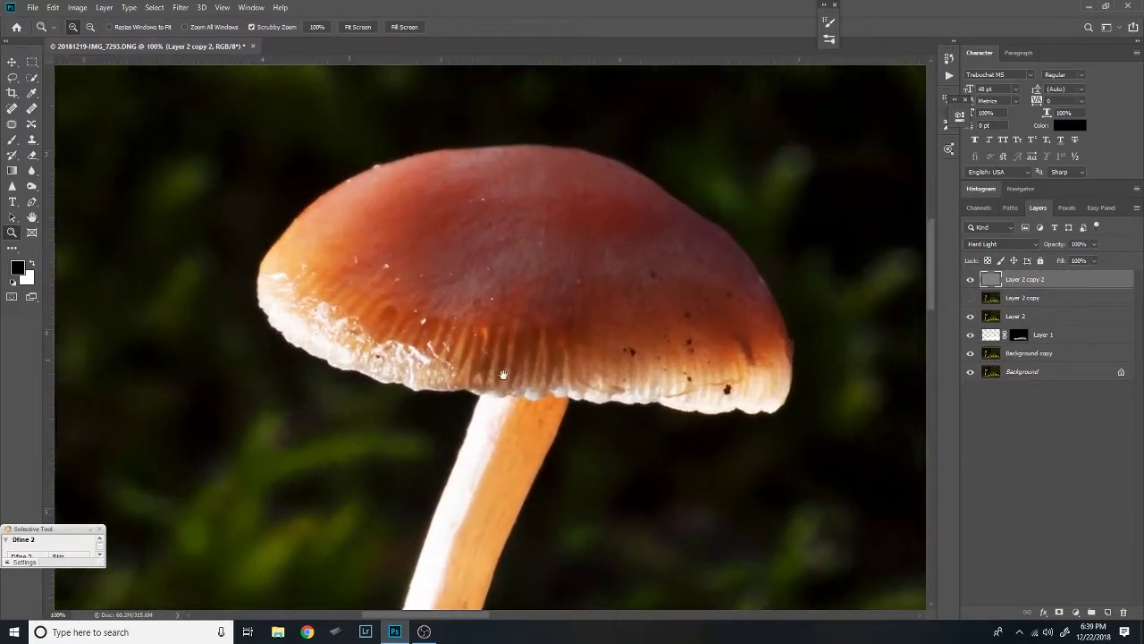
# Compare the sharpening on Layer 2 copy 2 hidden and shown, and try Soft Light and Overlay blending against Hard Light.
pyautogui.click(971, 280)
pyautogui.click(972, 280)
pyautogui.click(1035, 247)
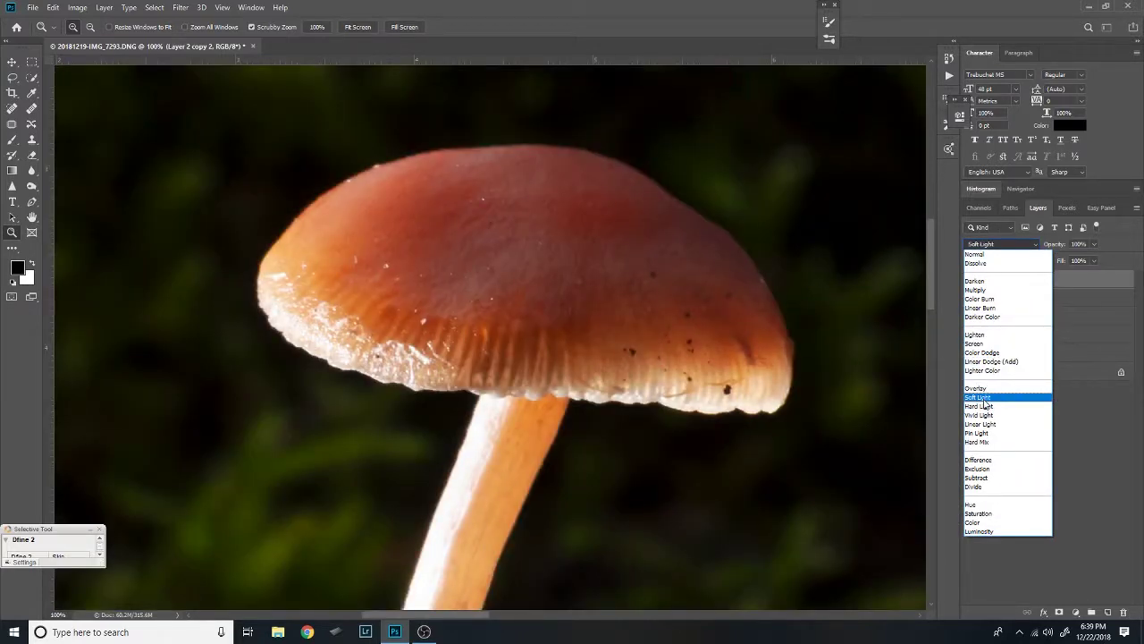
pyautogui.click(983, 399)
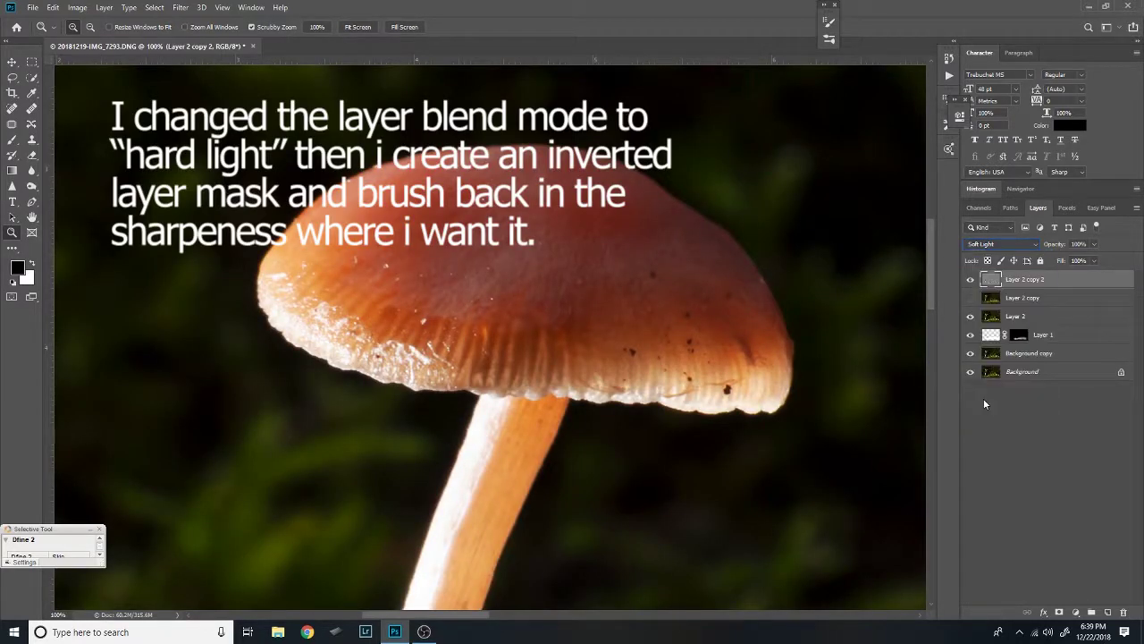
pyautogui.hotkey('shift', '-')
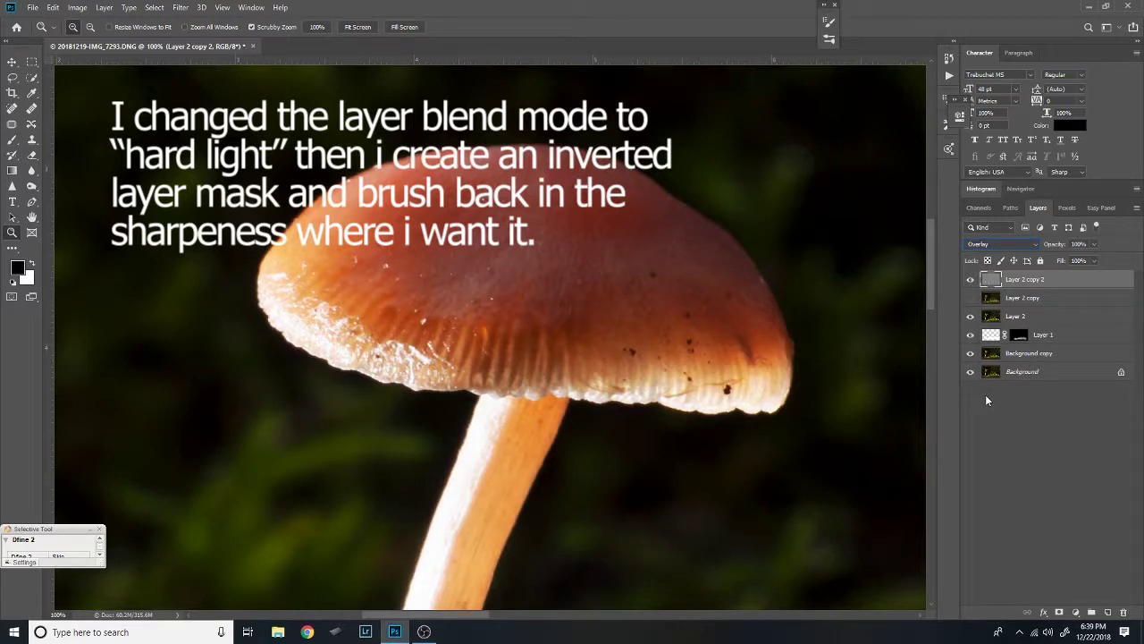
pyautogui.hotkey('shift', '=')
pyautogui.hotkey('shift', '=')
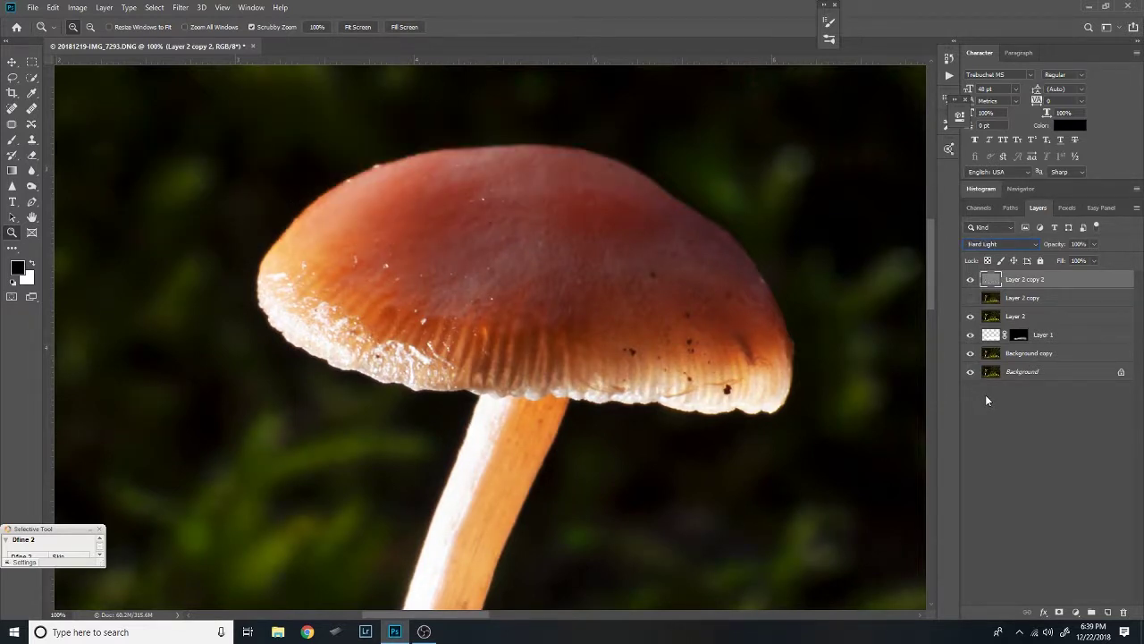
pyautogui.hotkey('shift', '-')
pyautogui.hotkey('shift', '-')
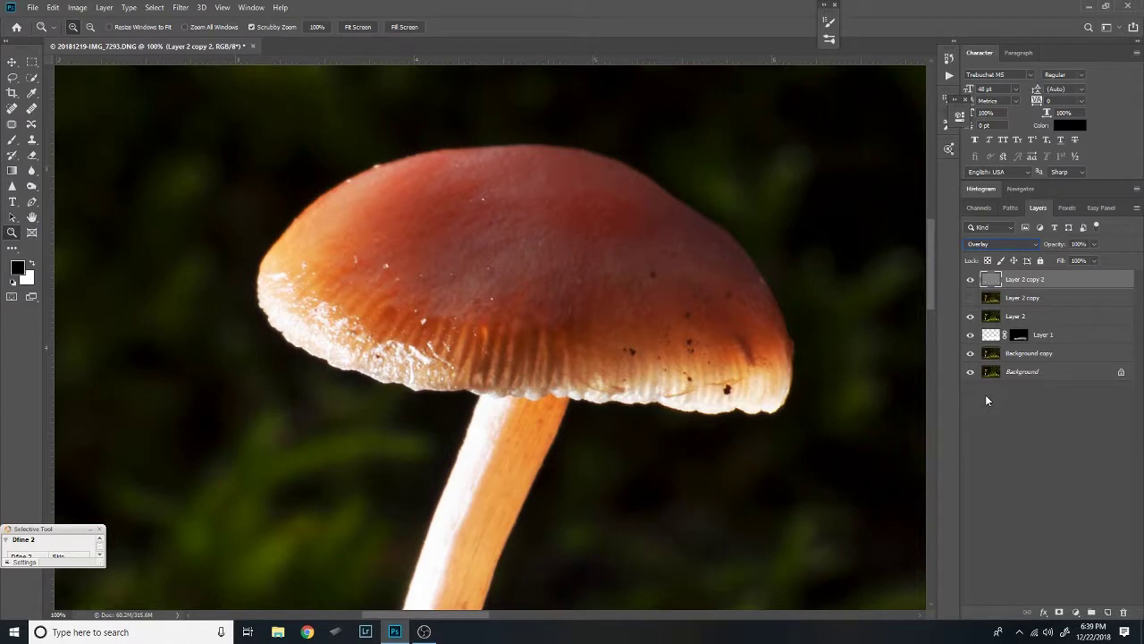
pyautogui.hotkey('shift', '=')
pyautogui.hotkey('shift', '=')
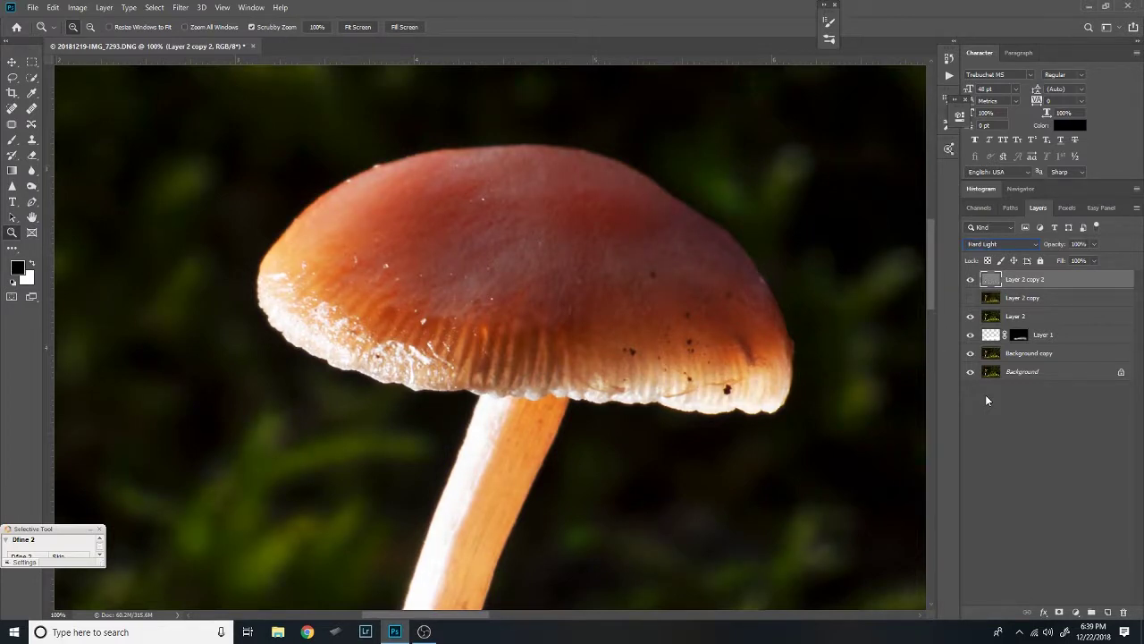
pyautogui.press('Up')
pyautogui.press('Up')
pyautogui.press('Down')
pyautogui.press('Down')
# Add a black layer mask to Layer 2 copy 2 and paint white on it over the cap's gills with a 125 px brush.
pyautogui.press('alt')
pyautogui.moveTo(640, 367); pyautogui.dragTo(510, 344)
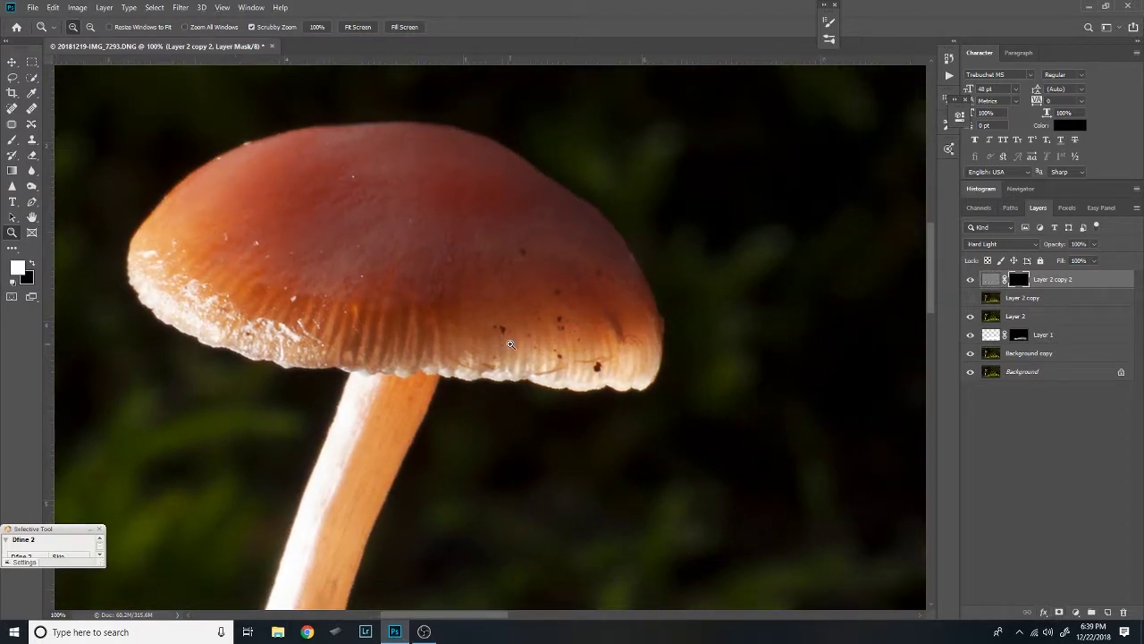
pyautogui.press('b')
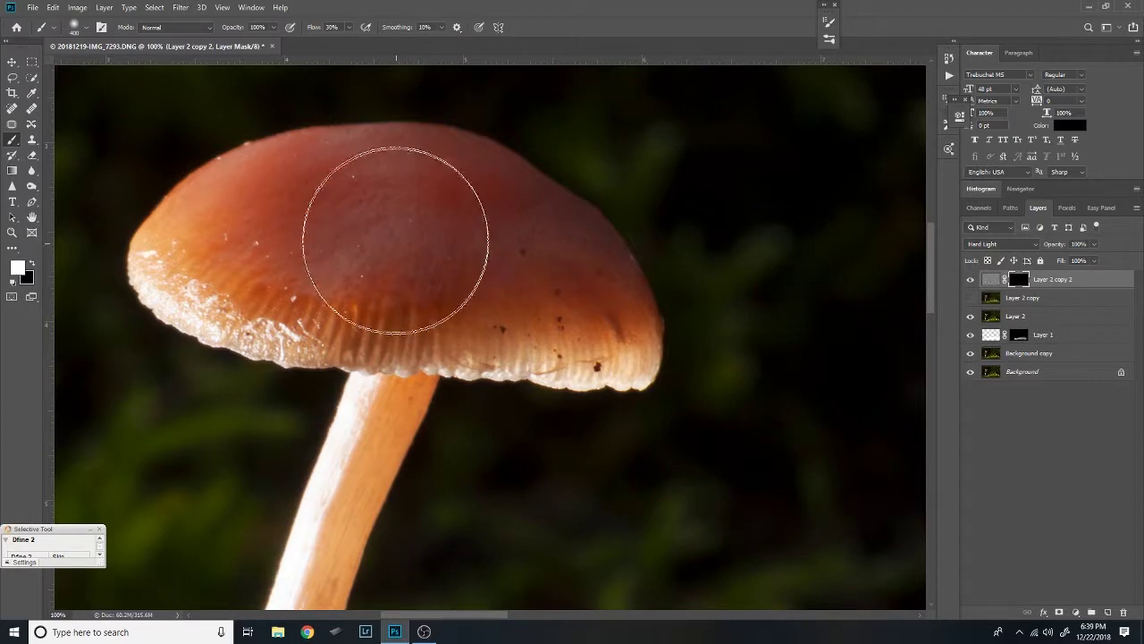
pyautogui.press('[')
pyautogui.press('[')
pyautogui.press('[')
pyautogui.press('[')
pyautogui.press('[')
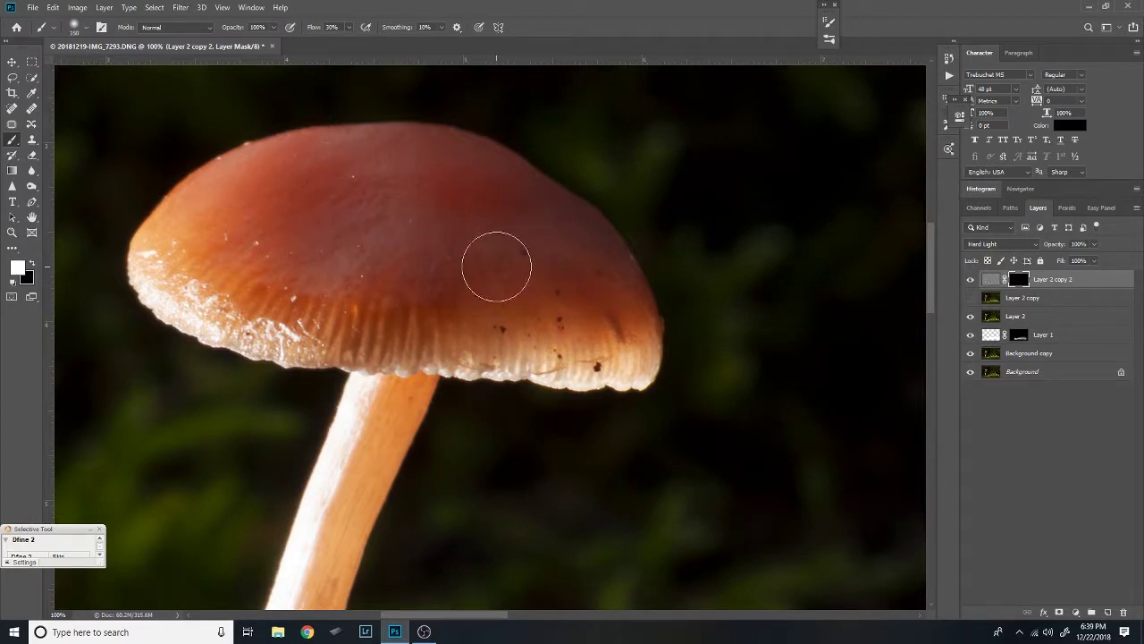
pyautogui.press('[')
pyautogui.moveTo(398, 317); pyautogui.dragTo(513, 307)
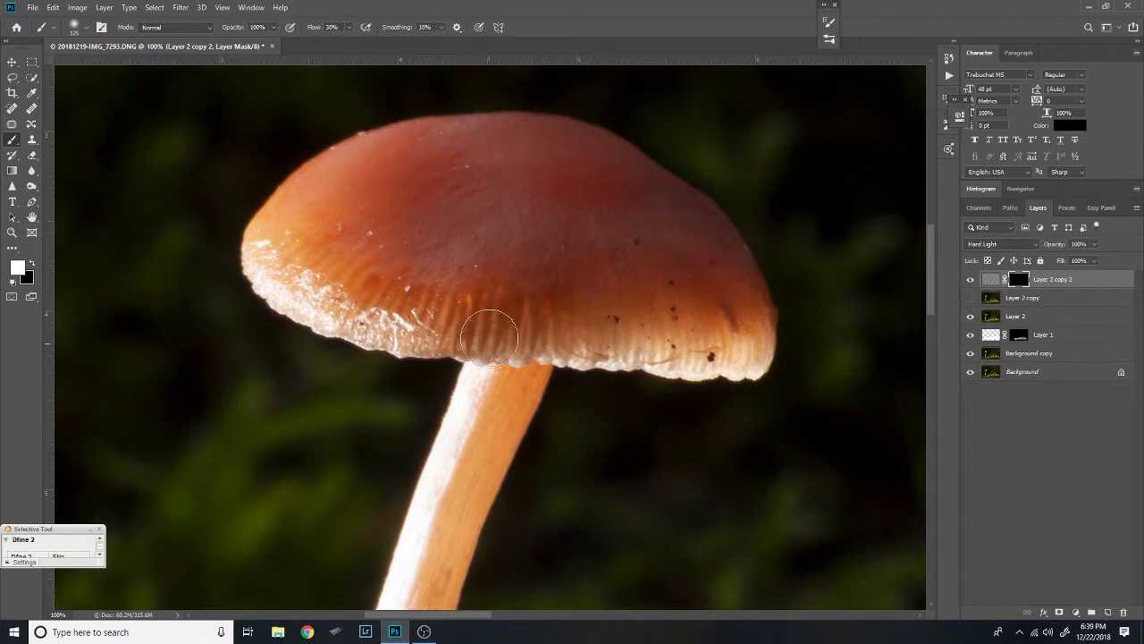
pyautogui.moveTo(638, 324); pyautogui.dragTo(555, 298)
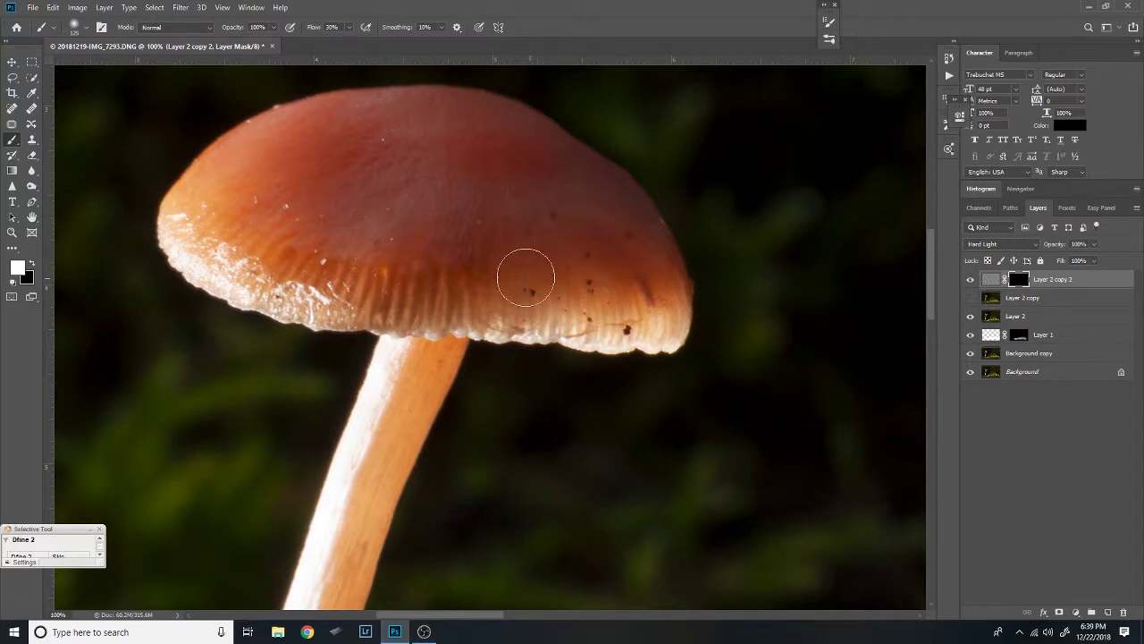
pyautogui.moveTo(481, 299); pyautogui.dragTo(456, 293)
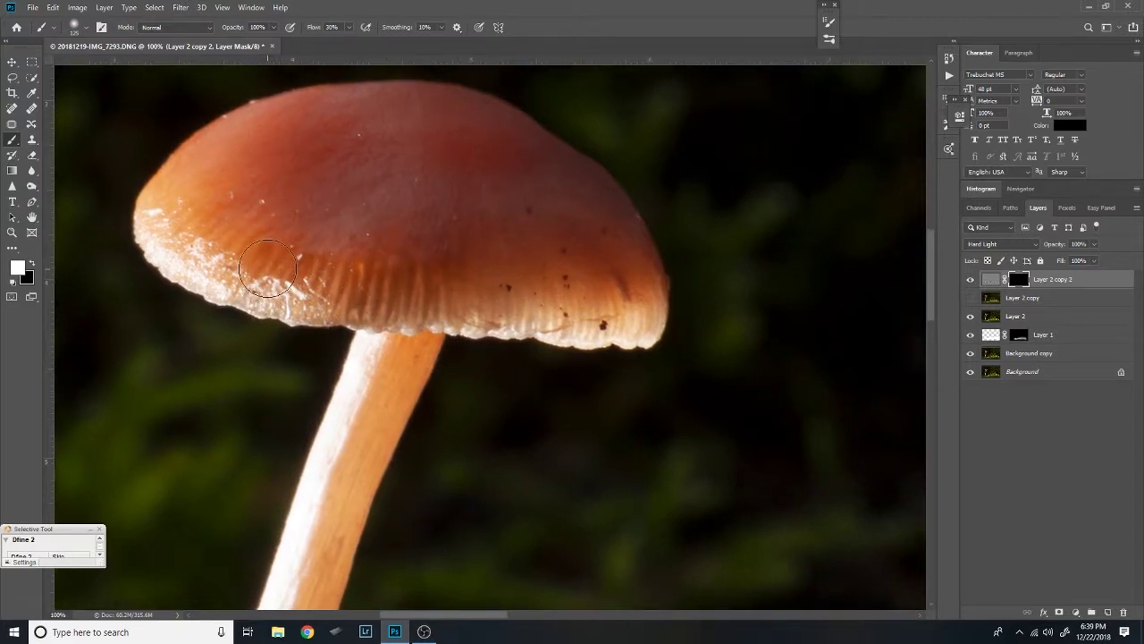
pyautogui.moveTo(267, 268)
pyautogui.mouseDown()
pyautogui.moveTo(306, 298)
pyautogui.moveTo(345, 283)
pyautogui.moveTo(493, 312)
pyautogui.moveTo(608, 312)
pyautogui.moveTo(643, 294)
pyautogui.moveTo(628, 279)
pyautogui.moveTo(595, 281)
pyautogui.moveTo(389, 304)
pyautogui.moveTo(315, 294)
pyautogui.moveTo(155, 236)
pyautogui.moveTo(214, 257)
pyautogui.moveTo(422, 269)
pyautogui.moveTo(608, 302)
pyautogui.moveTo(523, 318)
pyautogui.moveTo(308, 294)
pyautogui.moveTo(387, 315)
pyautogui.moveTo(474, 186)
pyautogui.mouseUp()
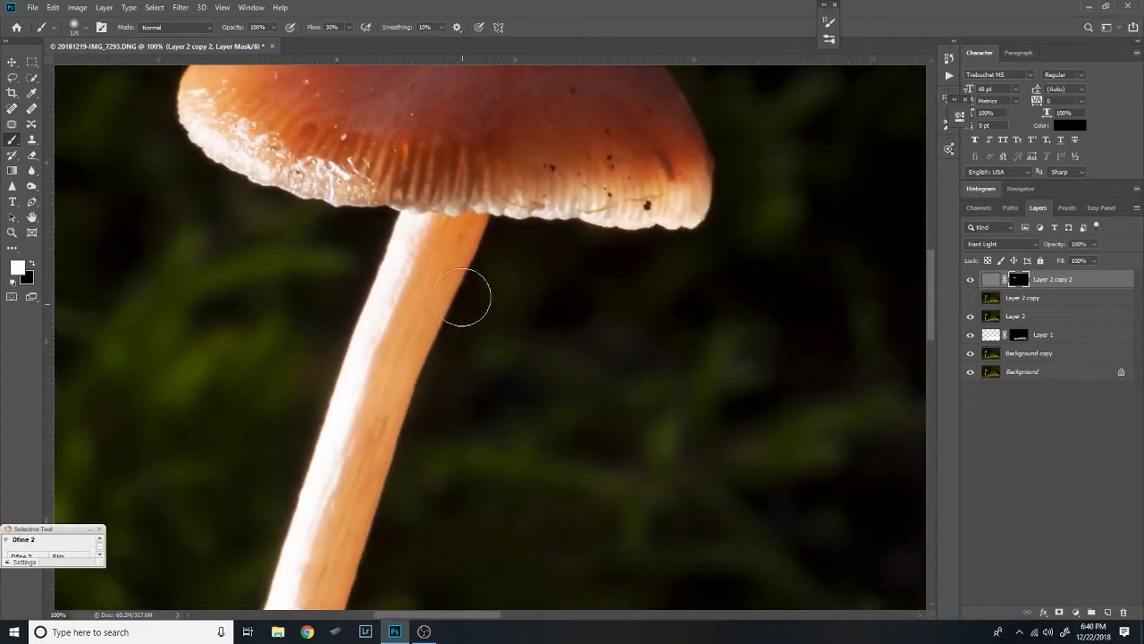
# Paint white on the mask along the mushroom's stem up to the cap to restore the sharpening there.
pyautogui.moveTo(454, 240)
pyautogui.mouseDown()
pyautogui.moveTo(445, 237)
pyautogui.moveTo(453, 256)
pyautogui.moveTo(379, 409)
pyautogui.mouseUp()
pyautogui.moveTo(419, 455); pyautogui.dragTo(449, 175)
pyautogui.moveTo(419, 294)
pyautogui.mouseDown()
pyautogui.moveTo(355, 424)
pyautogui.moveTo(398, 261)
pyautogui.mouseUp()
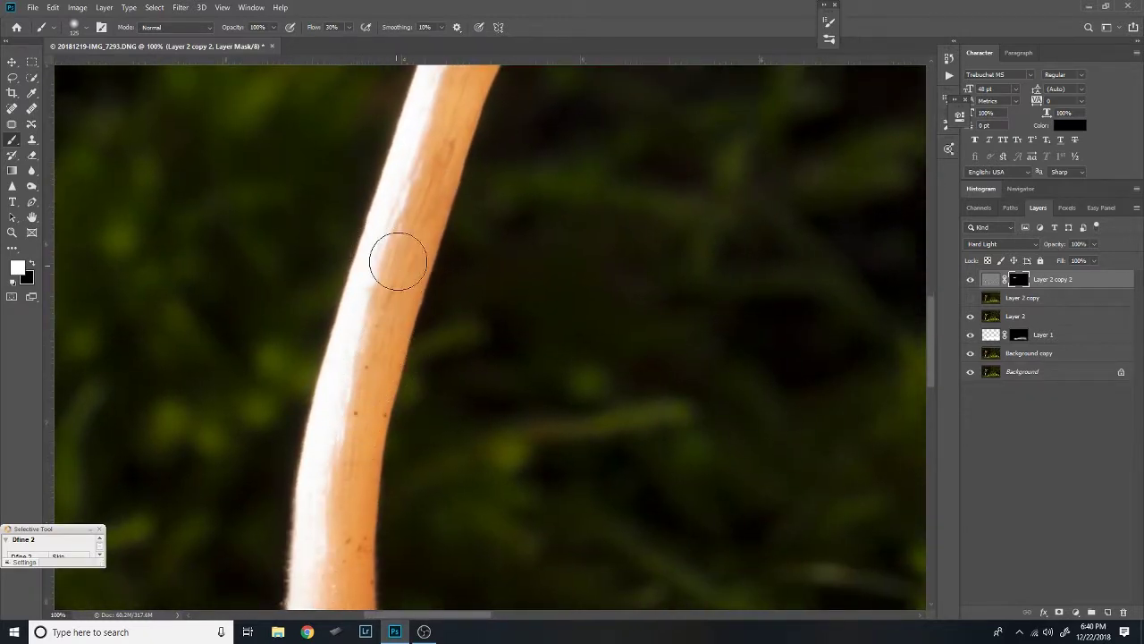
pyautogui.moveTo(439, 159); pyautogui.dragTo(408, 384)
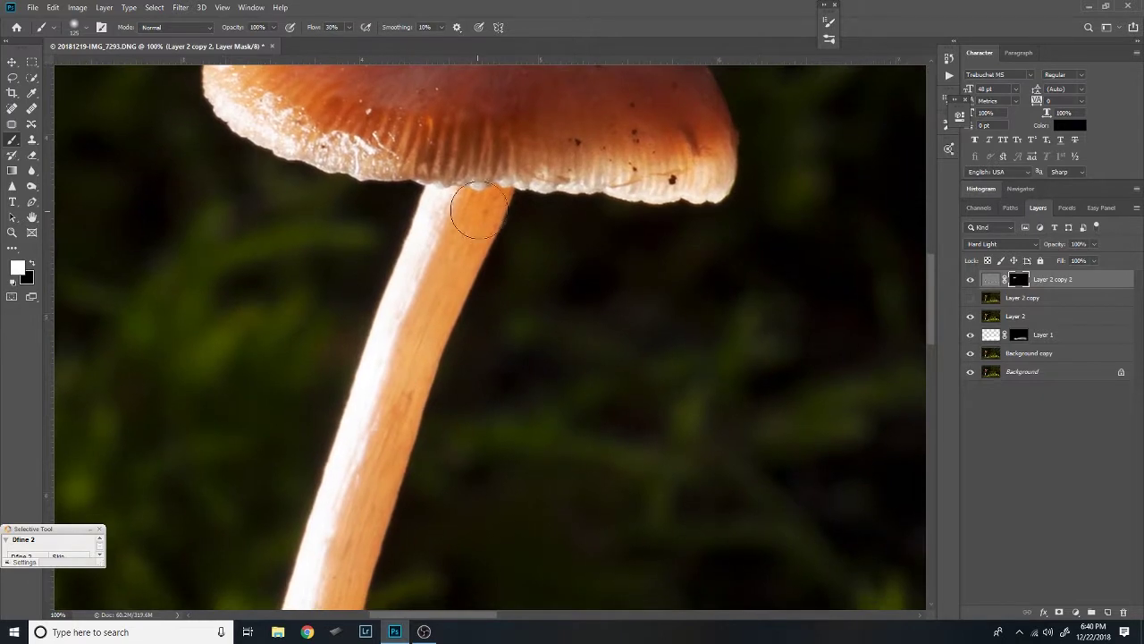
pyautogui.moveTo(479, 211); pyautogui.dragTo(459, 387)
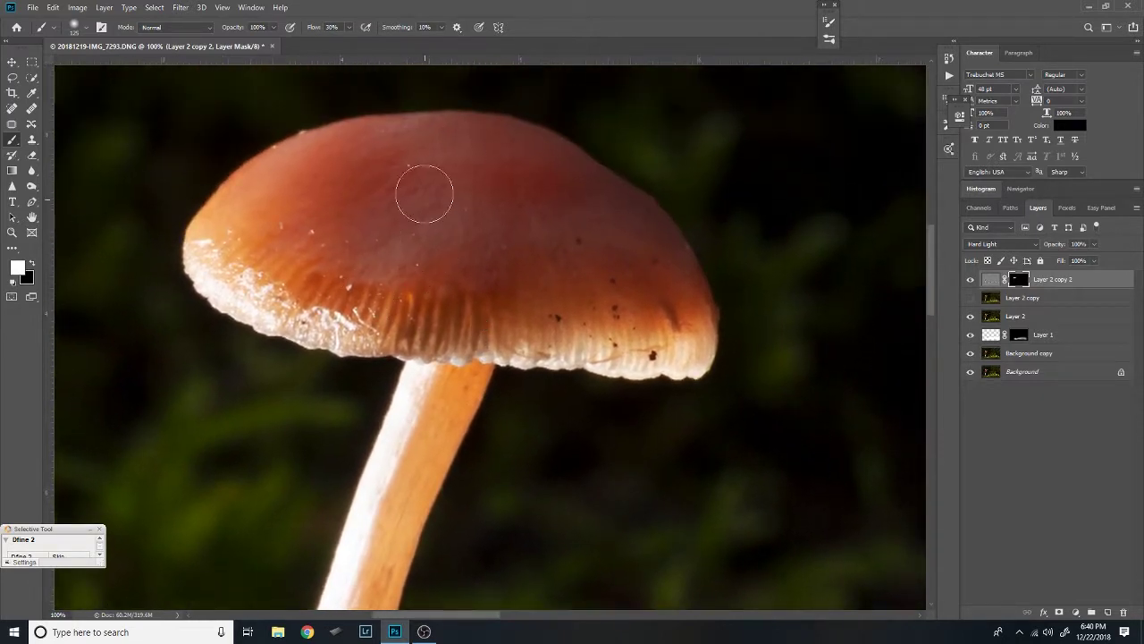
pyautogui.press('[')
pyautogui.press('[')
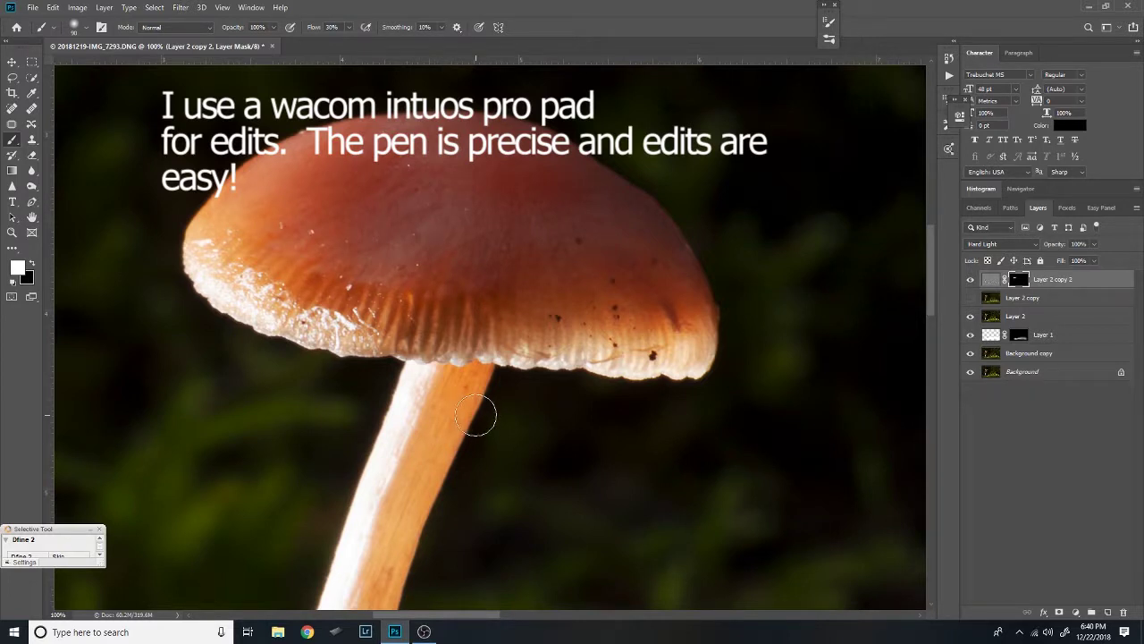
pyautogui.moveTo(475, 414); pyautogui.dragTo(461, 338)
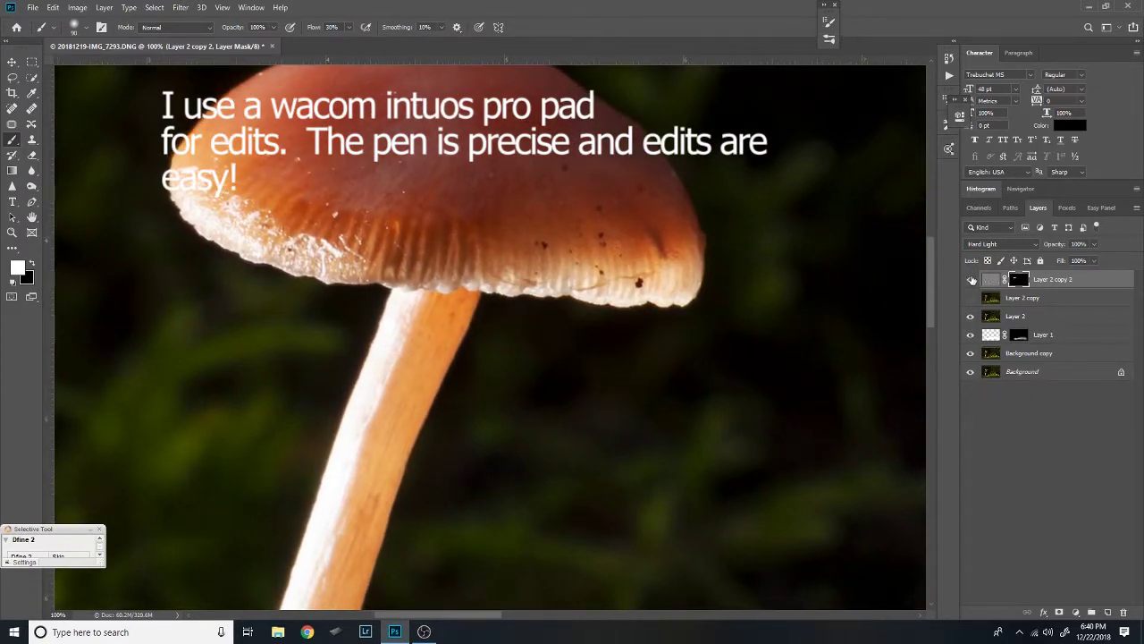
# Compare the masked sharpening hidden and shown, and reduce the opacity of Layer 2 copy 2 to 83%.
pyautogui.click(971, 279)
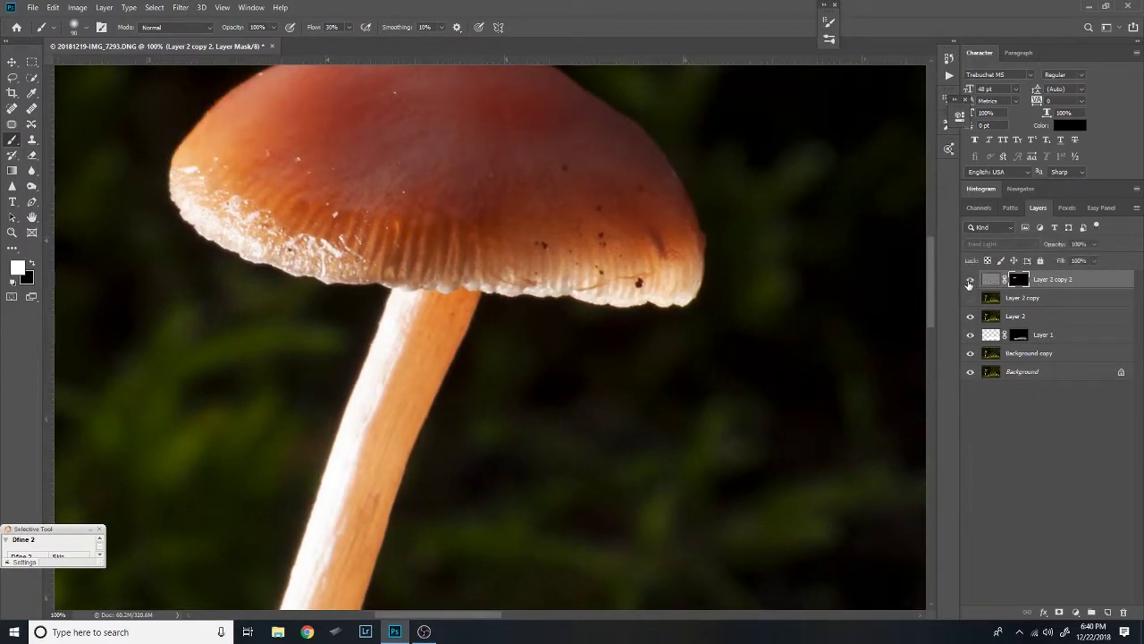
pyautogui.click(970, 280)
pyautogui.press('x')
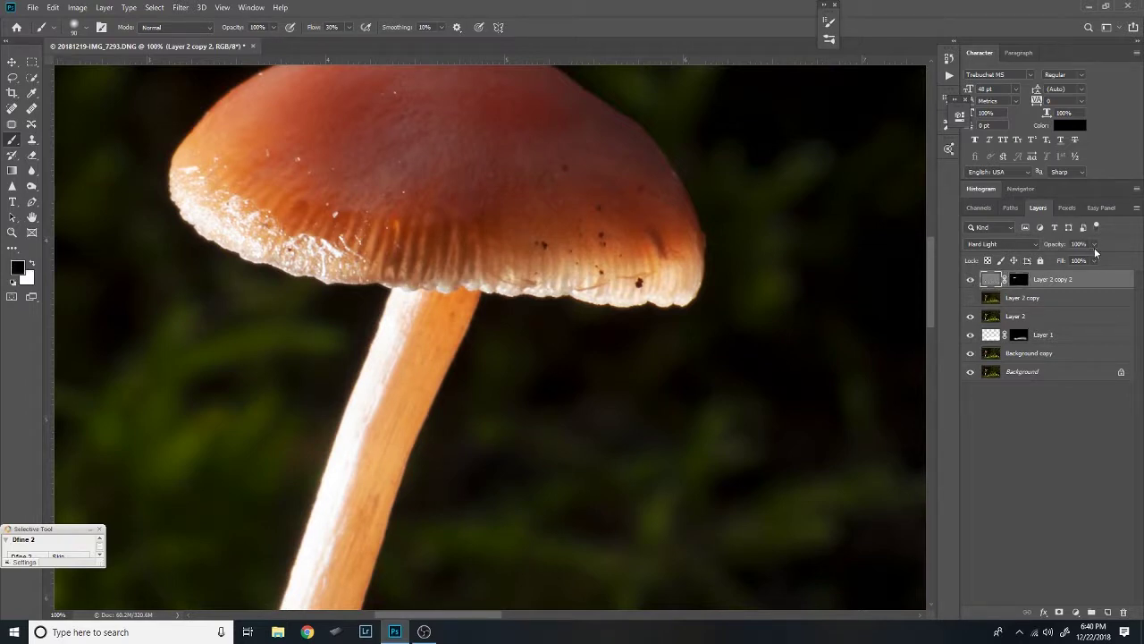
pyautogui.click(1094, 245)
pyautogui.moveTo(1080, 260); pyautogui.dragTo(1085, 261)
pyautogui.press('z')
pyautogui.keyDown('alt'); pyautogui.click(427, 409); pyautogui.keyUp('alt')
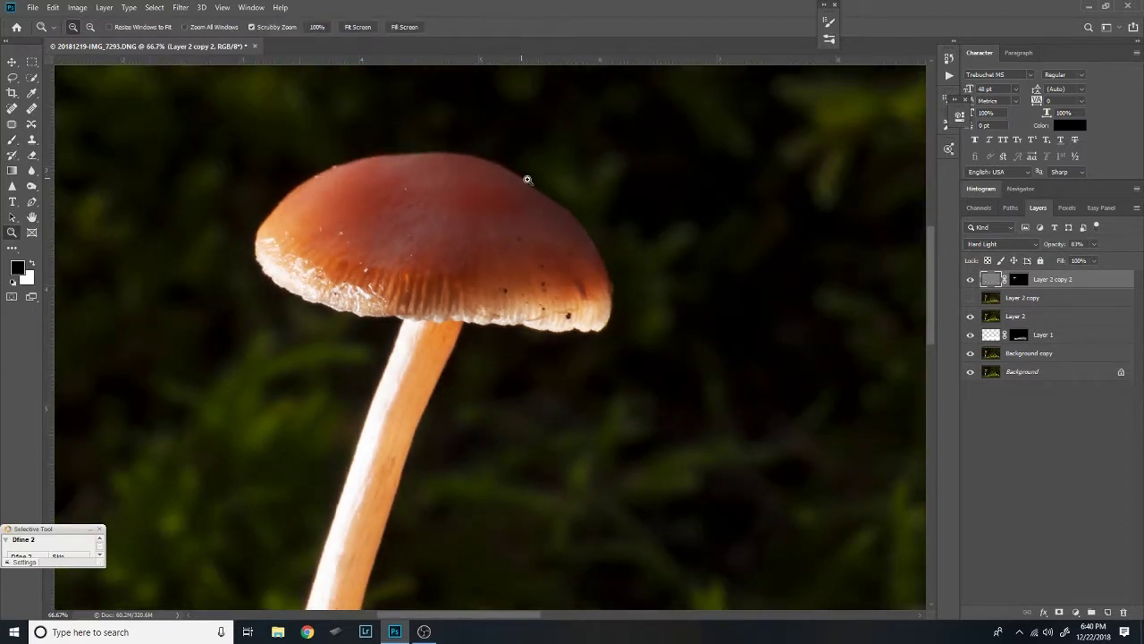
# Examine the stem and gills at 66.7% with the sharpening layer hidden and shown.
pyautogui.press('b')
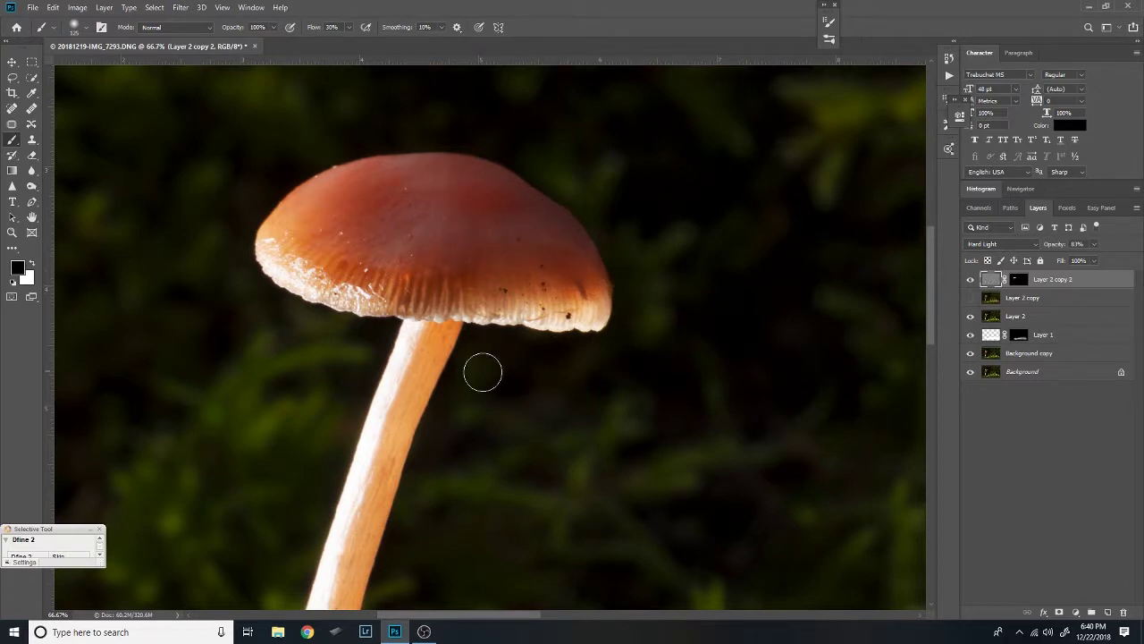
pyautogui.moveTo(480, 370); pyautogui.dragTo(508, 292)
pyautogui.moveTo(451, 369); pyautogui.dragTo(534, 296)
pyautogui.click(971, 279)
pyautogui.click(971, 279)
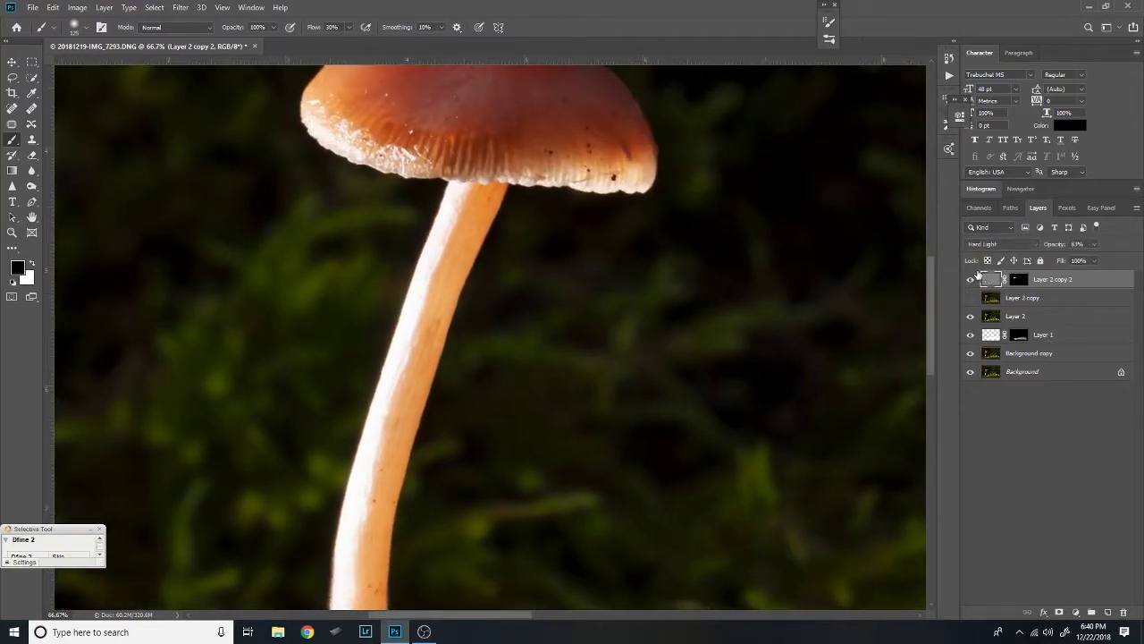
pyautogui.click(971, 280)
pyautogui.click(971, 281)
pyautogui.click(971, 283)
pyautogui.click(972, 286)
pyautogui.click(1019, 280)
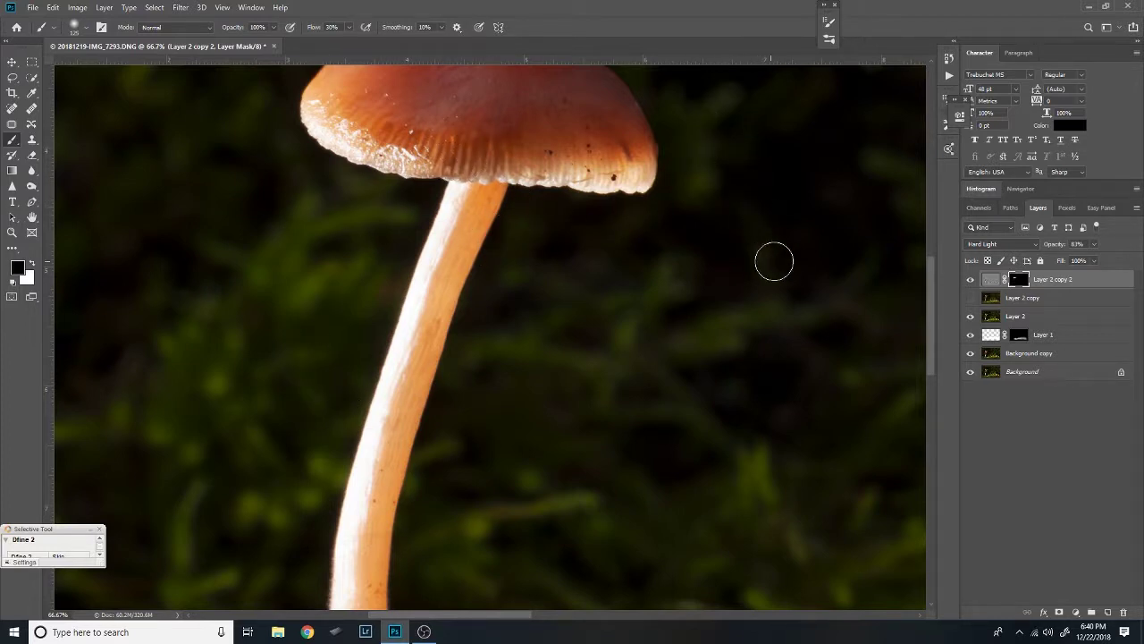
pyautogui.click(972, 280)
pyautogui.click(972, 280)
# Review the cap and the overall picture down to 25% with the sharpening layer hidden and shown.
pyautogui.moveTo(554, 155); pyautogui.dragTo(572, 225)
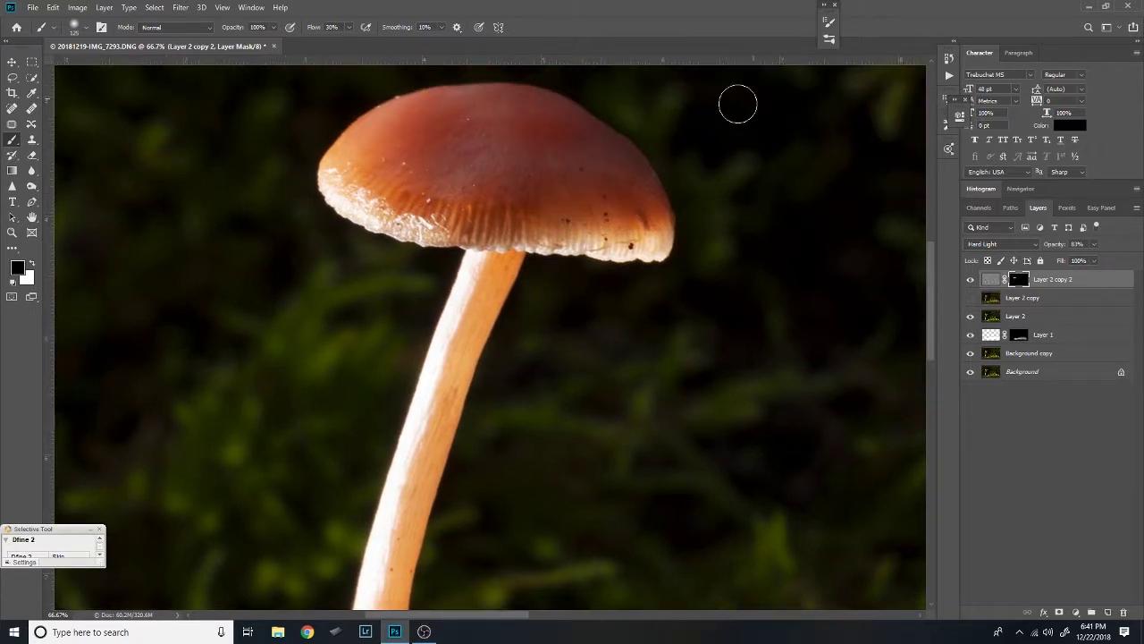
pyautogui.press('z')
pyautogui.keyDown('alt'); pyautogui.click(545, 241); pyautogui.keyUp('alt')
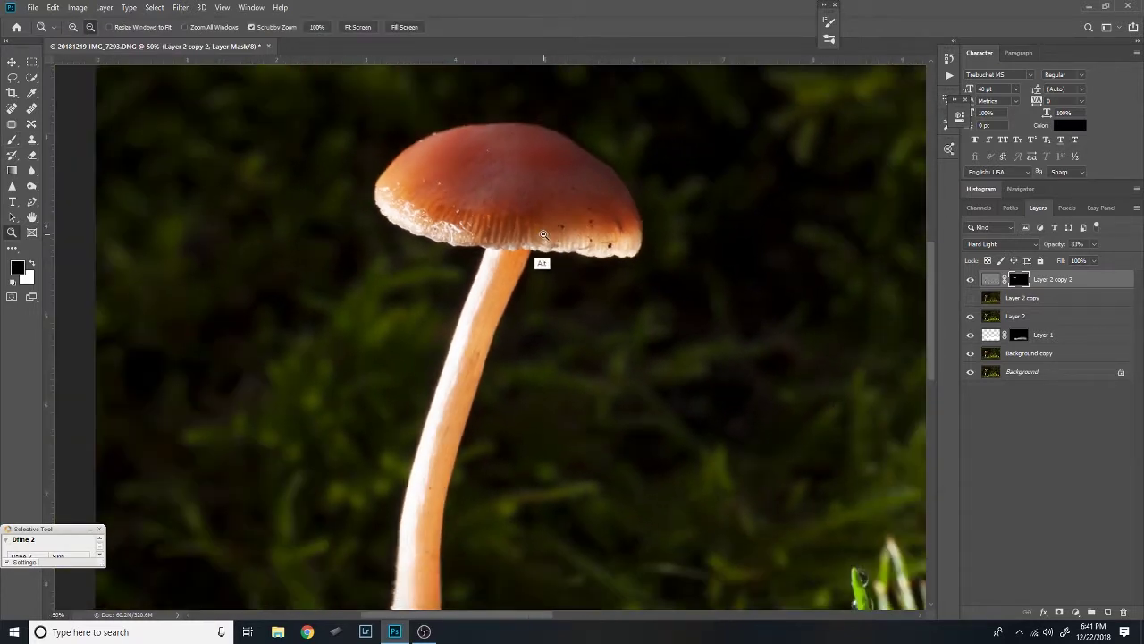
pyautogui.keyDown('alt'); pyautogui.click(542, 233); pyautogui.keyUp('alt')
pyautogui.keyDown('alt'); pyautogui.click(545, 233); pyautogui.keyUp('alt')
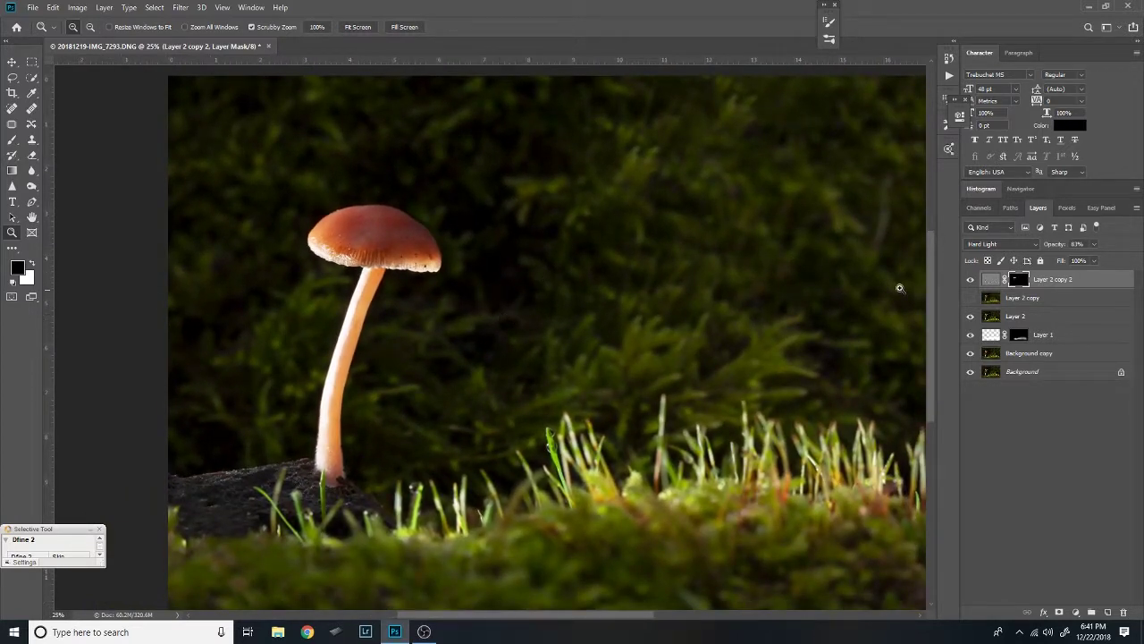
pyautogui.click(970, 279)
pyautogui.click(972, 278)
pyautogui.click(972, 278)
pyautogui.click(971, 278)
# Merge the layers from Layer 2 copy 2 down to Background copy, and compare the merged layer with the original Background.
pyautogui.hotkey('ctrl', 'shift', 'e')
pyautogui.hotkey('ctrl', 'z')
pyautogui.keyDown('shift'); pyautogui.click(1047, 356); pyautogui.keyUp('shift')
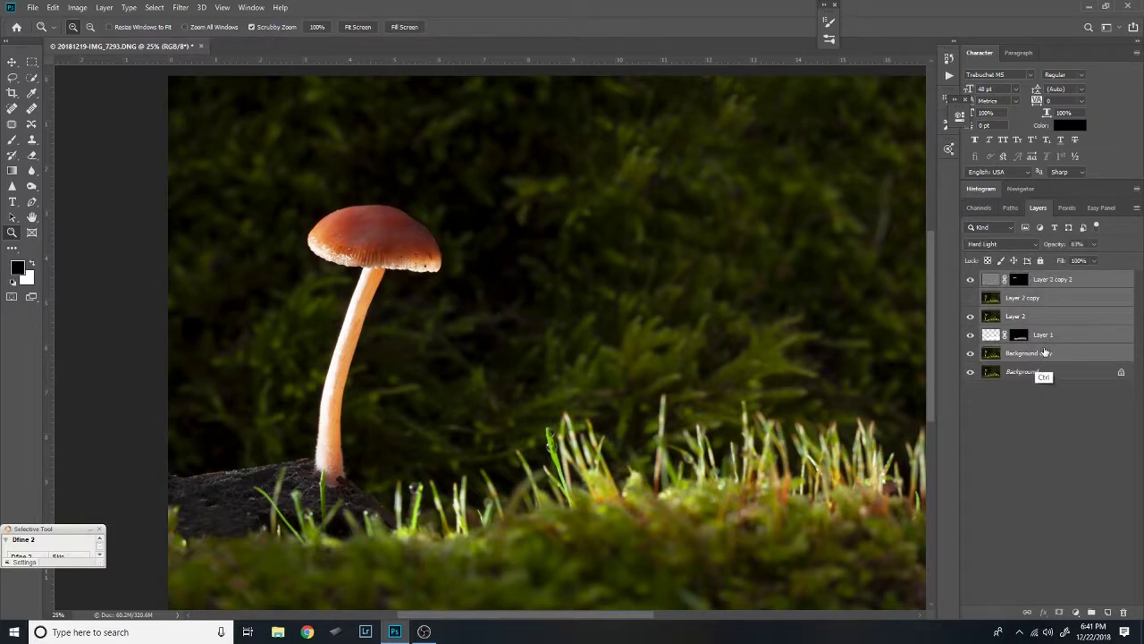
pyautogui.hotkey('ctrl', 'e')
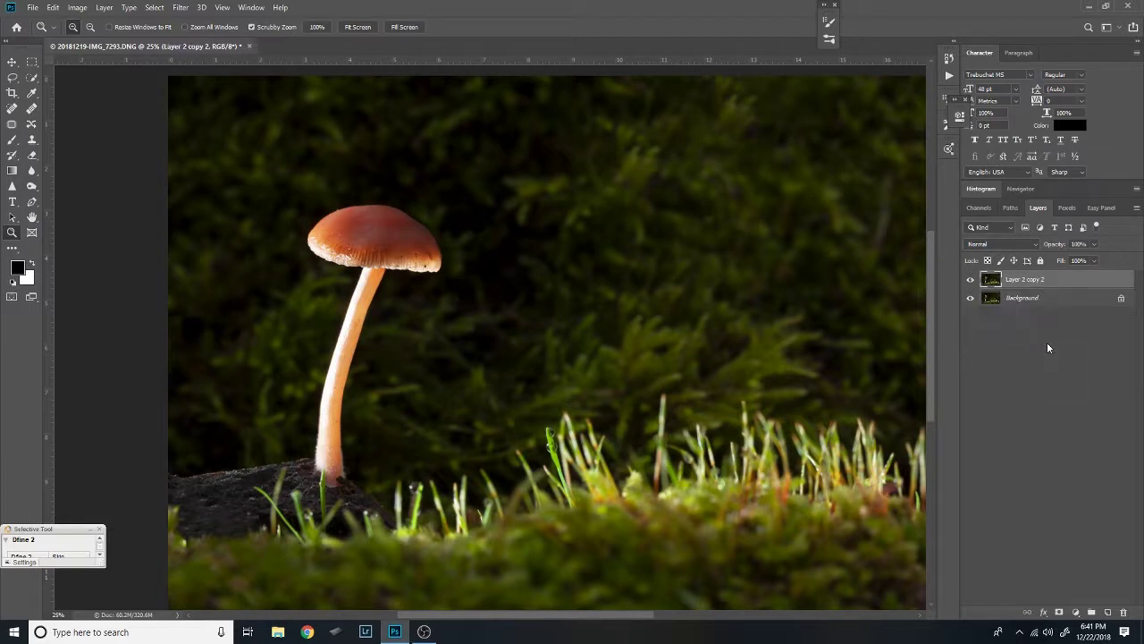
pyautogui.click(971, 280)
pyautogui.click(970, 280)
pyautogui.click(972, 281)
pyautogui.click(972, 281)
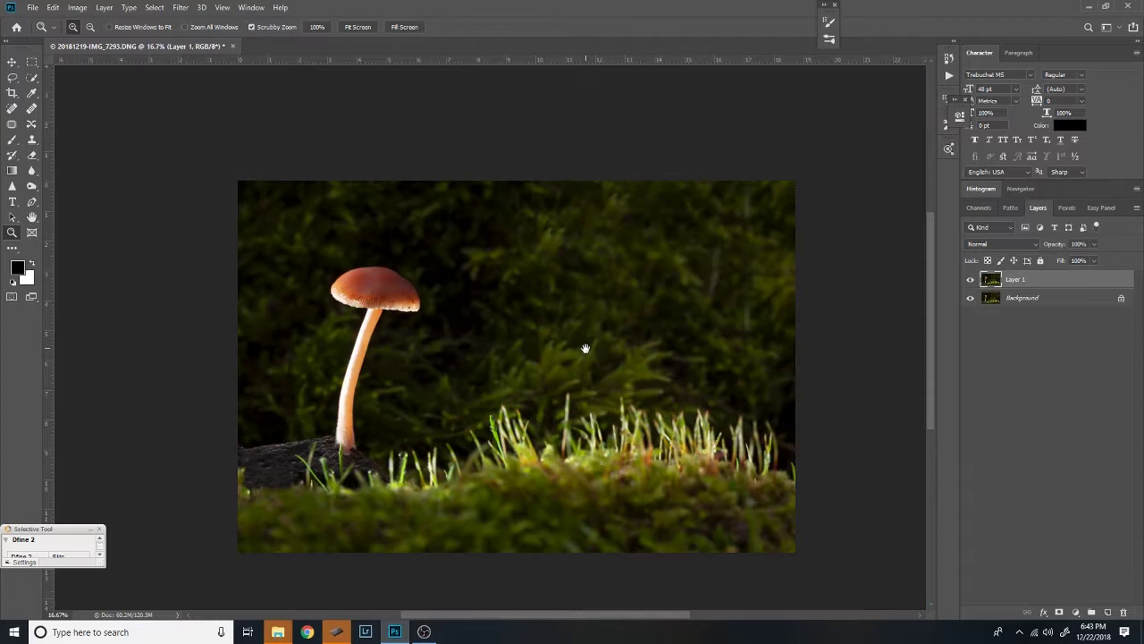
# Duplicate Layer 1 and open the Smart Sharpen filter for the copy.
pyautogui.moveTo(585, 345); pyautogui.dragTo(598, 317)
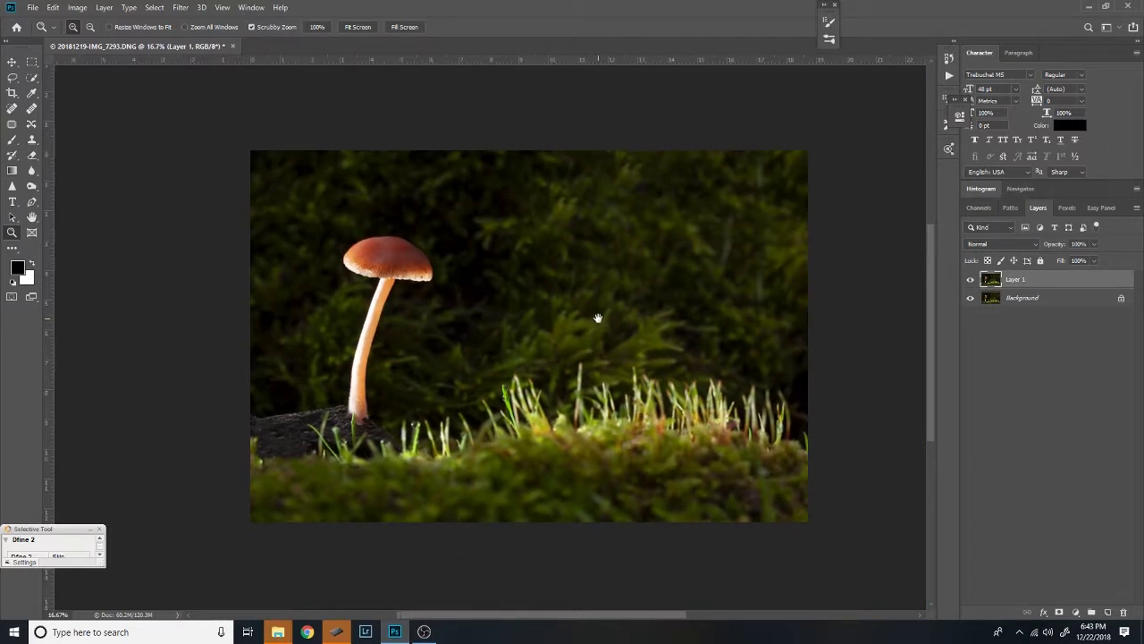
pyautogui.hotkey('ctrl', 'j')
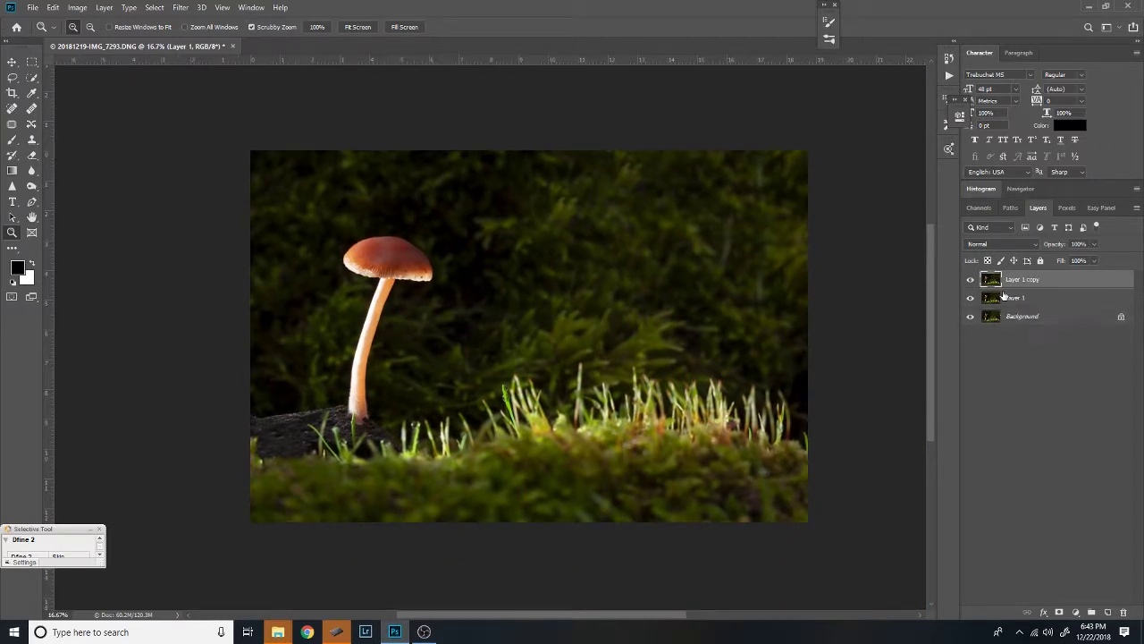
pyautogui.click(183, 9)
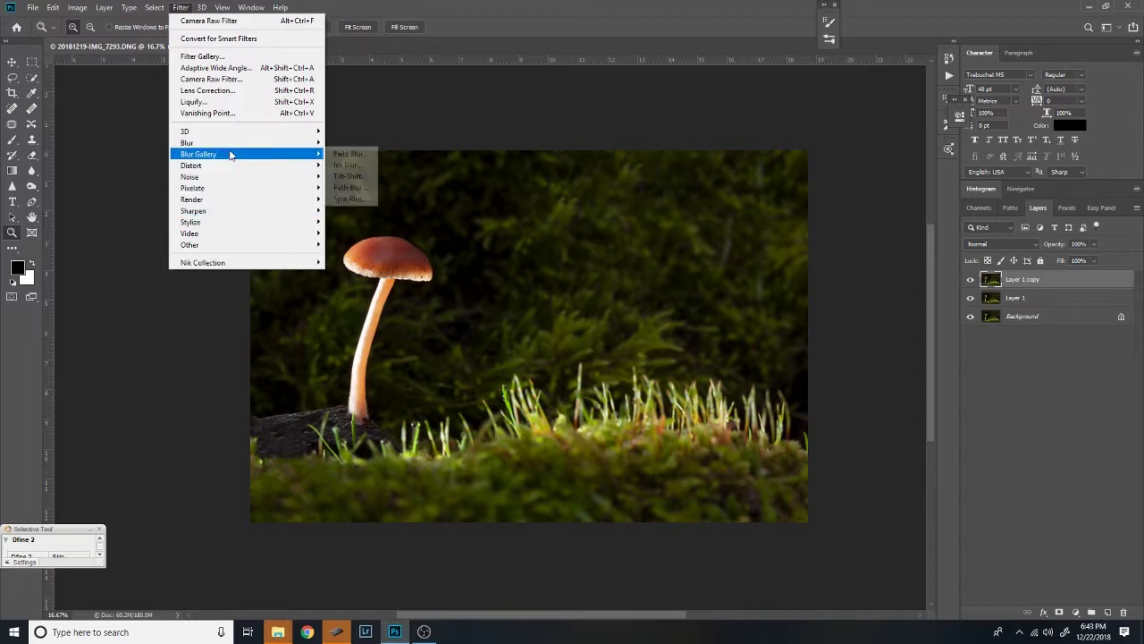
pyautogui.moveTo(216, 216)
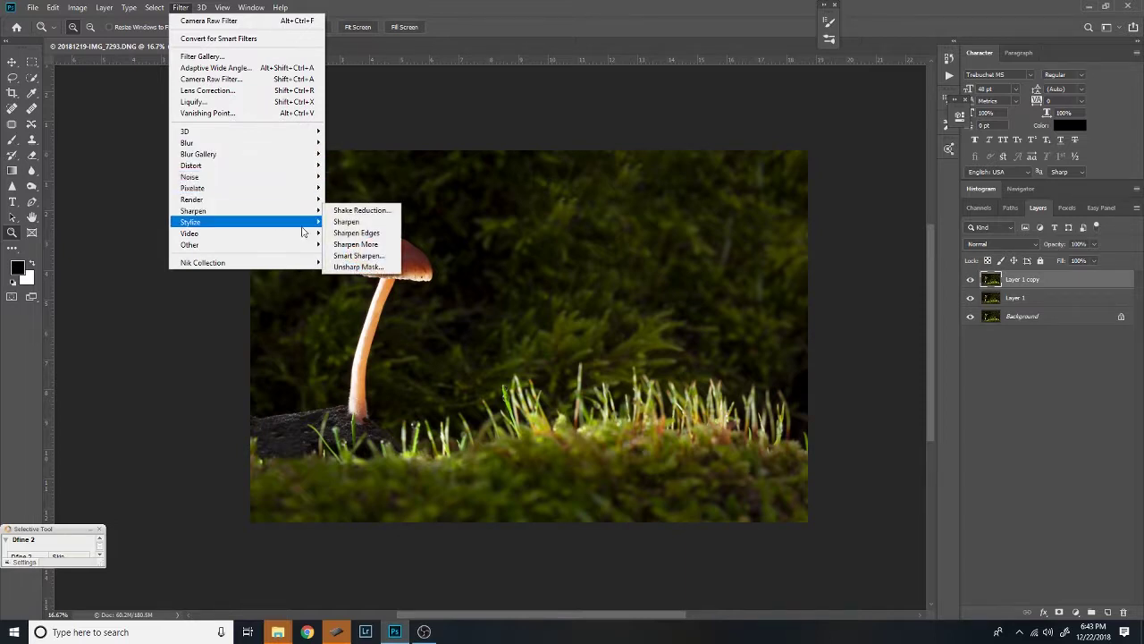
pyautogui.click(350, 256)
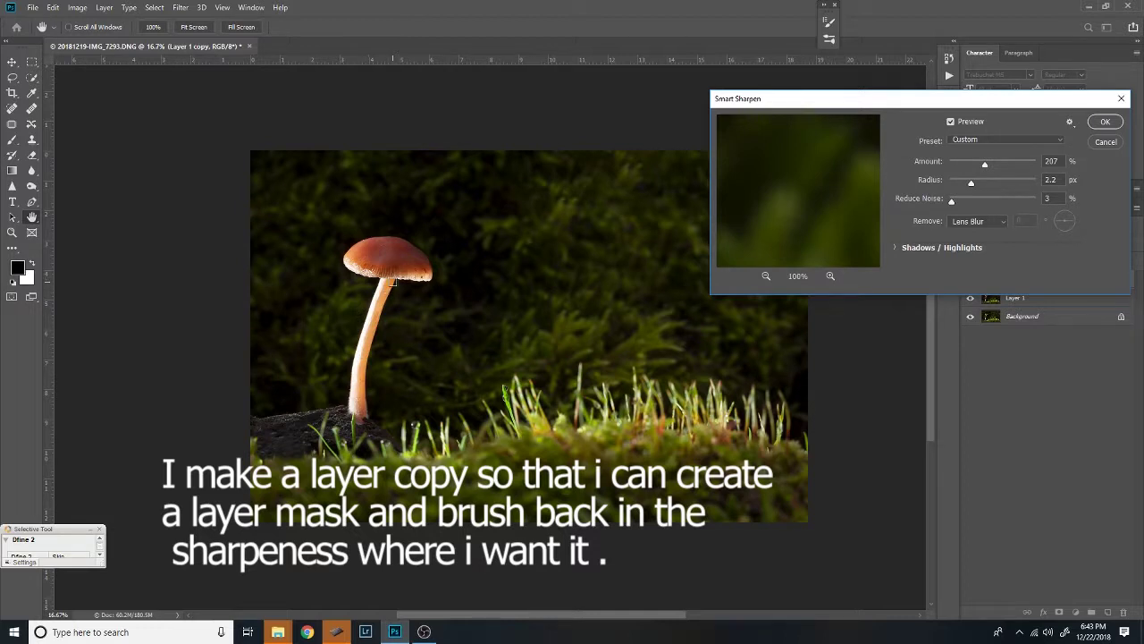
# Preview the stem and apply Smart Sharpen with amount 207%, radius 2.2 px, reduce noise 3% and lens blur removal.
pyautogui.click(389, 284)
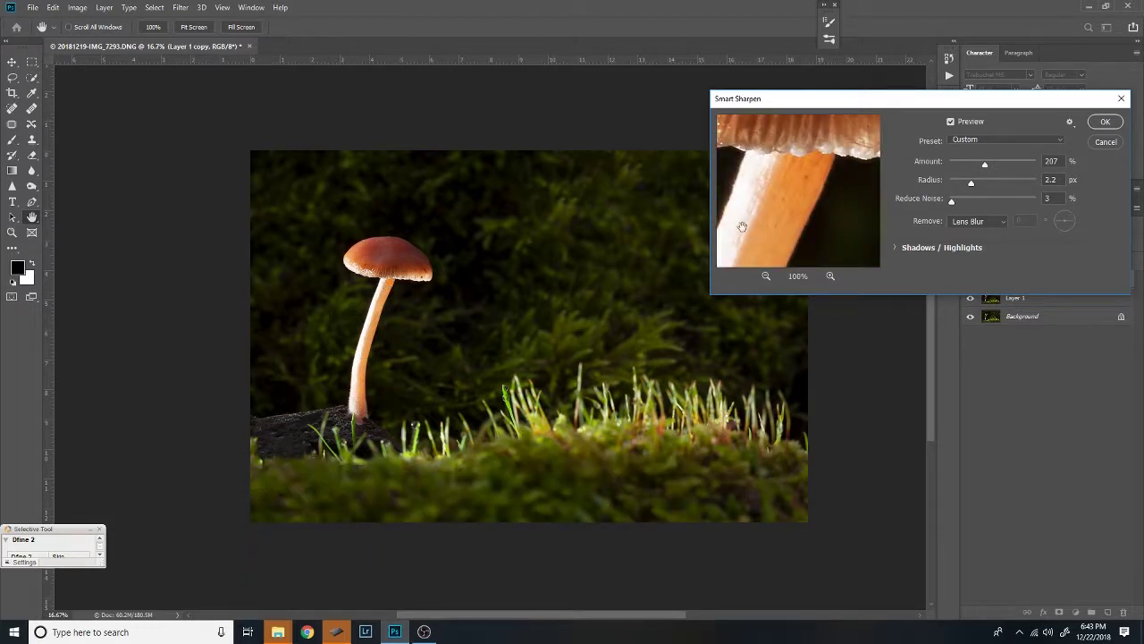
pyautogui.moveTo(793, 216); pyautogui.dragTo(778, 158)
pyautogui.moveTo(764, 199); pyautogui.dragTo(785, 194)
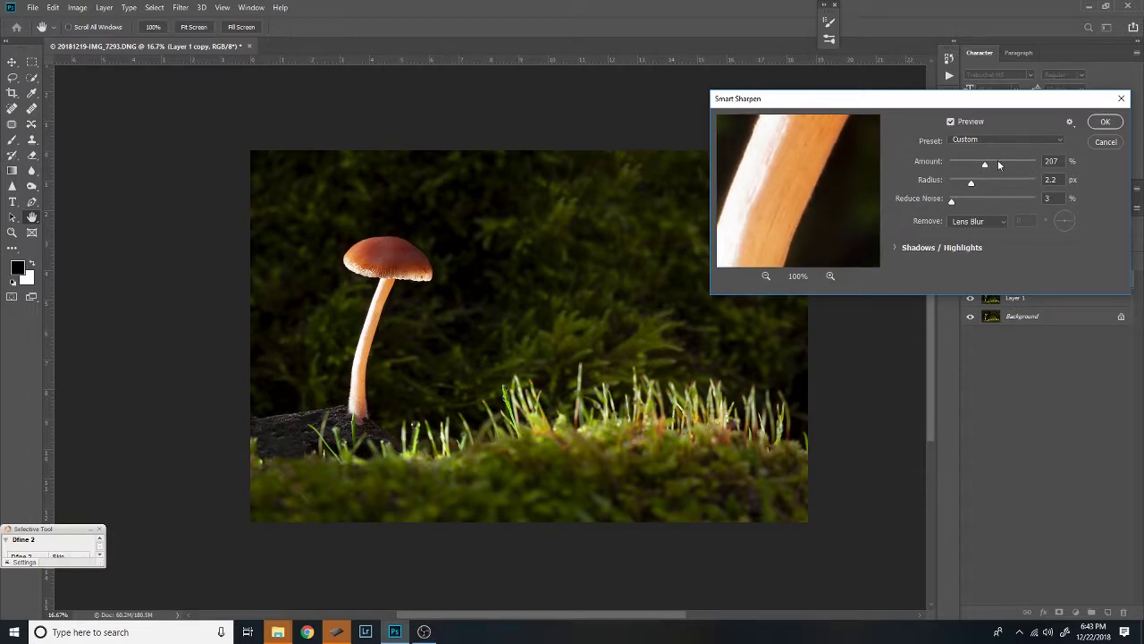
pyautogui.moveTo(838, 182); pyautogui.dragTo(820, 204)
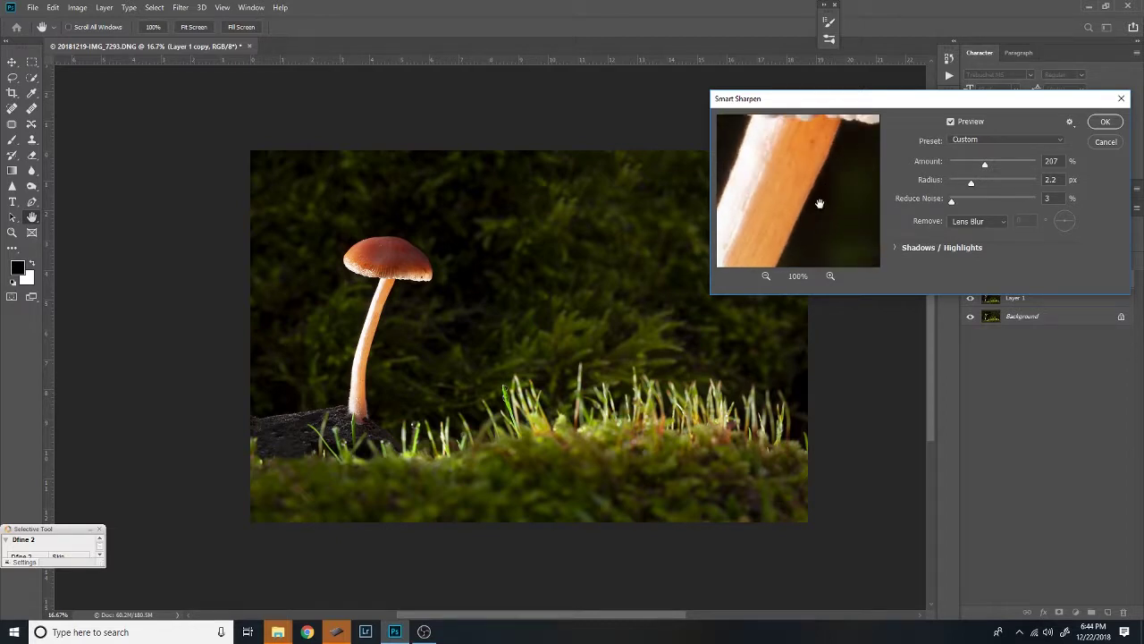
pyautogui.click(1105, 121)
pyautogui.press('z')
pyautogui.moveTo(379, 272); pyautogui.dragTo(380, 274)
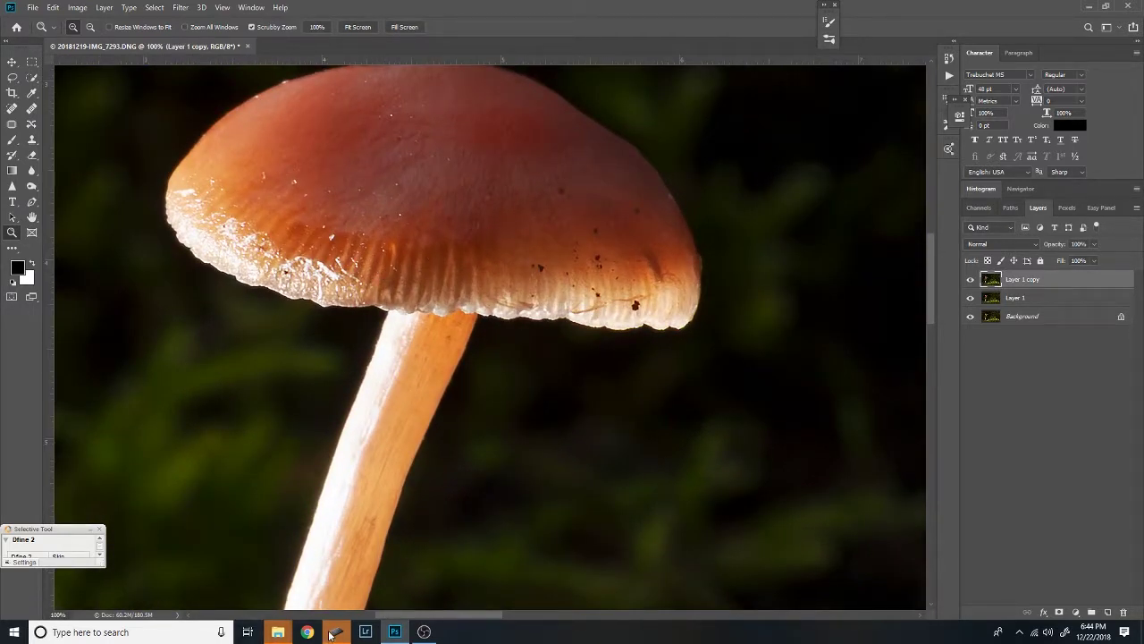
# Close the Wacom Tablet Properties window and return to the mushroom photo.
pyautogui.moveTo(330, 635)
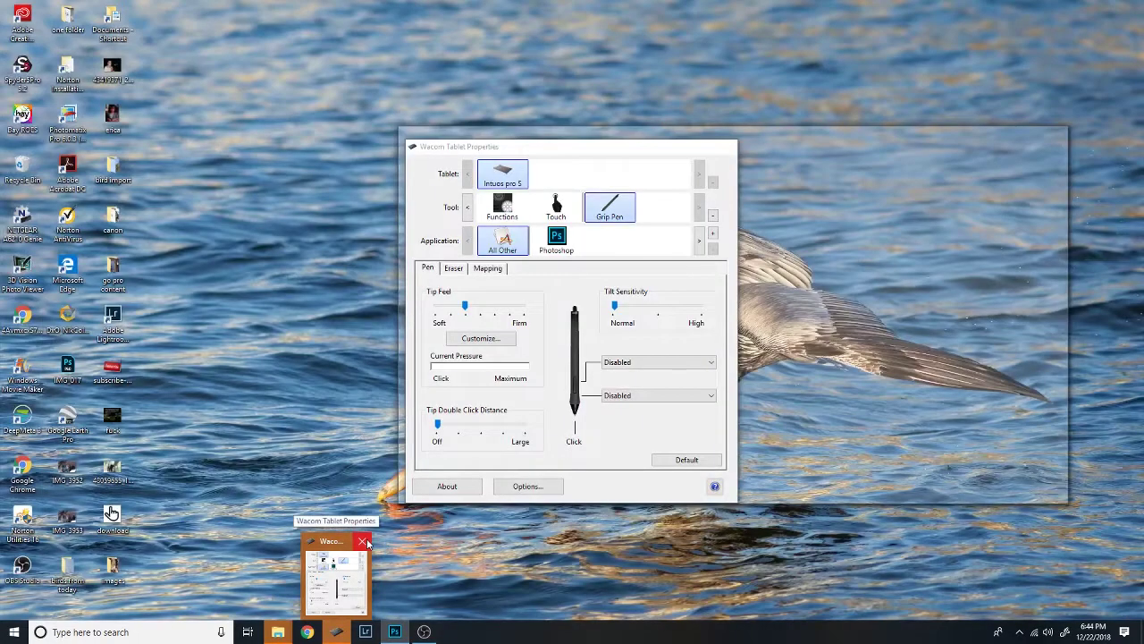
pyautogui.click(364, 541)
pyautogui.moveTo(277, 636)
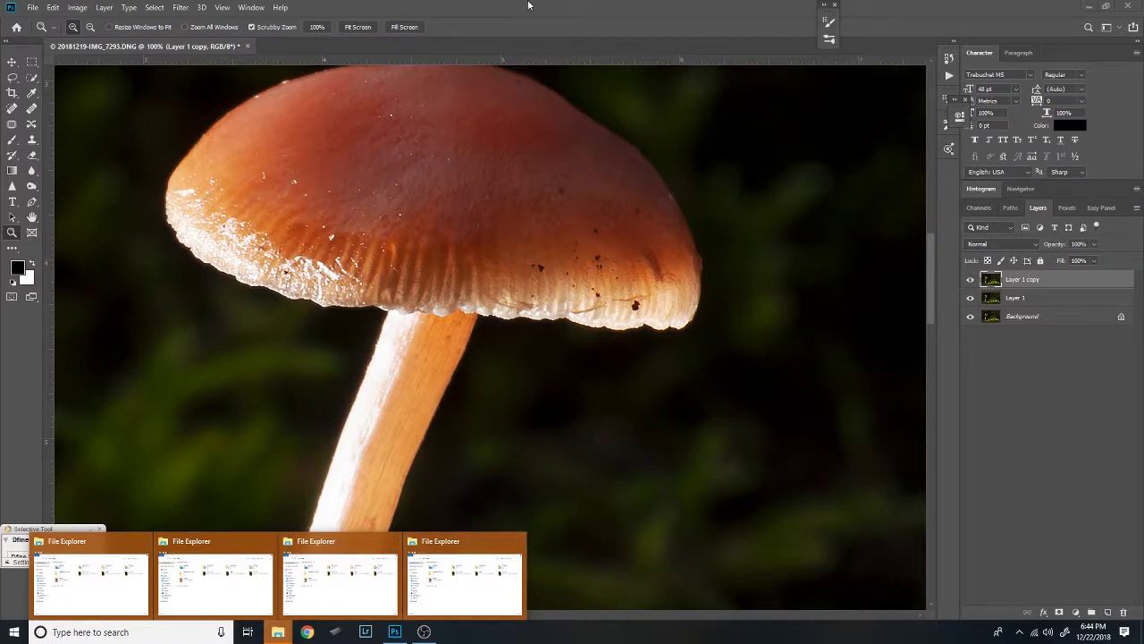
pyautogui.click(630, 11)
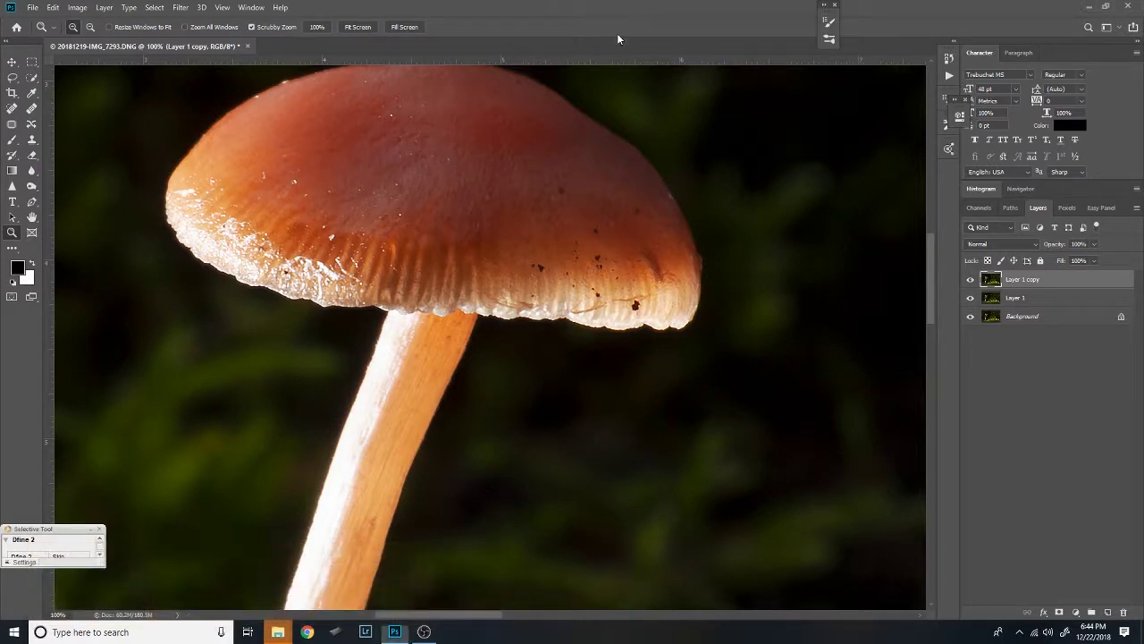
# Compare the cap and stem at 100% with the sharpened Layer 1 copy hidden and shown.
pyautogui.click(972, 284)
pyautogui.click(972, 282)
pyautogui.click(972, 283)
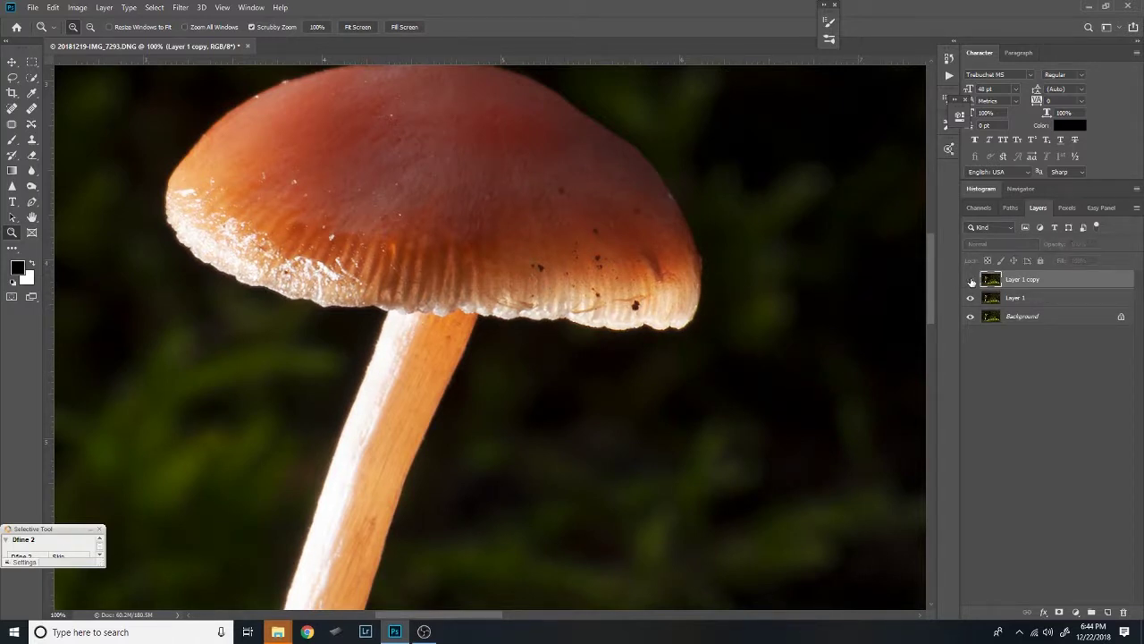
pyautogui.click(972, 283)
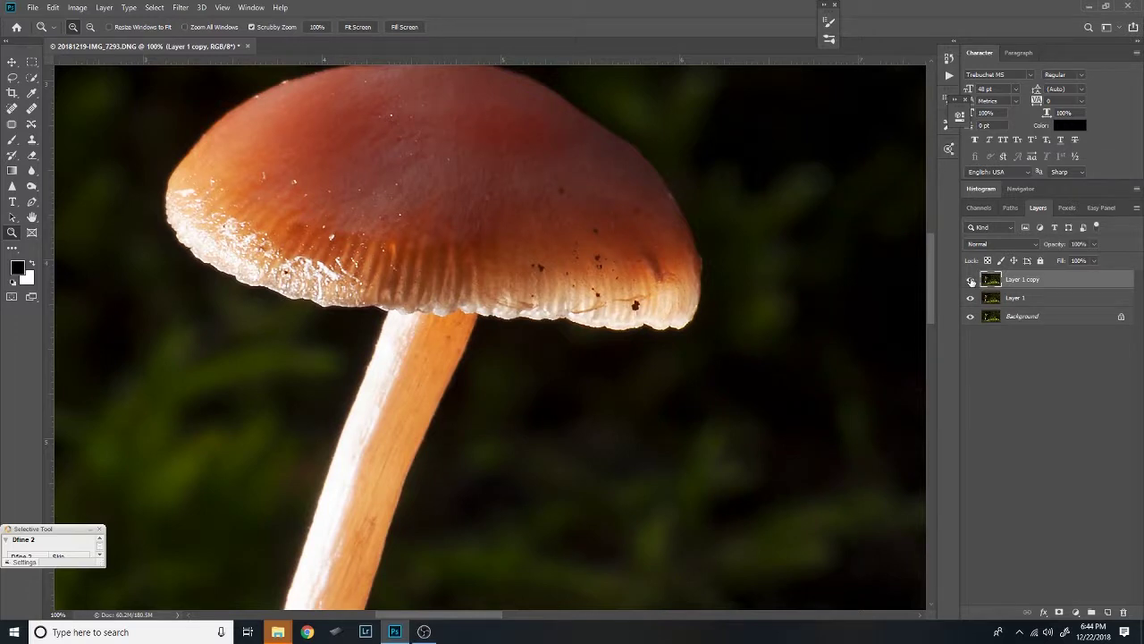
pyautogui.moveTo(495, 470); pyautogui.dragTo(696, 247)
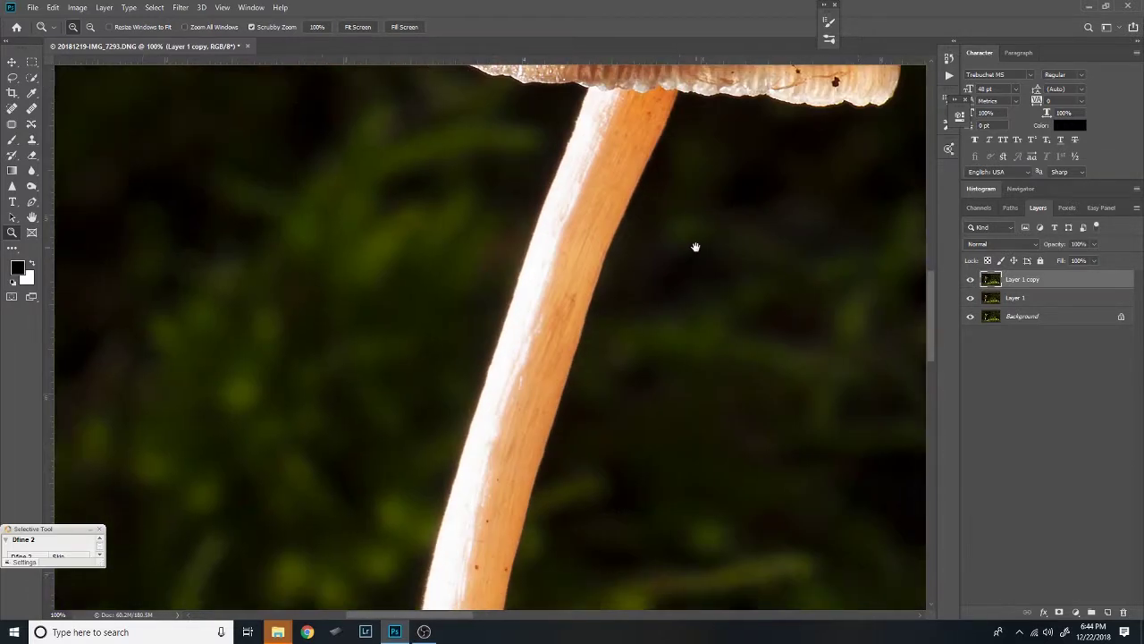
pyautogui.click(972, 282)
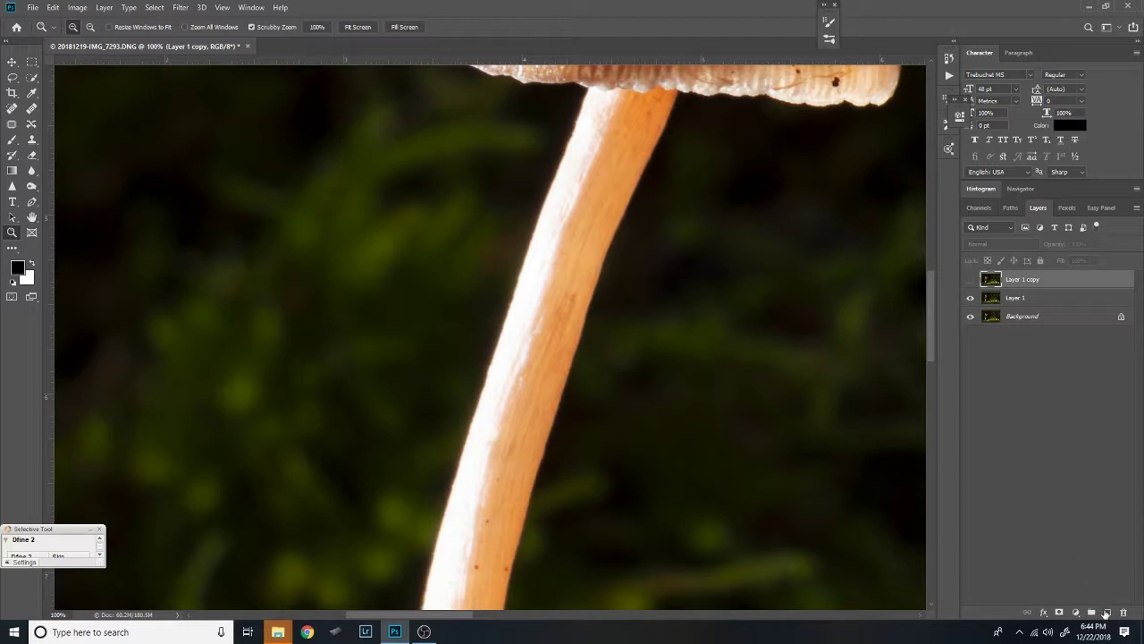
# Outline the upper stem with a bright red brush on a new layer above Layer 1 copy.
pyautogui.click(1107, 612)
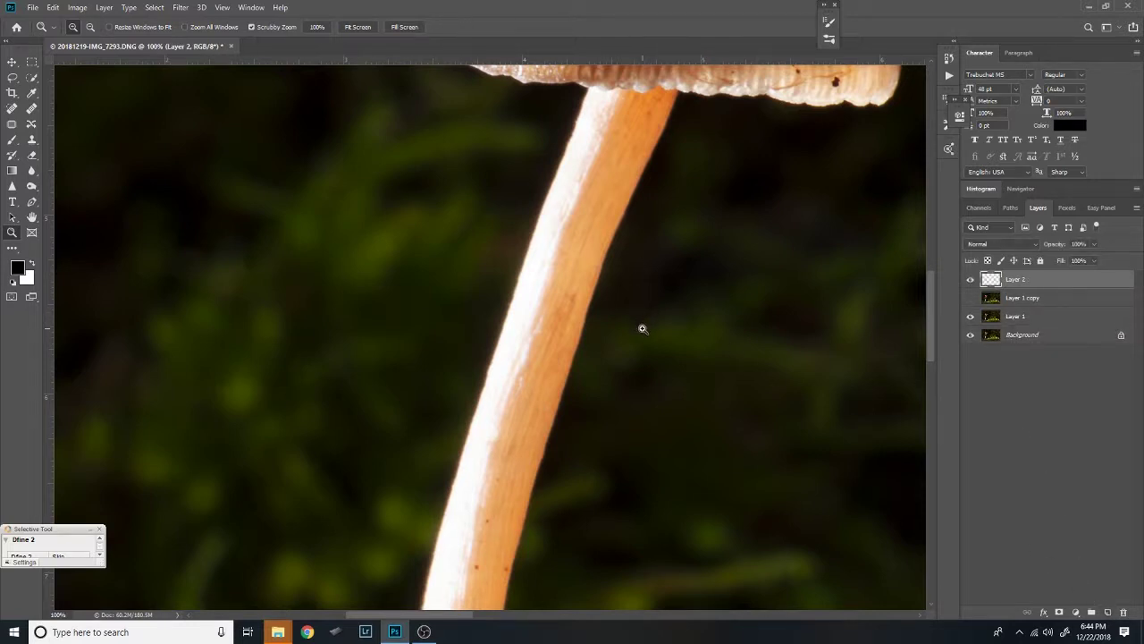
pyautogui.press('b')
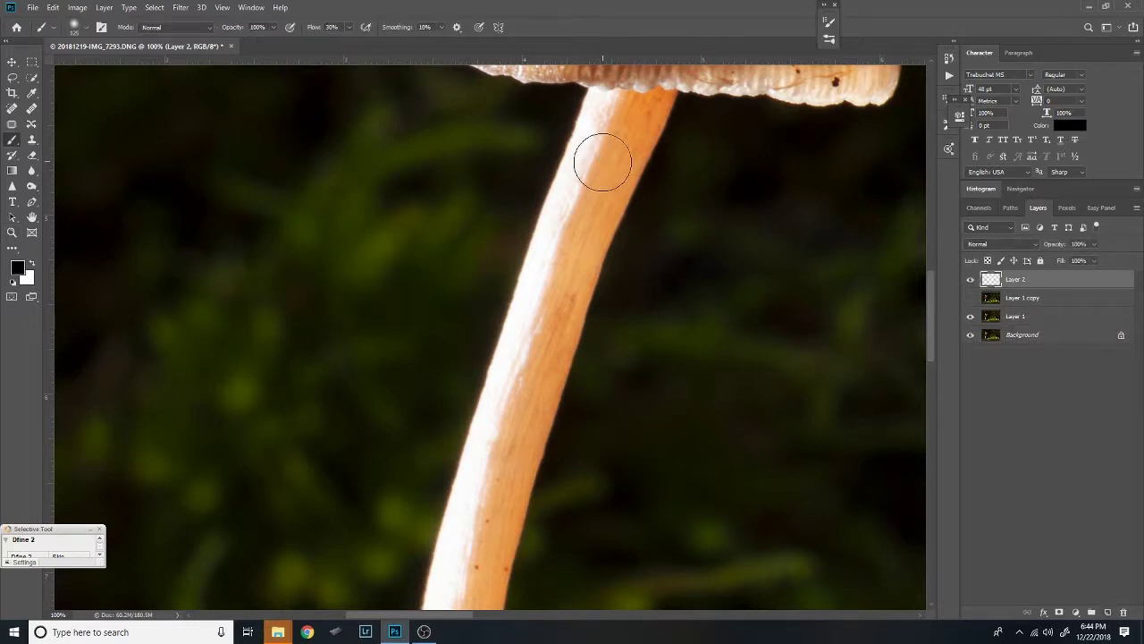
pyautogui.click(19, 268)
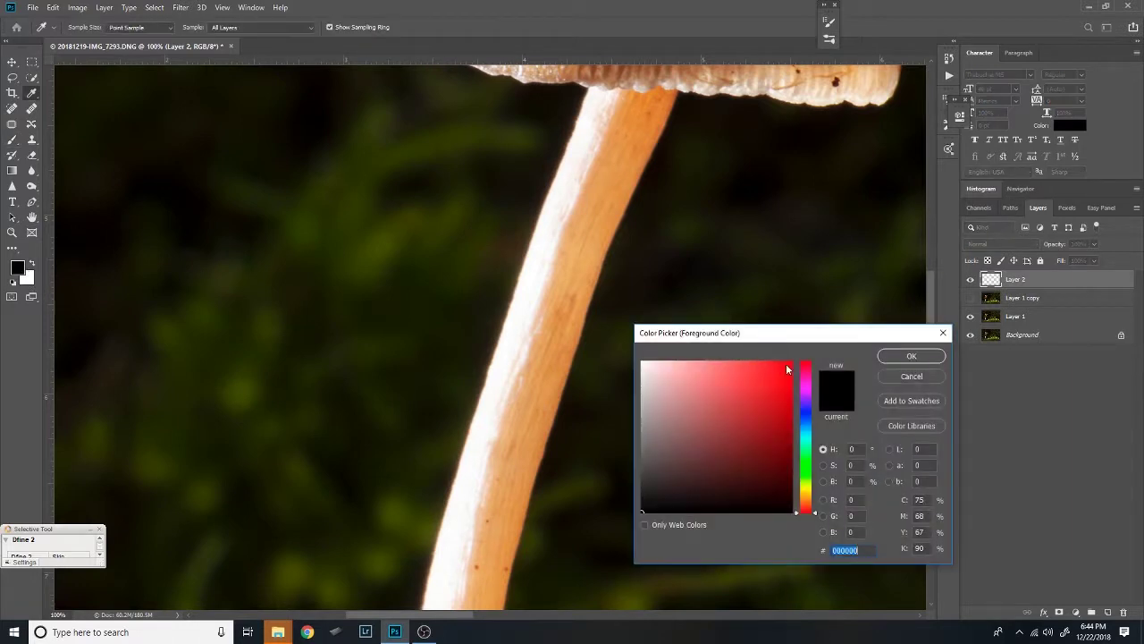
pyautogui.click(789, 366)
pyautogui.click(911, 355)
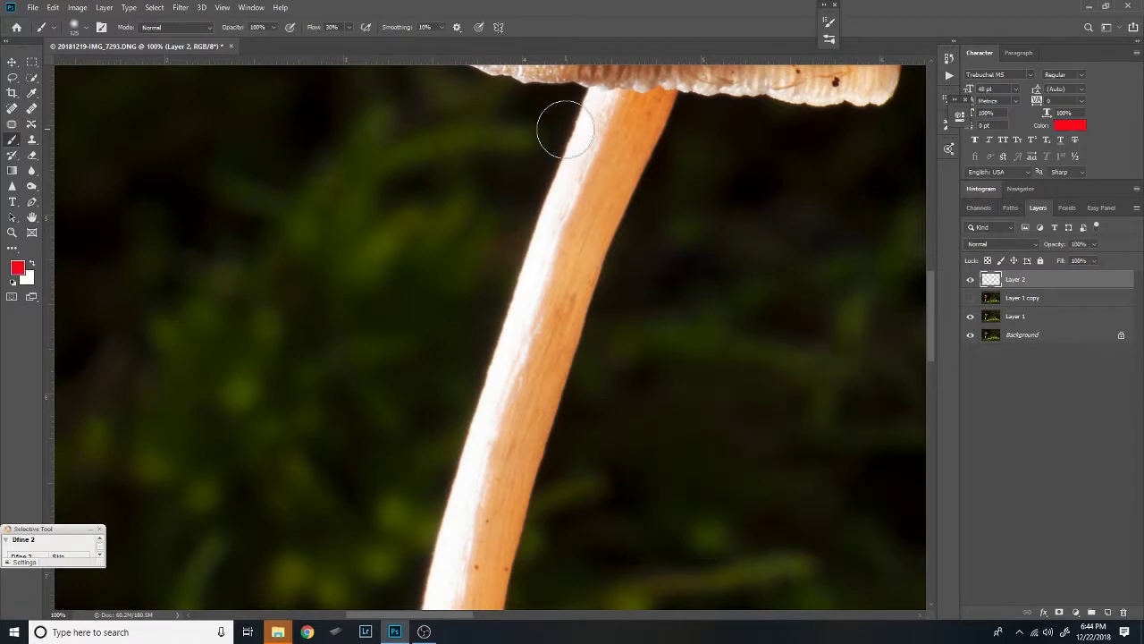
pyautogui.moveTo(580, 84); pyautogui.dragTo(442, 398)
pyautogui.moveTo(437, 437)
pyautogui.mouseDown()
pyautogui.moveTo(606, 490)
pyautogui.moveTo(671, 139)
pyautogui.moveTo(583, 87)
pyautogui.mouseUp()
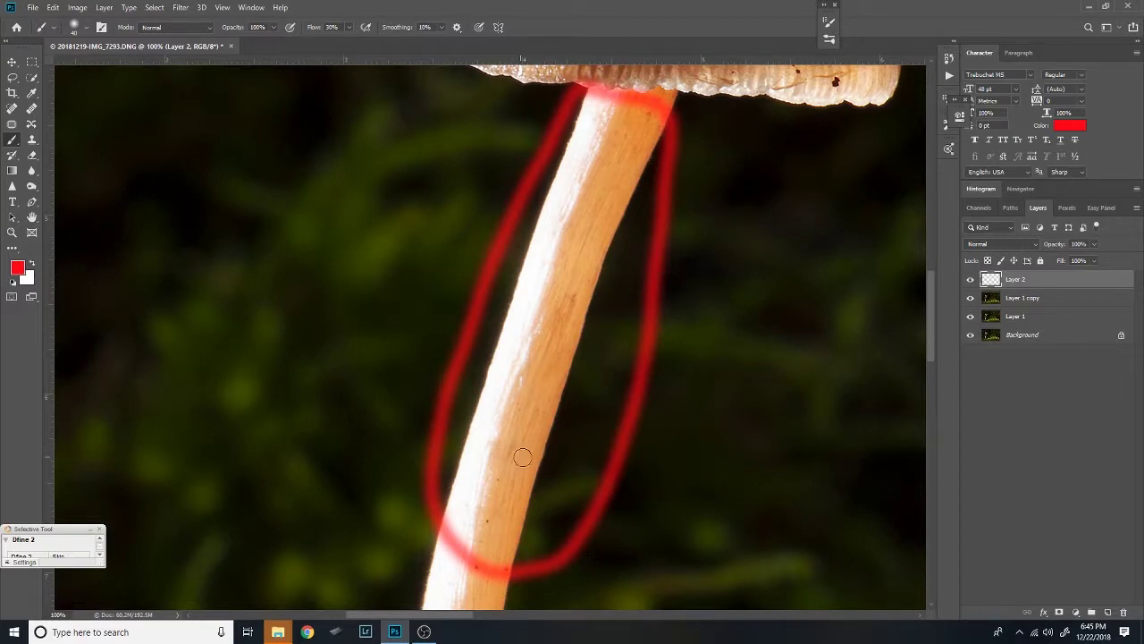
# Compare the outlined stem with the sharpened layer shown and hidden, and delete the red annotation layer.
pyautogui.click(971, 299)
pyautogui.click(971, 299)
pyautogui.press('Delete')
# Add a black layer mask to Layer 1 copy and set the brush to white with 100% flow.
pyautogui.moveTo(661, 255)
pyautogui.mouseDown()
pyautogui.moveTo(360, 414)
pyautogui.moveTo(301, 345)
pyautogui.mouseUp()
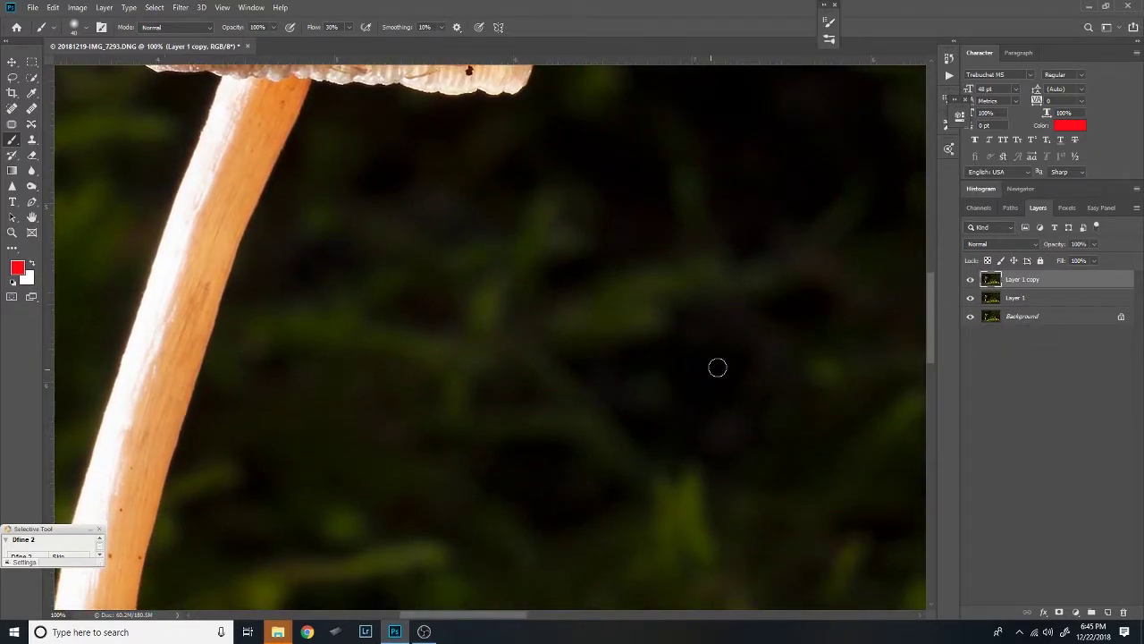
pyautogui.keyDown('alt'); pyautogui.click(1059, 612); pyautogui.keyUp('alt')
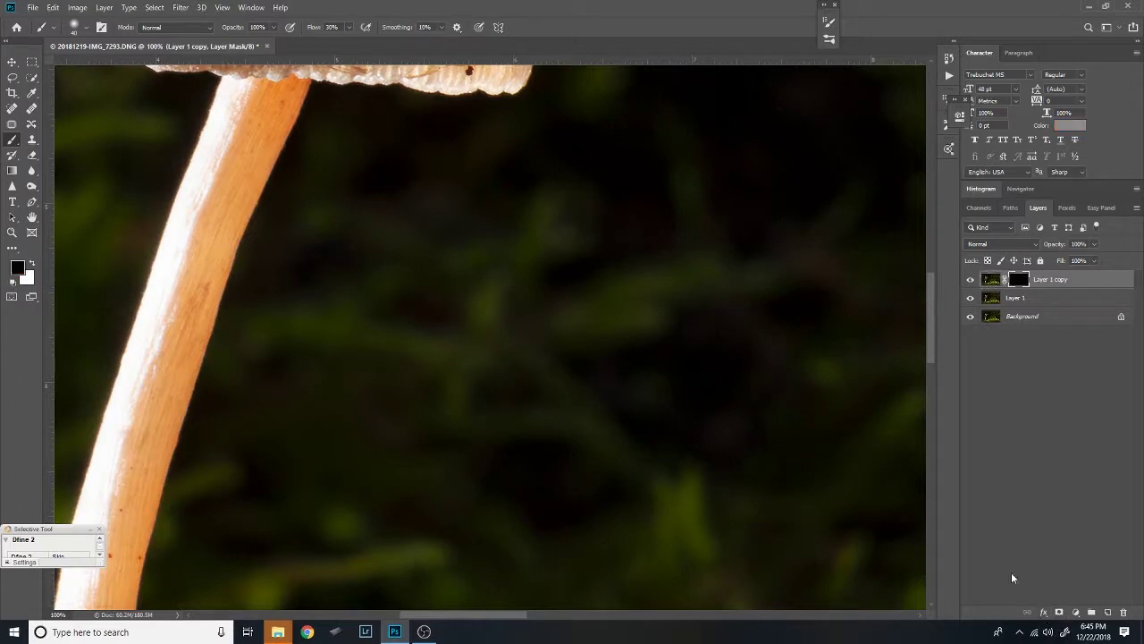
pyautogui.moveTo(344, 295); pyautogui.dragTo(554, 384)
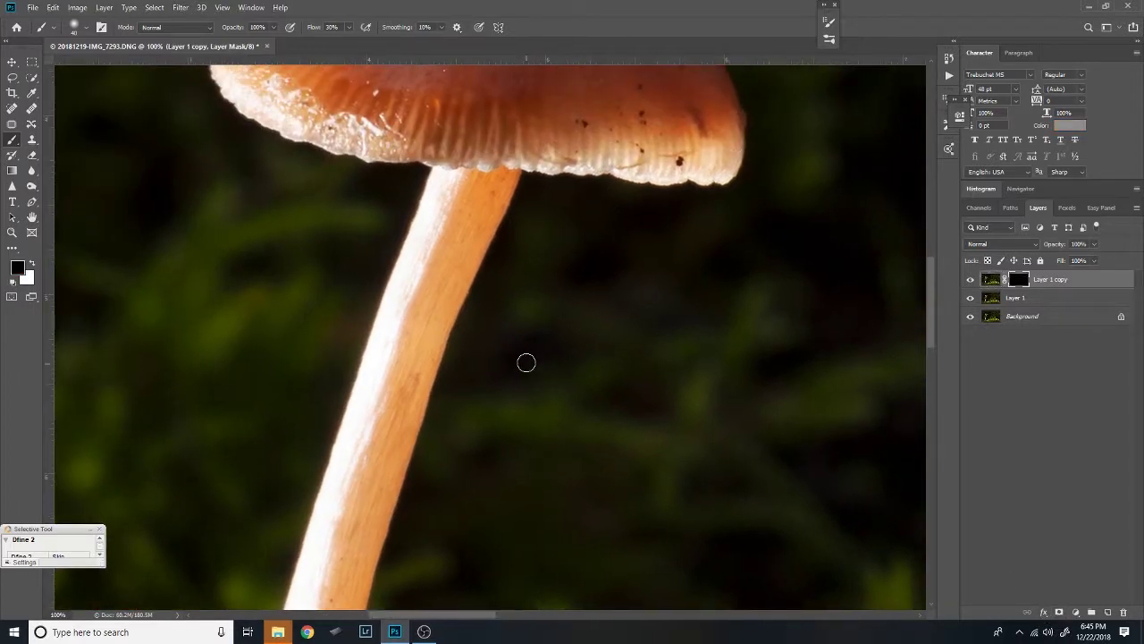
pyautogui.press('x')
pyautogui.press('x')
pyautogui.press('x')
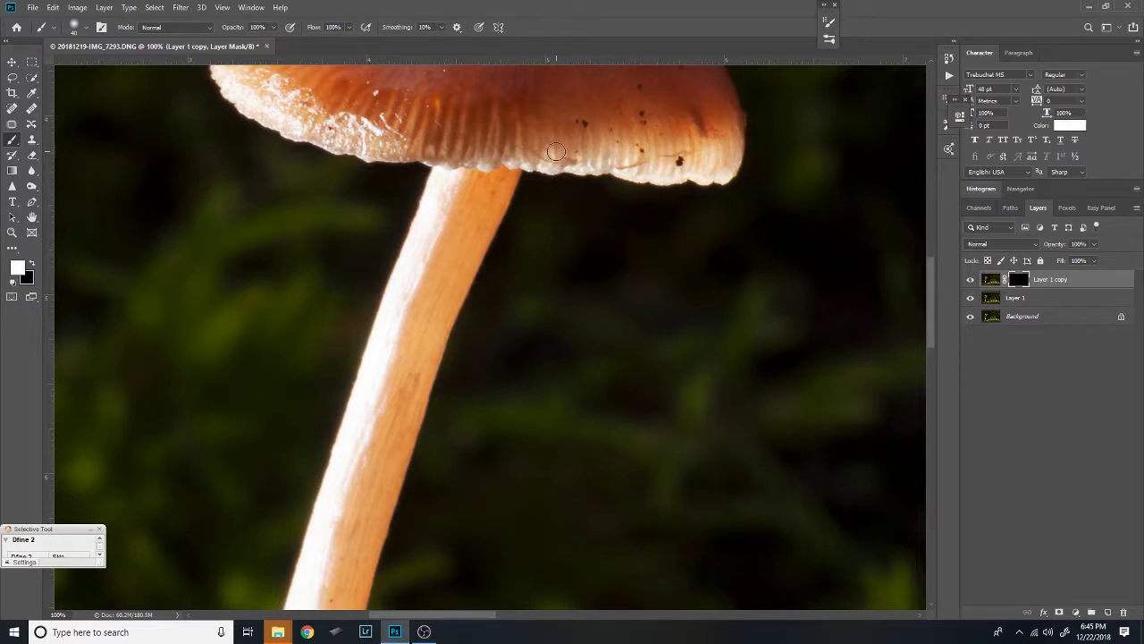
# Paint the sharpening back in along the orange side of the stem on the mask, using a 50 px brush.
pyautogui.moveTo(487, 213)
pyautogui.mouseDown()
pyautogui.moveTo(470, 258)
pyautogui.moveTo(480, 271)
pyautogui.mouseUp()
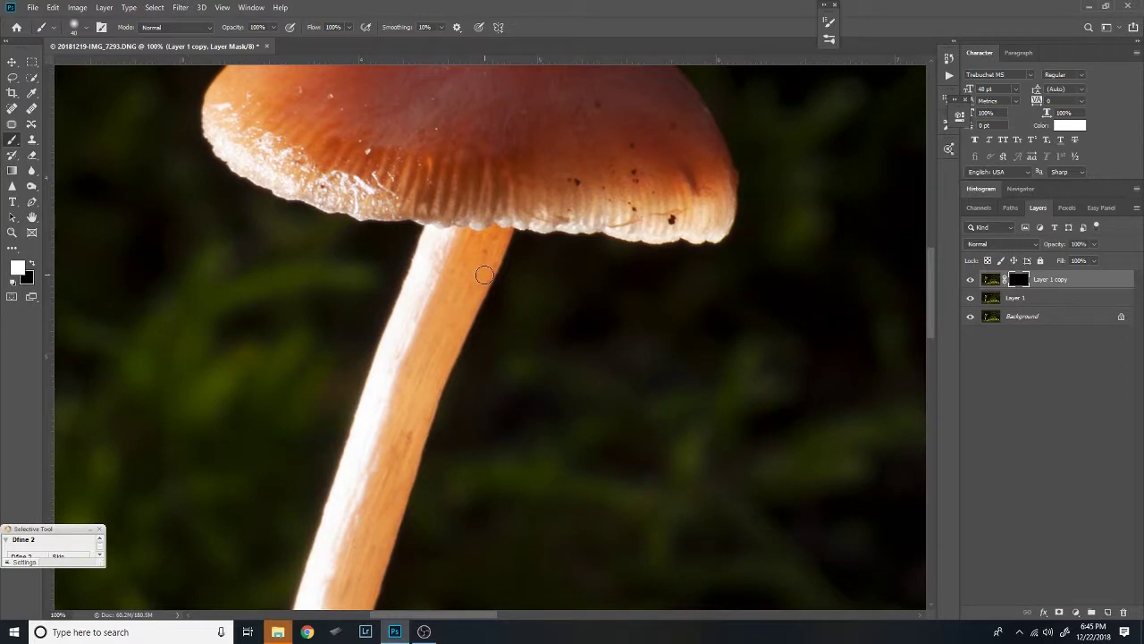
pyautogui.scroll(1, 483, 280)
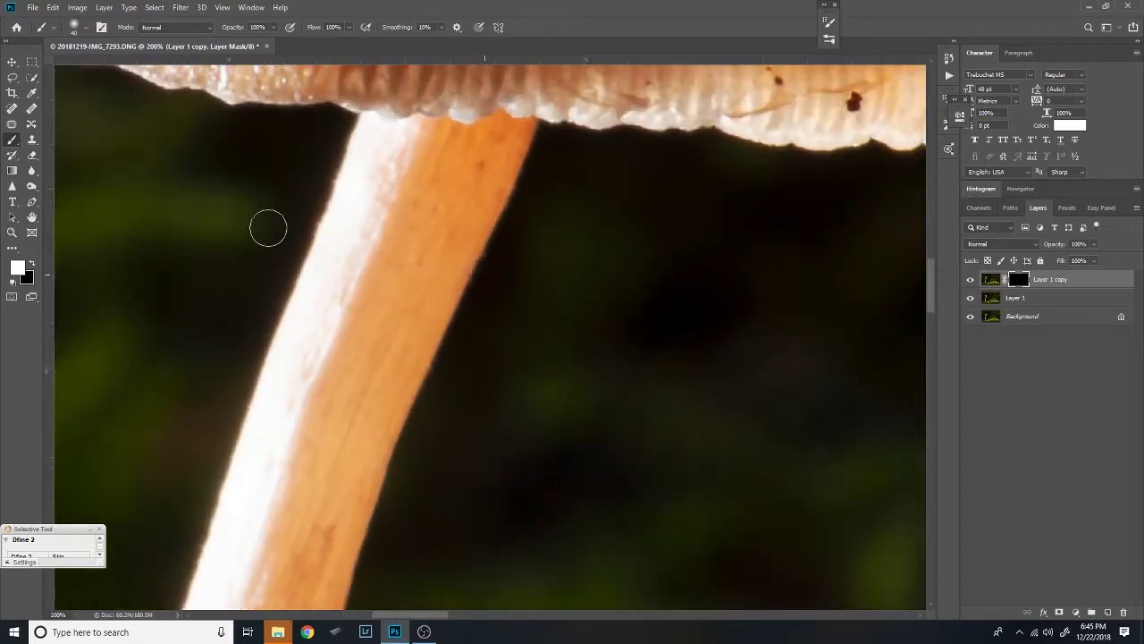
pyautogui.press(']')
pyautogui.moveTo(422, 307); pyautogui.dragTo(503, 372)
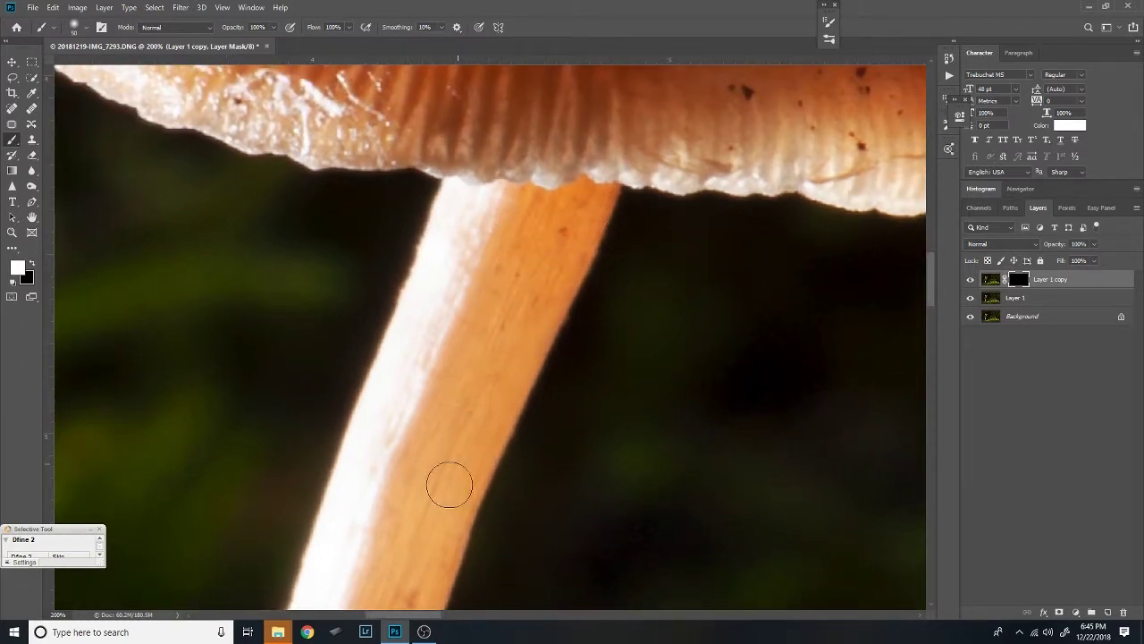
pyautogui.moveTo(494, 295); pyautogui.dragTo(524, 173)
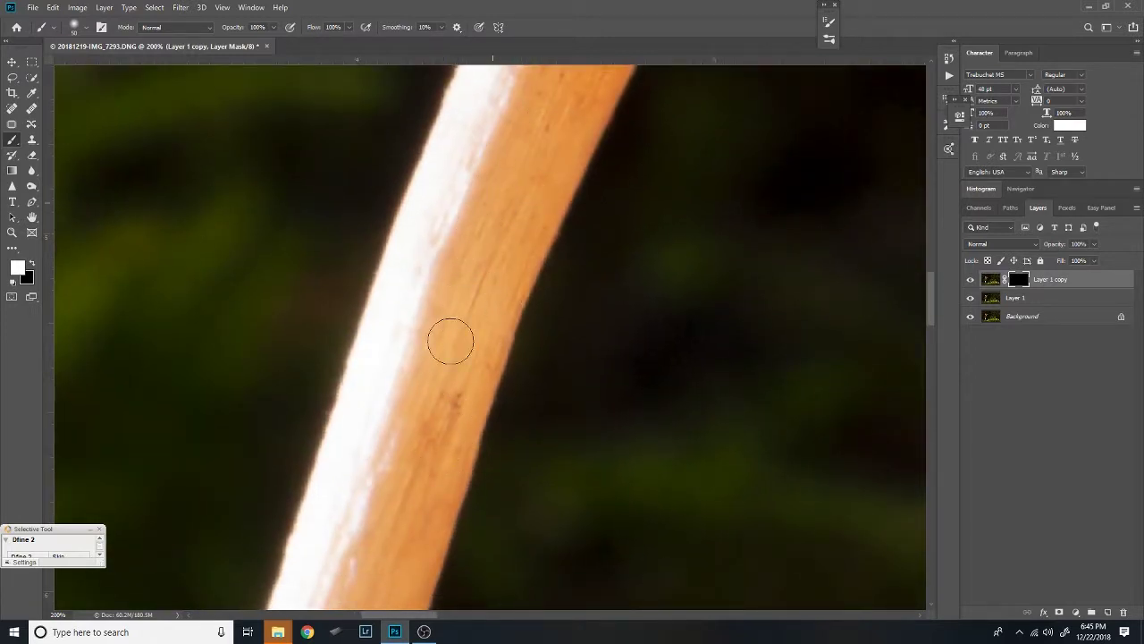
pyautogui.moveTo(428, 461); pyautogui.dragTo(469, 243)
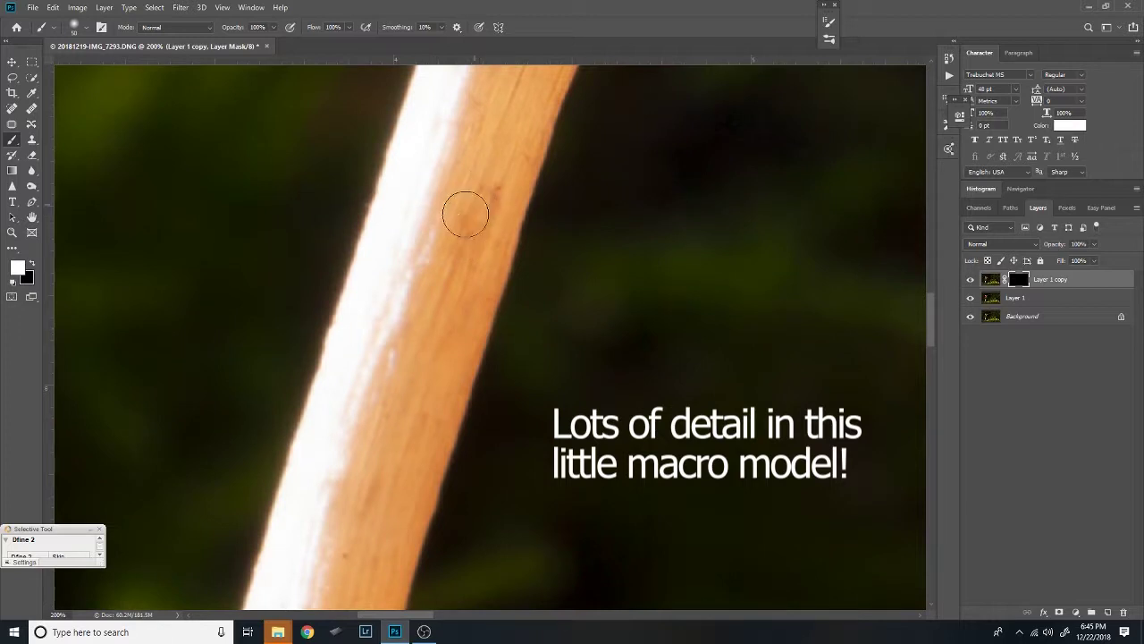
pyautogui.moveTo(494, 154); pyautogui.dragTo(424, 413)
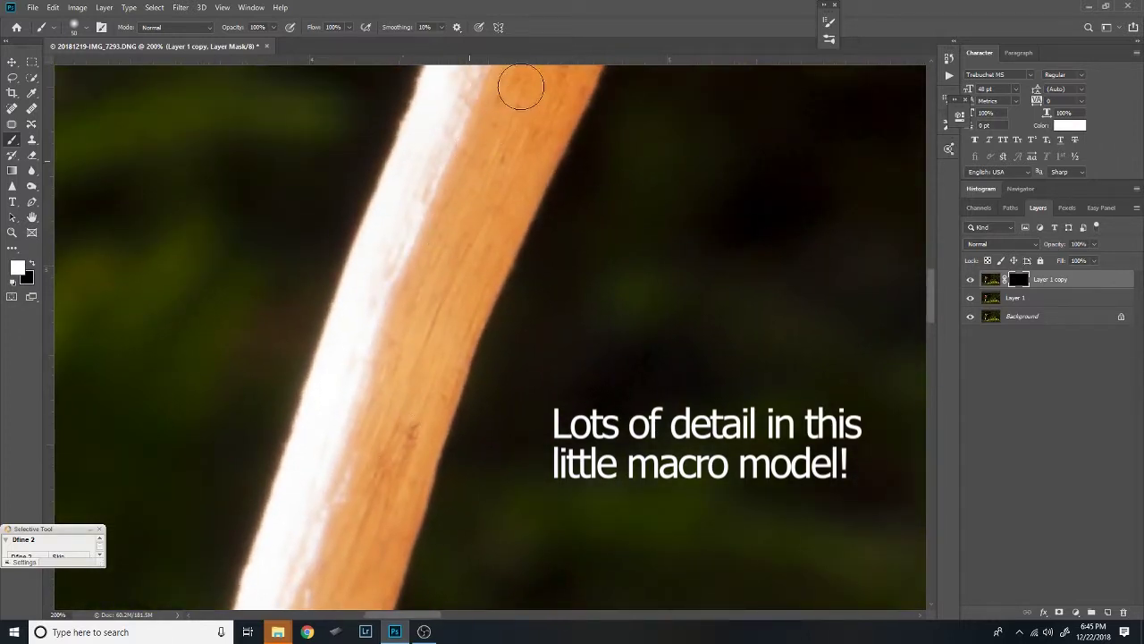
pyautogui.moveTo(504, 165)
pyautogui.mouseDown()
pyautogui.moveTo(469, 273)
pyautogui.moveTo(454, 390)
pyautogui.mouseUp()
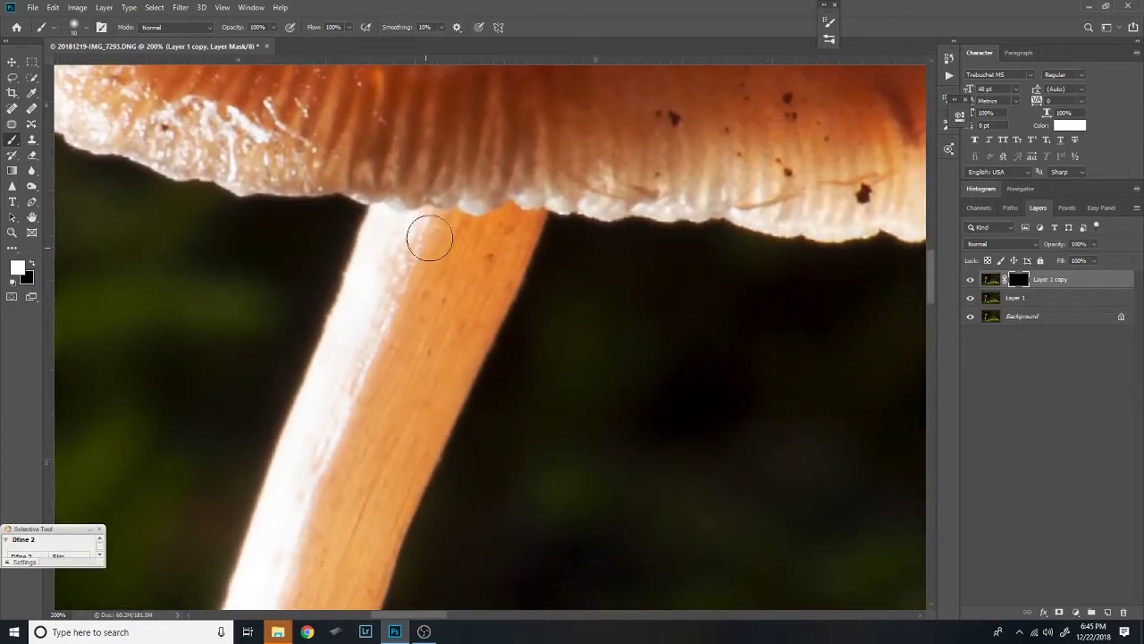
# Paint the sharpening back in on the mask along the mushroom cap's lower rim, using a 70 px brush at 20% flow.
pyautogui.moveTo(409, 402); pyautogui.dragTo(316, 396)
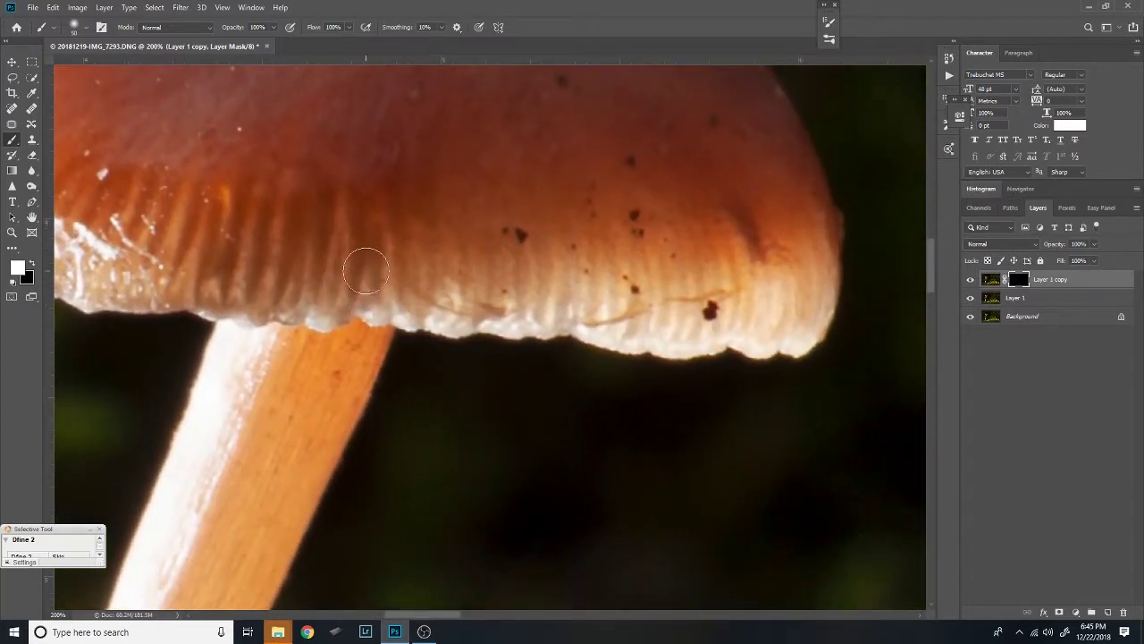
pyautogui.moveTo(311, 354); pyautogui.dragTo(423, 390)
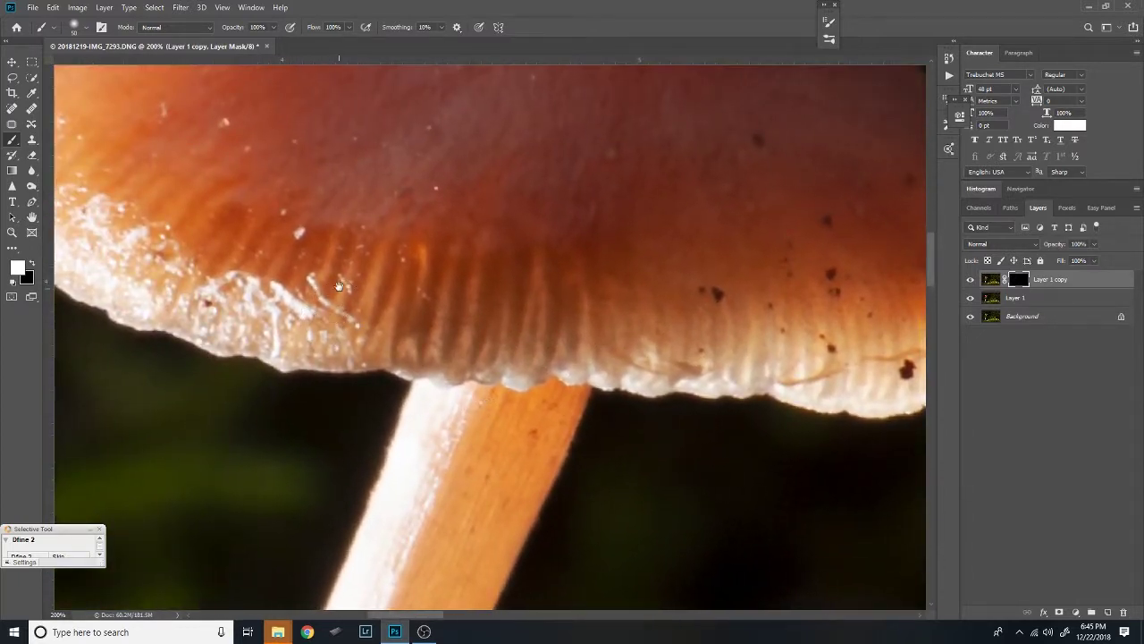
pyautogui.moveTo(348, 279); pyautogui.dragTo(525, 246)
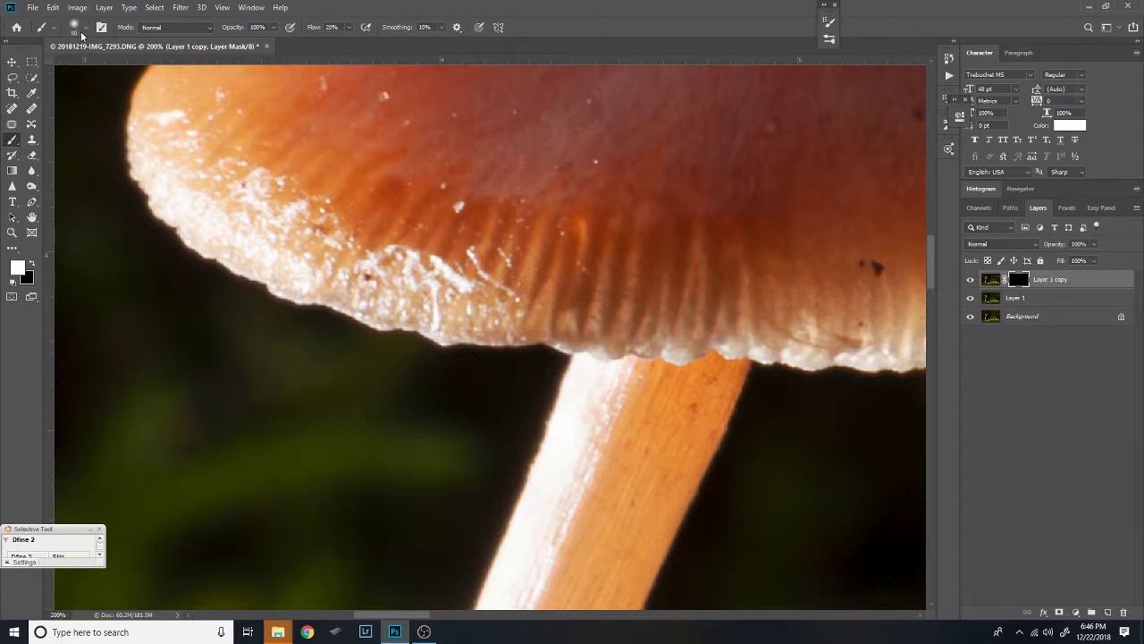
pyautogui.click(82, 35)
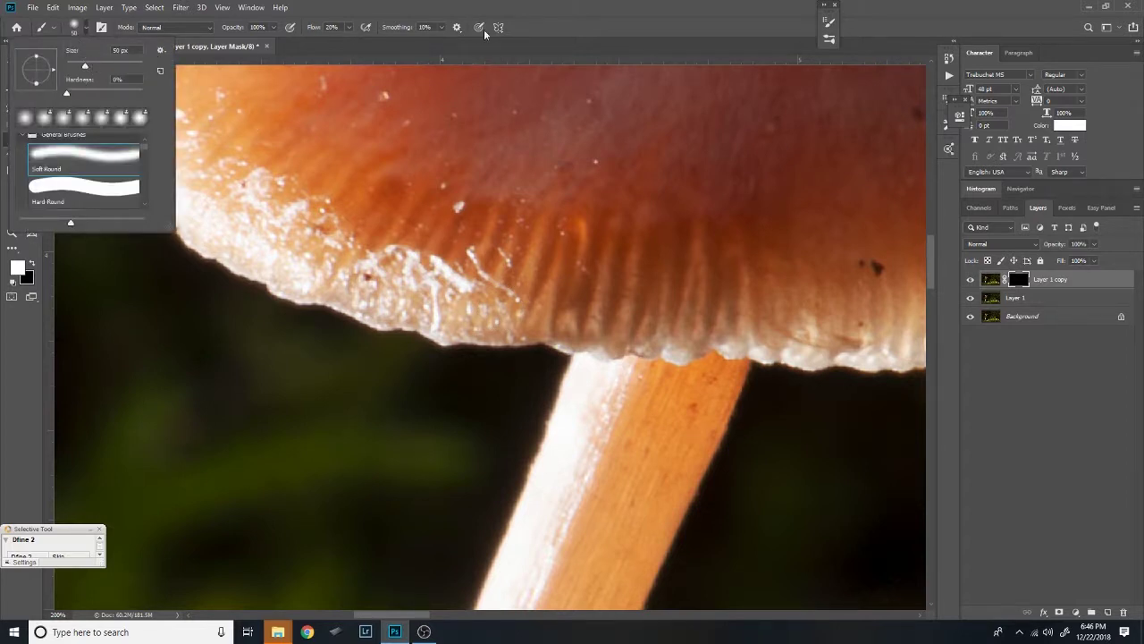
pyautogui.click(535, 19)
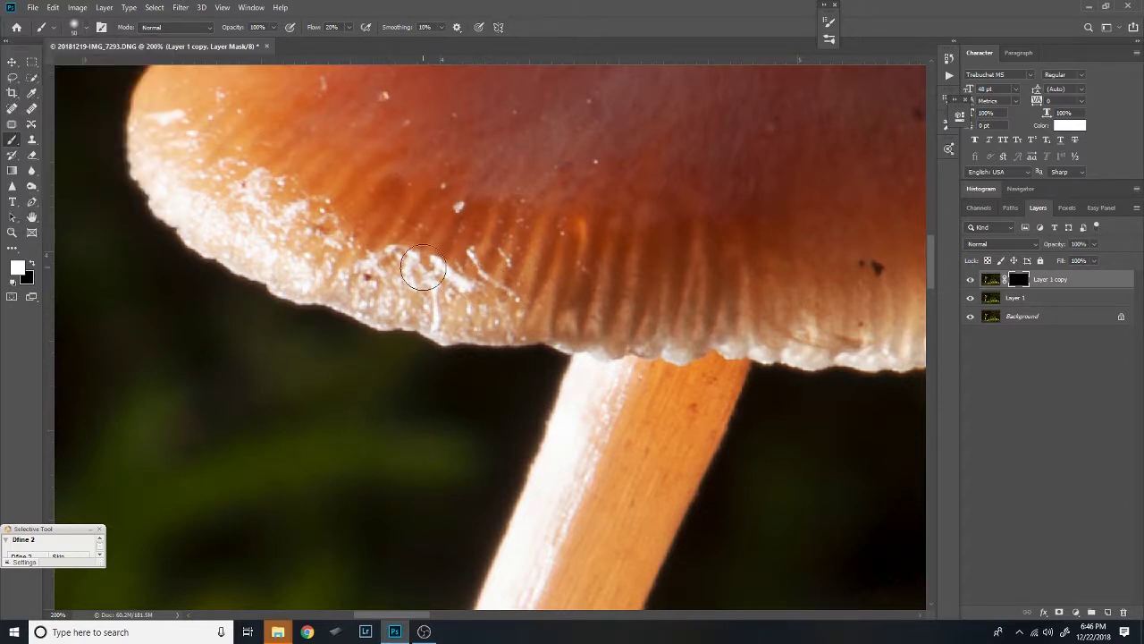
pyautogui.press(']')
pyautogui.press(']')
pyautogui.moveTo(407, 308)
pyautogui.mouseDown()
pyautogui.moveTo(479, 313)
pyautogui.moveTo(497, 298)
pyautogui.moveTo(456, 283)
pyautogui.mouseUp()
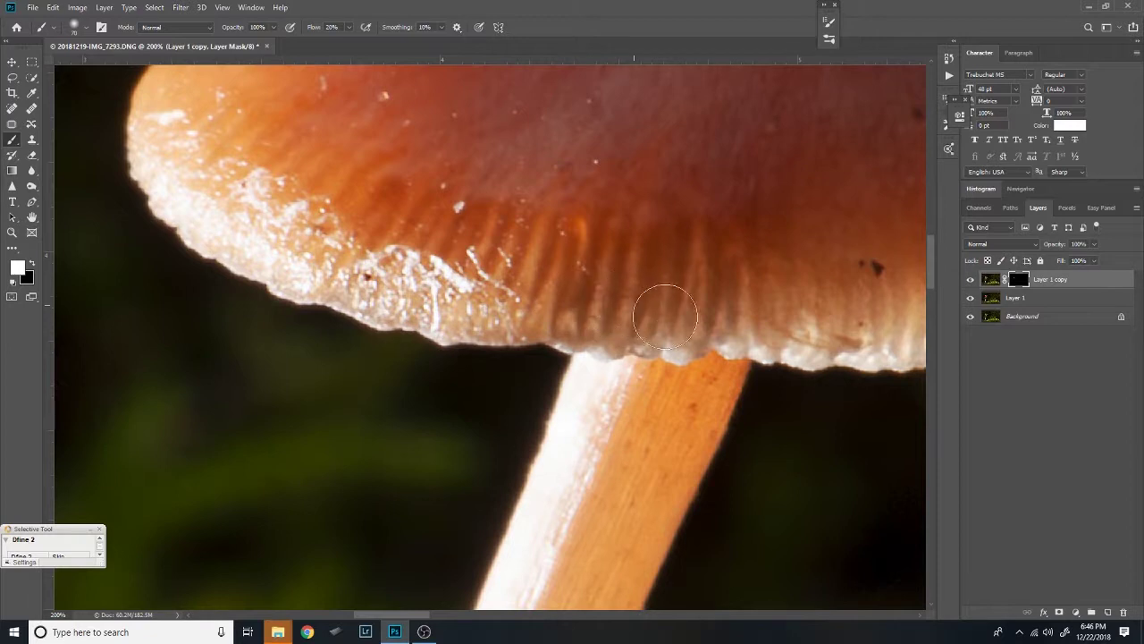
pyautogui.moveTo(695, 324)
pyautogui.mouseDown()
pyautogui.moveTo(641, 336)
pyautogui.moveTo(574, 383)
pyautogui.mouseUp()
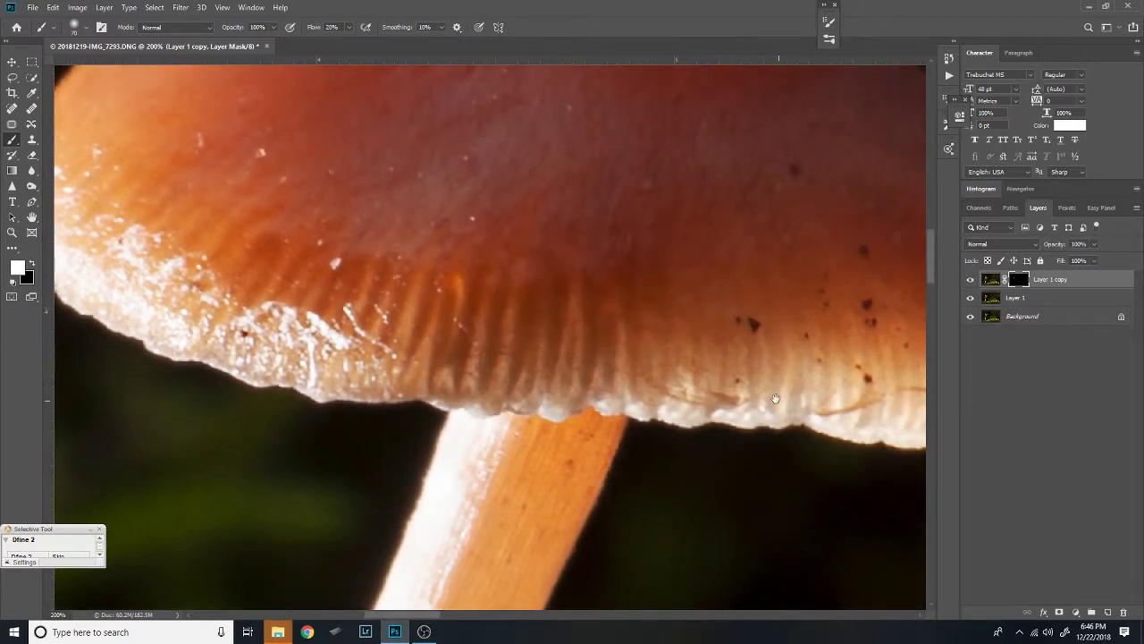
pyautogui.moveTo(775, 398); pyautogui.dragTo(574, 380)
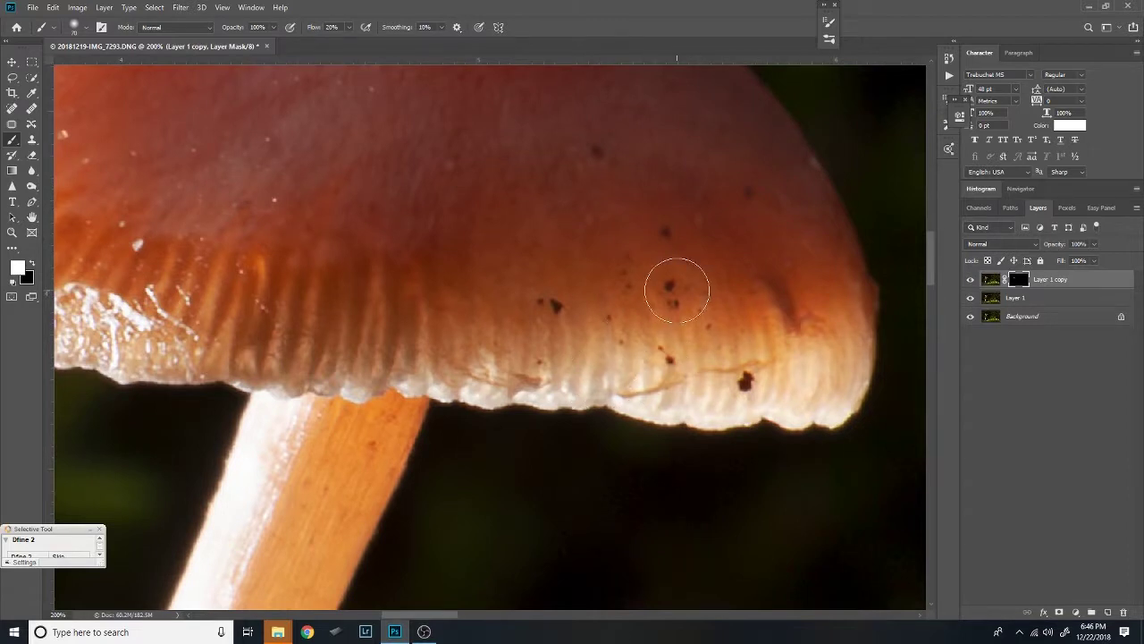
# Paint the sharpening back in on the mask over the fuzzy stem base and the adjoining dark bark.
pyautogui.moveTo(397, 437)
pyautogui.mouseDown()
pyautogui.moveTo(421, 341)
pyautogui.moveTo(448, 296)
pyautogui.mouseUp()
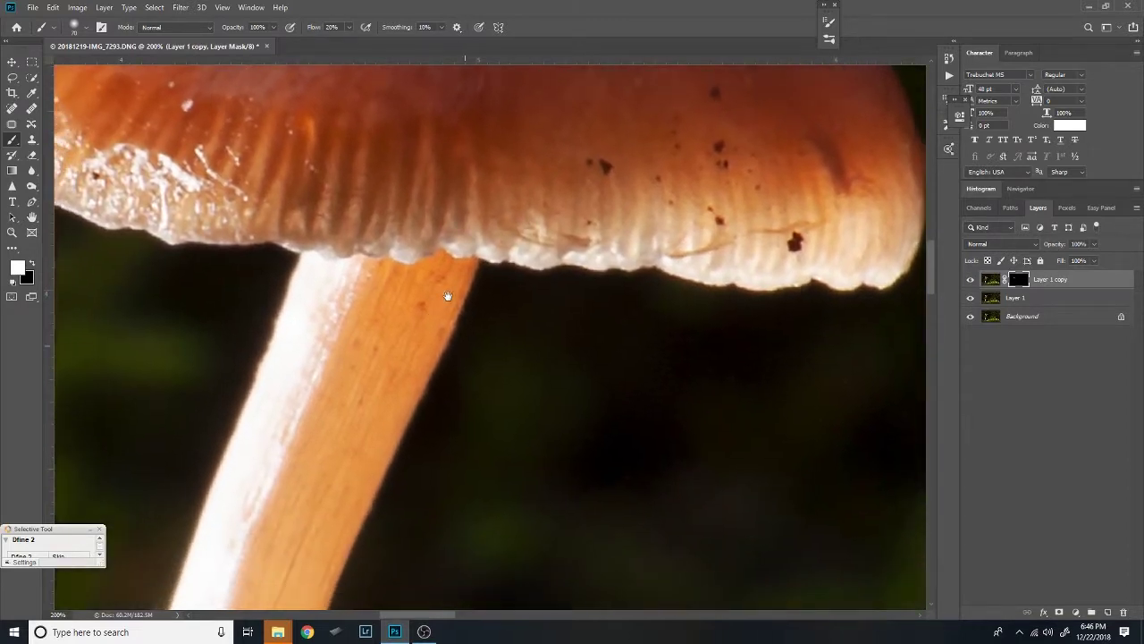
pyautogui.moveTo(335, 447); pyautogui.dragTo(396, 275)
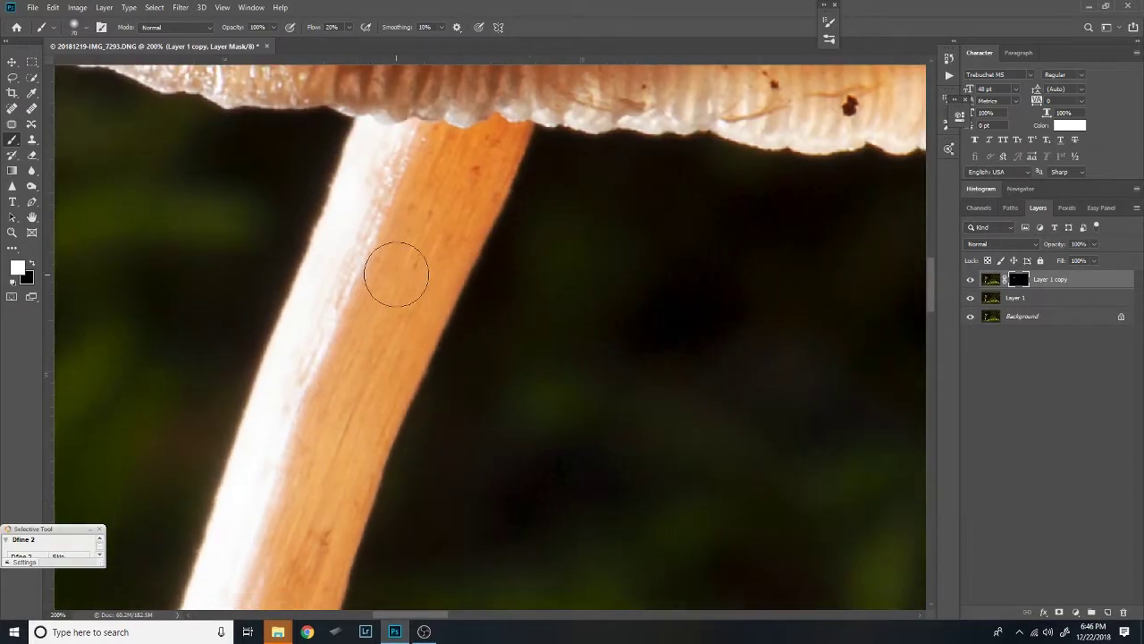
pyautogui.moveTo(345, 444)
pyautogui.mouseDown()
pyautogui.moveTo(401, 282)
pyautogui.moveTo(421, 240)
pyautogui.moveTo(437, 240)
pyautogui.mouseUp()
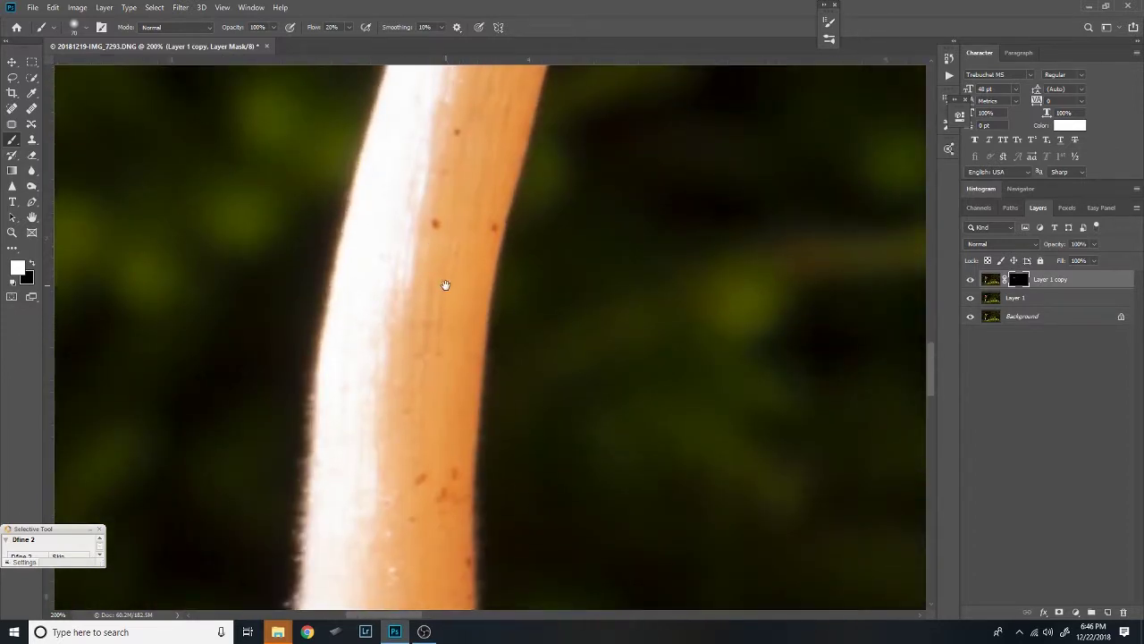
pyautogui.moveTo(432, 429); pyautogui.dragTo(449, 277)
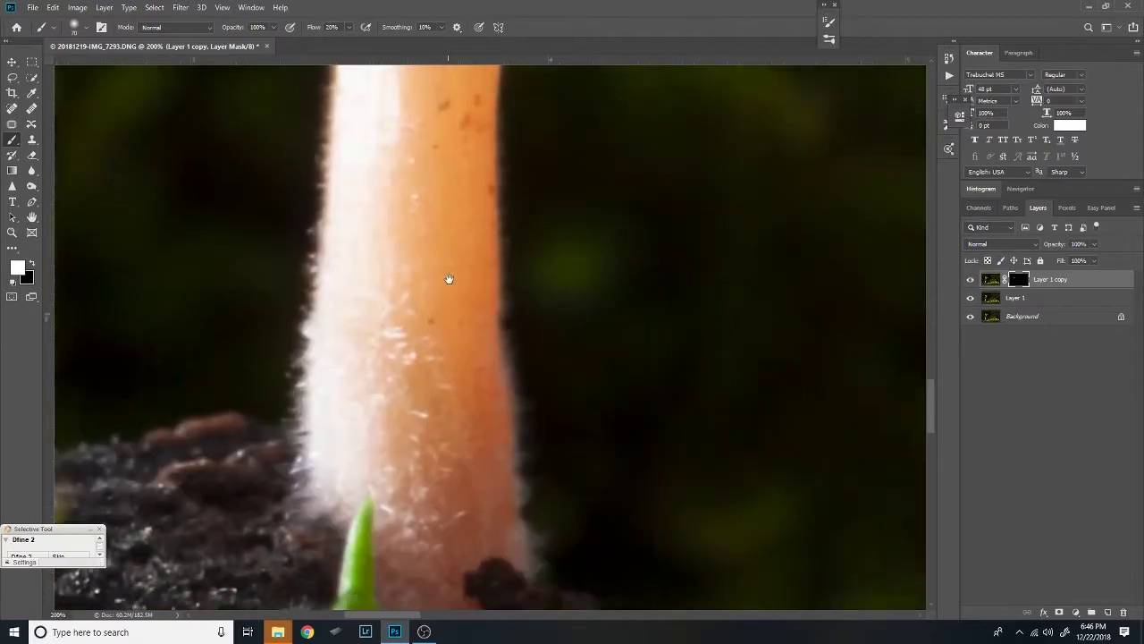
pyautogui.moveTo(455, 403); pyautogui.dragTo(449, 316)
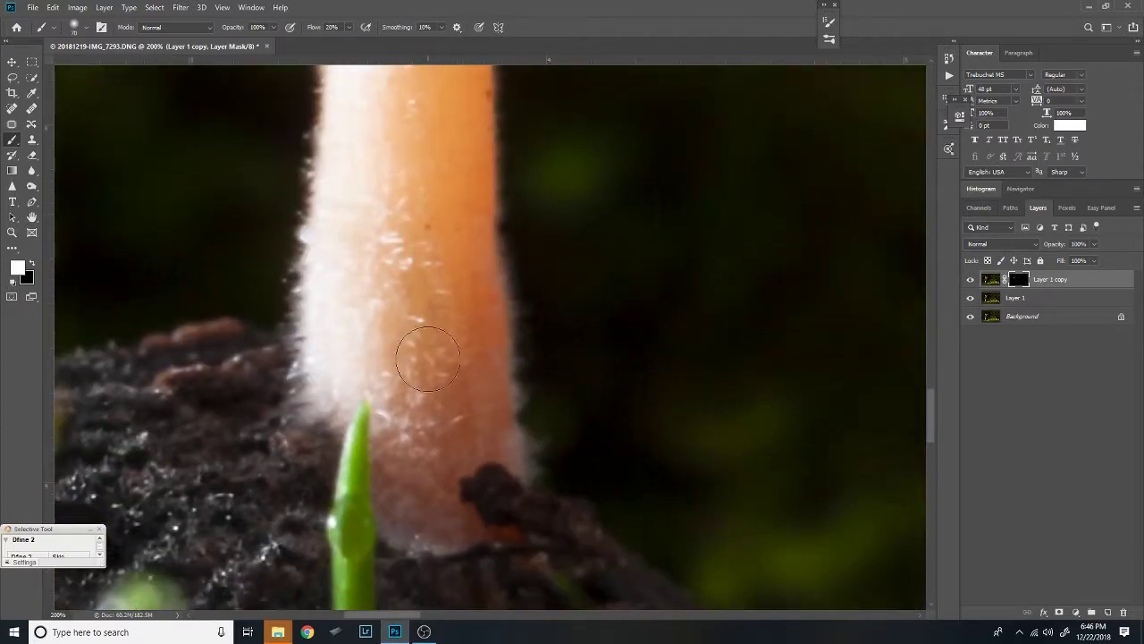
pyautogui.moveTo(311, 246); pyautogui.dragTo(382, 295)
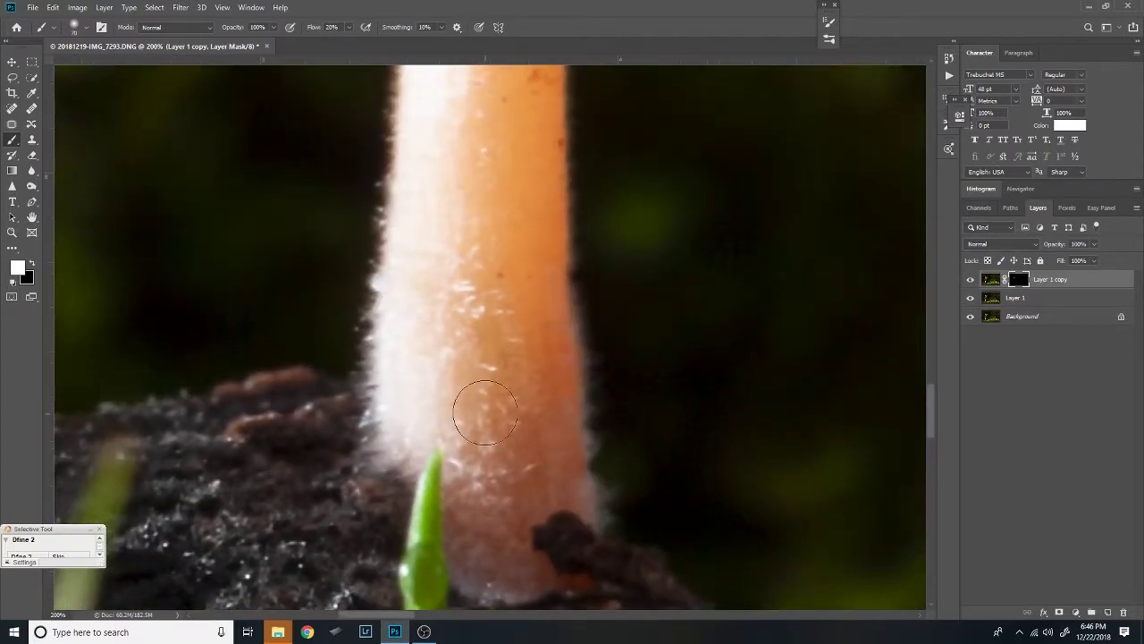
pyautogui.moveTo(486, 403); pyautogui.dragTo(463, 283)
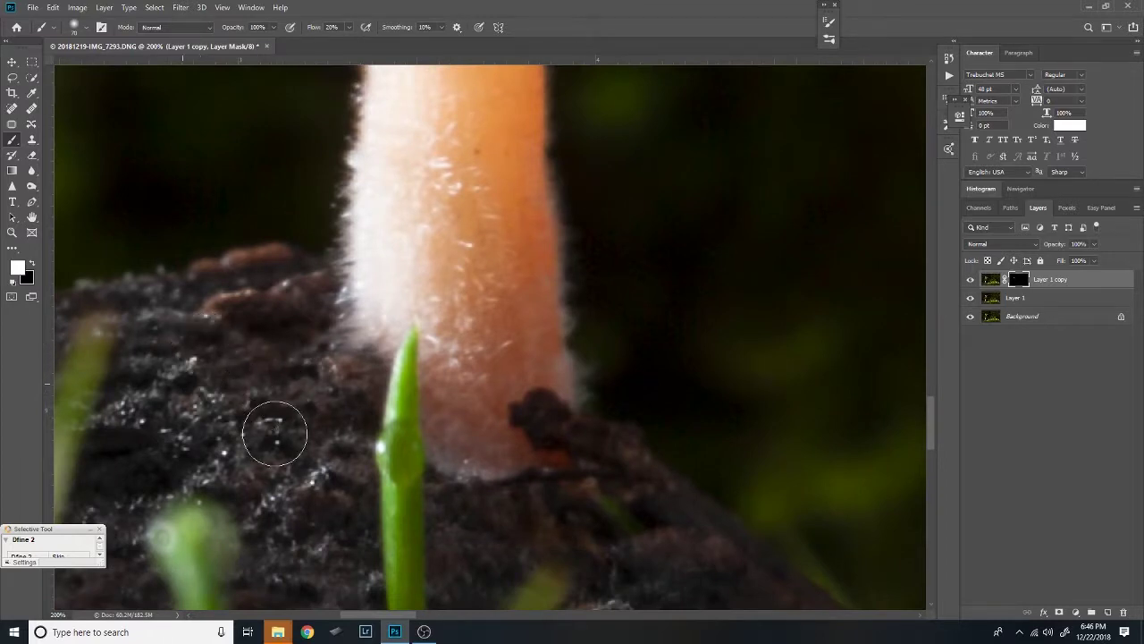
pyautogui.moveTo(528, 419); pyautogui.dragTo(476, 325)
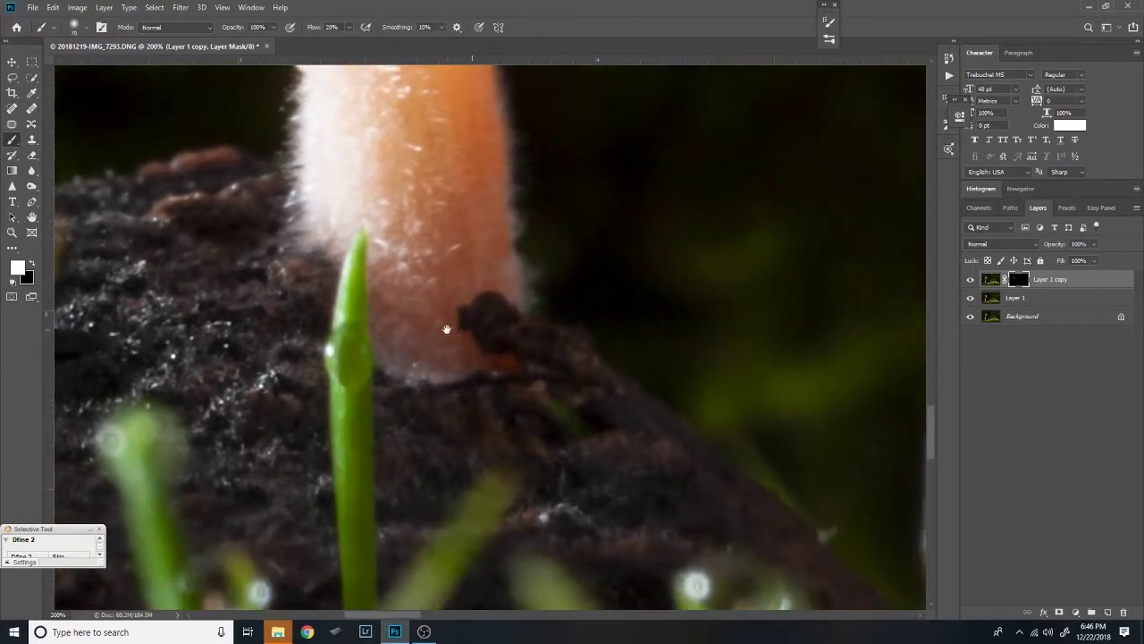
# Merge all visible layers into the Background and view the whole photo at 16.67%.
pyautogui.press('z')
pyautogui.keyDown('alt'); pyautogui.click(456, 371); pyautogui.keyUp('alt')
pyautogui.keyDown('alt'); pyautogui.click(483, 398); pyautogui.keyUp('alt')
pyautogui.keyDown('alt'); pyautogui.click(530, 433); pyautogui.keyUp('alt')
pyautogui.moveTo(537, 441); pyautogui.dragTo(525, 287)
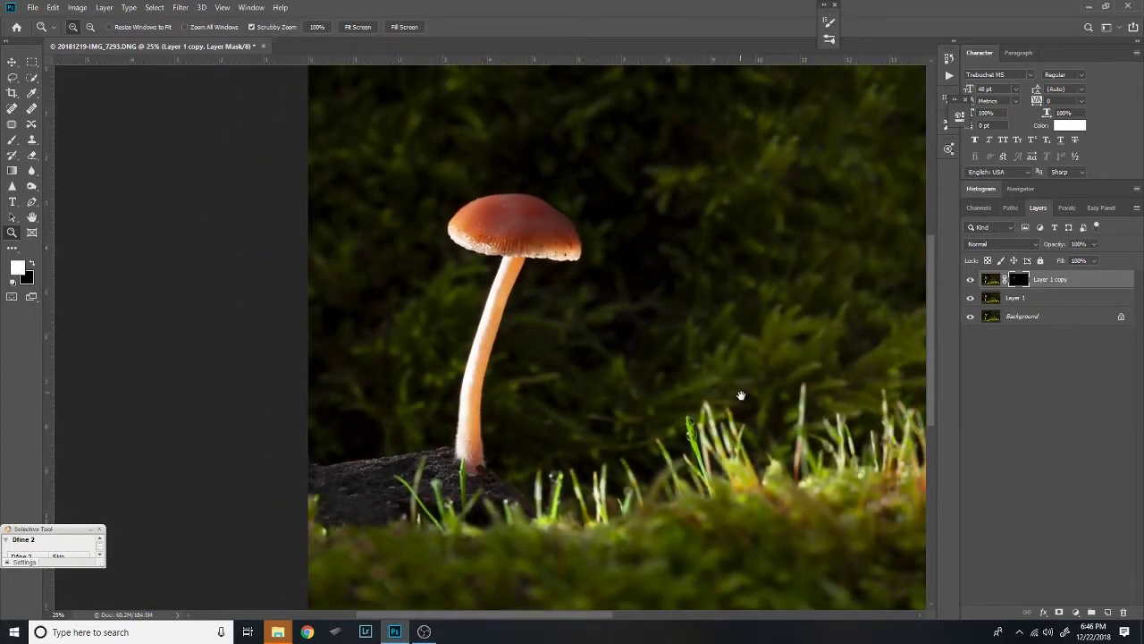
pyautogui.moveTo(741, 395); pyautogui.dragTo(576, 340)
pyautogui.hotkey('ctrl', 'shift', 'e')
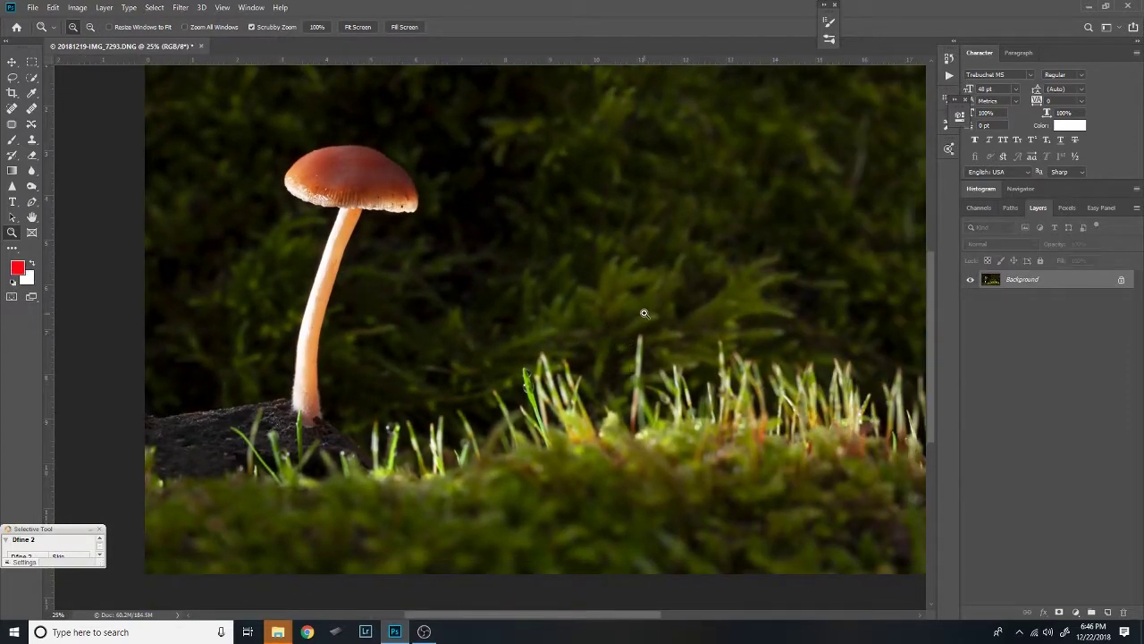
pyautogui.keyDown('alt'); pyautogui.click(625, 383); pyautogui.keyUp('alt')
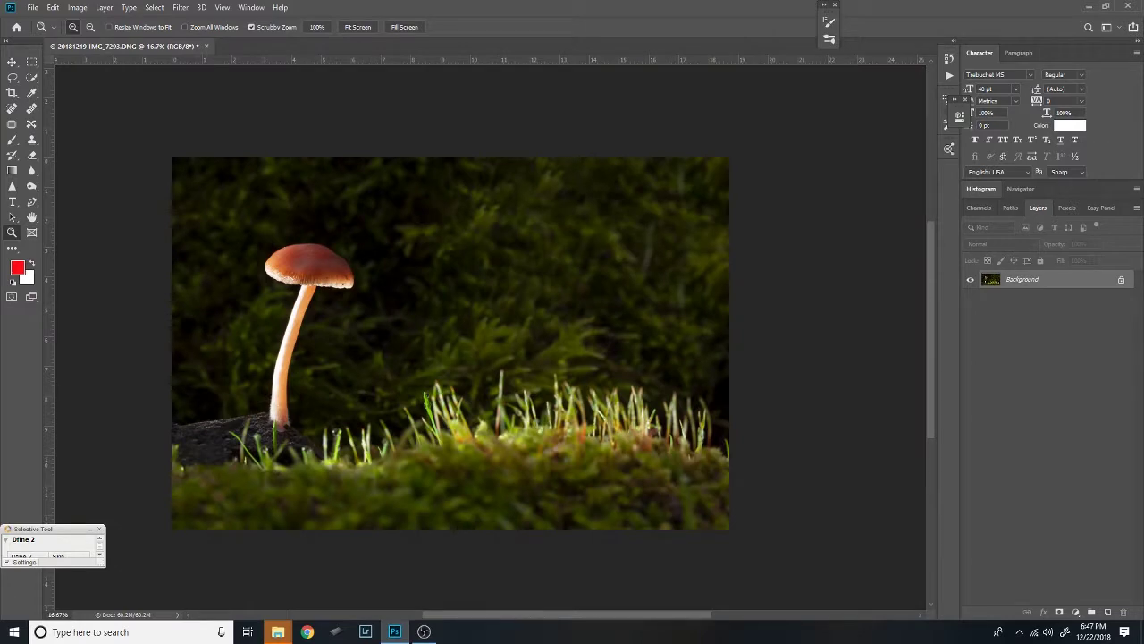
# Open the original 20181219-IMG_7293 photo from the 2018-12-19 folder through Camera Raw, keeping its current settings.
pyautogui.hotkey('ctrl', 'o')
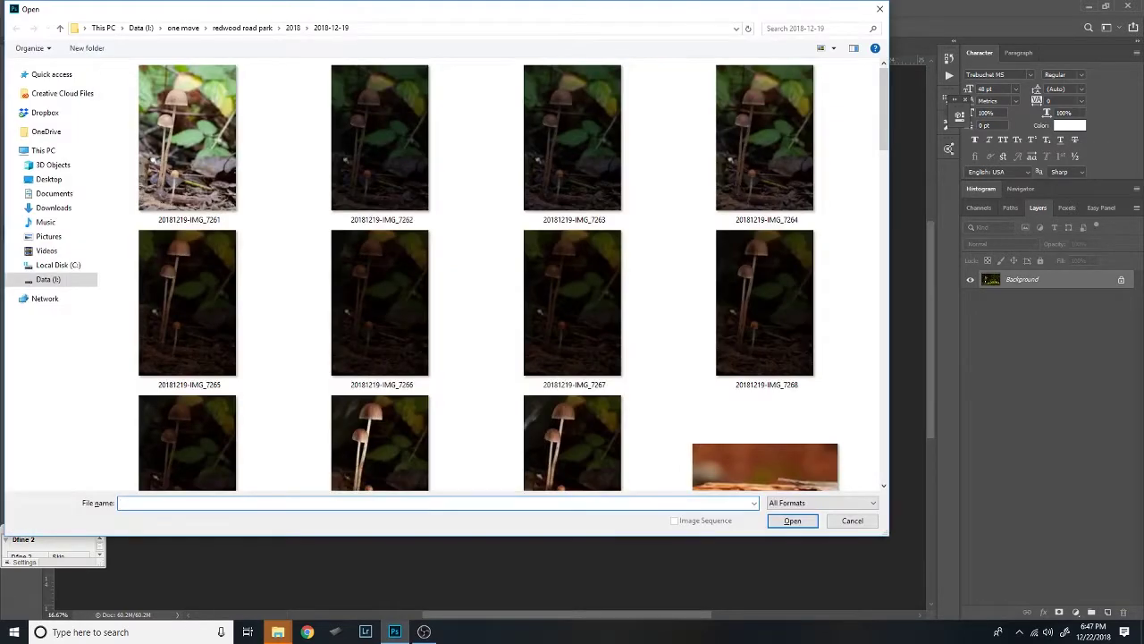
pyautogui.click(880, 8)
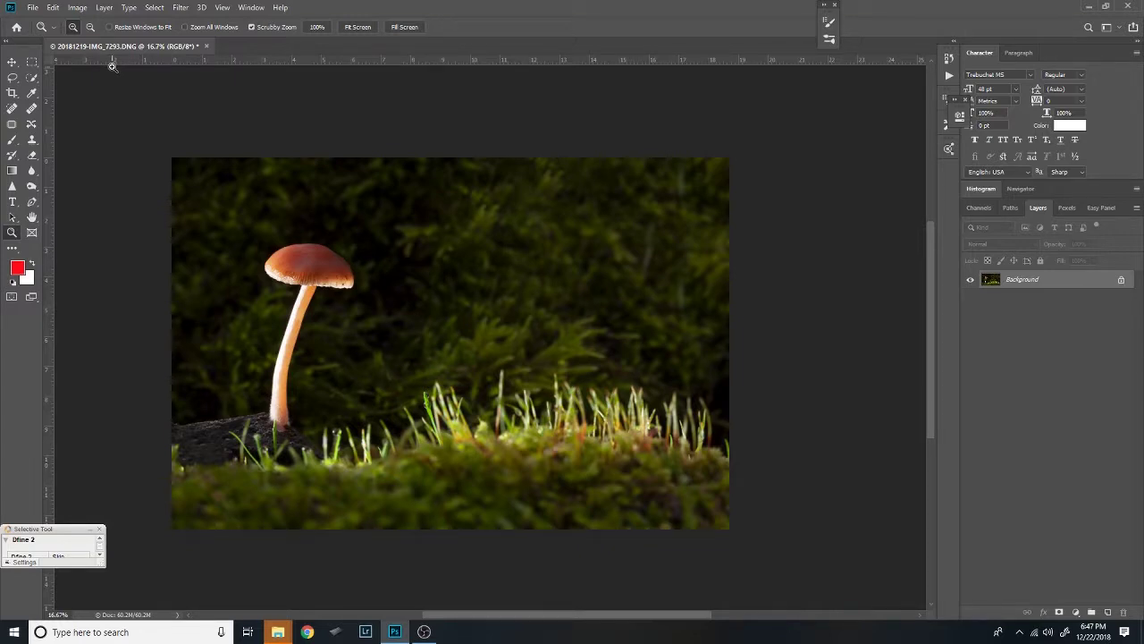
pyautogui.hotkey('ctrl', 'o')
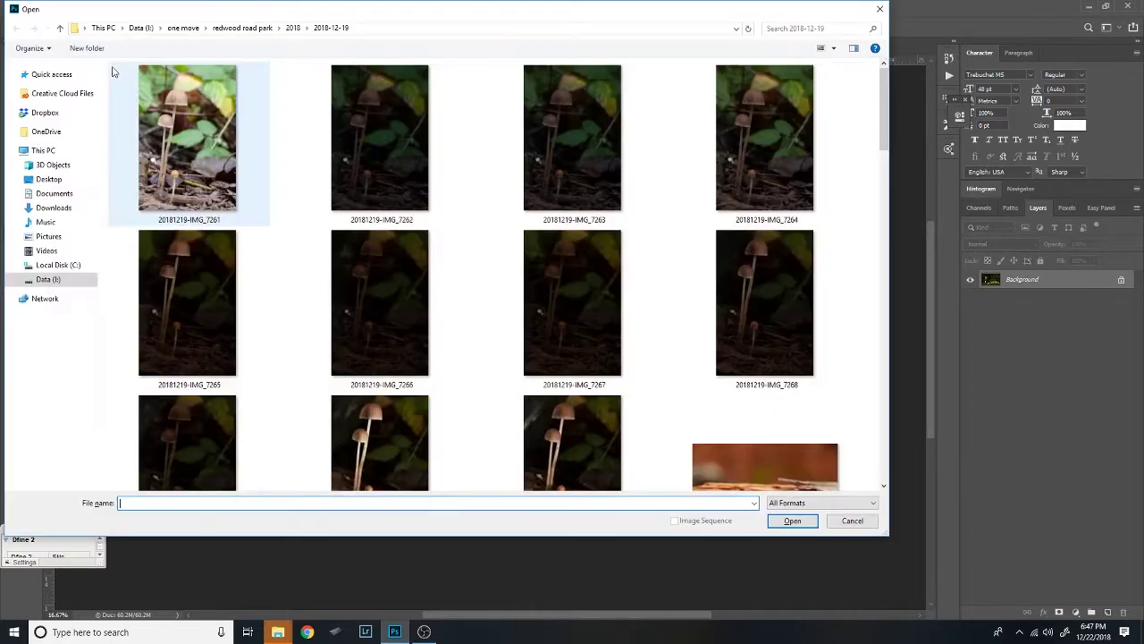
pyautogui.scroll(-10, 203, 98)
pyautogui.scroll(-2, 352, 205)
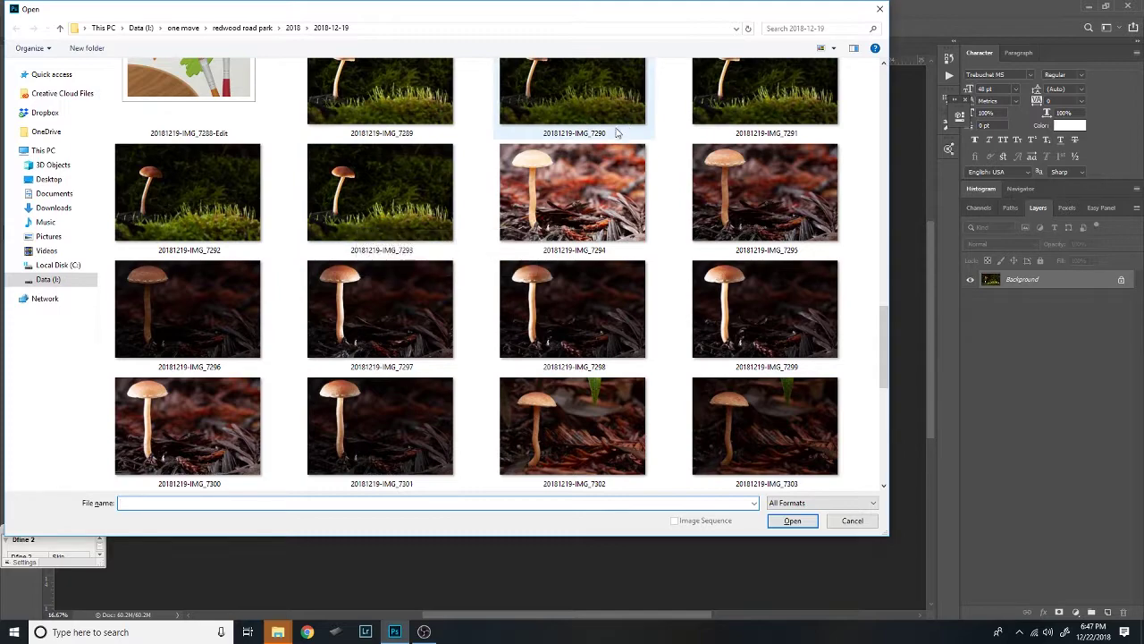
pyautogui.doubleClick(355, 175)
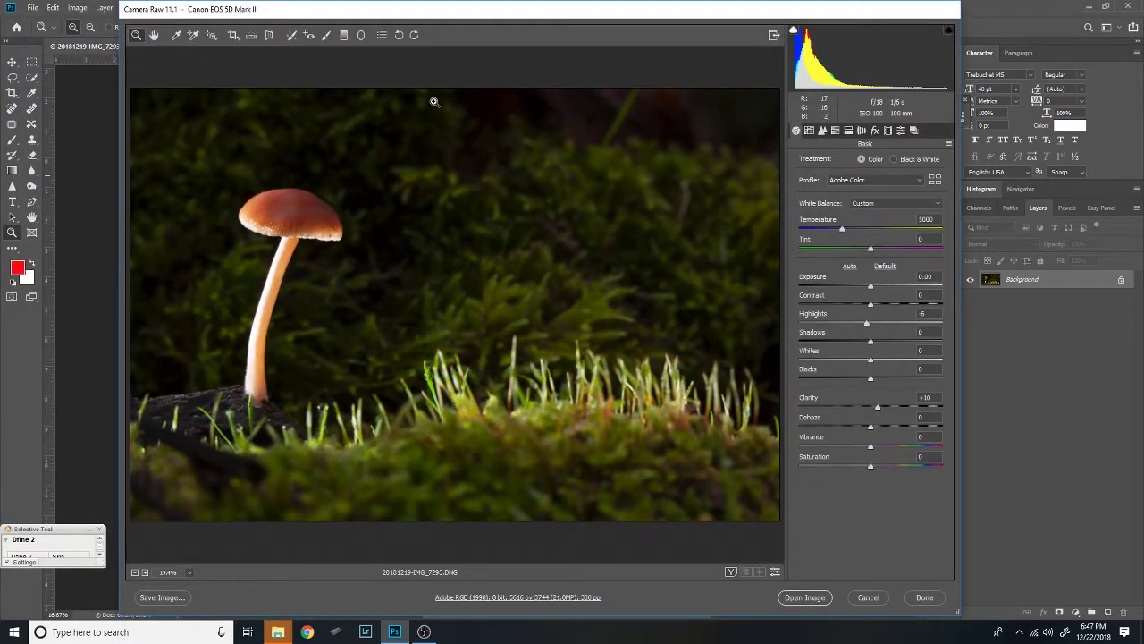
pyautogui.click(809, 597)
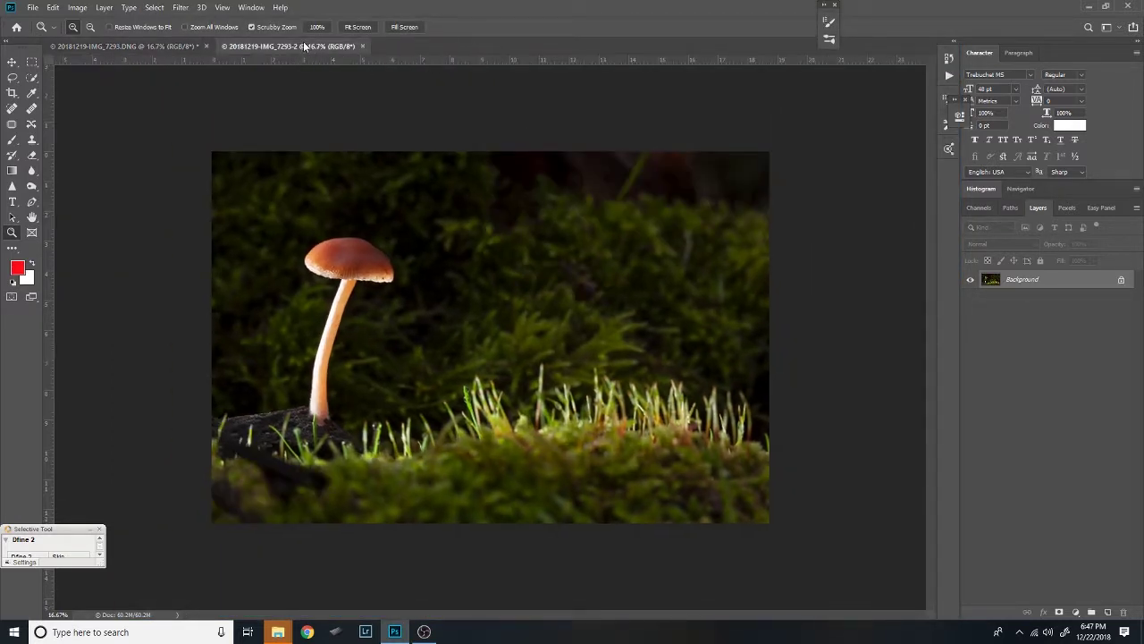
# Float the original photo in its own window and arrange both documents as 2-up Horizontal.
pyautogui.moveTo(303, 44); pyautogui.dragTo(446, 100)
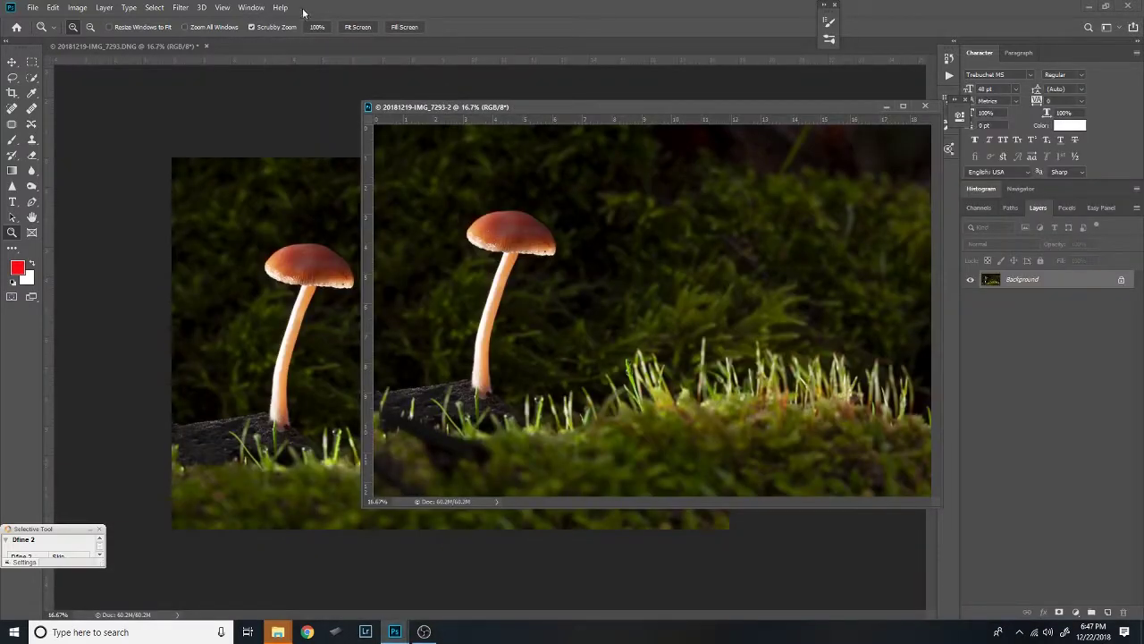
pyautogui.click(251, 7)
pyautogui.moveTo(259, 21)
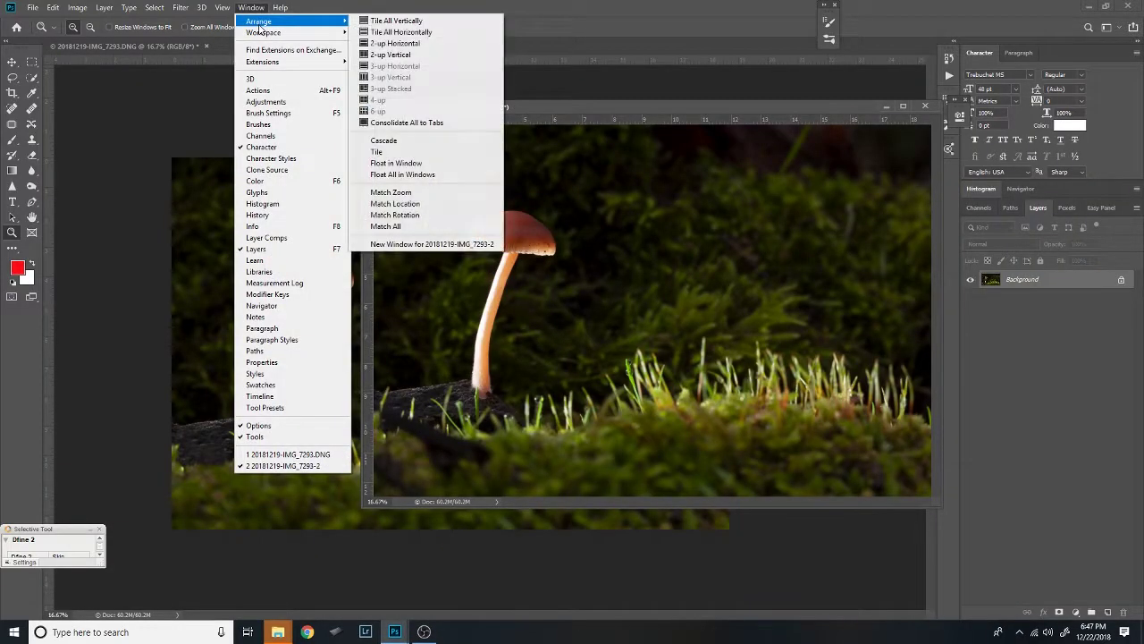
pyautogui.click(416, 45)
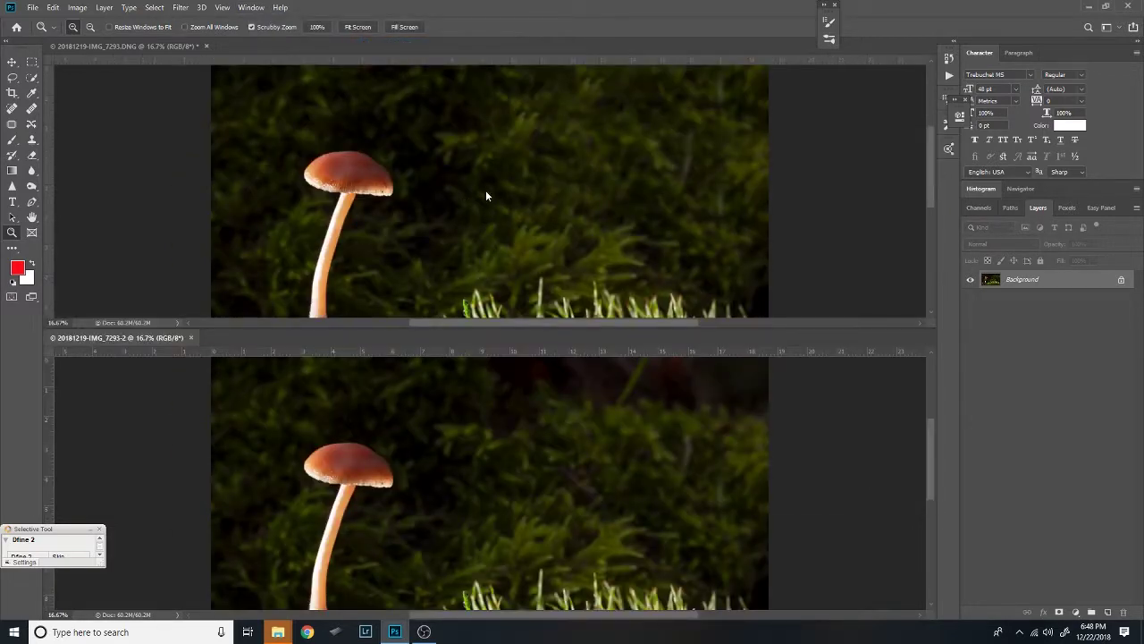
# Line up the edited and original photos so both windows show the same part of the mushroom and grass.
pyautogui.click(567, 259)
pyautogui.moveTo(568, 262)
pyautogui.mouseDown()
pyautogui.moveTo(582, 159)
pyautogui.moveTo(566, 197)
pyautogui.moveTo(556, 351)
pyautogui.moveTo(583, 270)
pyautogui.mouseUp()
pyautogui.click(542, 459)
pyautogui.moveTo(544, 437)
pyautogui.mouseDown()
pyautogui.moveTo(541, 462)
pyautogui.moveTo(546, 436)
pyautogui.mouseUp()
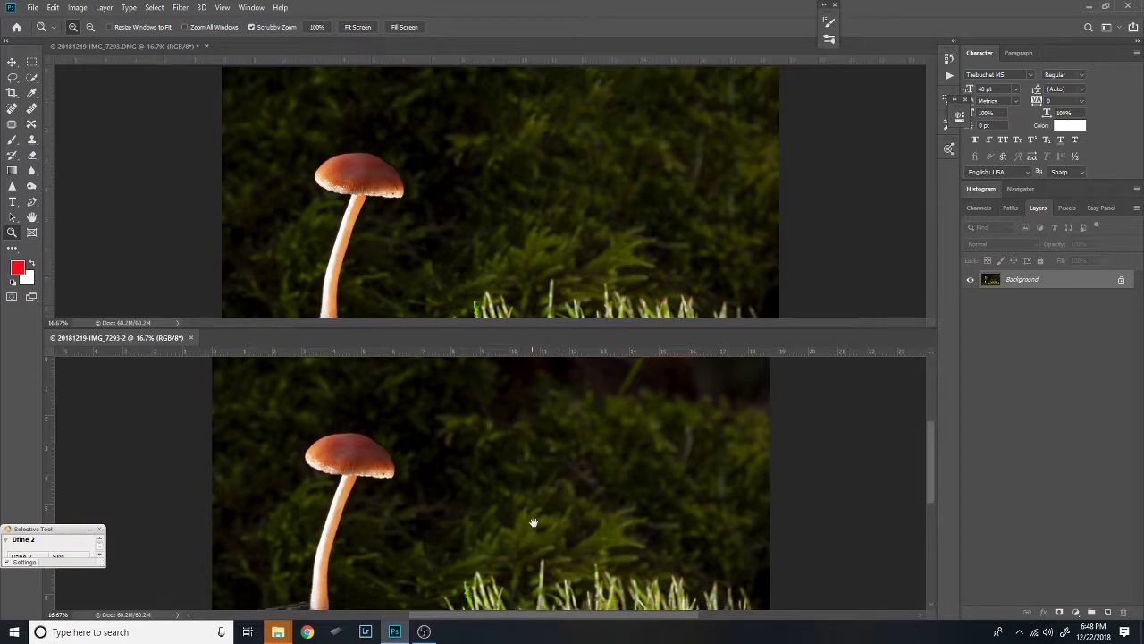
pyautogui.moveTo(531, 524); pyautogui.dragTo(554, 456)
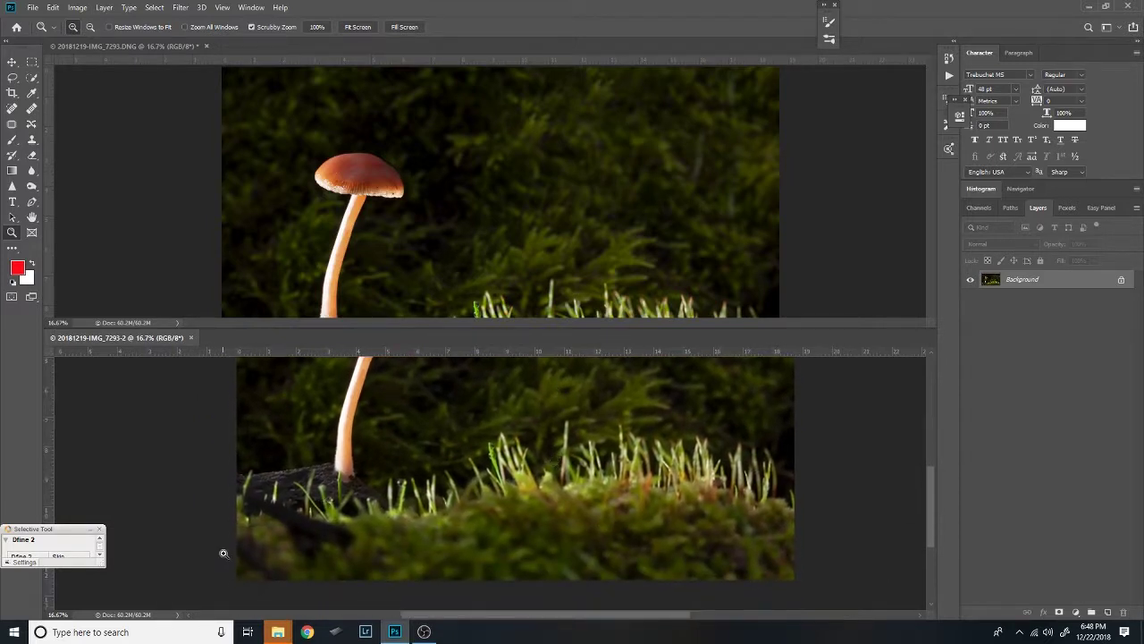
pyautogui.moveTo(576, 242); pyautogui.dragTo(585, 196)
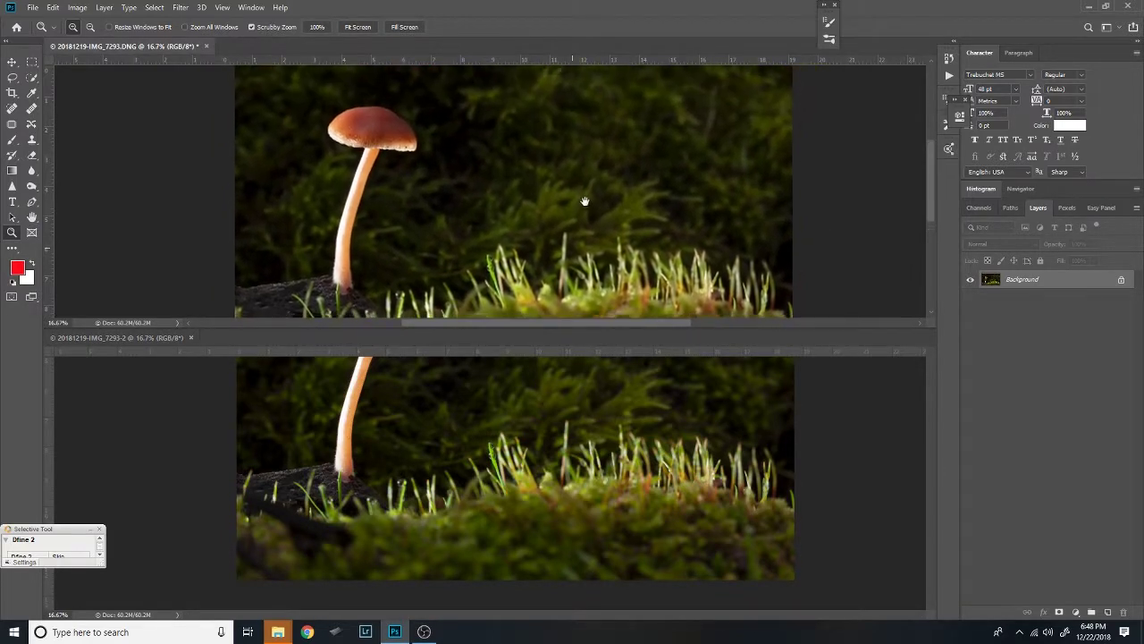
pyautogui.click(452, 456)
pyautogui.moveTo(462, 402); pyautogui.dragTo(459, 477)
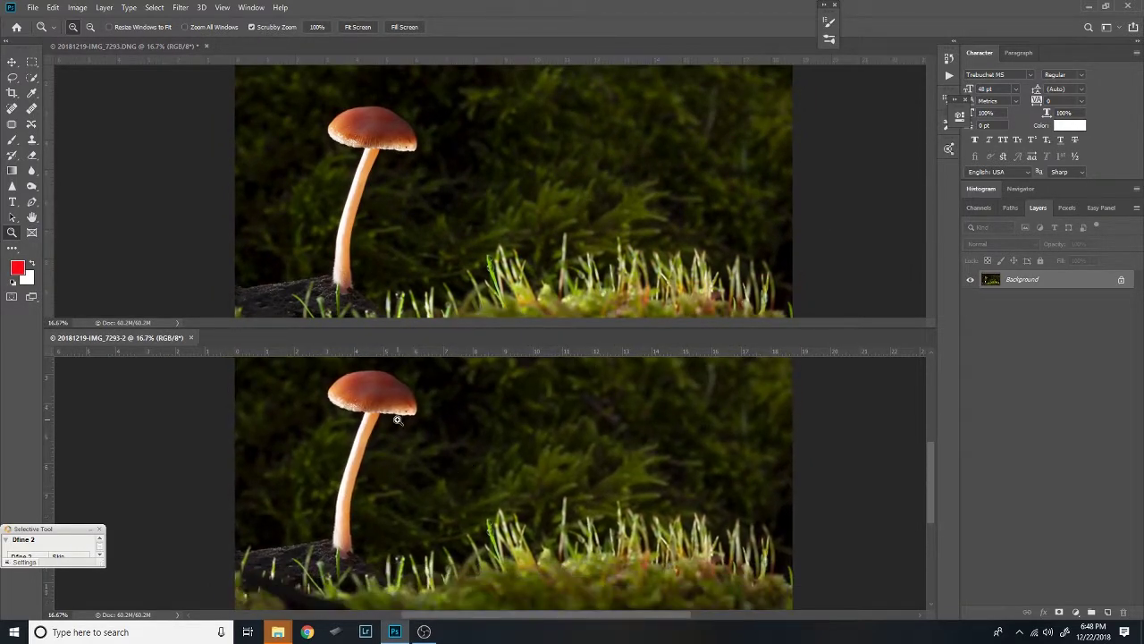
# Compare the mushroom cap in the original and edited photos at 100% zoom.
pyautogui.click(389, 405)
pyautogui.click(389, 405)
pyautogui.click(389, 405)
pyautogui.click(389, 405)
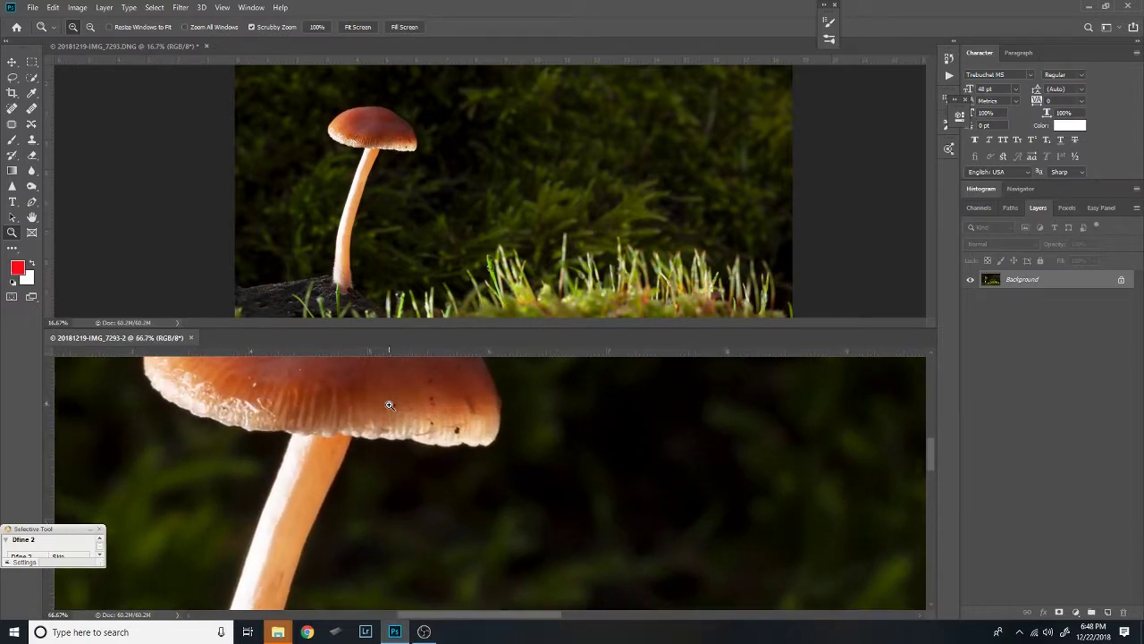
pyautogui.click(389, 405)
pyautogui.moveTo(390, 413); pyautogui.dragTo(475, 552)
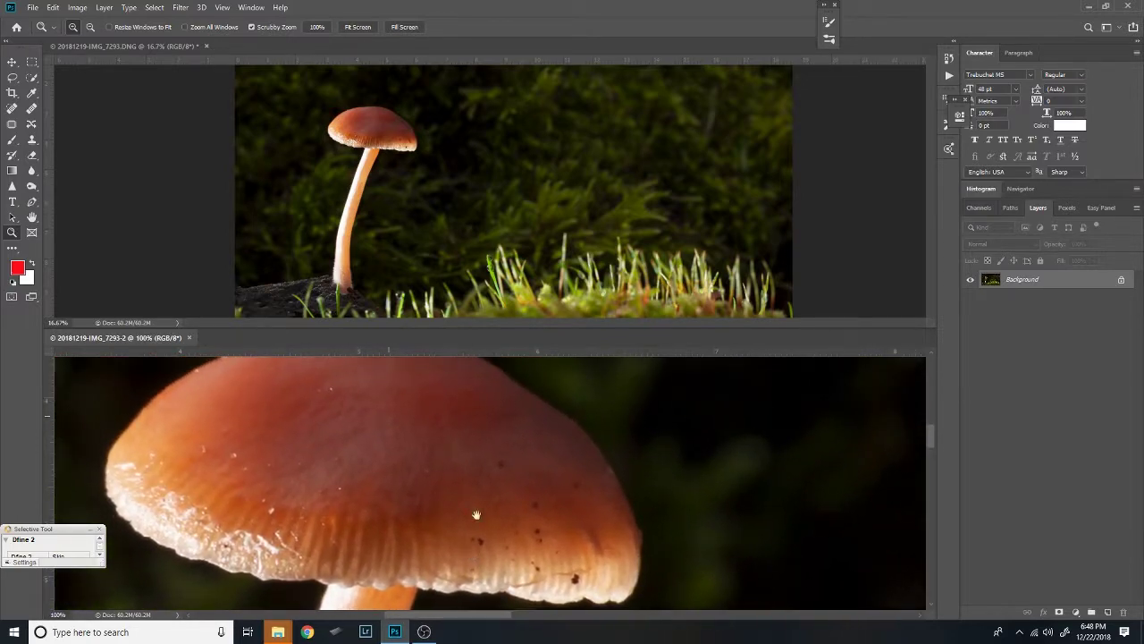
pyautogui.moveTo(395, 146); pyautogui.dragTo(535, 267)
pyautogui.click(361, 155)
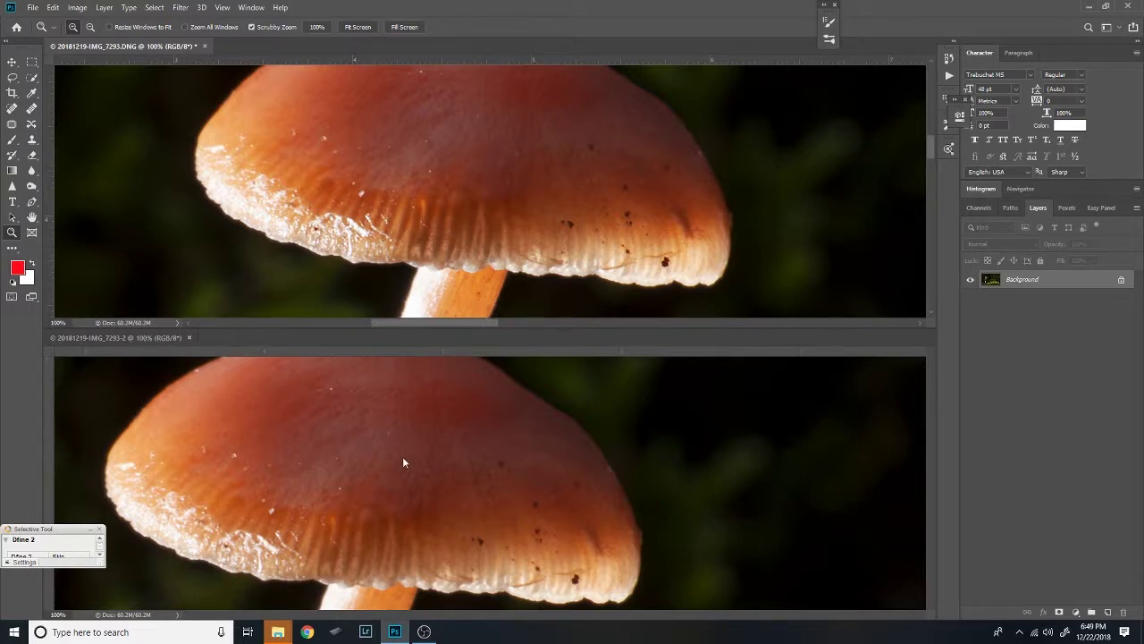
# Compare the mushroom cap's detail in the edited and original photos at 200% and 100% zoom, lining up both views.
pyautogui.click(433, 486)
pyautogui.press('space')
pyautogui.moveTo(435, 510); pyautogui.dragTo(484, 480)
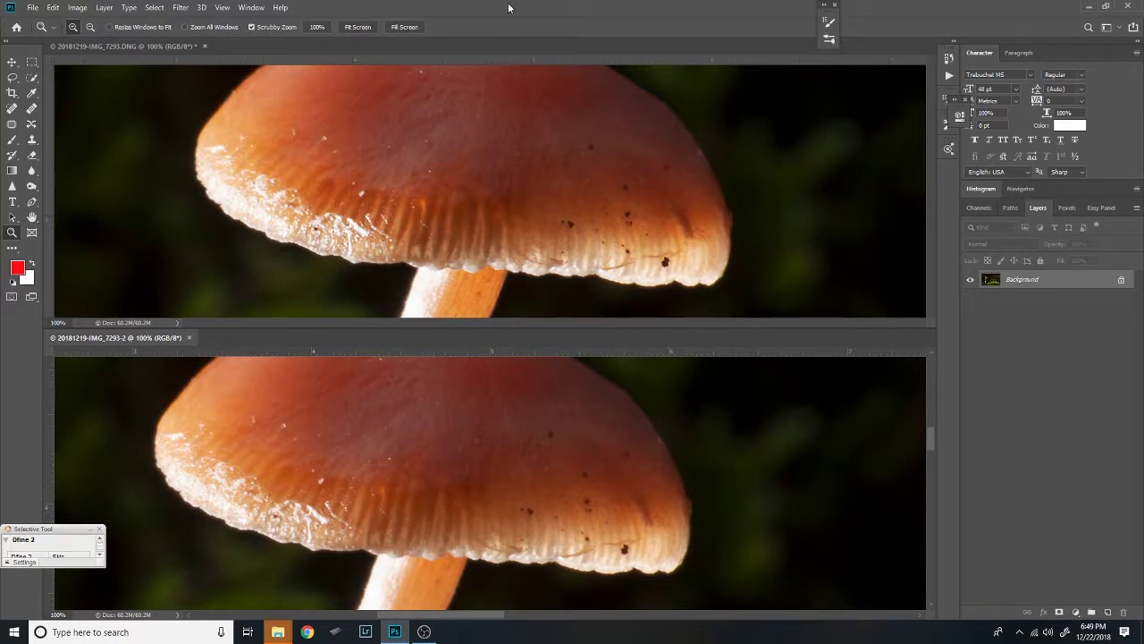
pyautogui.click(523, 171)
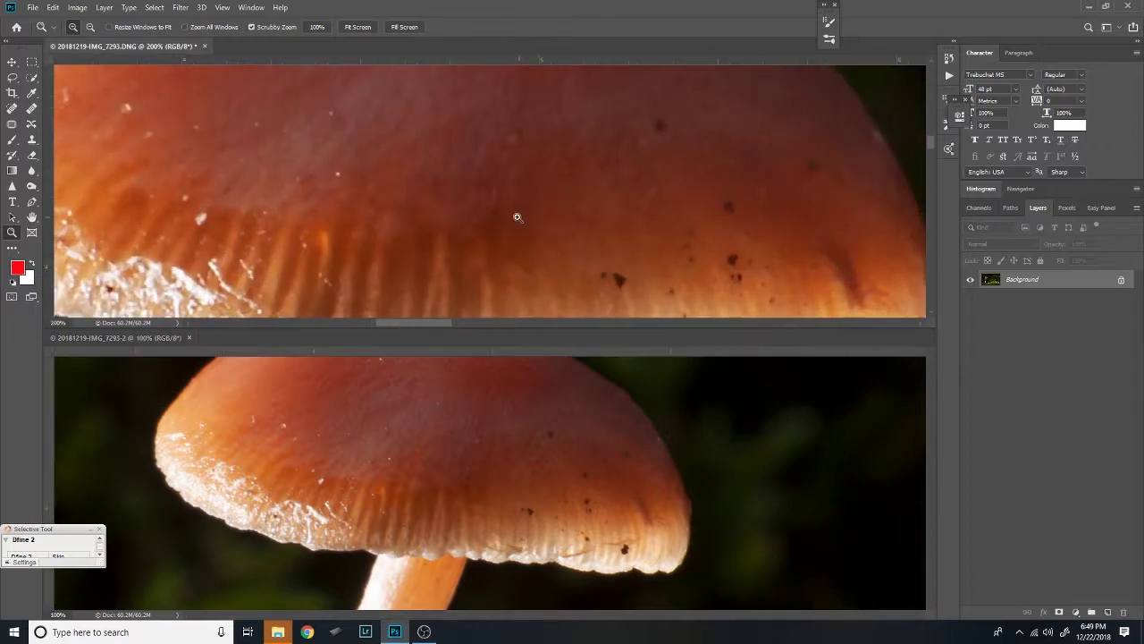
pyautogui.keyDown('alt'); pyautogui.click(511, 227); pyautogui.keyUp('alt')
pyautogui.keyDown('alt'); pyautogui.click(513, 232); pyautogui.keyUp('alt')
pyautogui.scroll(1, 513, 232)
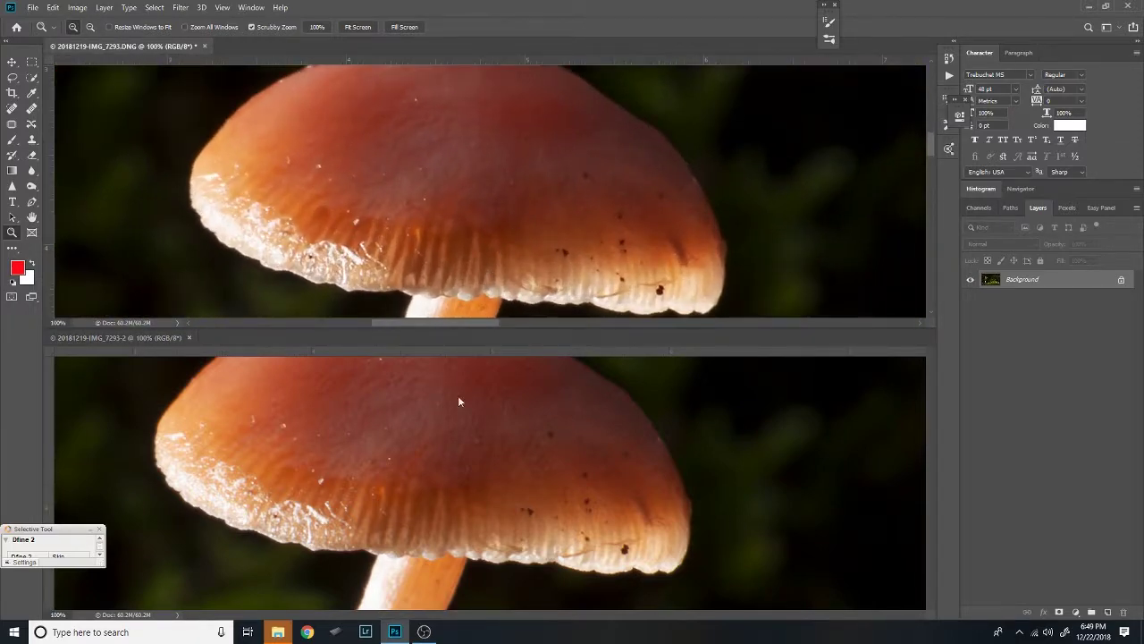
pyautogui.click(457, 452)
pyautogui.keyDown('alt'); pyautogui.click(471, 503); pyautogui.keyUp('alt')
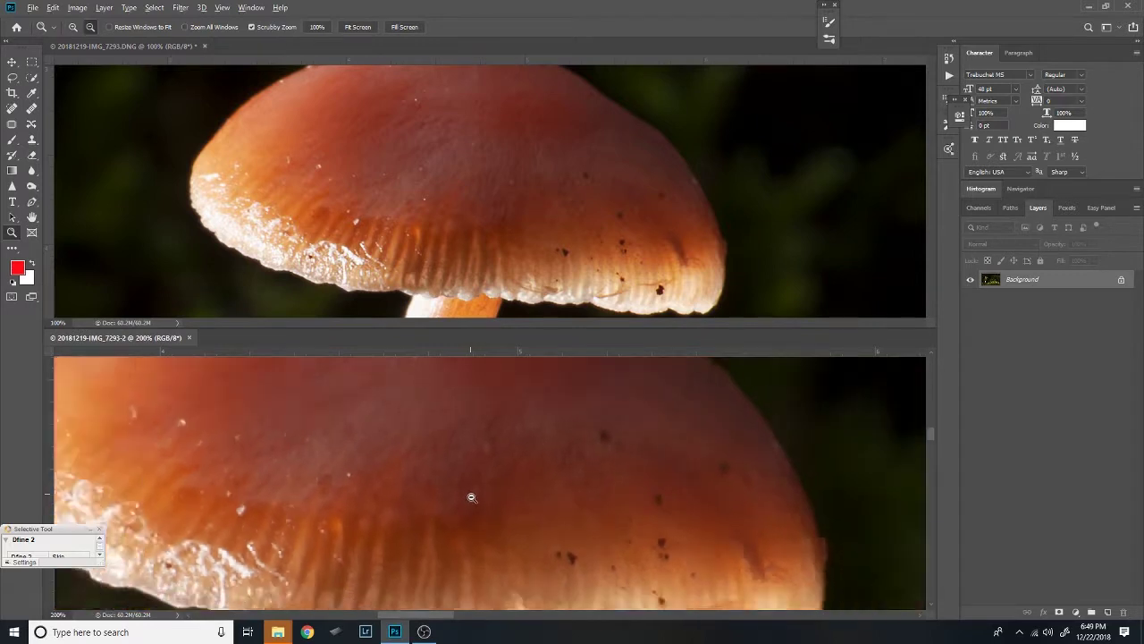
pyautogui.moveTo(468, 518); pyautogui.dragTo(489, 526)
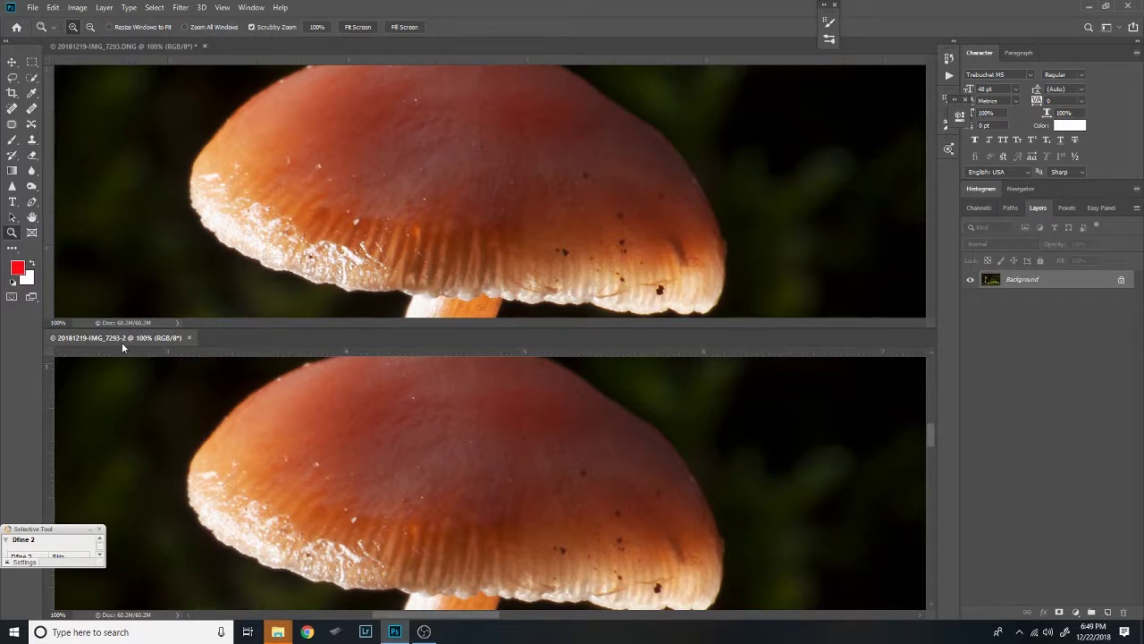
# Close the original 20181219-IMG_7293-2 photo without saving and view the whole edited photo.
pyautogui.click(189, 338)
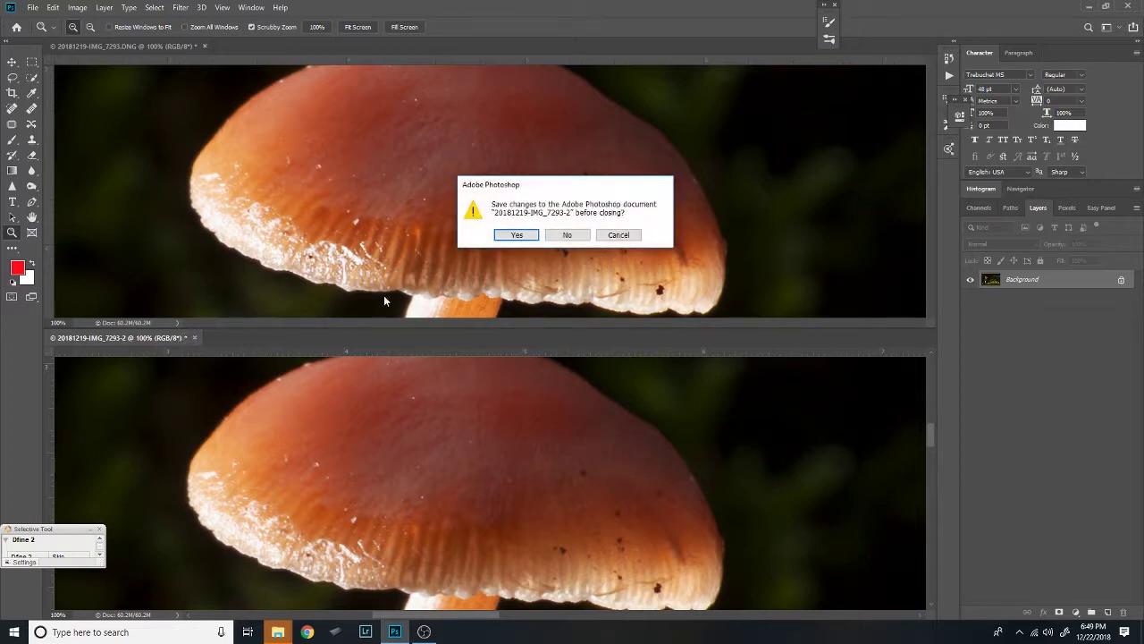
pyautogui.click(585, 242)
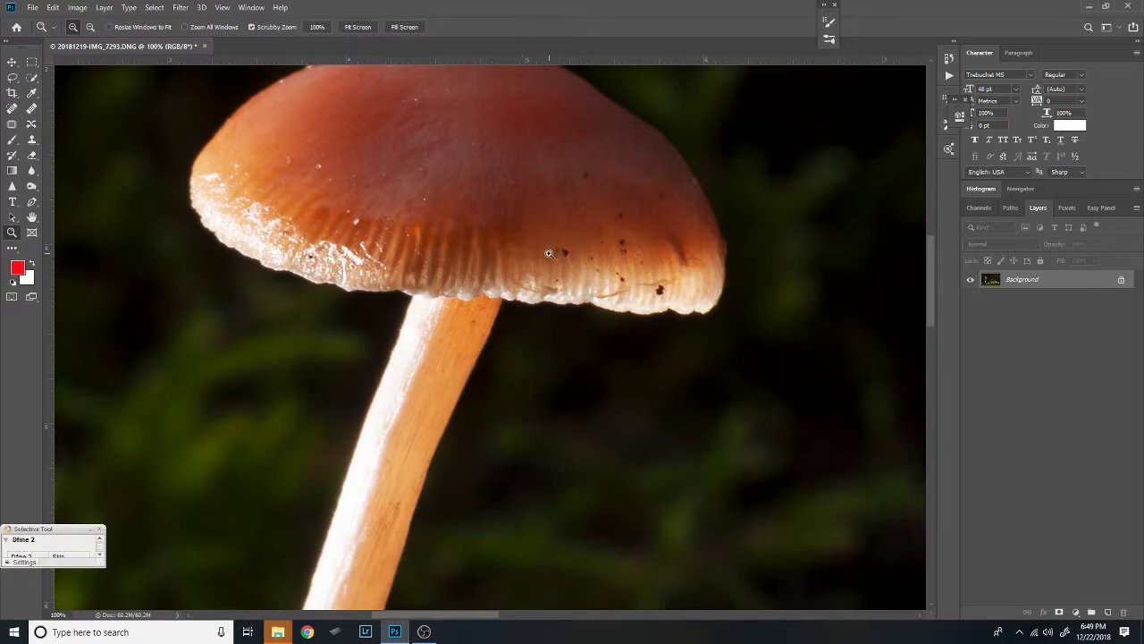
pyautogui.keyDown('alt'); pyautogui.click(549, 254); pyautogui.keyUp('alt')
pyautogui.keyDown('alt'); pyautogui.click(548, 254); pyautogui.keyUp('alt')
pyautogui.keyDown('alt'); pyautogui.click(549, 254); pyautogui.keyUp('alt')
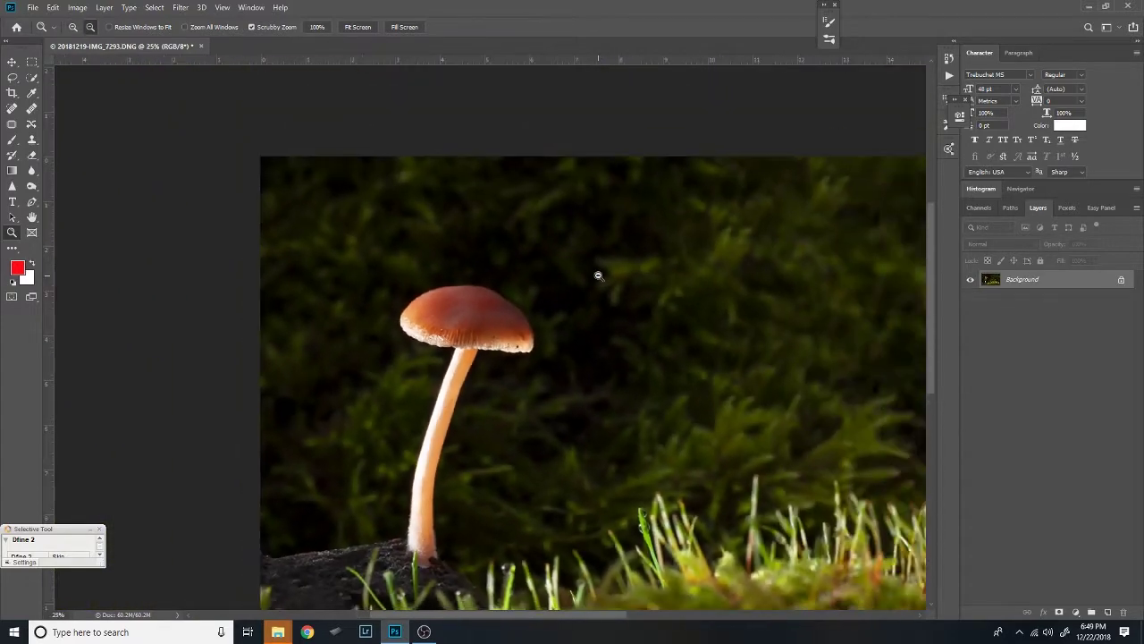
pyautogui.keyDown('alt'); pyautogui.click(625, 328); pyautogui.keyUp('alt')
pyautogui.moveTo(600, 383); pyautogui.dragTo(606, 315)
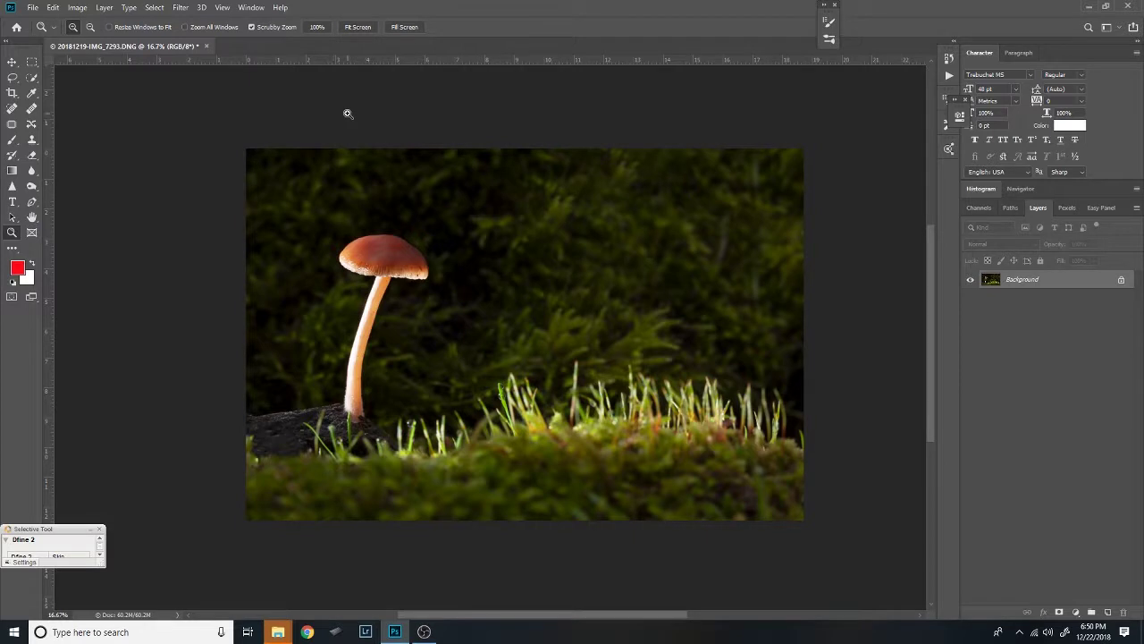
# Patch the distracting spot in the foreground moss below the right-hand grass with Content-Aware texture from nearby moss, then deselect.
pyautogui.click(756, 500)
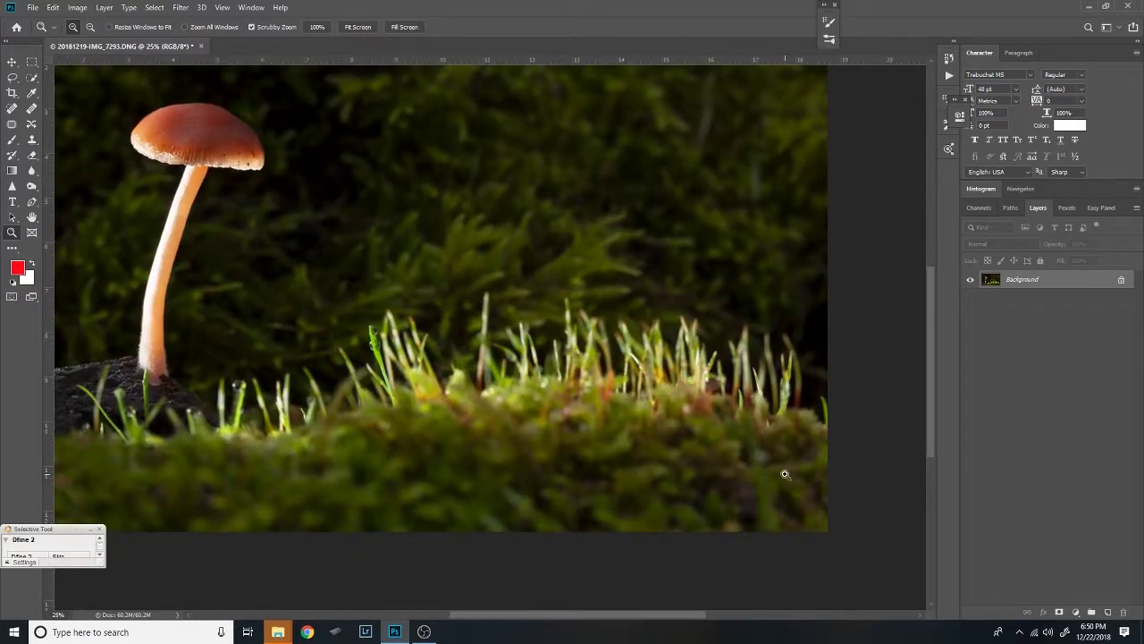
pyautogui.click(12, 125)
pyautogui.moveTo(752, 461)
pyautogui.mouseDown()
pyautogui.moveTo(743, 455)
pyautogui.moveTo(672, 498)
pyautogui.moveTo(768, 523)
pyautogui.moveTo(748, 455)
pyautogui.moveTo(599, 499)
pyautogui.moveTo(528, 472)
pyautogui.mouseUp()
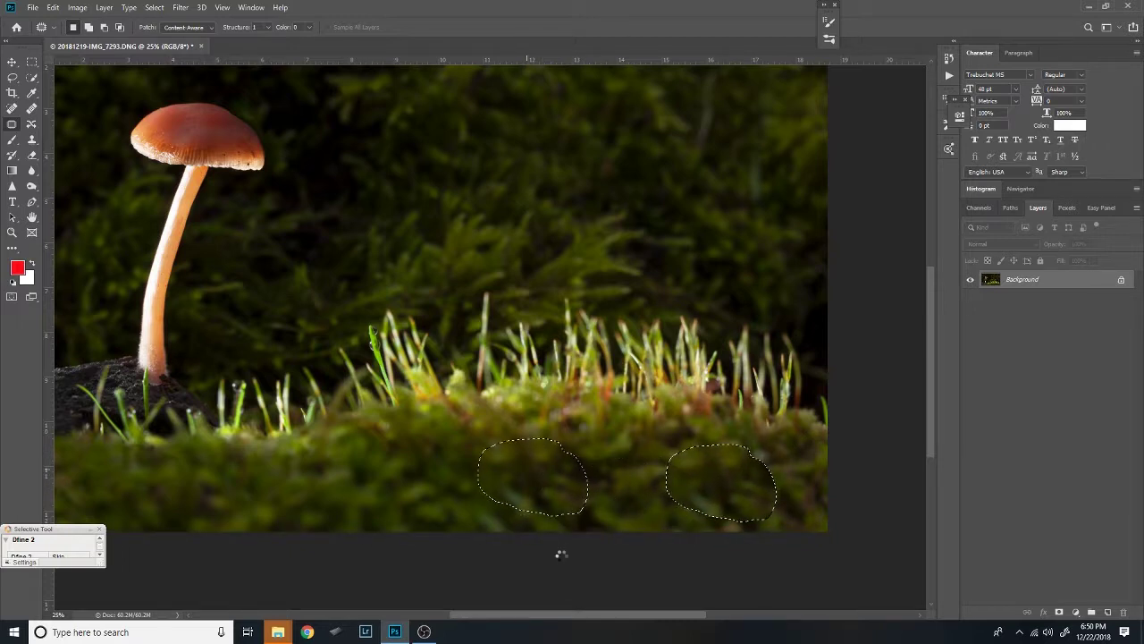
pyautogui.hotkey('ctrl', 'd')
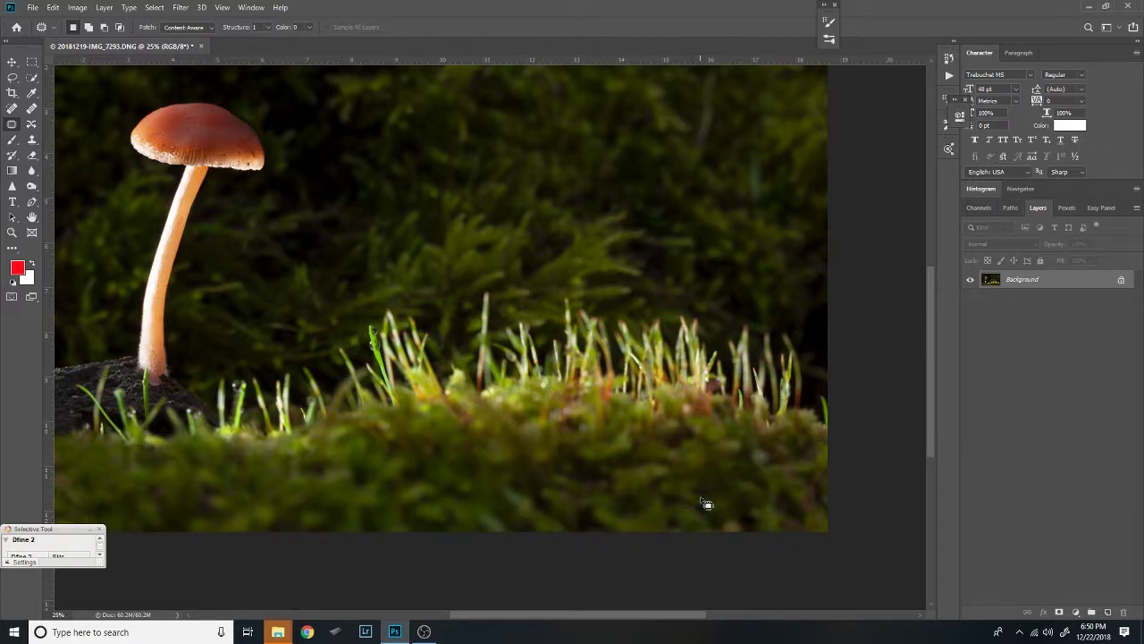
# Clone nearby dark moss over the patched foreground area using the Clone Stamp with a 300 px brush.
pyautogui.press('z')
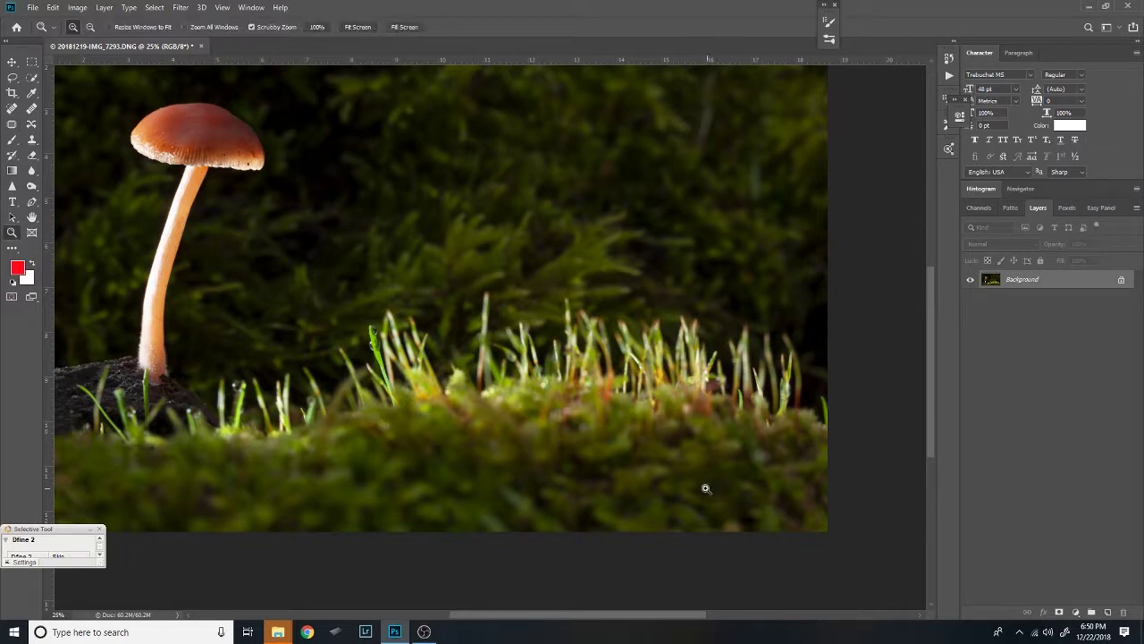
pyautogui.click(705, 485)
pyautogui.click(692, 490)
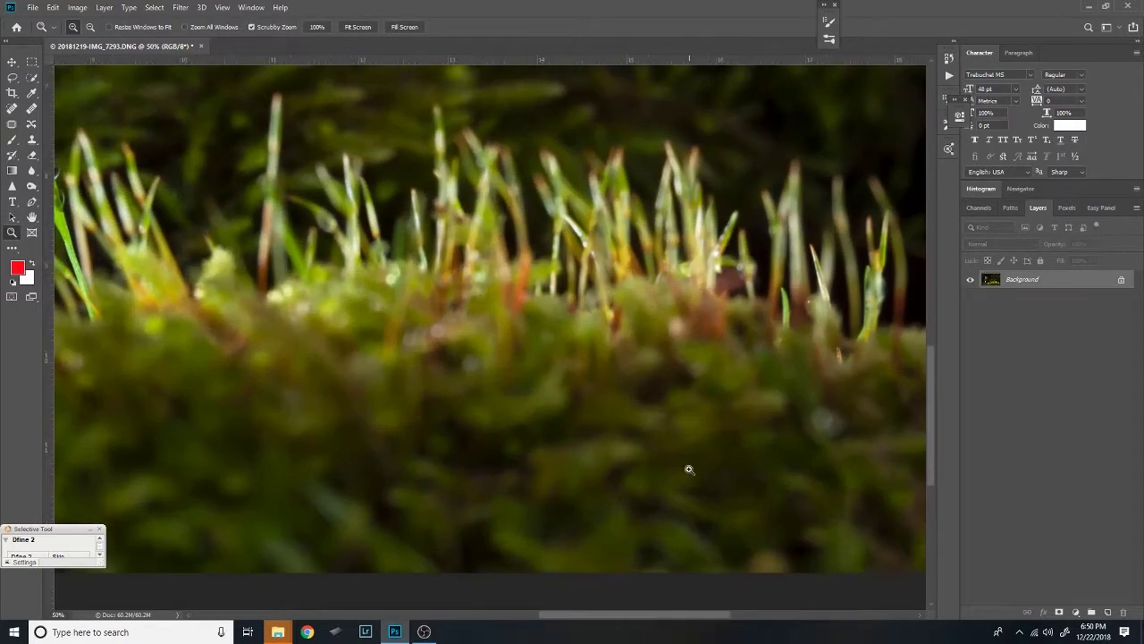
pyautogui.press('s')
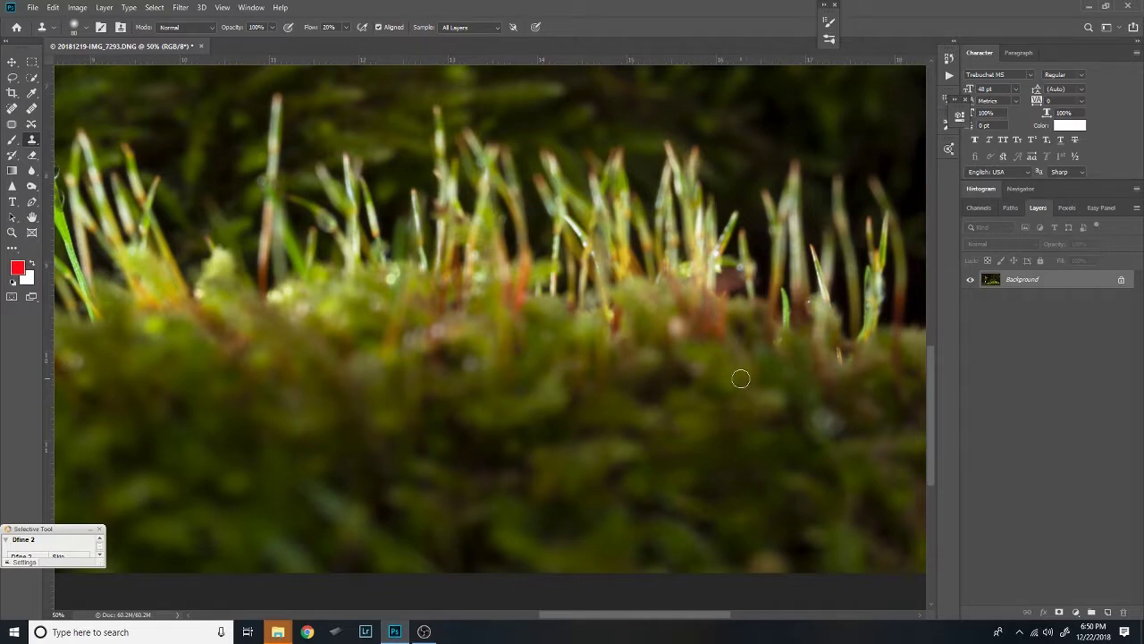
pyautogui.press(']')
pyautogui.press(']')
pyautogui.press(']')
pyautogui.press(']')
pyautogui.press(']')
pyautogui.press(']')
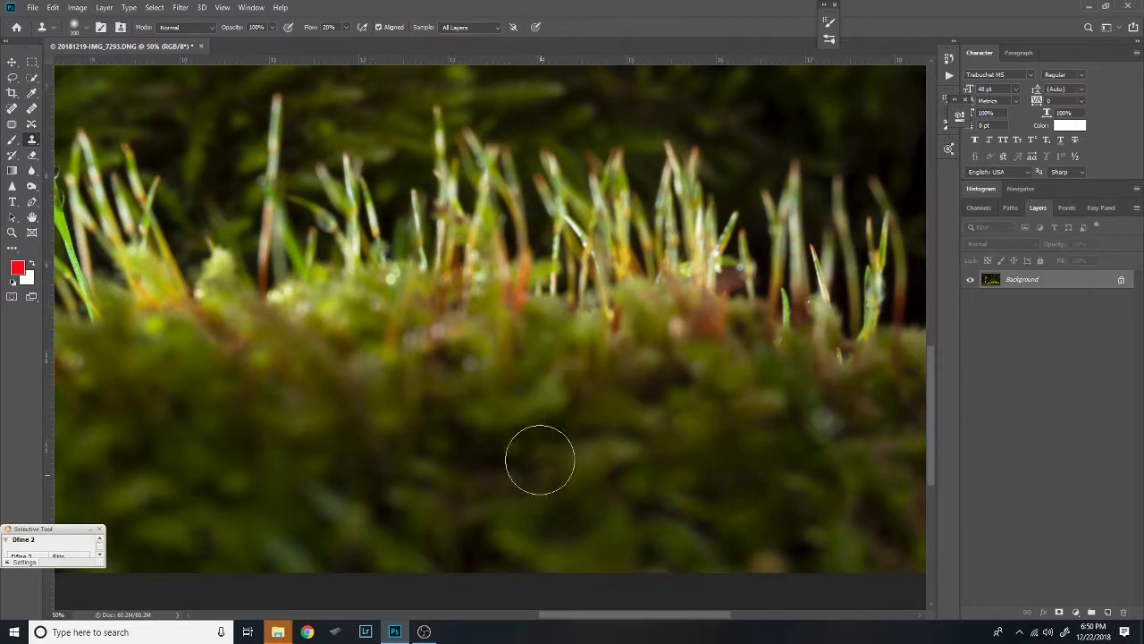
pyautogui.press('alt')
pyautogui.keyDown('alt'); pyautogui.click(545, 433); pyautogui.keyUp('alt')
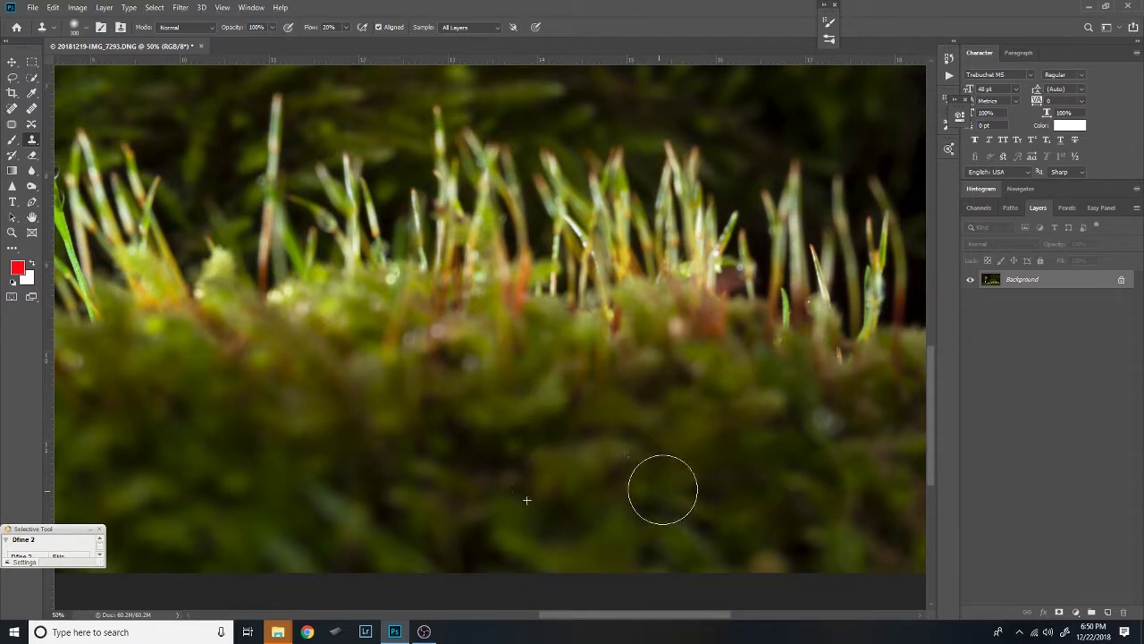
# Clone out the pale spot in the moss near the photo's right edge and blend the moss beneath it.
pyautogui.hscroll(5, 581, 447)
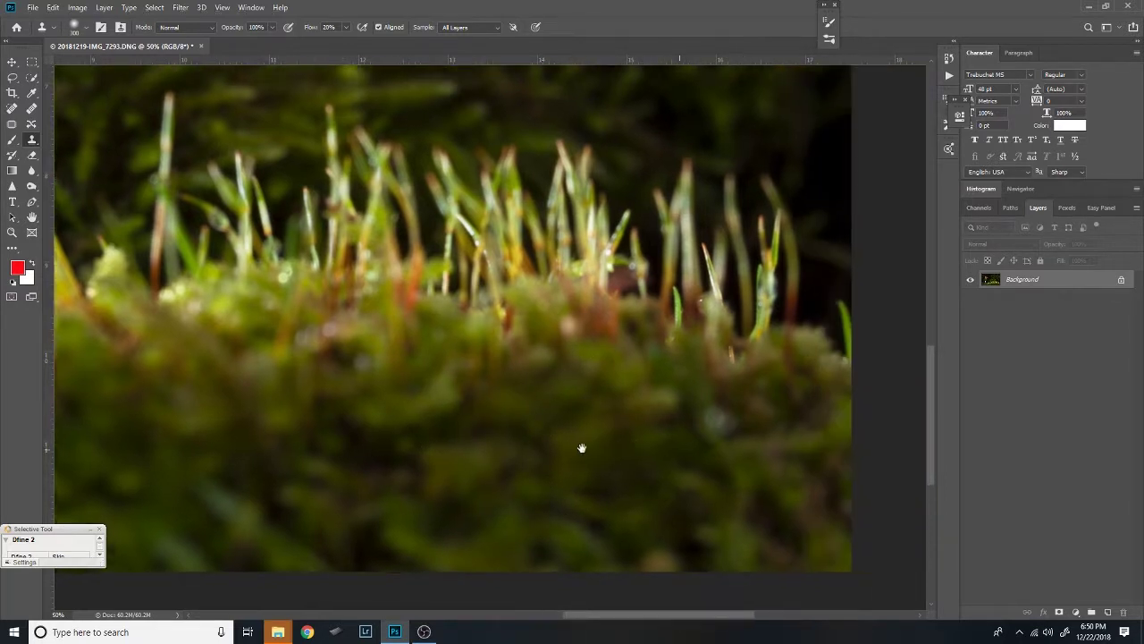
pyautogui.press('alt')
pyautogui.keyDown('alt'); pyautogui.click(753, 431); pyautogui.keyUp('alt')
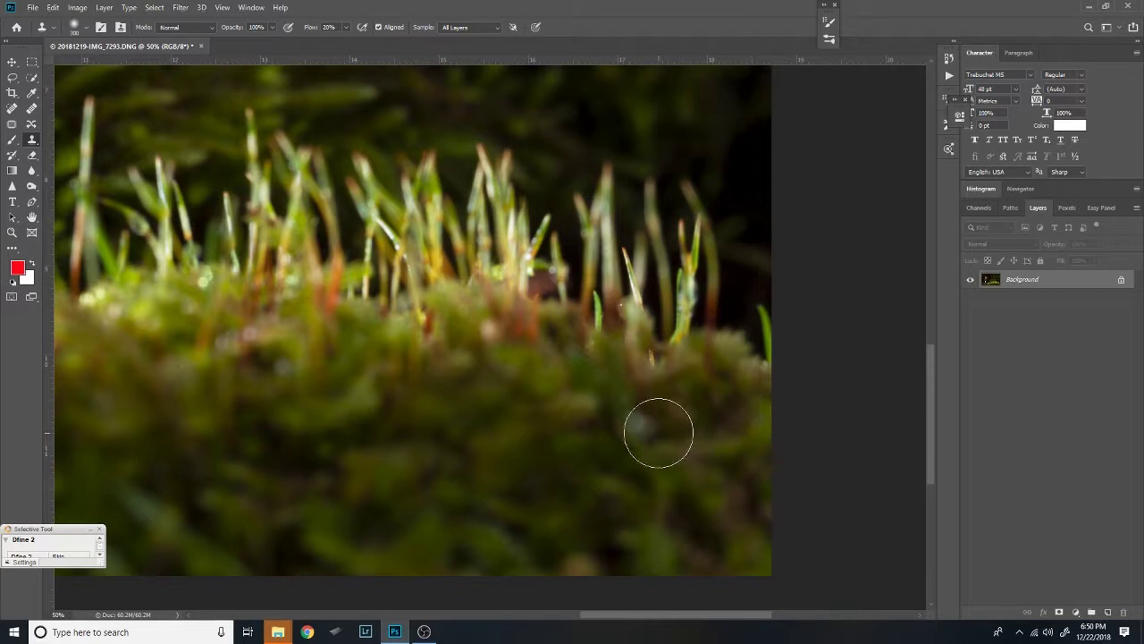
pyautogui.moveTo(653, 437)
pyautogui.mouseDown()
pyautogui.moveTo(616, 435)
pyautogui.moveTo(646, 487)
pyautogui.moveTo(637, 514)
pyautogui.moveTo(613, 562)
pyautogui.mouseUp()
pyautogui.keyDown('alt'); pyautogui.click(110, 421); pyautogui.keyUp('alt')
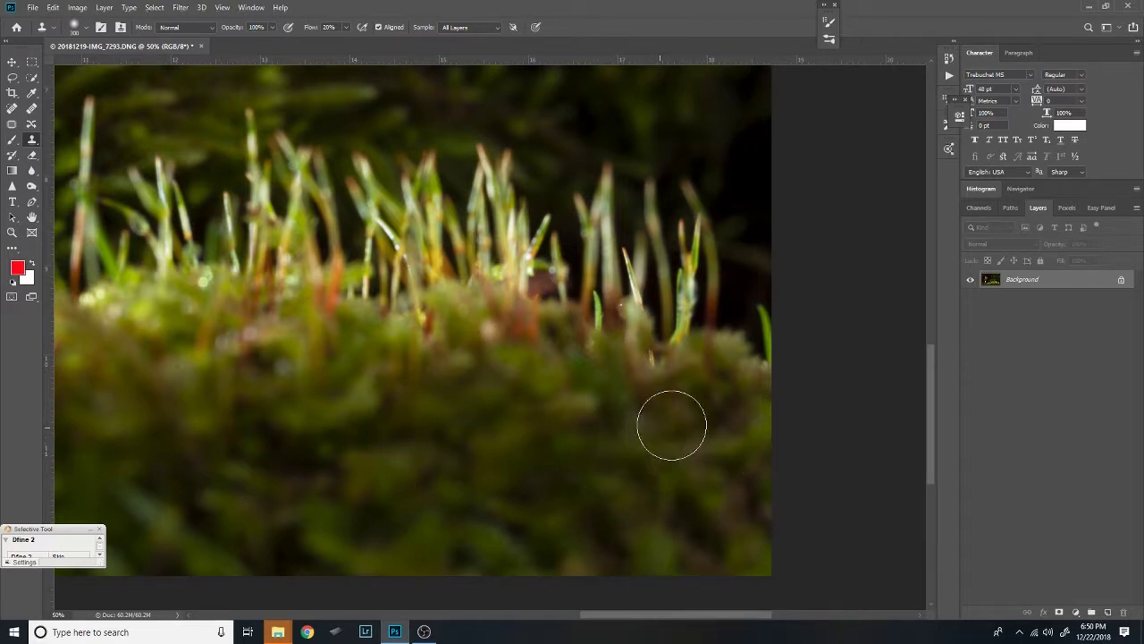
pyautogui.moveTo(671, 424); pyautogui.dragTo(667, 483)
# Clone moss texture over the remaining distracting patches along the photo's lower edge.
pyautogui.press('space')
pyautogui.moveTo(391, 479); pyautogui.dragTo(465, 358)
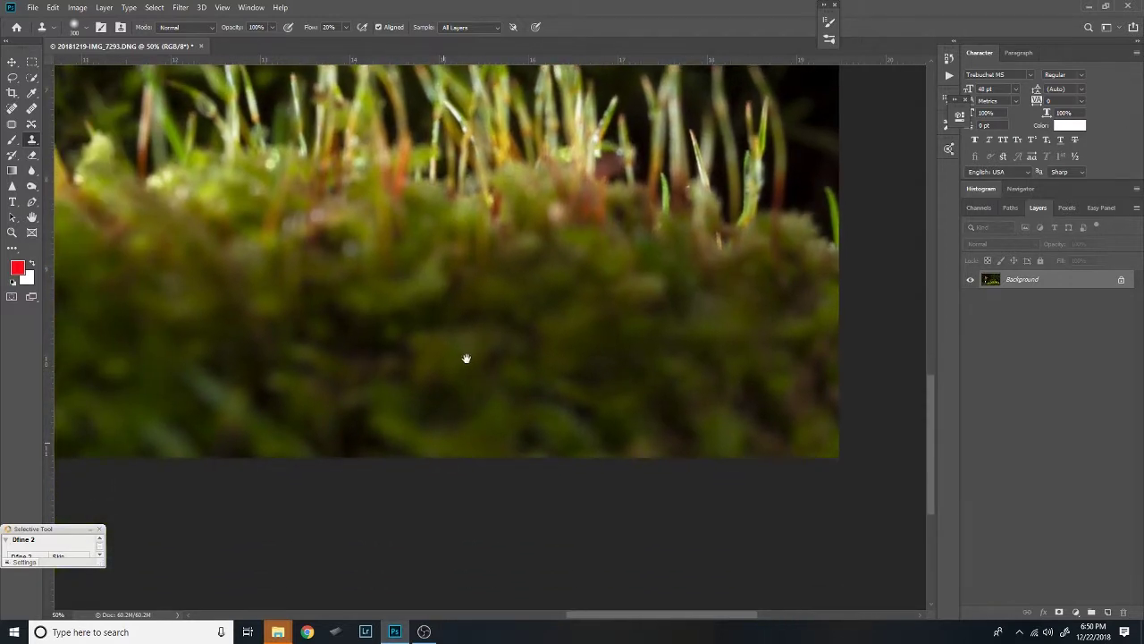
pyautogui.keyDown('alt'); pyautogui.click(118, 375); pyautogui.keyUp('alt')
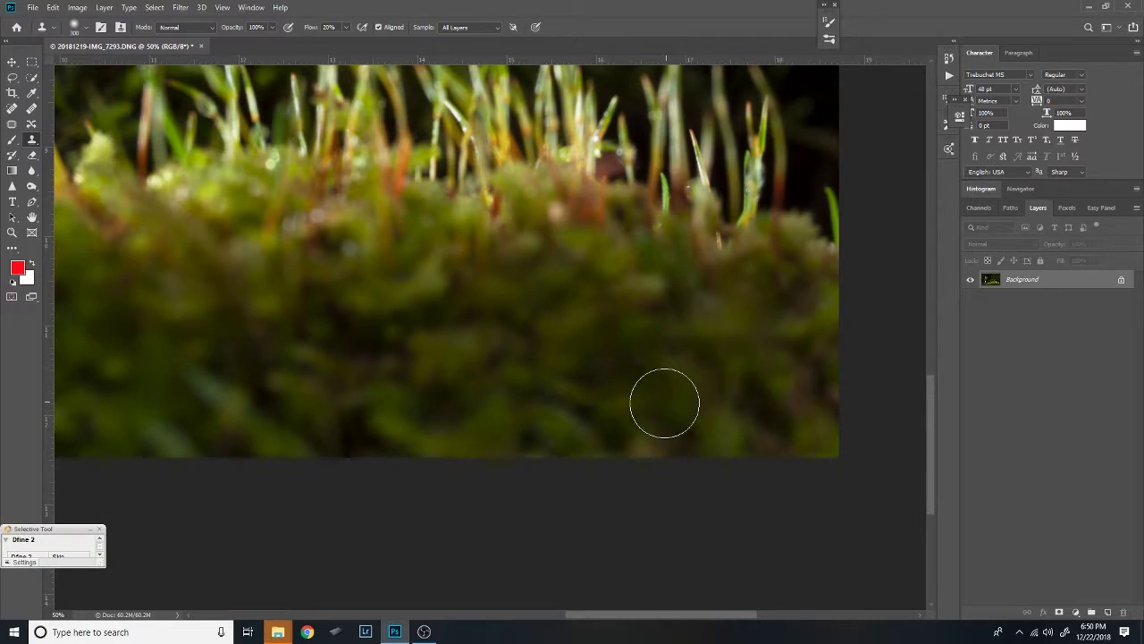
pyautogui.moveTo(665, 403); pyautogui.dragTo(581, 390)
pyautogui.moveTo(535, 354); pyautogui.dragTo(671, 346)
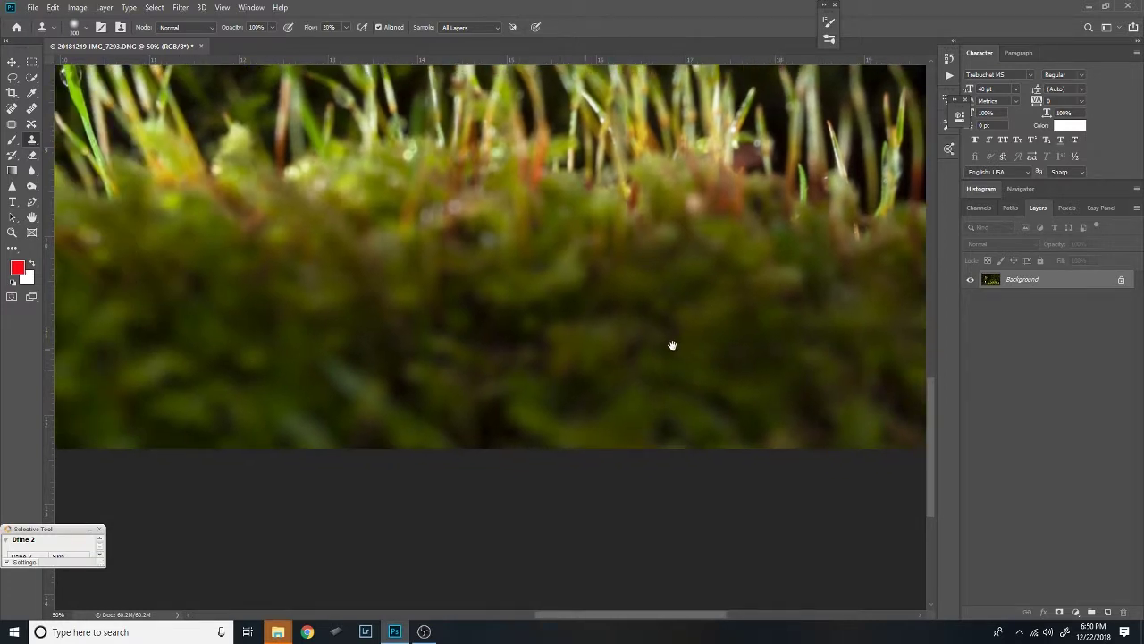
# Duplicate the Background layer and start a Field Blur on the copy.
pyautogui.press('z')
pyautogui.moveTo(629, 384); pyautogui.dragTo(533, 336)
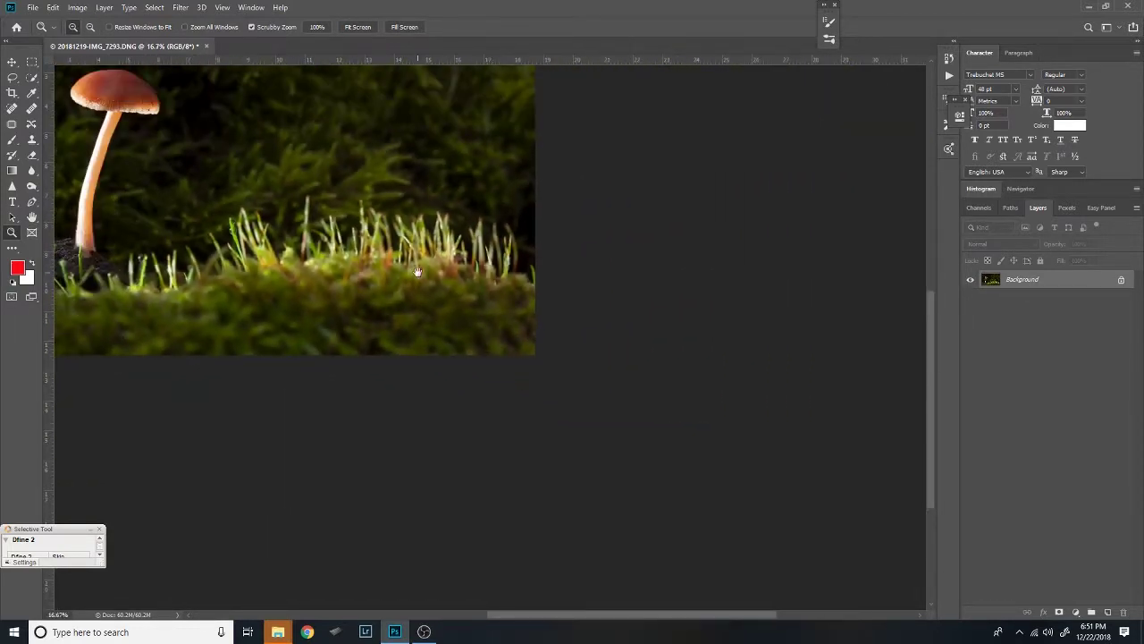
pyautogui.click(585, 371)
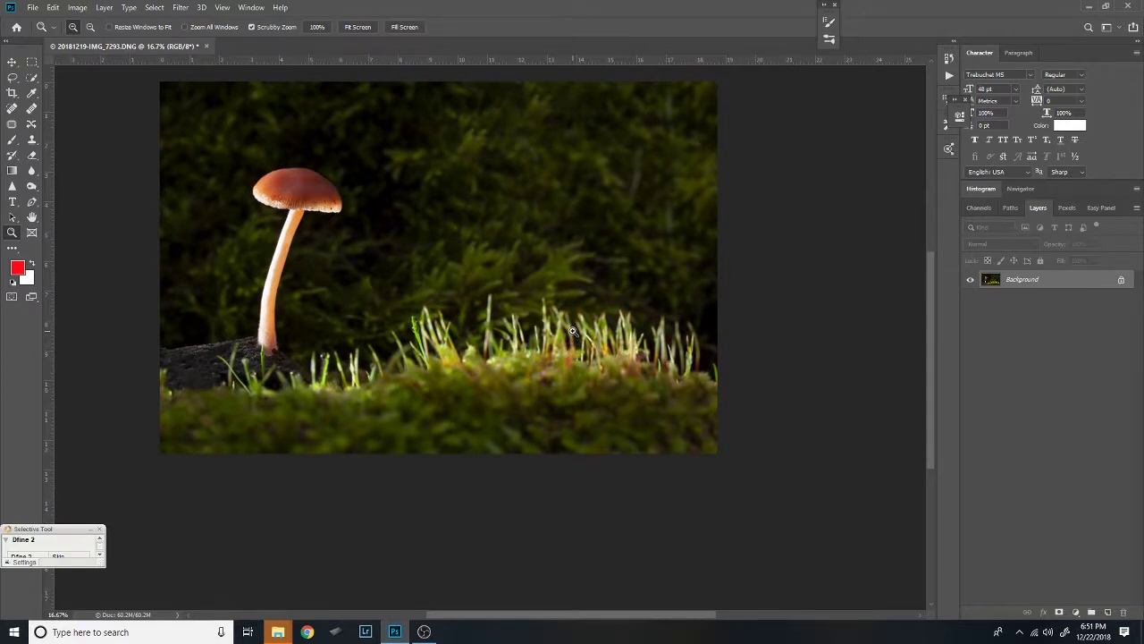
pyautogui.moveTo(576, 209); pyautogui.dragTo(595, 269)
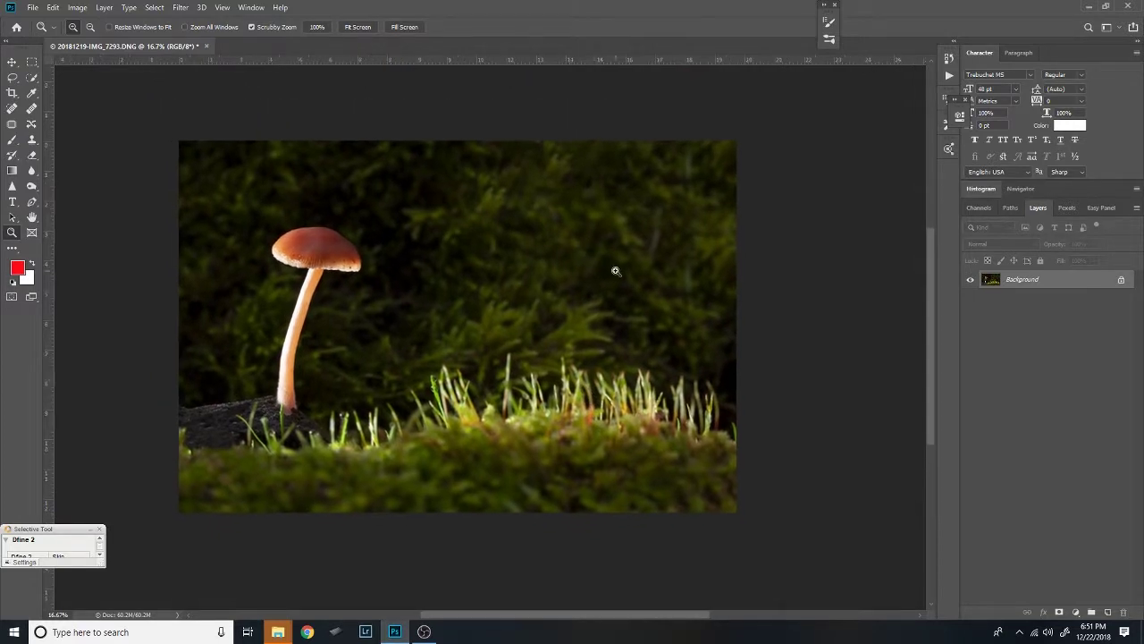
pyautogui.hotkey('ctrl', 'j')
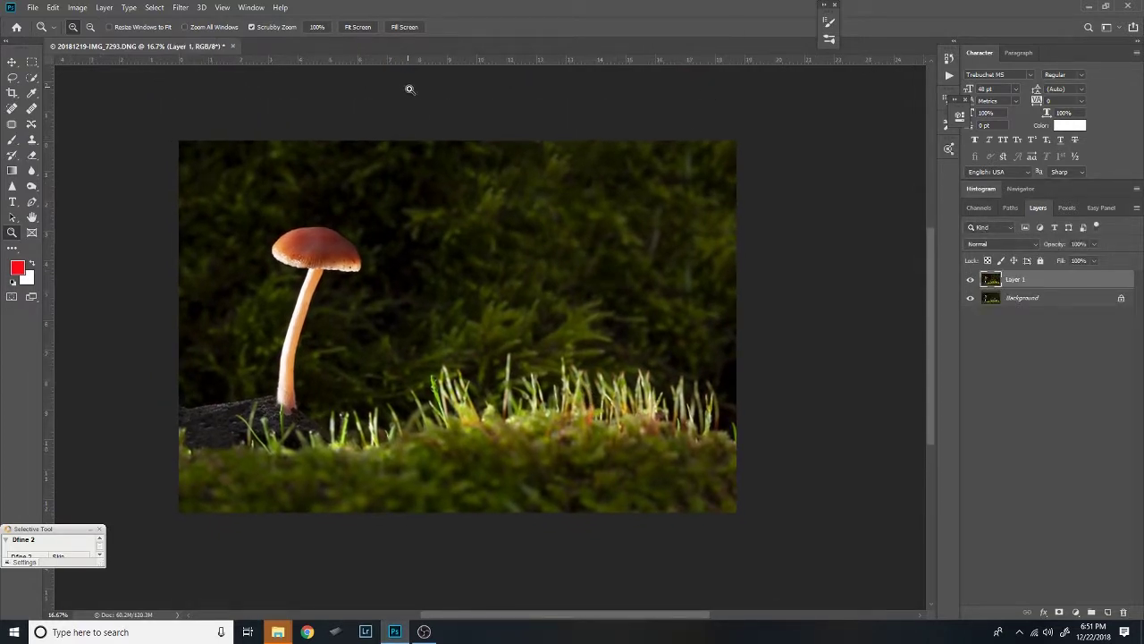
pyautogui.click(182, 8)
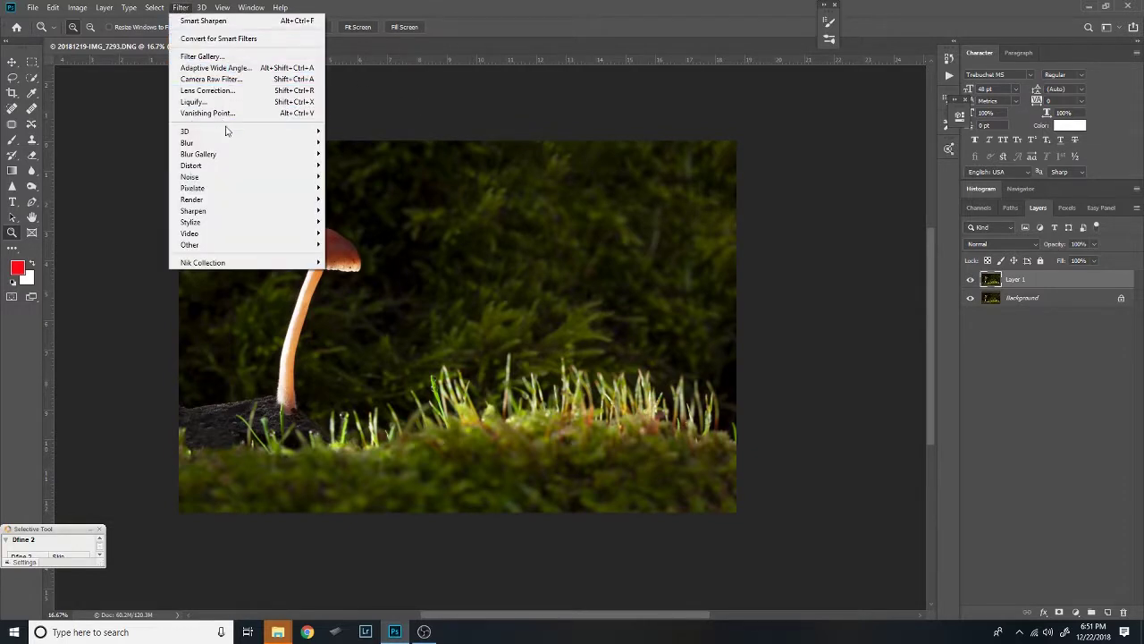
pyautogui.moveTo(237, 155)
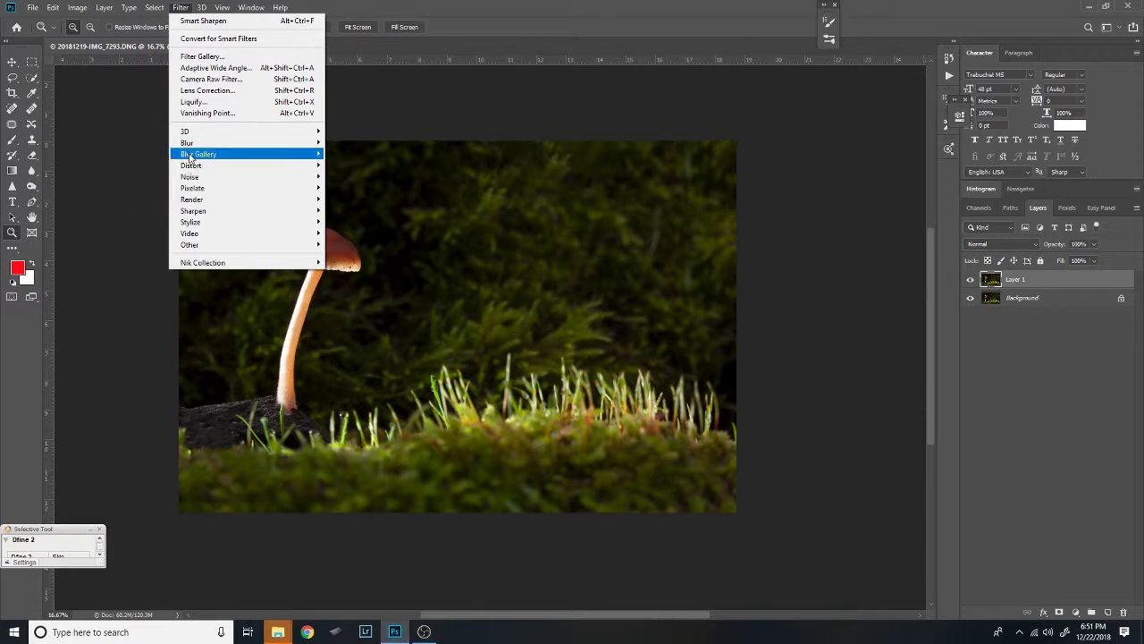
pyautogui.click(143, 154)
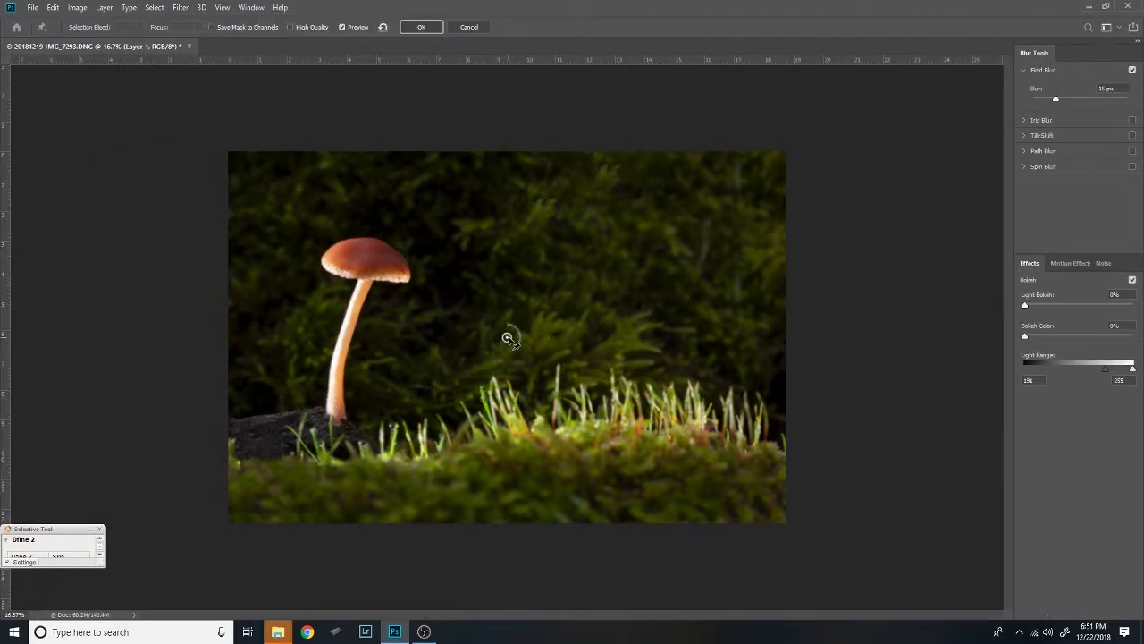
# Place a 64 px Field Blur pin in the background near the photo's upper-right corner and a 0 px pin beside the stem.
pyautogui.moveTo(552, 310); pyautogui.dragTo(670, 232)
pyautogui.moveTo(1056, 99); pyautogui.dragTo(1075, 109)
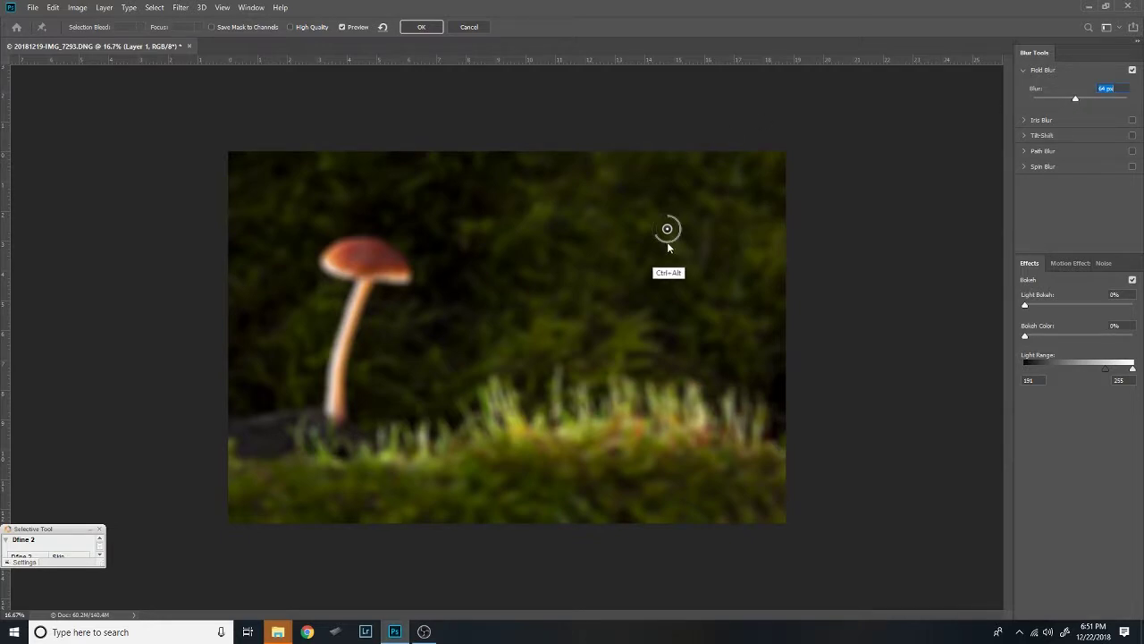
pyautogui.moveTo(664, 234); pyautogui.dragTo(379, 349)
pyautogui.moveTo(1077, 98); pyautogui.dragTo(1000, 111)
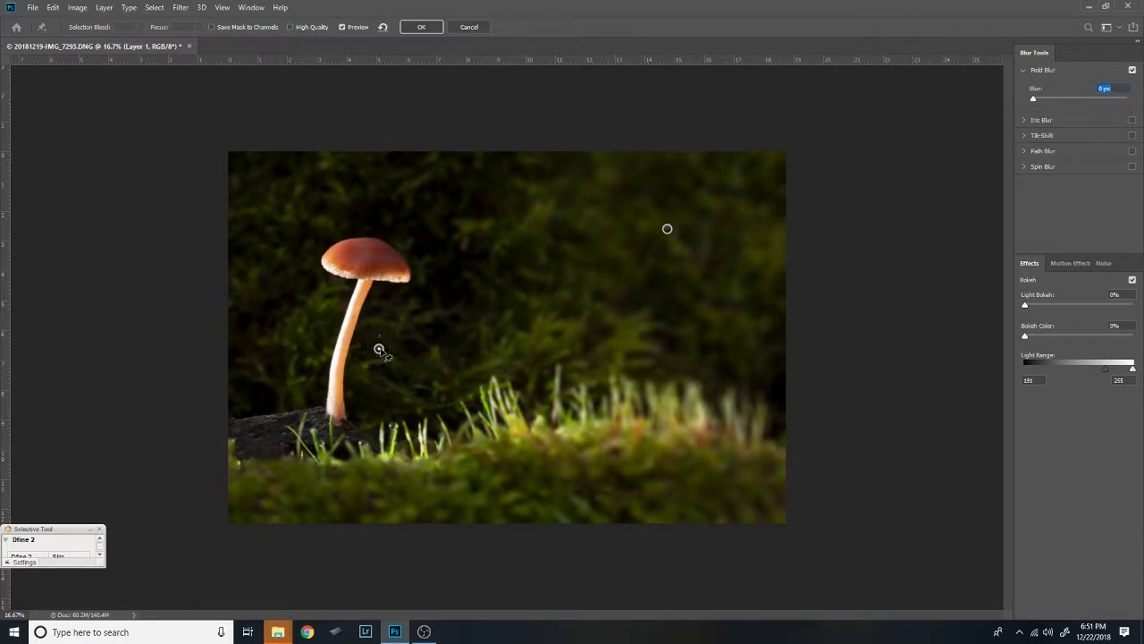
# Add a 0 px blur pin on the mushroom cap and a 26 px pin in the background just right of it.
pyautogui.moveTo(379, 348); pyautogui.dragTo(455, 249)
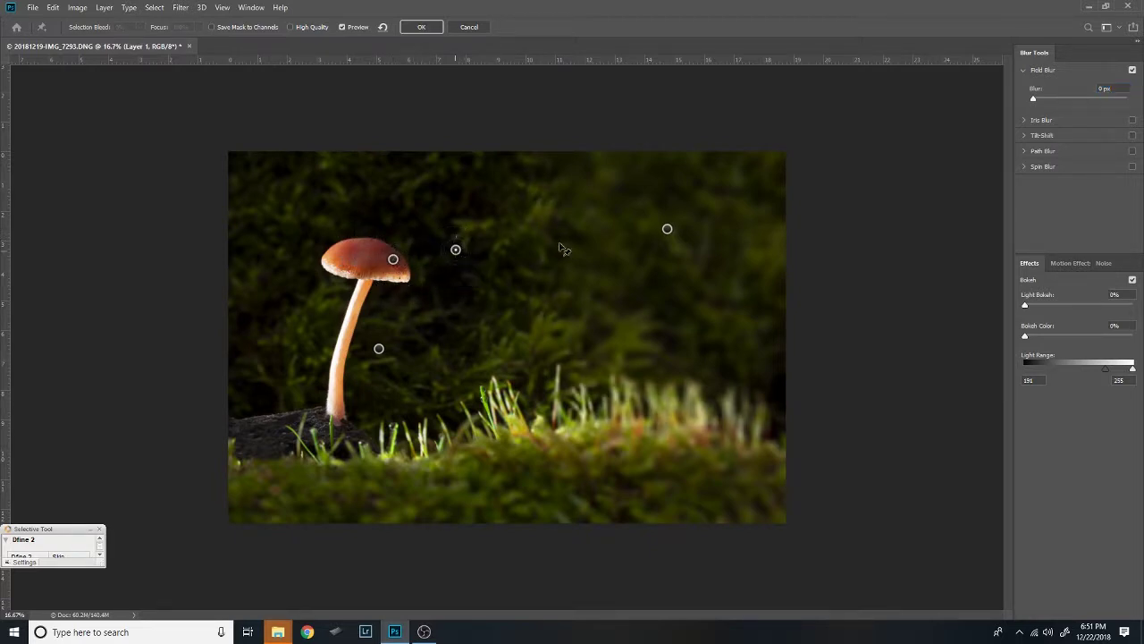
pyautogui.moveTo(1035, 96); pyautogui.dragTo(1066, 119)
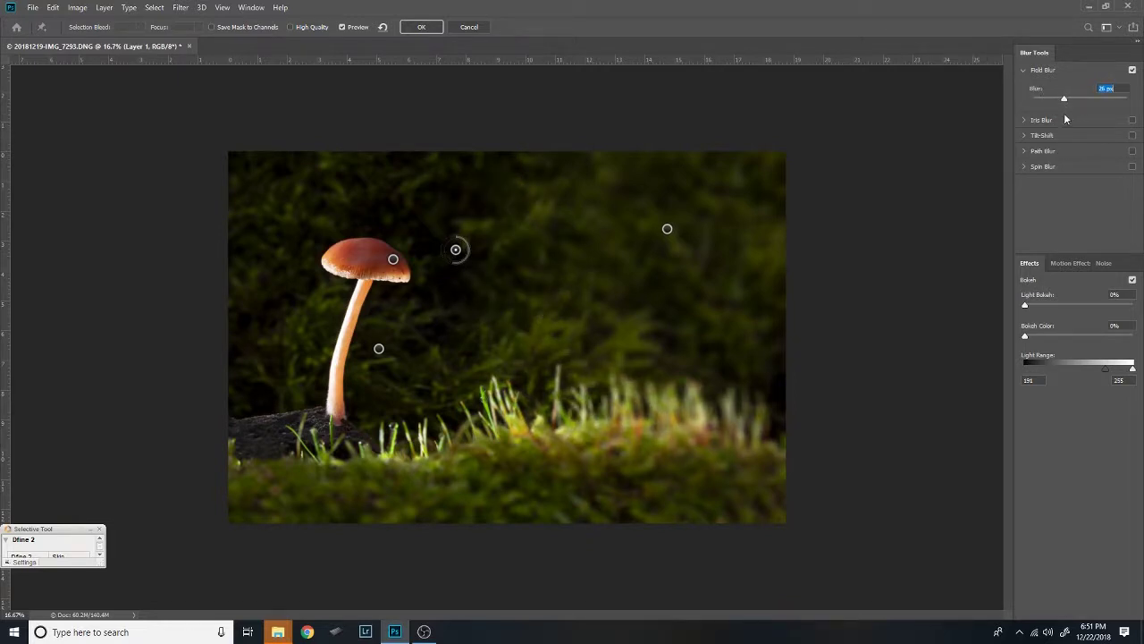
# Reduce the blur of the far background pin to about 30 px.
pyautogui.click(456, 255)
pyautogui.click(668, 230)
pyautogui.moveTo(1078, 100); pyautogui.dragTo(1068, 105)
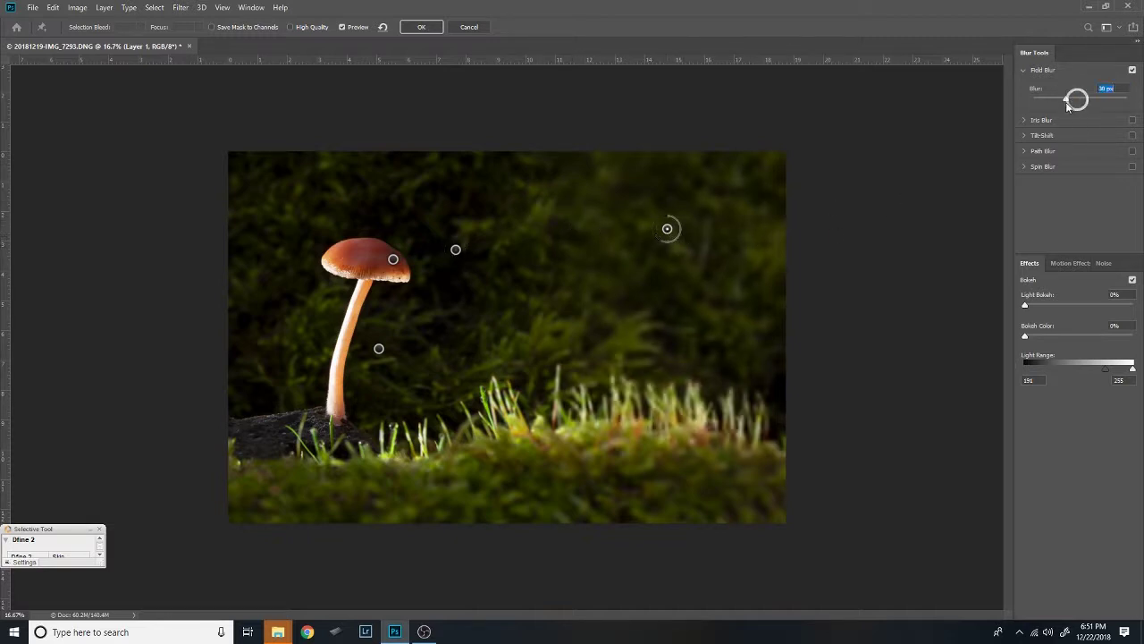
# Add two 0 px Field Blur pins on the foreground grass, one near its middle and one closer to the mushroom.
pyautogui.click(394, 261)
pyautogui.click(616, 415)
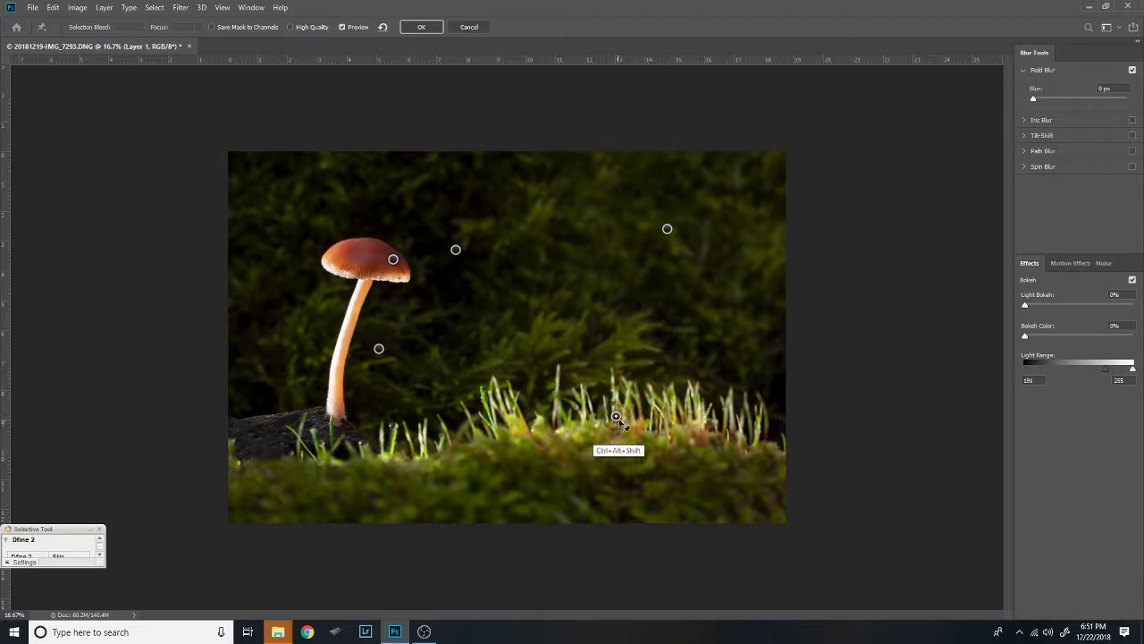
pyautogui.click(465, 434)
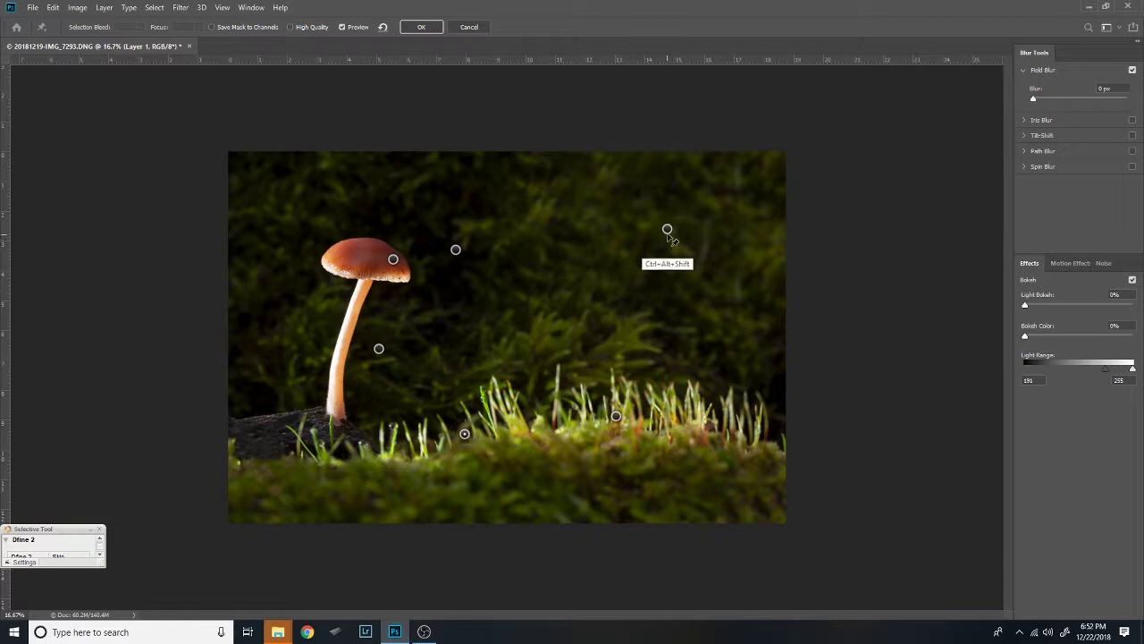
# Add 29 px blur pins in the background above the grass and on the far side of the mushroom, and apply the Field Blur.
pyautogui.click(617, 317)
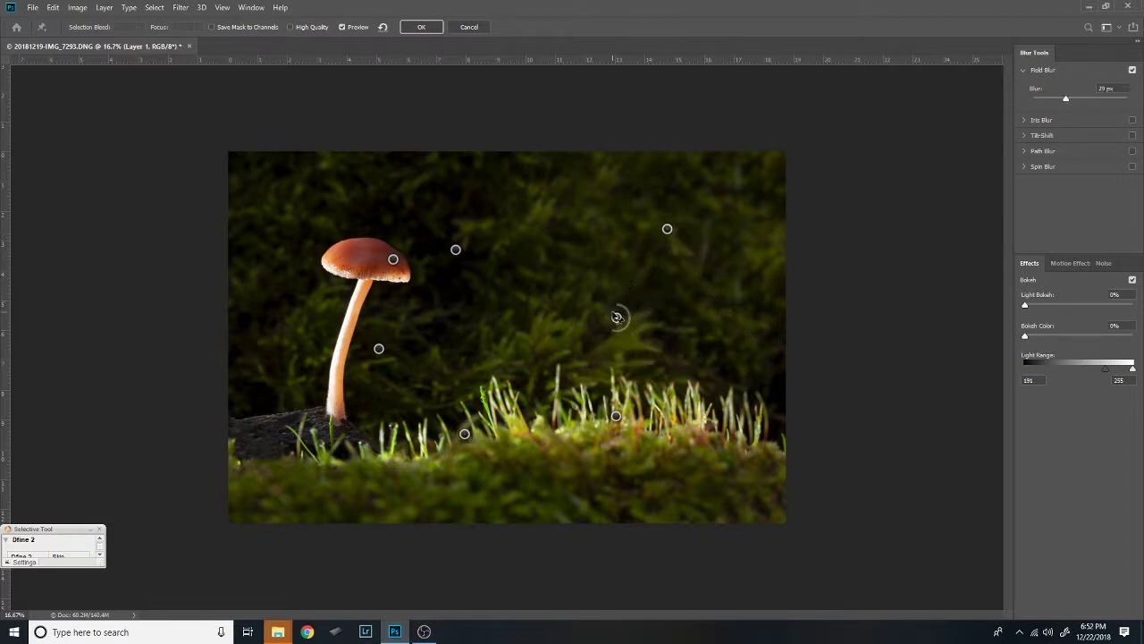
pyautogui.click(257, 192)
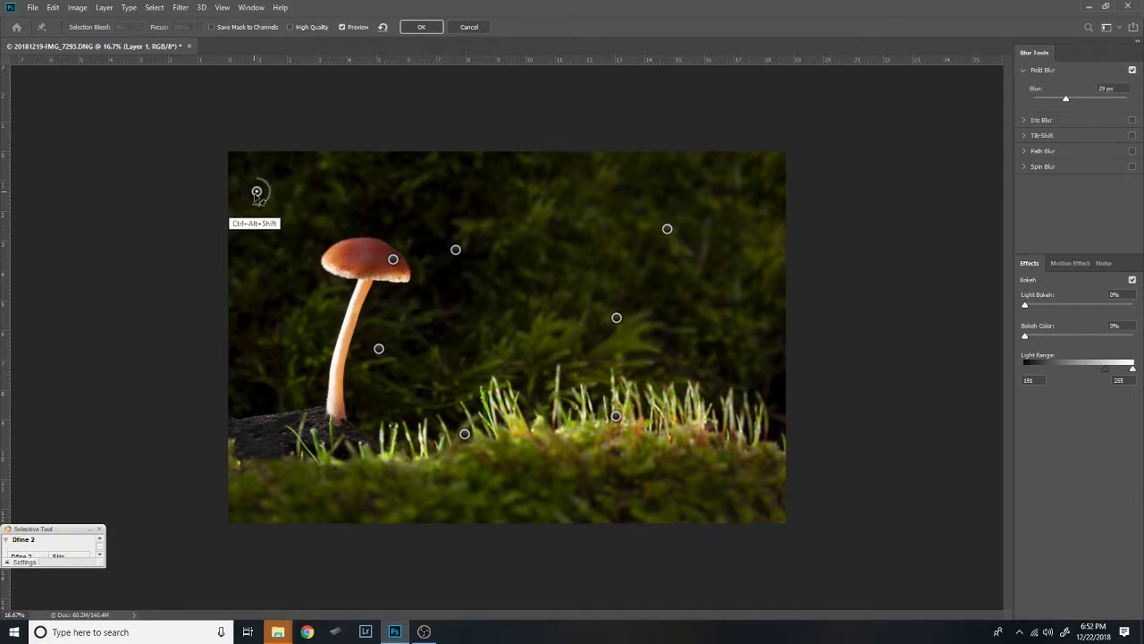
pyautogui.moveTo(256, 193); pyautogui.dragTo(252, 304)
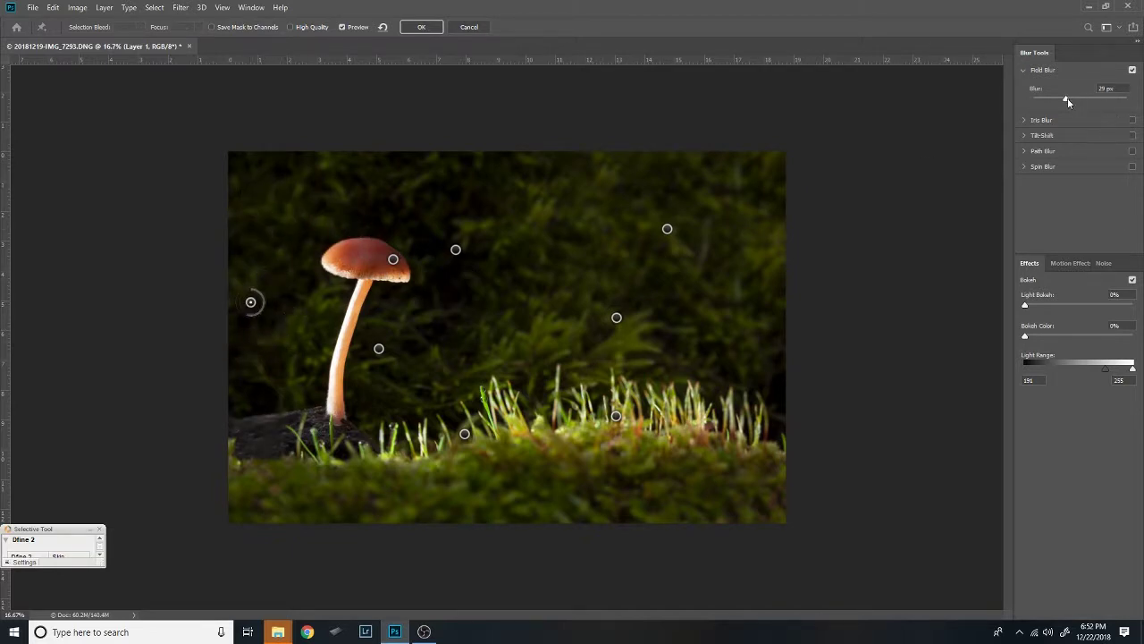
pyautogui.moveTo(1066, 99)
pyautogui.mouseDown()
pyautogui.moveTo(1037, 111)
pyautogui.moveTo(1088, 113)
pyautogui.moveTo(1069, 117)
pyautogui.mouseUp()
pyautogui.click(426, 28)
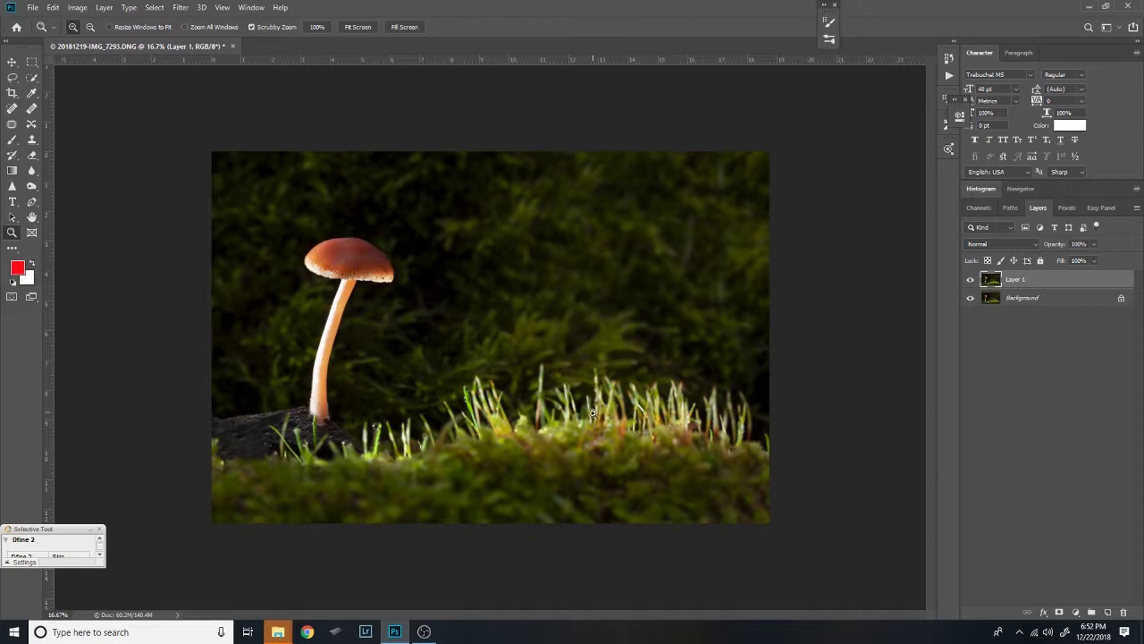
# Compare the foreground grass with and without the blurred layer to check its sharpness.
pyautogui.moveTo(593, 413); pyautogui.dragTo(552, 271)
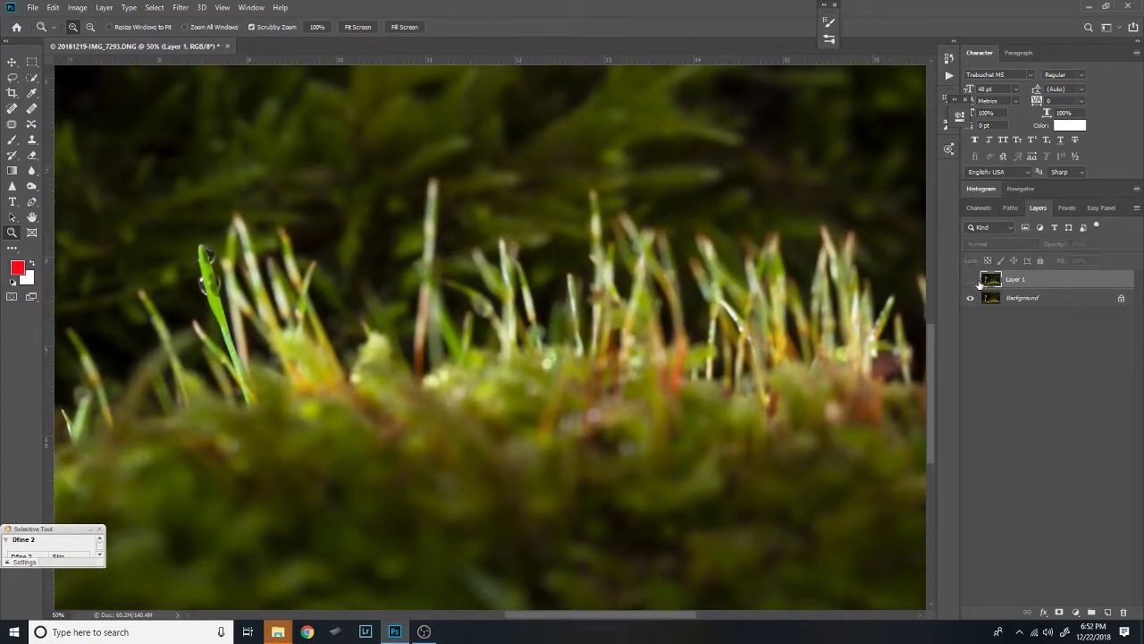
pyautogui.moveTo(805, 328); pyautogui.dragTo(881, 291)
pyautogui.moveTo(617, 335); pyautogui.dragTo(790, 369)
pyautogui.moveTo(573, 365); pyautogui.dragTo(820, 569)
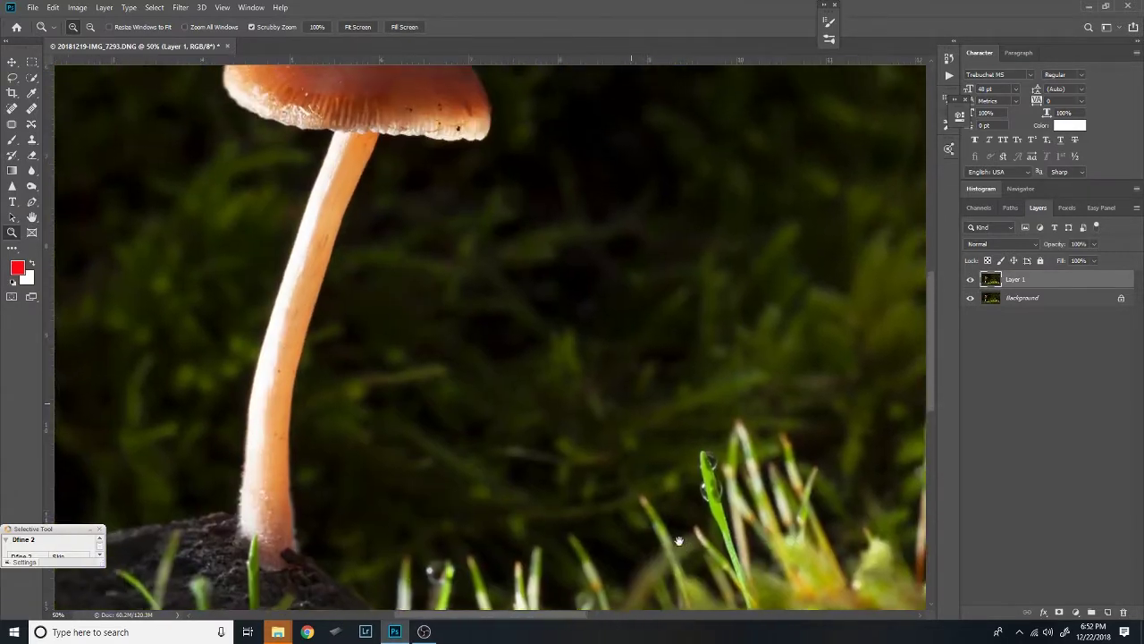
# Examine the mushroom cap and the background around it up close, with and without the blurred layer.
pyautogui.moveTo(569, 240); pyautogui.dragTo(659, 388)
pyautogui.click(548, 274)
pyautogui.click(551, 292)
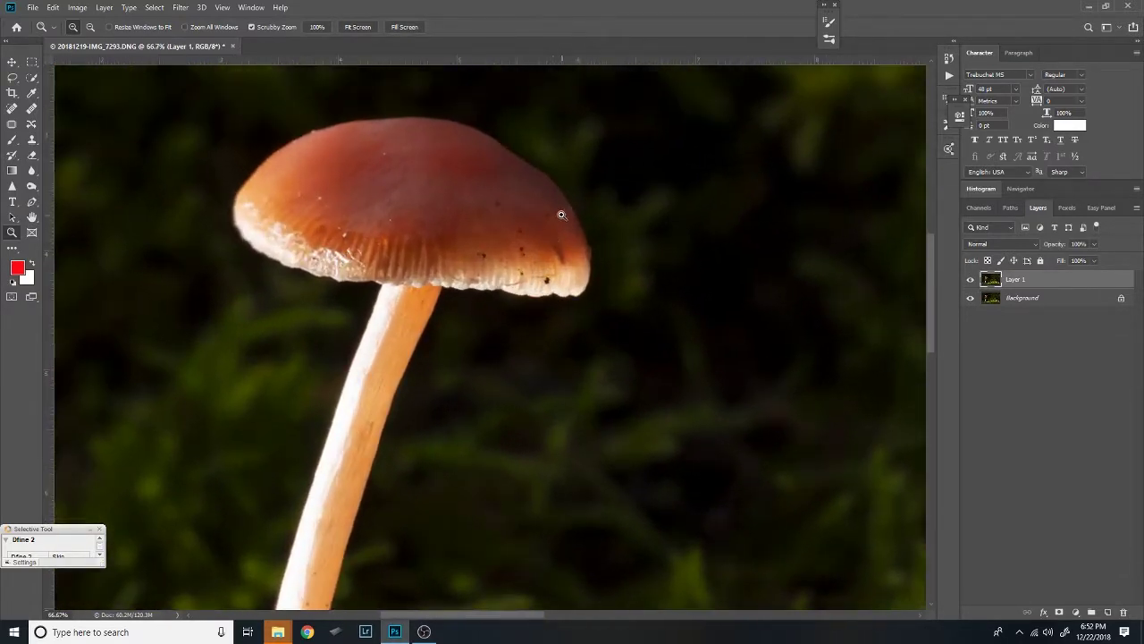
pyautogui.click(972, 281)
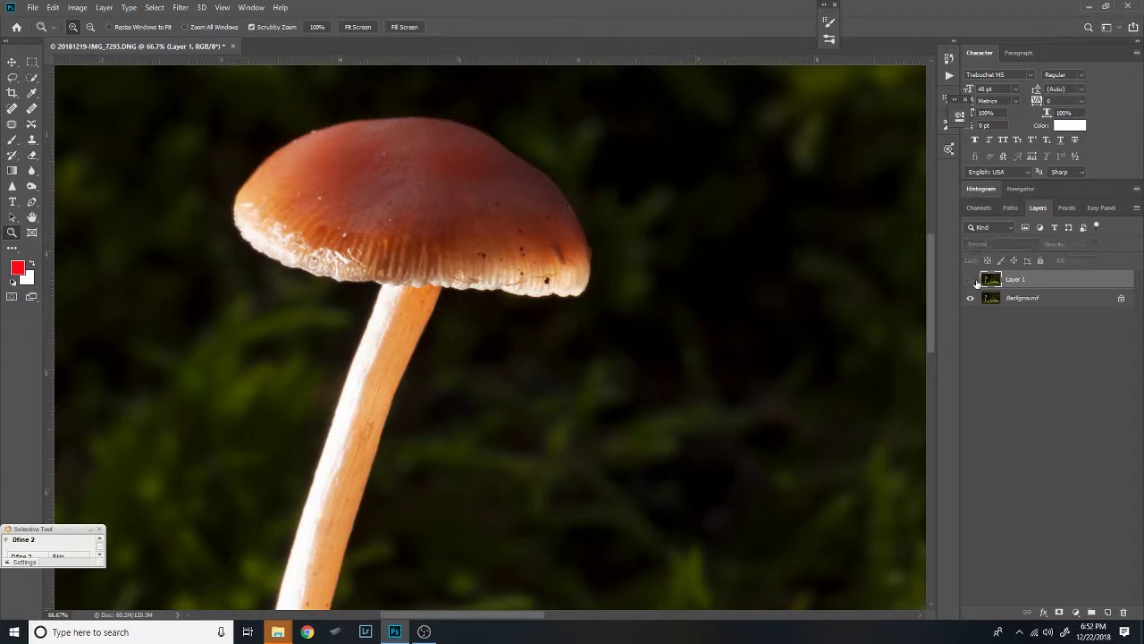
pyautogui.click(974, 297)
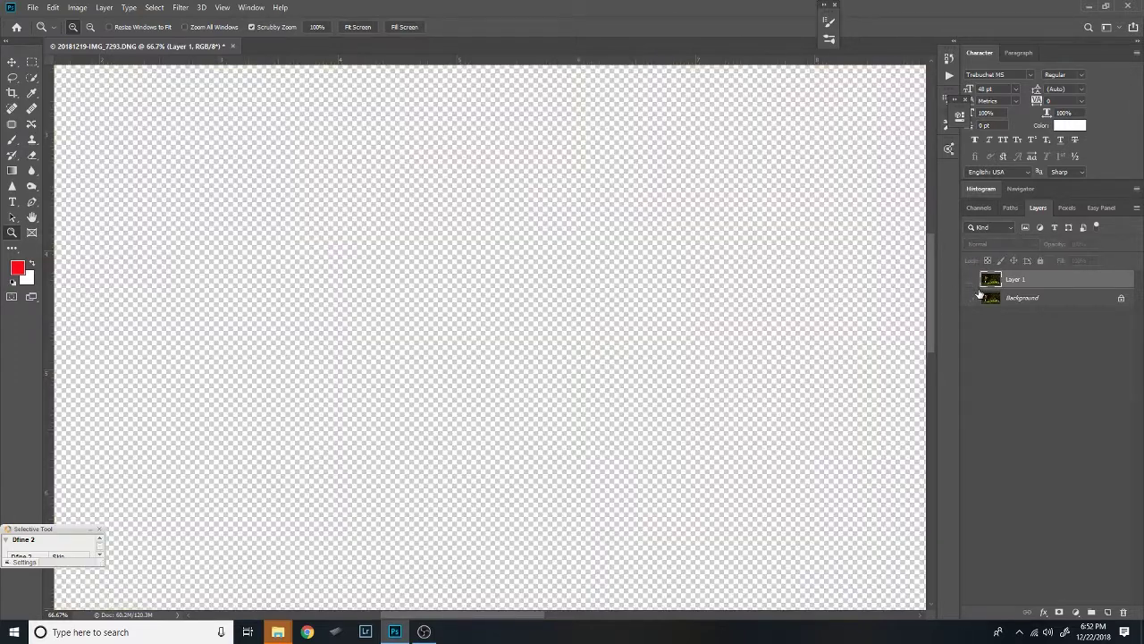
pyautogui.click(970, 280)
pyautogui.click(968, 298)
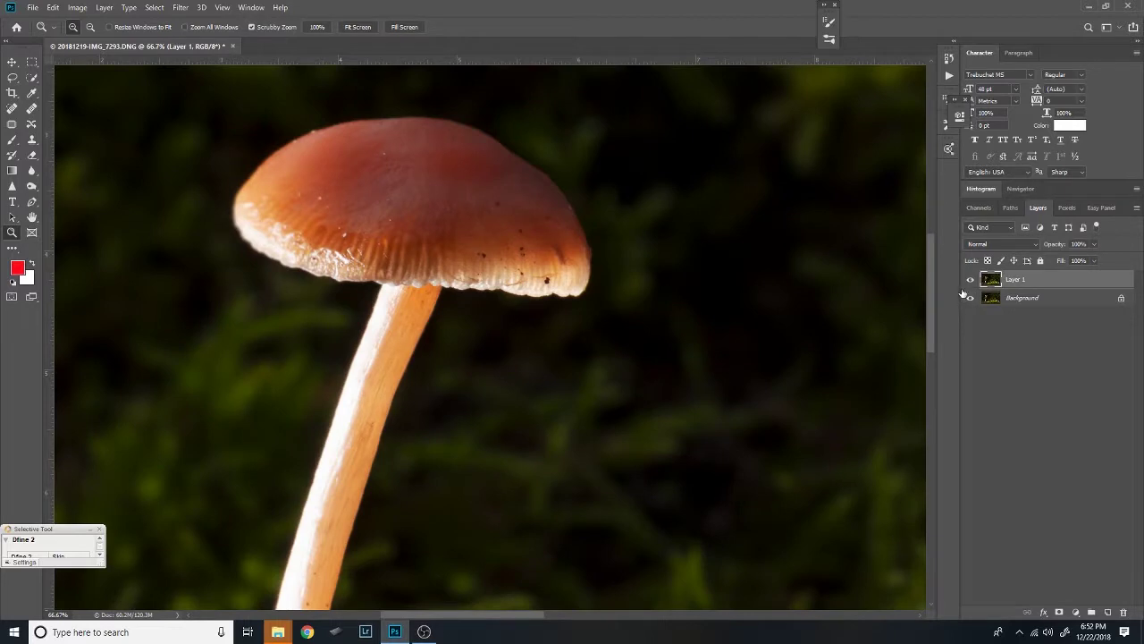
pyautogui.moveTo(536, 308); pyautogui.dragTo(746, 270)
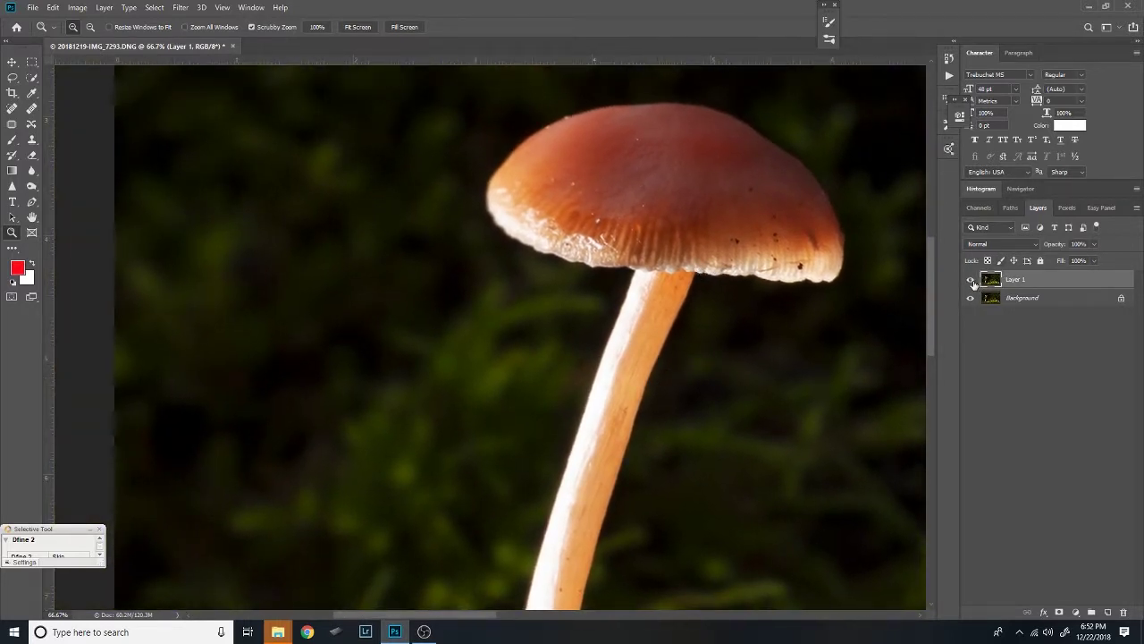
pyautogui.click(972, 281)
pyautogui.click(972, 281)
pyautogui.click(973, 282)
pyautogui.click(970, 281)
# Add a layer mask to Layer 1 and paint black over the mushroom cap with an enlarged soft brush at 10% flow.
pyautogui.click(1061, 614)
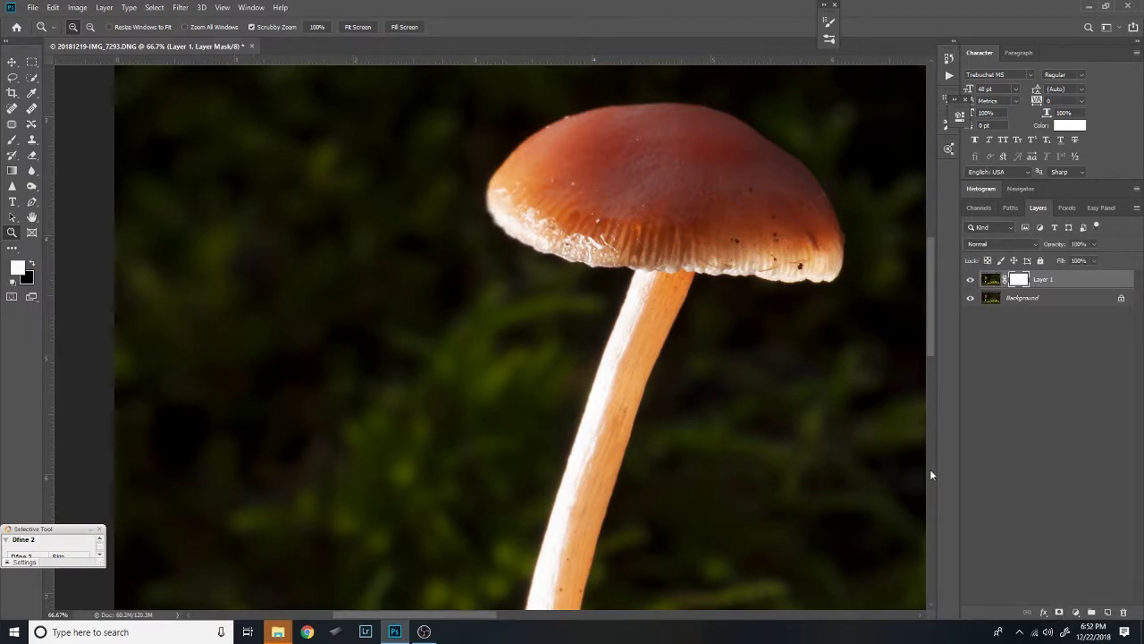
pyautogui.press('x')
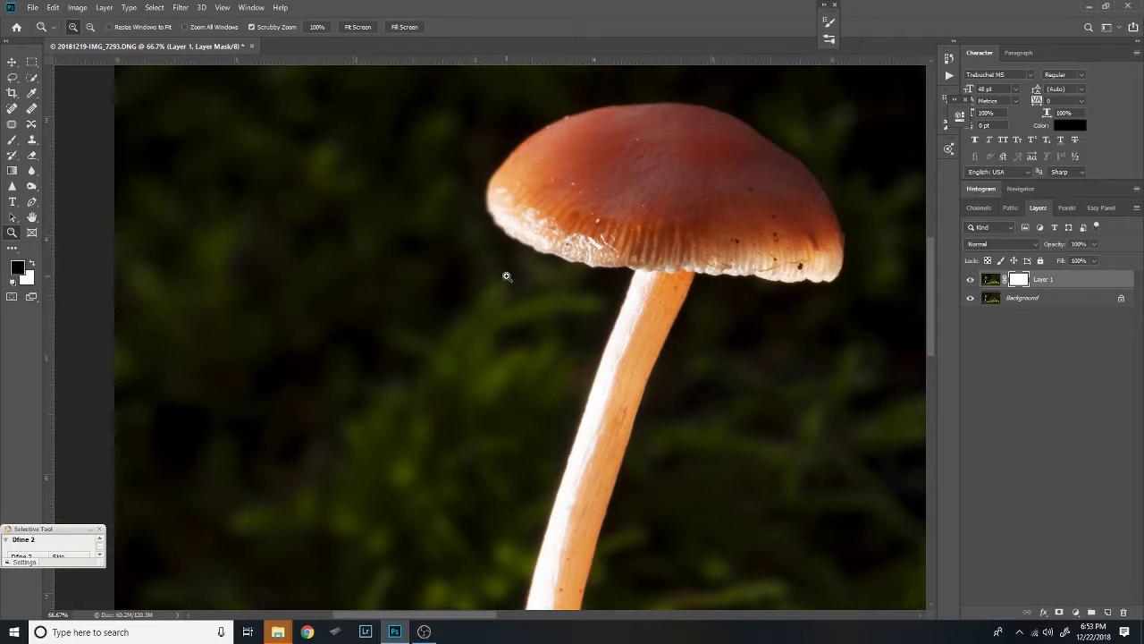
pyautogui.press('b')
pyautogui.press(']')
pyautogui.press(']')
pyautogui.press(']')
pyautogui.press(']')
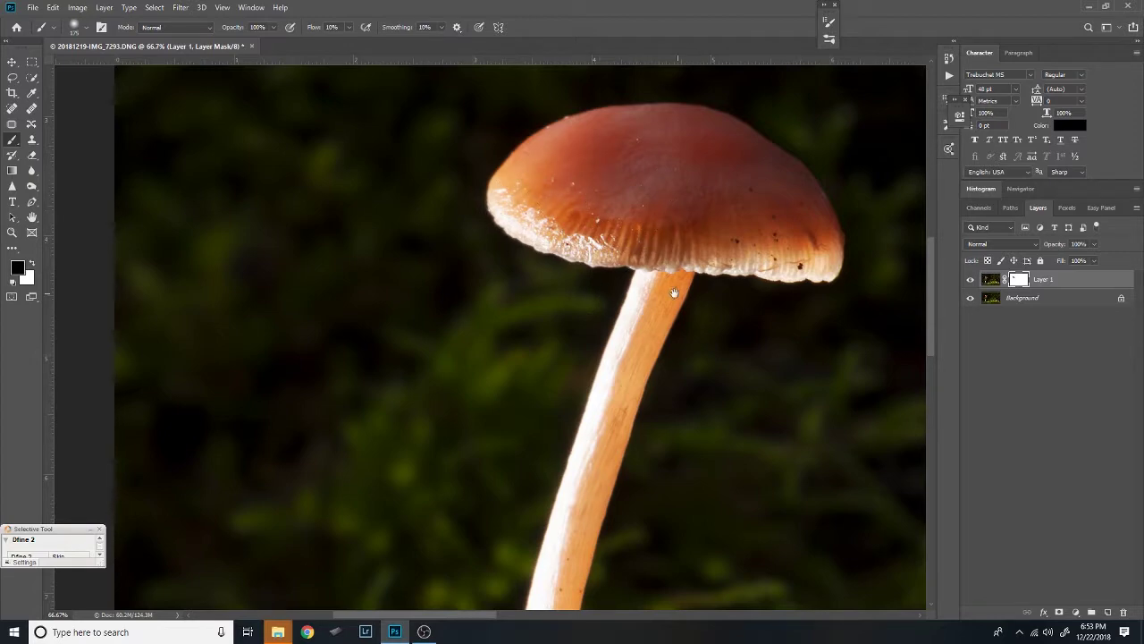
pyautogui.moveTo(663, 268)
pyautogui.mouseDown()
pyautogui.moveTo(658, 174)
pyautogui.moveTo(643, 351)
pyautogui.mouseUp()
# Inspect the painted layer mask on its own and compare the mushroom cap with the masked layer on and off.
pyautogui.keyDown('alt'); pyautogui.click(1020, 281); pyautogui.keyUp('alt')
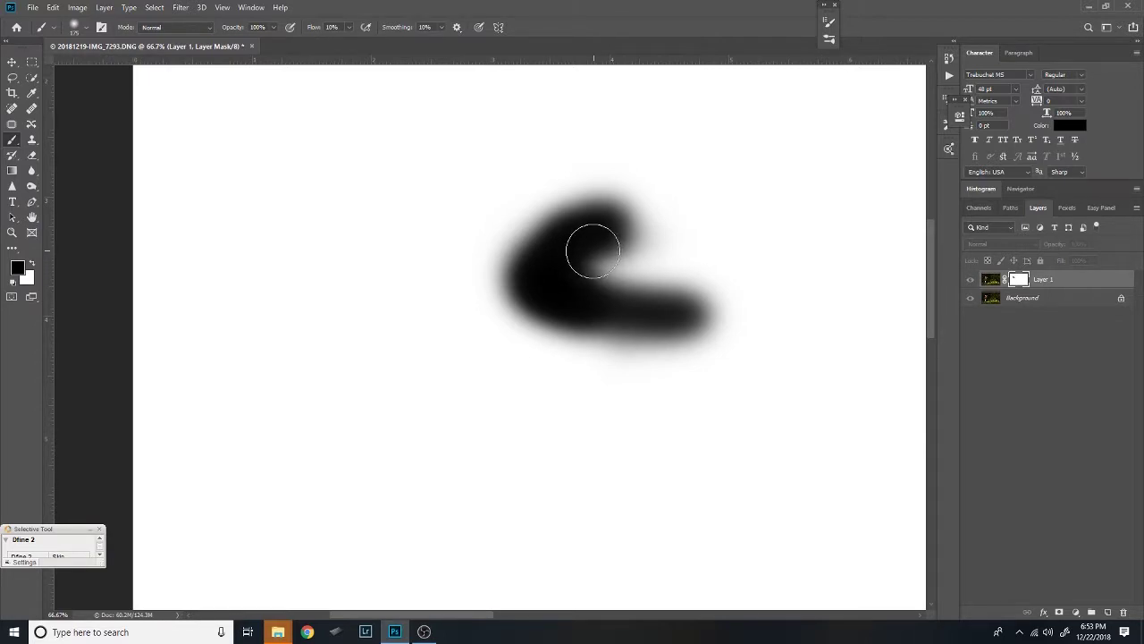
pyautogui.keyDown('alt'); pyautogui.click(1020, 279); pyautogui.keyUp('alt')
pyautogui.hscroll(3, 555, 232)
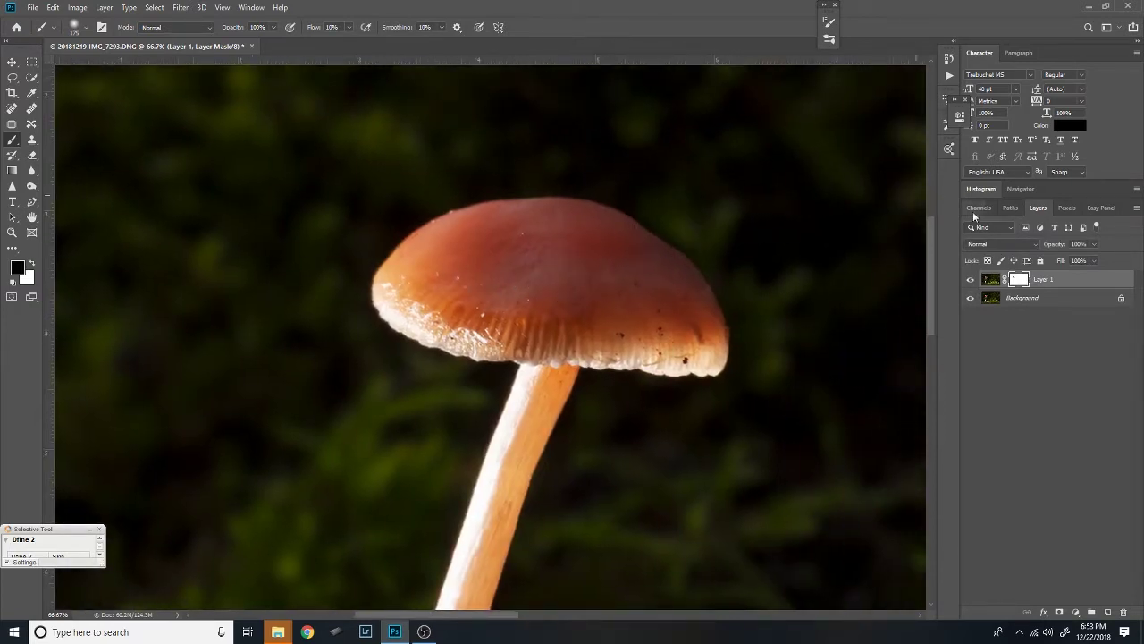
pyautogui.click(970, 282)
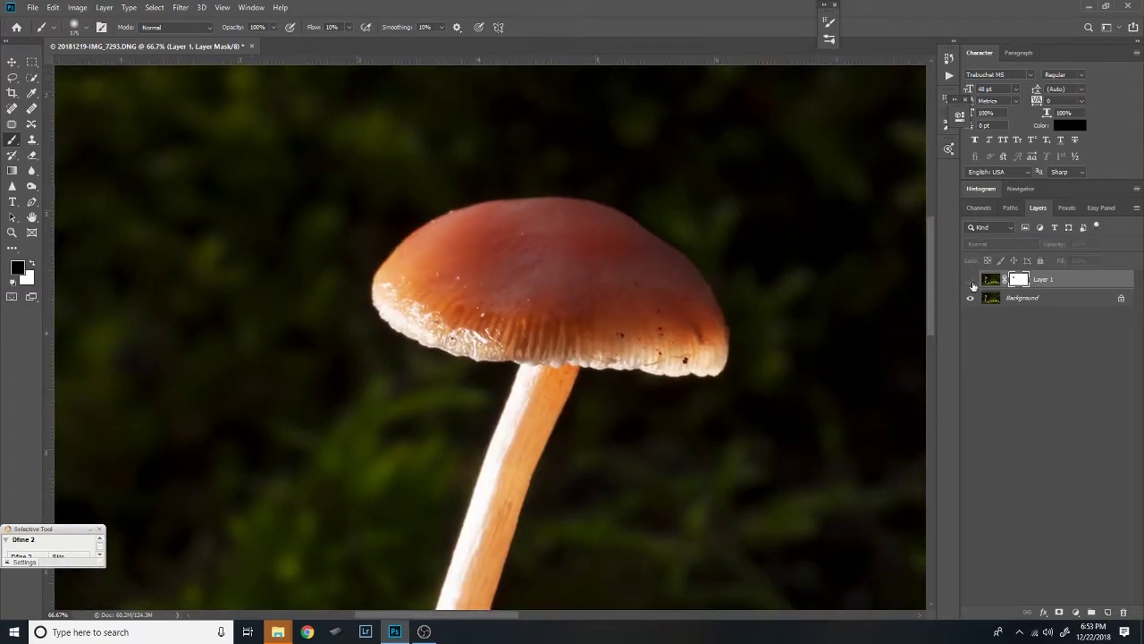
pyautogui.click(971, 281)
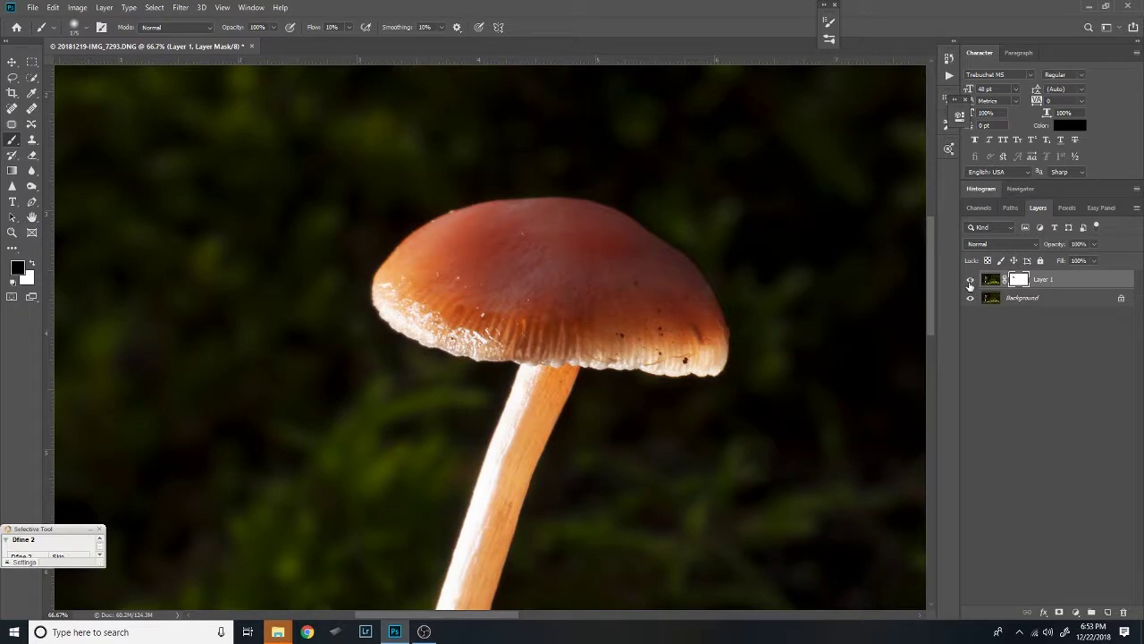
pyautogui.moveTo(449, 337); pyautogui.dragTo(765, 380)
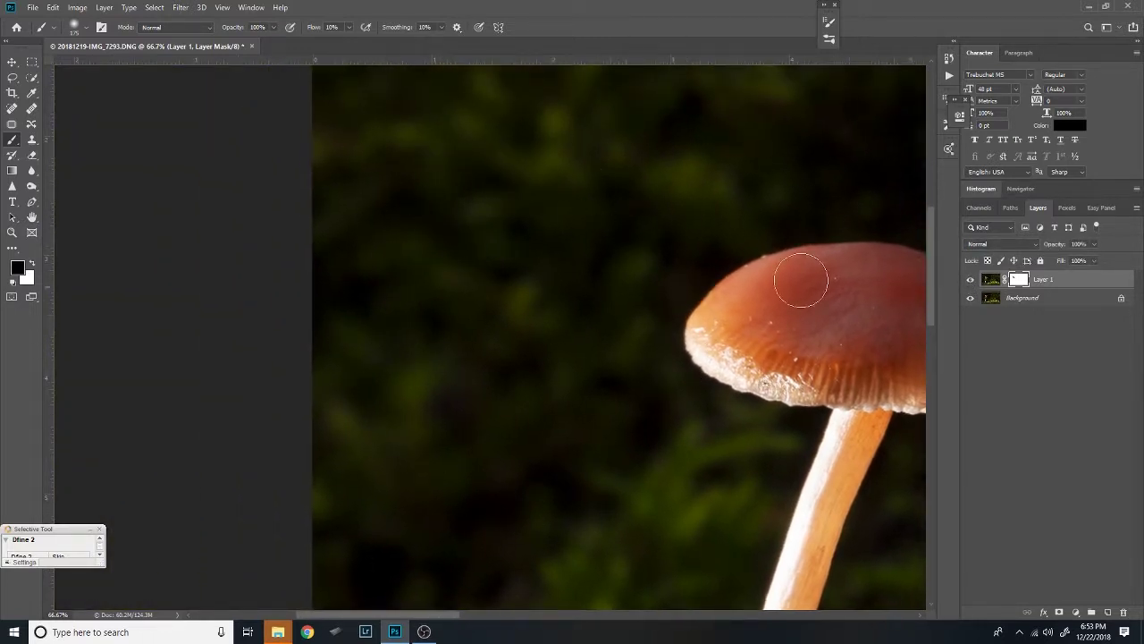
pyautogui.click(971, 279)
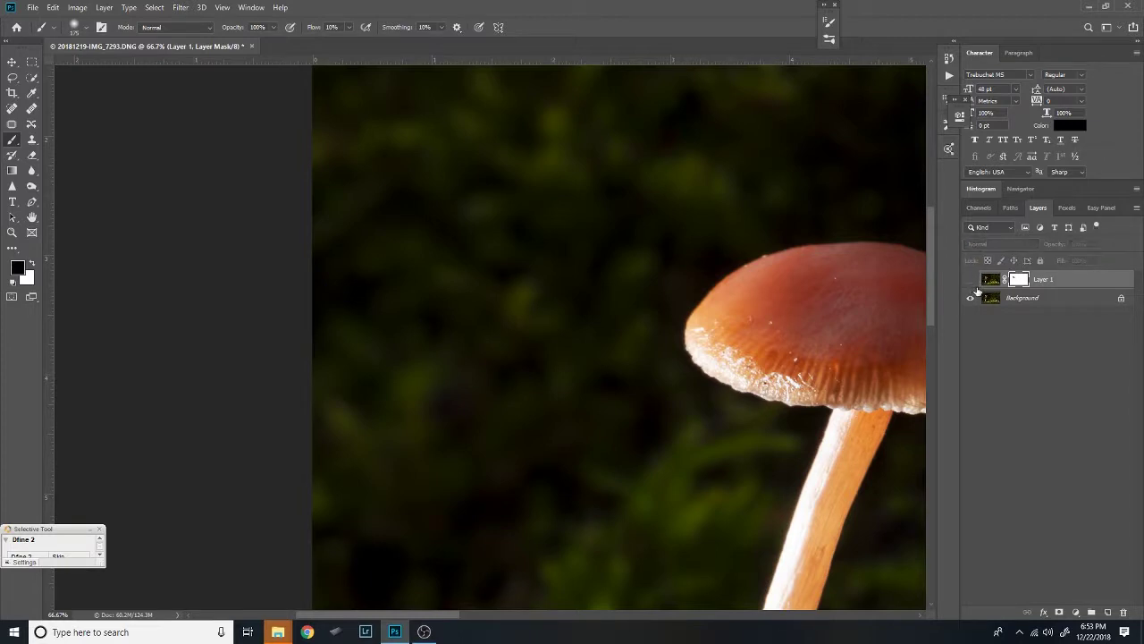
pyautogui.click(971, 281)
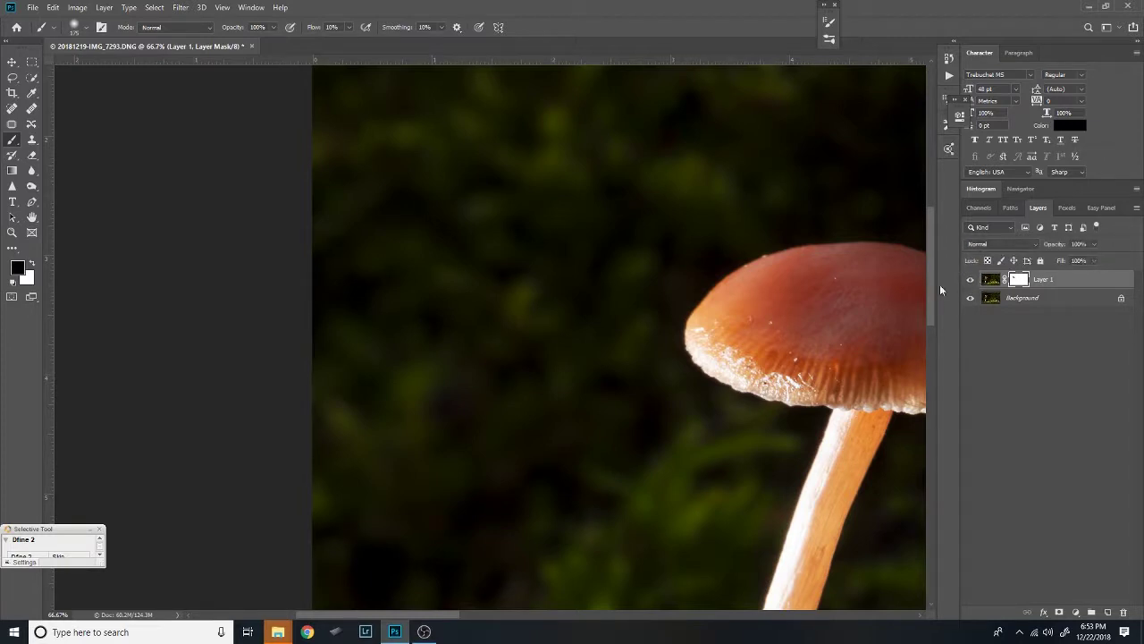
# Review the softened background, the mushroom and the foreground moss across the whole photo.
pyautogui.moveTo(789, 403); pyautogui.dragTo(572, 340)
pyautogui.press('z')
pyautogui.keyDown('alt'); pyautogui.click(590, 365); pyautogui.keyUp('alt')
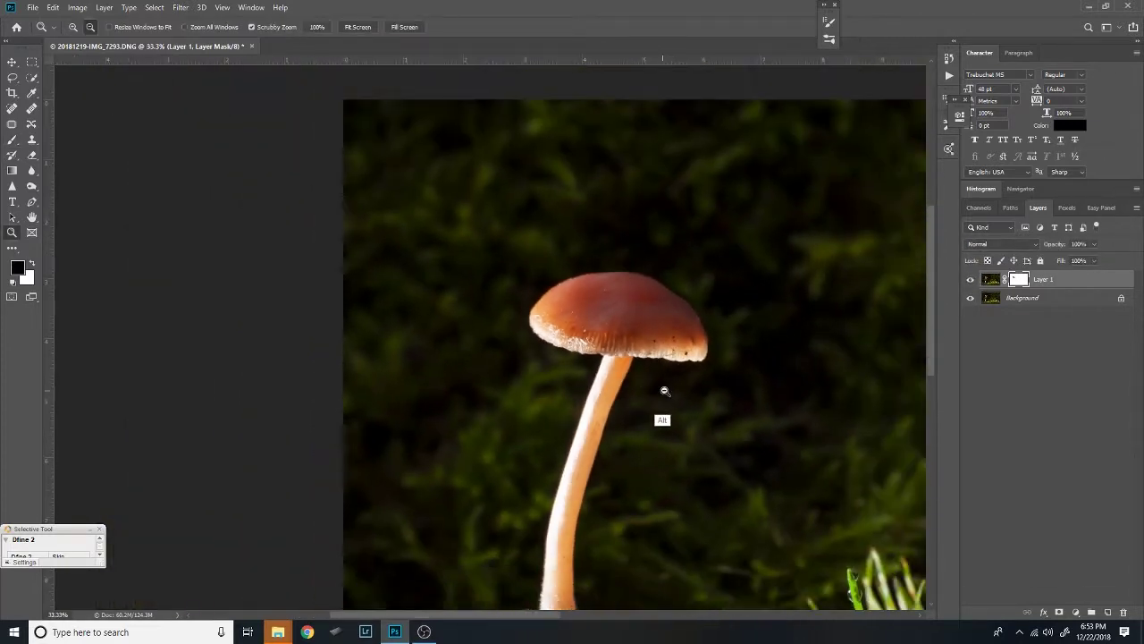
pyautogui.keyDown('alt'); pyautogui.click(661, 402); pyautogui.keyUp('alt')
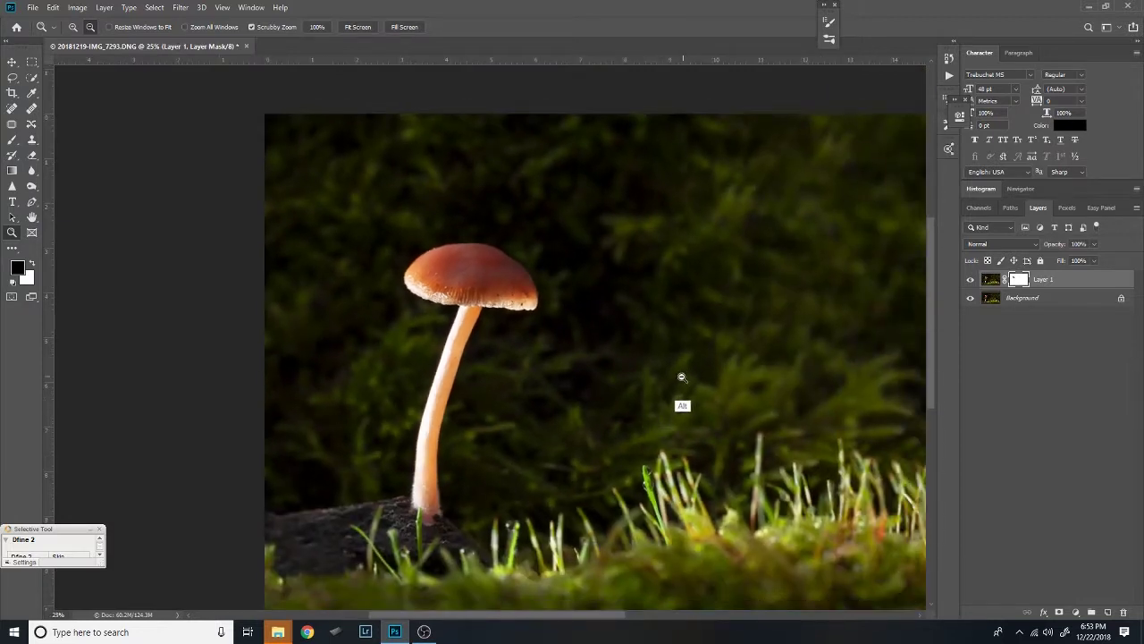
pyautogui.moveTo(682, 360); pyautogui.dragTo(559, 332)
pyautogui.press('b')
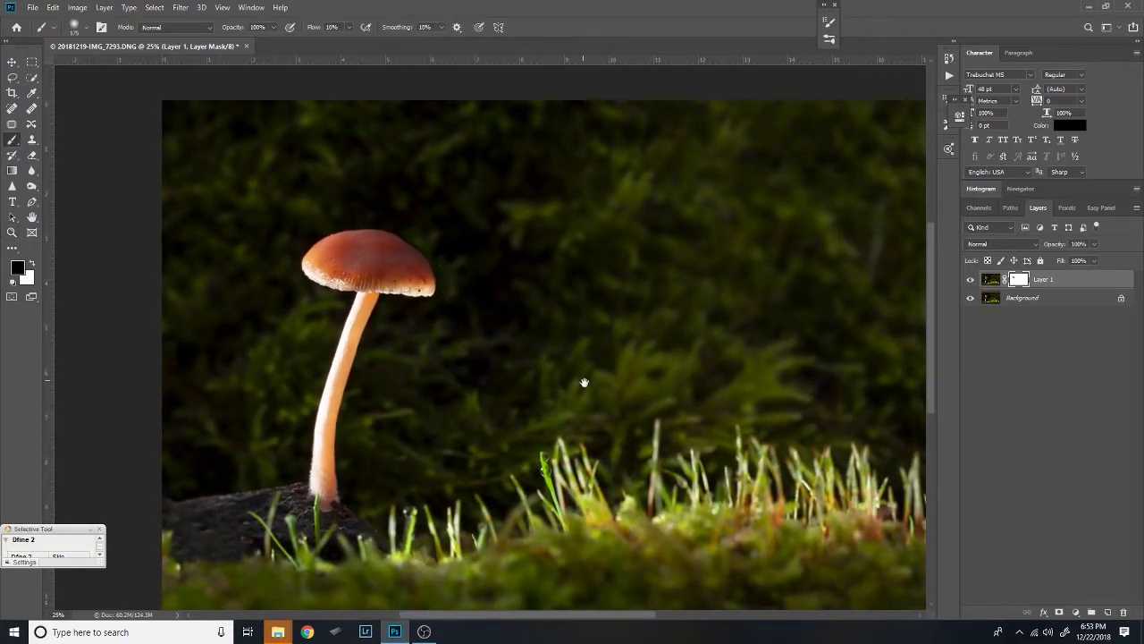
pyautogui.moveTo(587, 378); pyautogui.dragTo(555, 360)
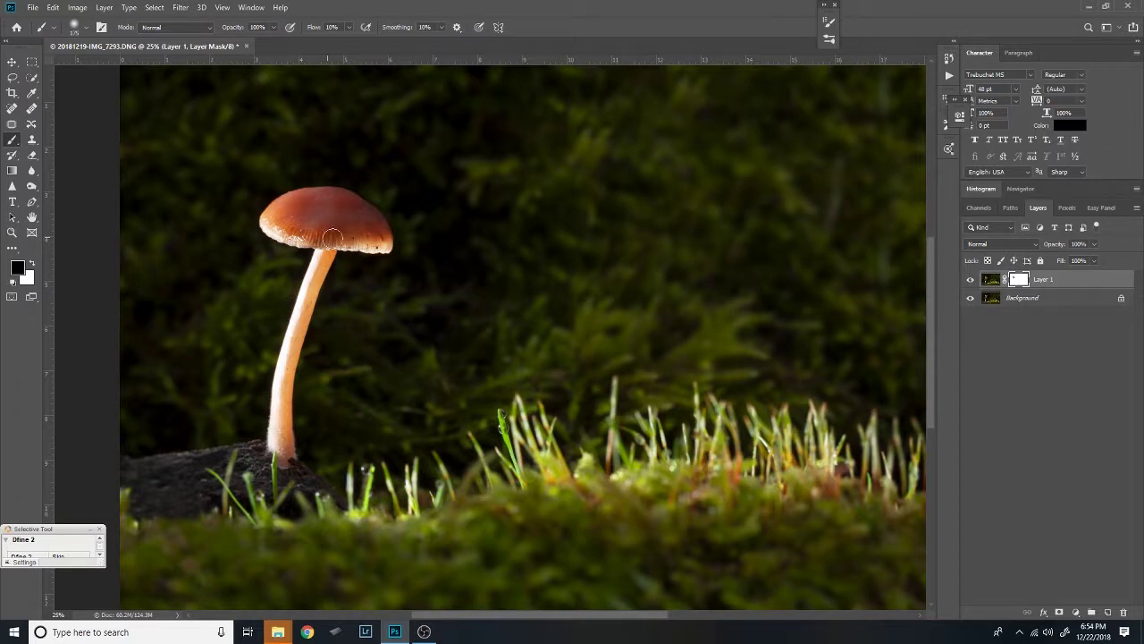
pyautogui.moveTo(530, 311); pyautogui.dragTo(659, 383)
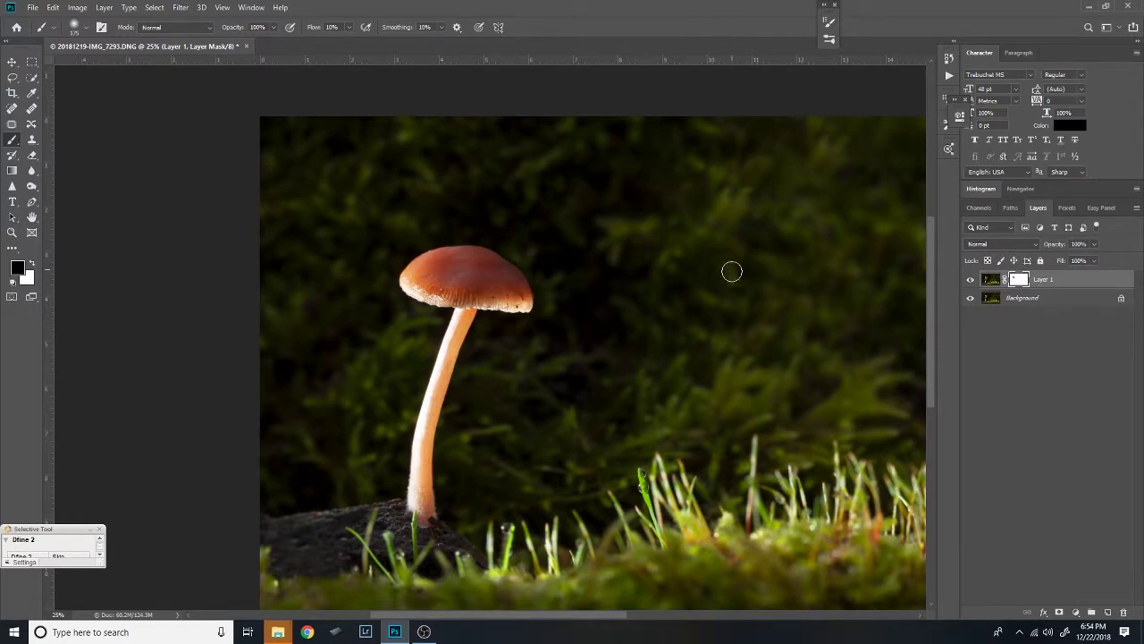
pyautogui.moveTo(733, 340); pyautogui.dragTo(613, 277)
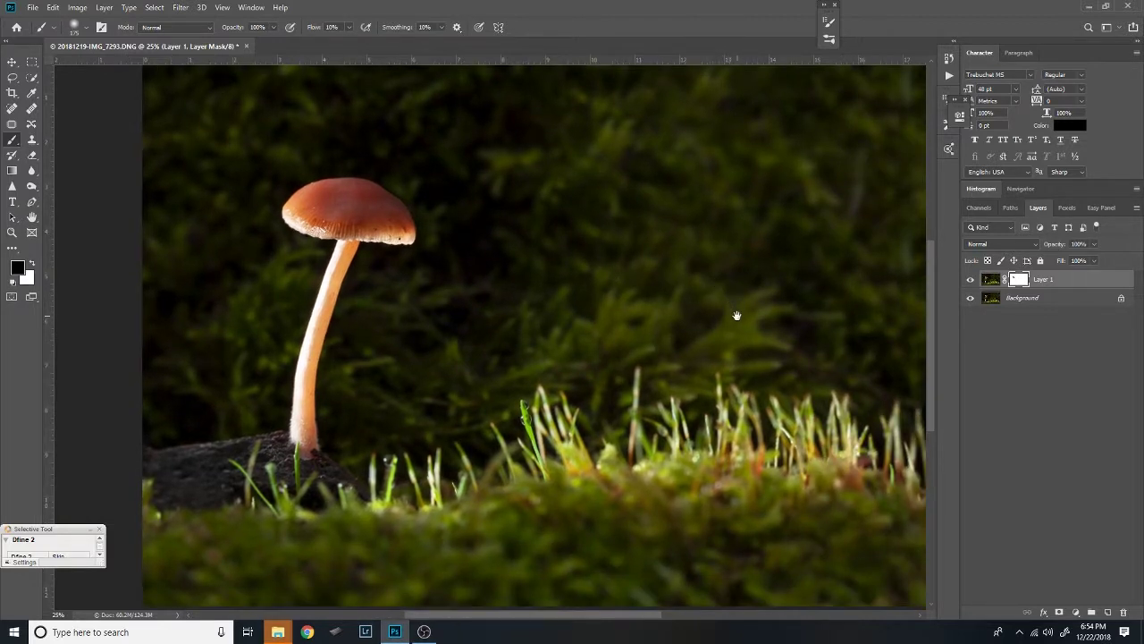
pyautogui.moveTo(736, 315); pyautogui.dragTo(600, 258)
pyautogui.moveTo(509, 304); pyautogui.dragTo(769, 368)
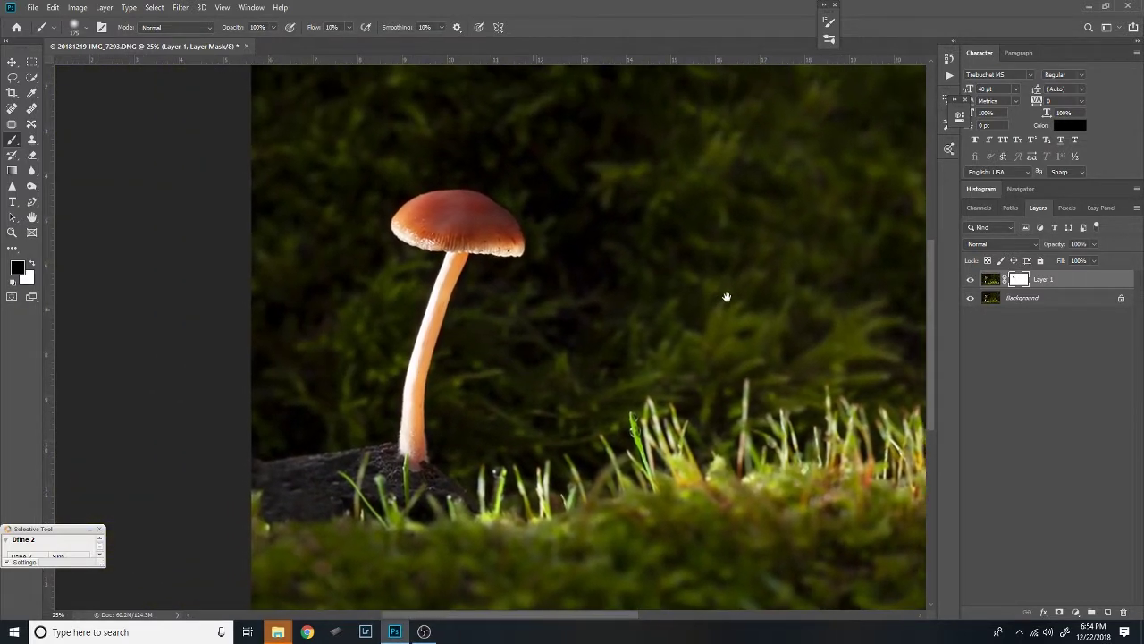
pyautogui.moveTo(725, 296); pyautogui.dragTo(638, 322)
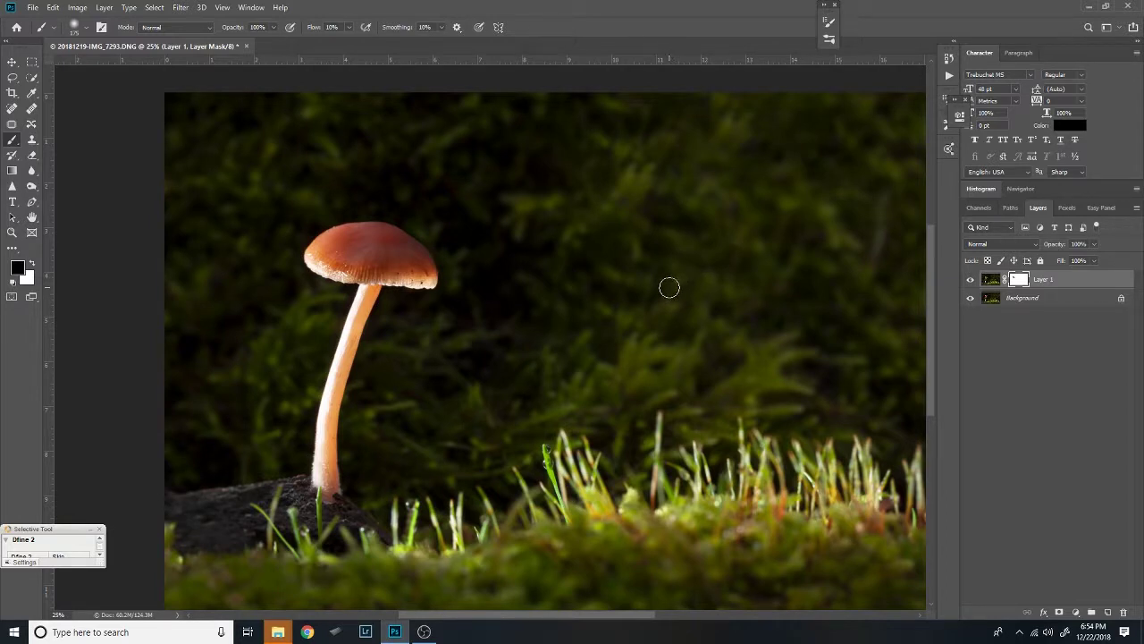
pyautogui.scroll(-2, 679, 268)
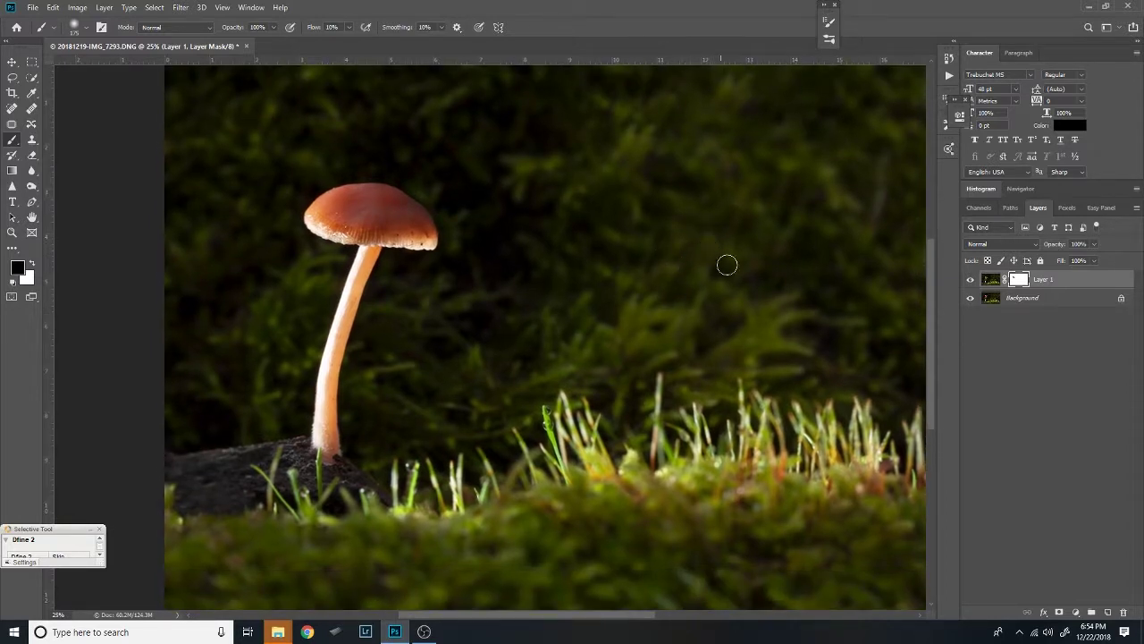
# Merge the masked blur layer into the Background.
pyautogui.hotkey('ctrl', 'shift', 'e')
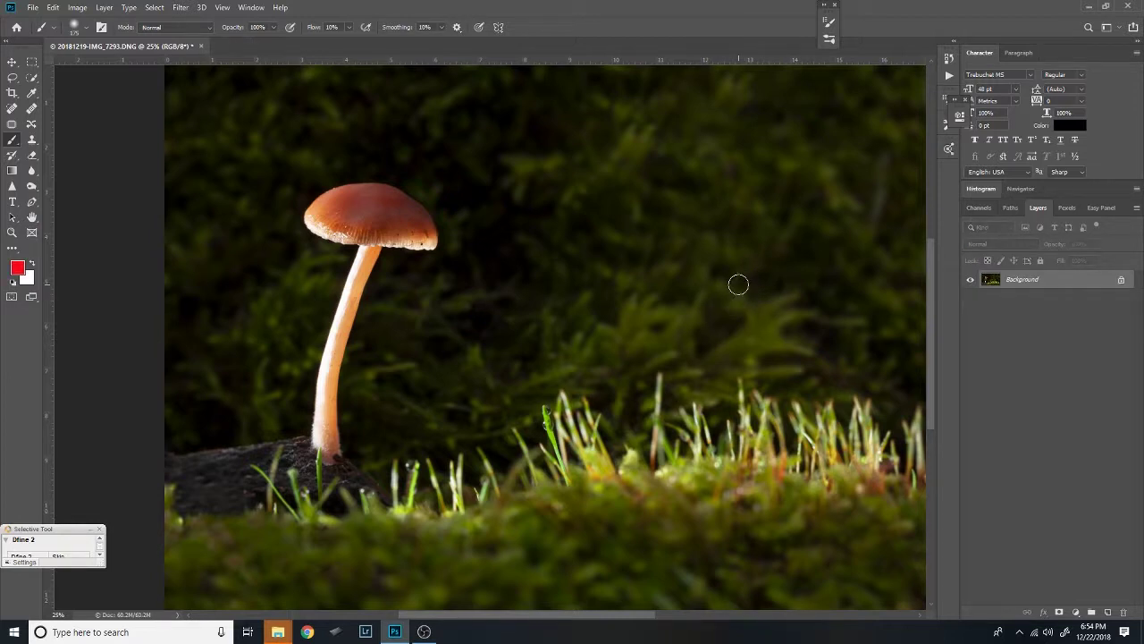
pyautogui.press('z')
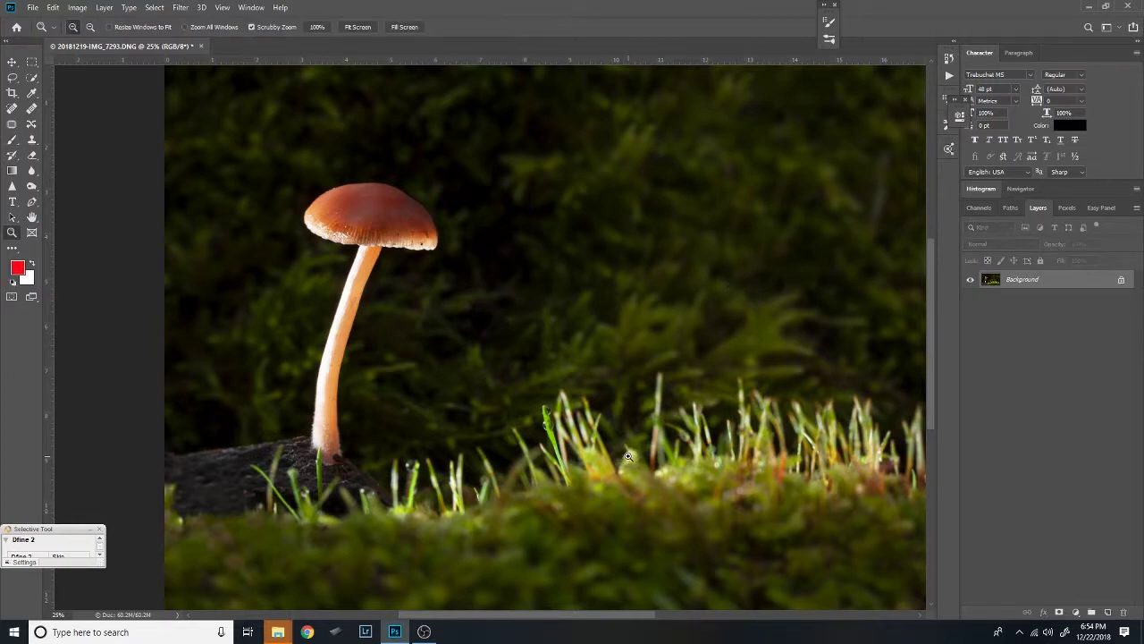
pyautogui.keyDown('alt'); pyautogui.click(608, 468); pyautogui.keyUp('alt')
pyautogui.moveTo(536, 367); pyautogui.dragTo(594, 443)
pyautogui.press('z')
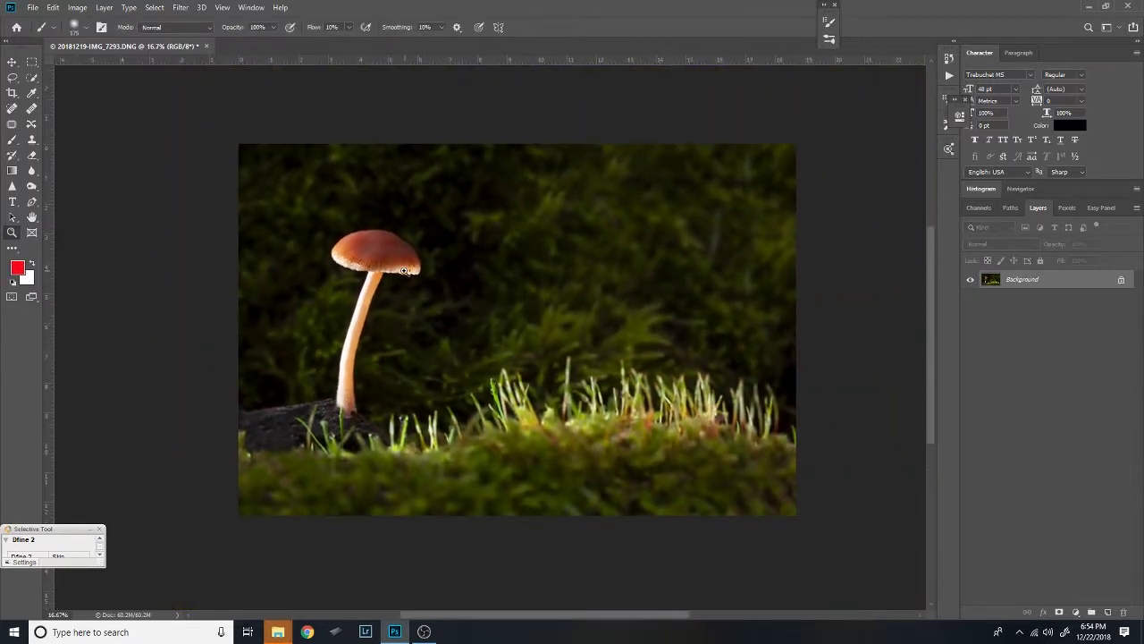
# Examine the mushroom cap and stem up close at 100% zoom, following the lit and shaded edges.
pyautogui.click(391, 264)
pyautogui.click(391, 264)
pyautogui.click(393, 264)
pyautogui.click(392, 264)
pyautogui.click(392, 263)
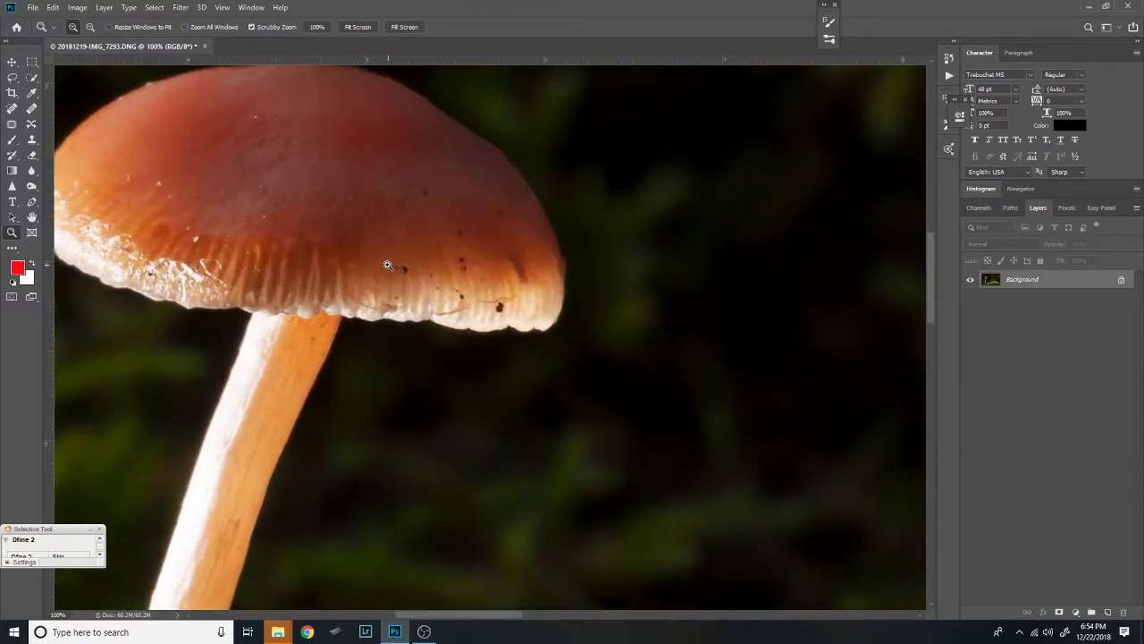
pyautogui.moveTo(388, 265); pyautogui.dragTo(566, 381)
pyautogui.moveTo(570, 420); pyautogui.dragTo(554, 312)
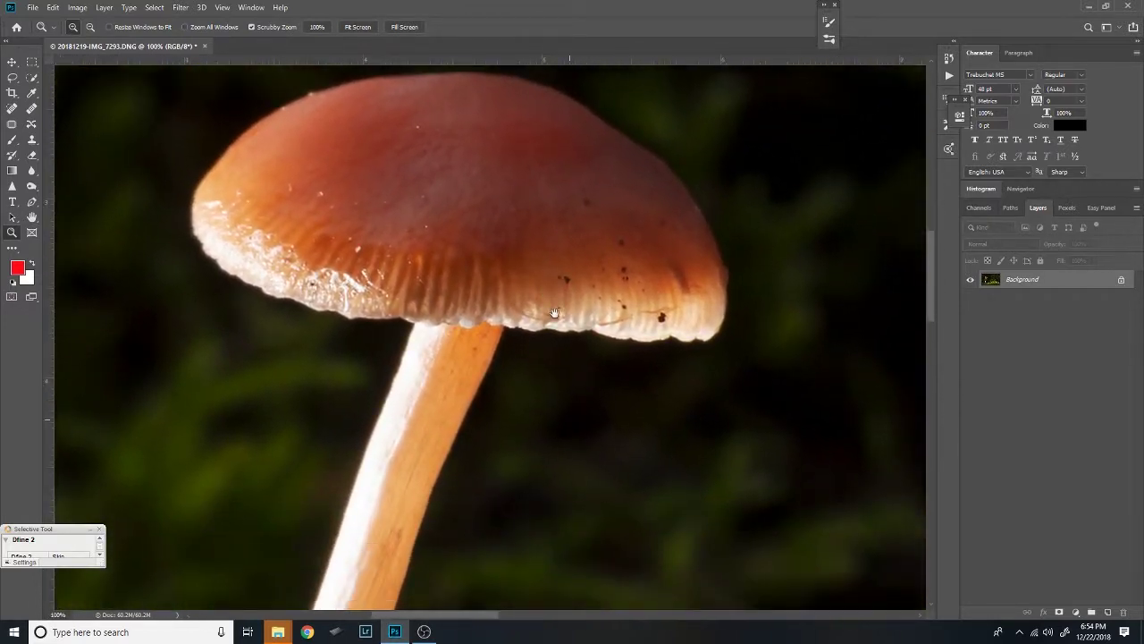
pyautogui.moveTo(437, 399); pyautogui.dragTo(453, 327)
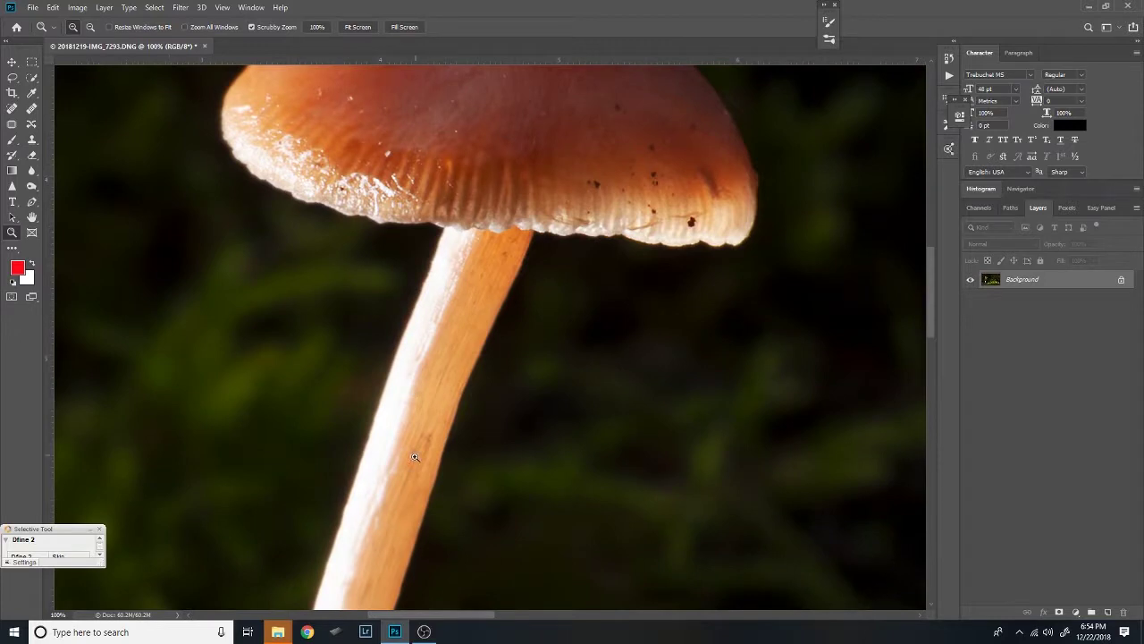
pyautogui.moveTo(394, 516); pyautogui.dragTo(417, 379)
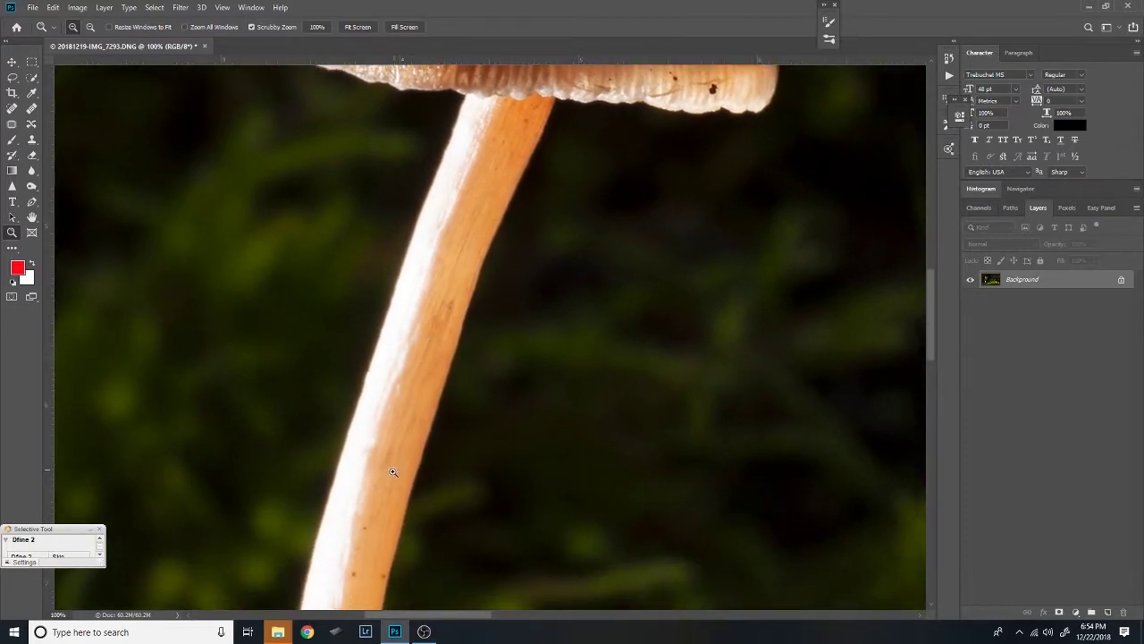
pyautogui.moveTo(511, 160); pyautogui.dragTo(475, 347)
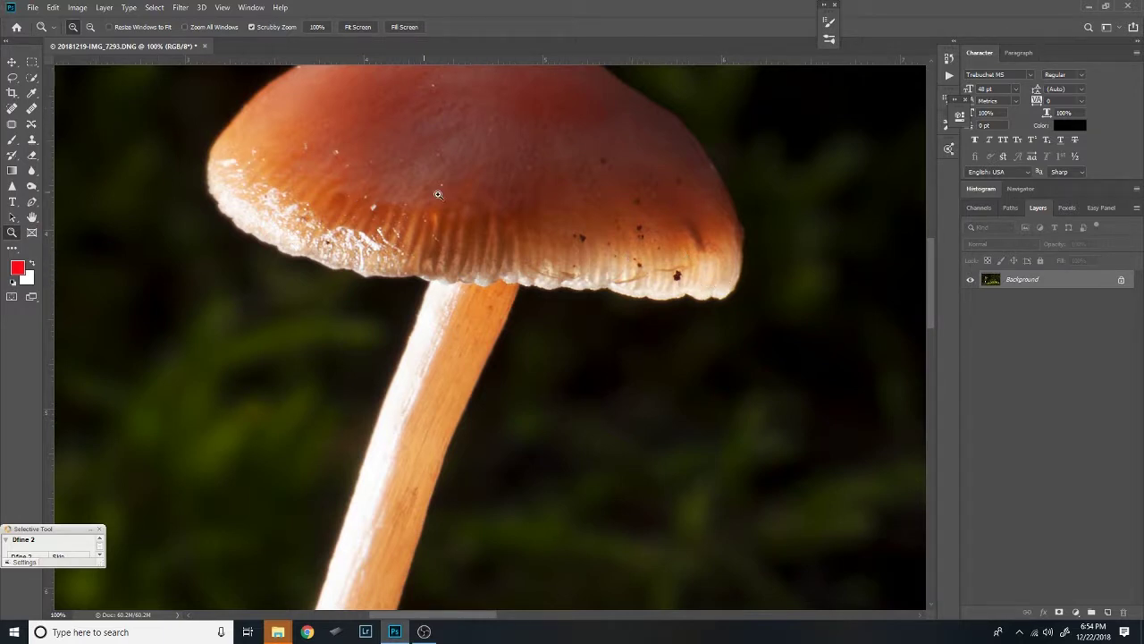
# Add a new layer and paint a red arrow pointing at the cap's bright left edge, using a size 40 brush at 100% flow.
pyautogui.click(1108, 613)
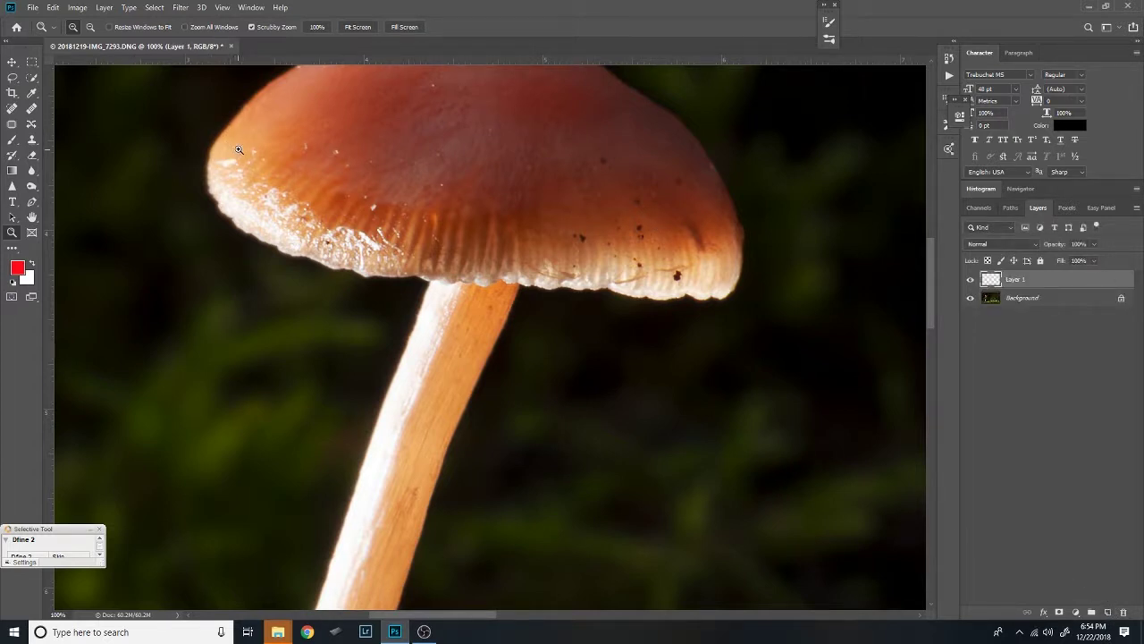
pyautogui.press('b')
pyautogui.moveTo(236, 139)
pyautogui.mouseDown()
pyautogui.moveTo(313, 198)
pyautogui.moveTo(302, 190)
pyautogui.mouseUp()
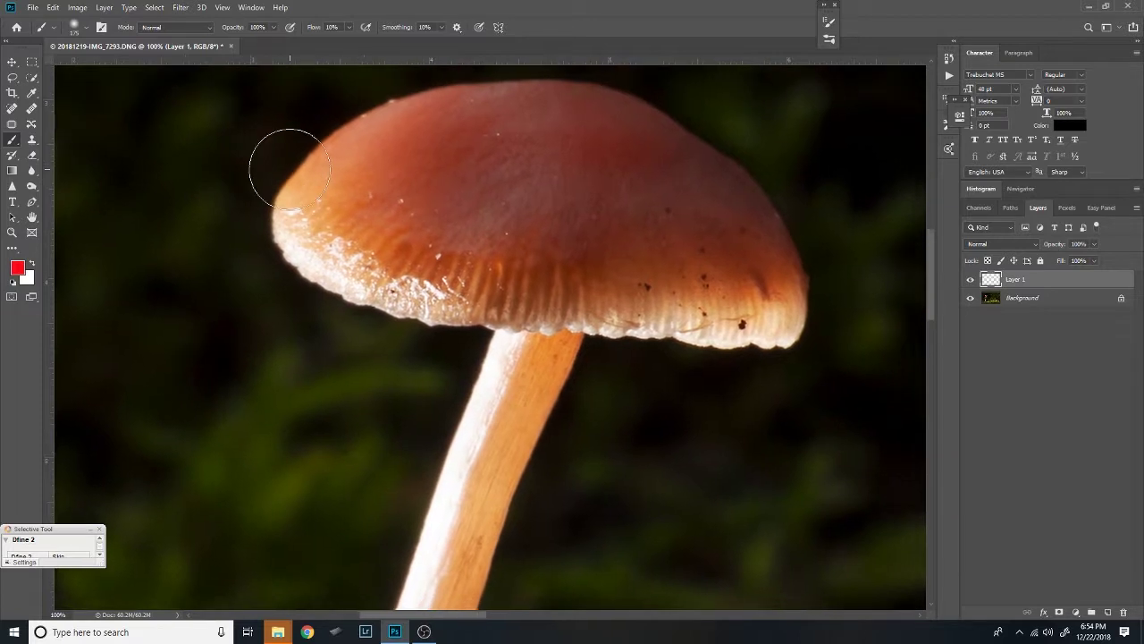
pyautogui.press('[')
pyautogui.press('[')
pyautogui.press('[')
pyautogui.press('[')
pyautogui.press('[')
pyautogui.press('[')
pyautogui.press('[')
pyautogui.press('[')
pyautogui.press('[')
pyautogui.press('[')
pyautogui.moveTo(67, 165)
pyautogui.mouseDown()
pyautogui.moveTo(232, 235)
pyautogui.moveTo(217, 287)
pyautogui.mouseUp()
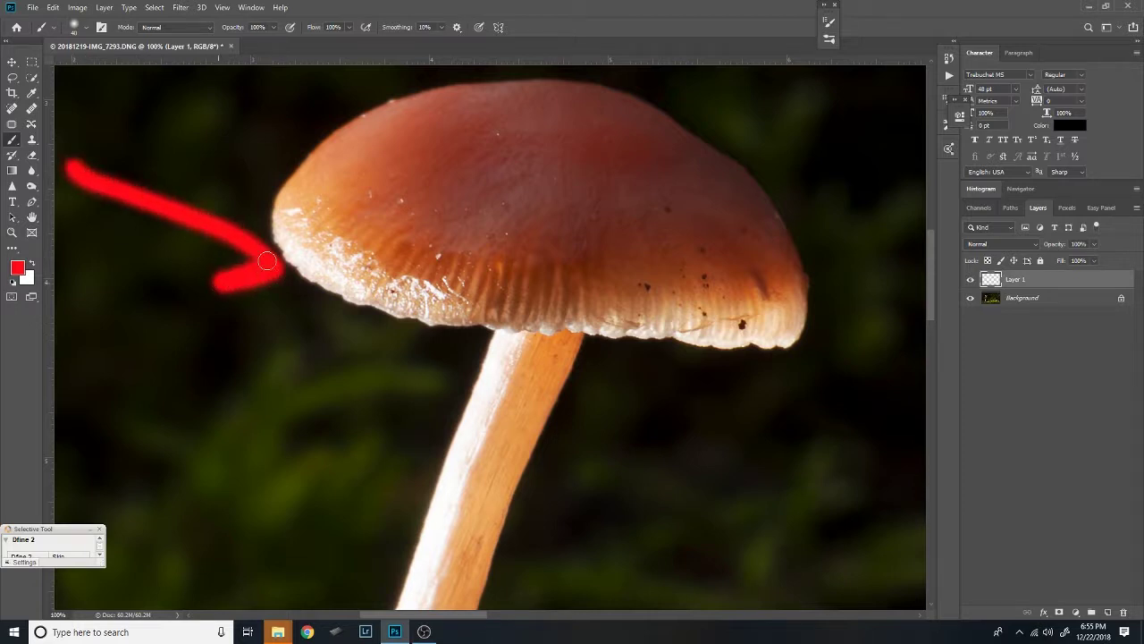
pyautogui.moveTo(168, 159); pyautogui.dragTo(277, 259)
pyautogui.moveTo(319, 341); pyautogui.dragTo(318, 314)
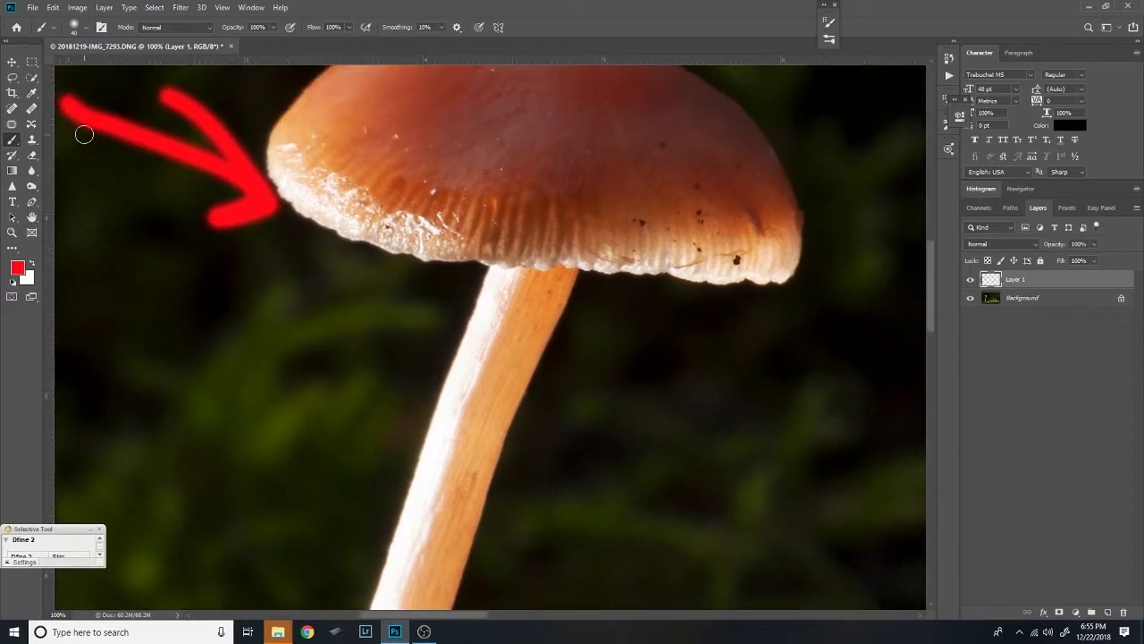
# Paint a red vertical line in the dark background right of the mushroom and a red arrow pointing at the stem's bright side.
pyautogui.moveTo(563, 354); pyautogui.dragTo(291, 451)
pyautogui.moveTo(714, 115); pyautogui.dragTo(756, 625)
pyautogui.moveTo(228, 364); pyautogui.dragTo(426, 343)
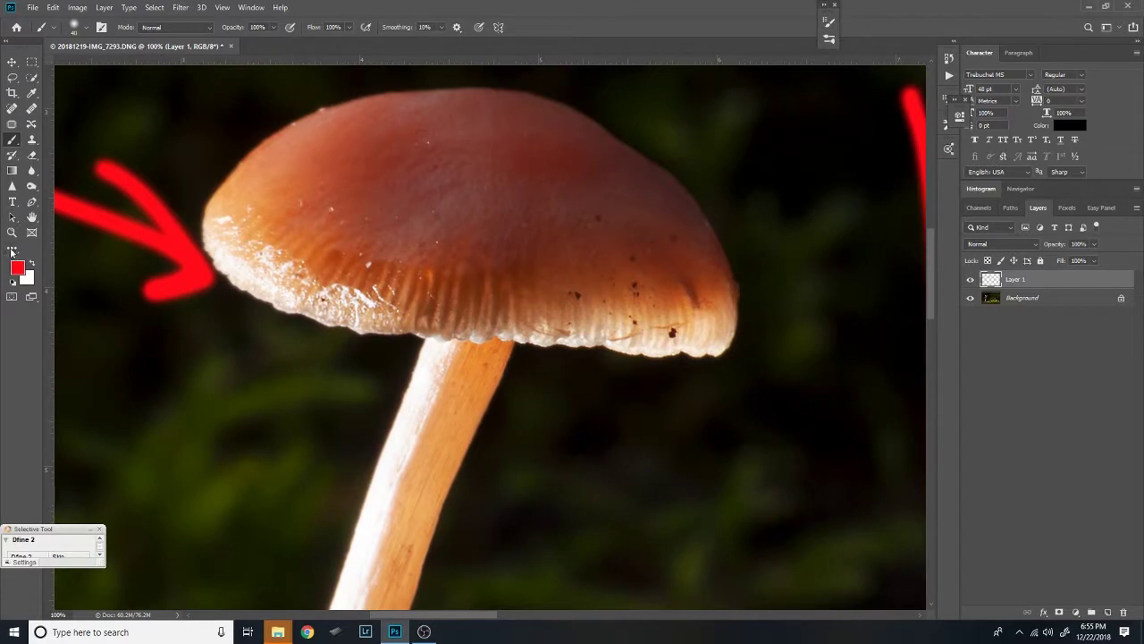
pyautogui.moveTo(257, 335); pyautogui.dragTo(379, 215)
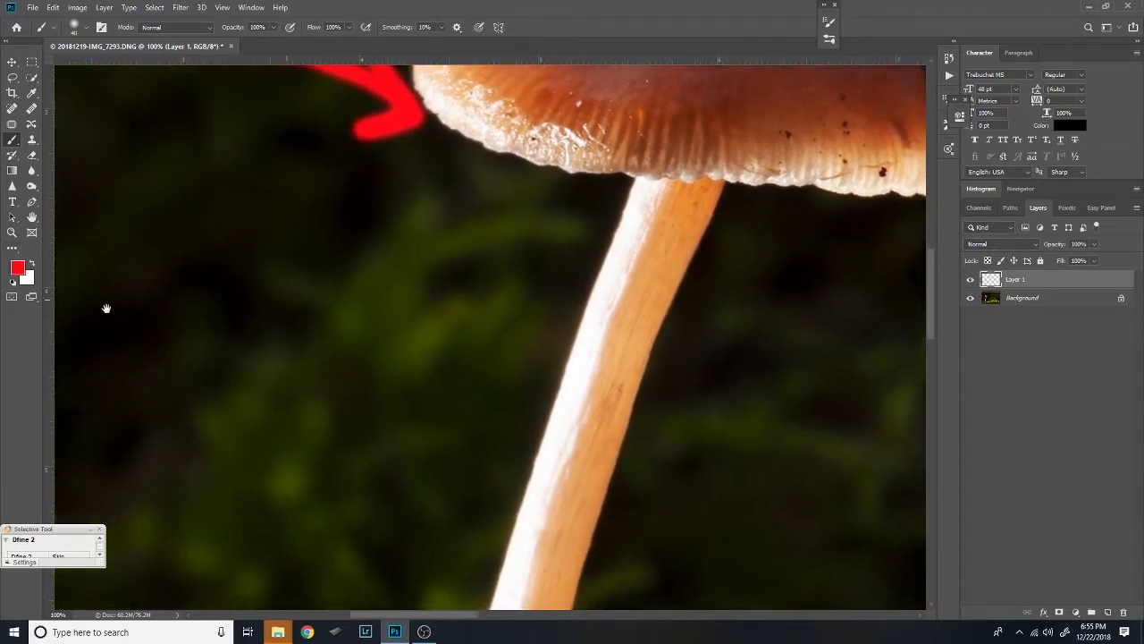
pyautogui.moveTo(97, 345); pyautogui.dragTo(494, 310)
pyautogui.moveTo(367, 235)
pyautogui.mouseDown()
pyautogui.moveTo(494, 310)
pyautogui.moveTo(326, 418)
pyautogui.mouseUp()
pyautogui.moveTo(503, 284); pyautogui.dragTo(388, 325)
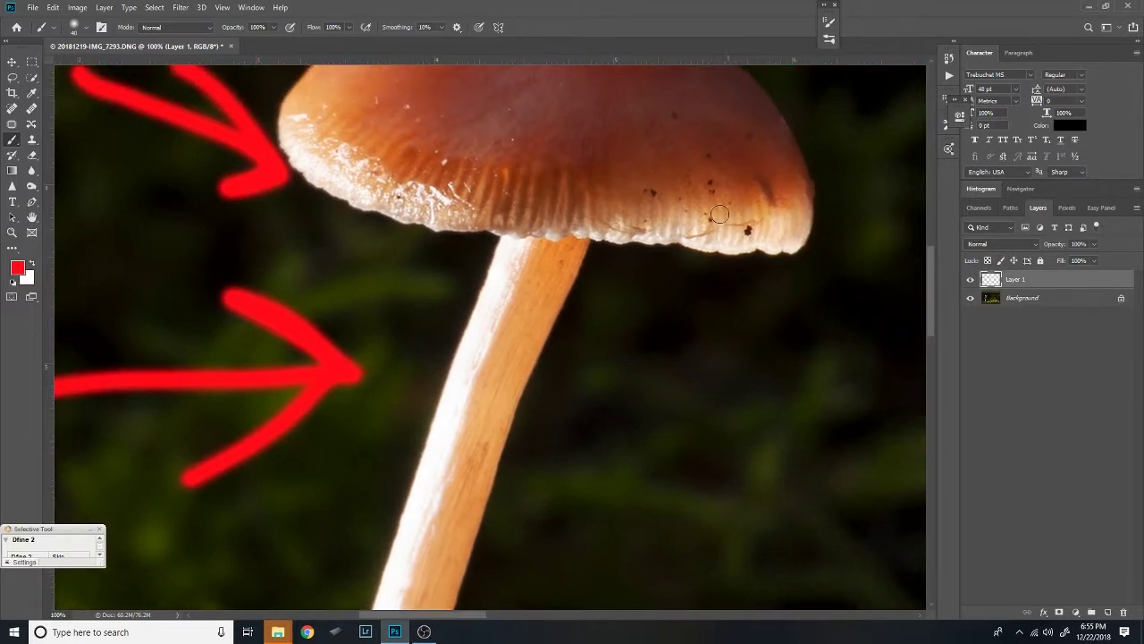
# Circle the cap's right edge in red and add a second stroke to the vertical line beside the mushroom.
pyautogui.moveTo(723, 189)
pyautogui.mouseDown()
pyautogui.moveTo(808, 158)
pyautogui.moveTo(716, 190)
pyautogui.mouseUp()
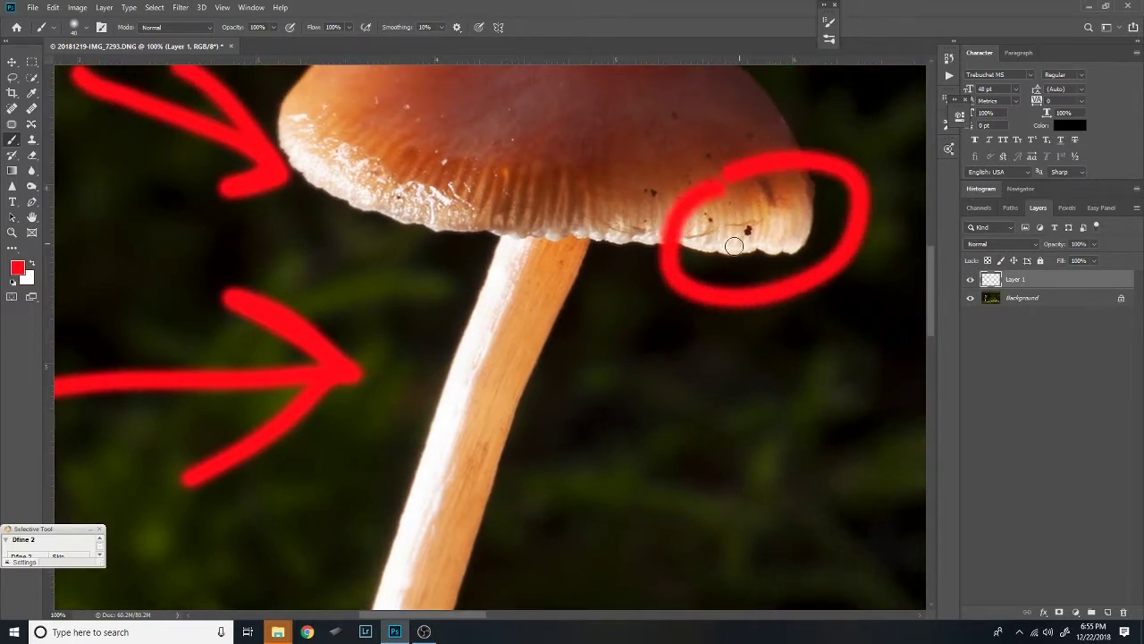
pyautogui.moveTo(690, 300)
pyautogui.mouseDown()
pyautogui.moveTo(457, 340)
pyautogui.moveTo(462, 348)
pyautogui.mouseUp()
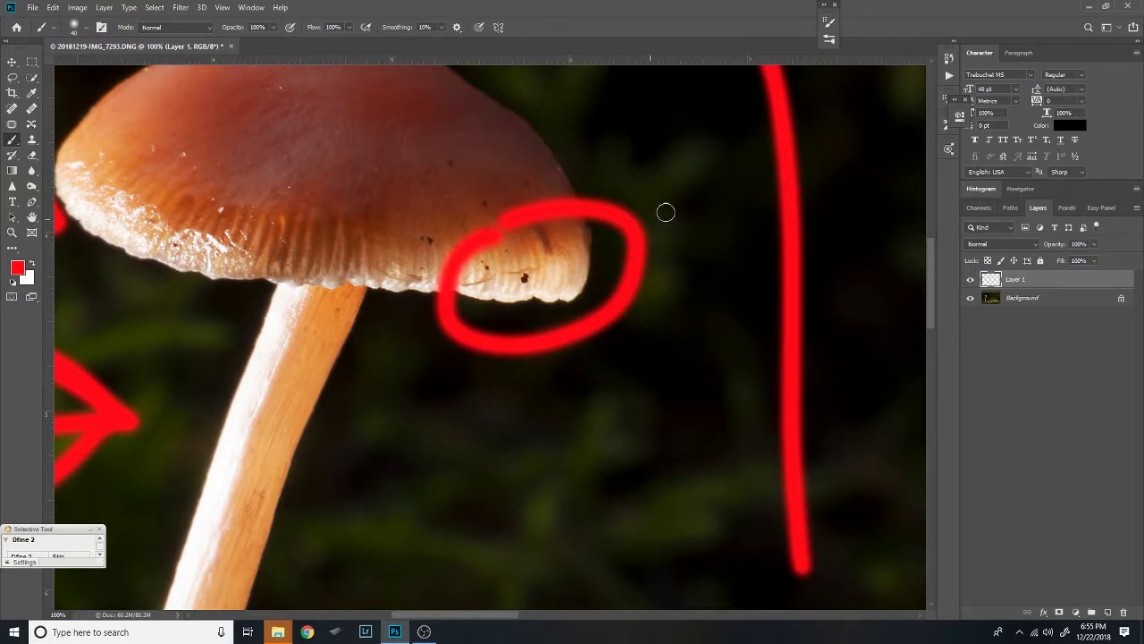
pyautogui.moveTo(761, 109); pyautogui.dragTo(818, 375)
# Paint a red loop along the stem's shaded right side and circle the gills above the stem.
pyautogui.moveTo(446, 375); pyautogui.dragTo(478, 277)
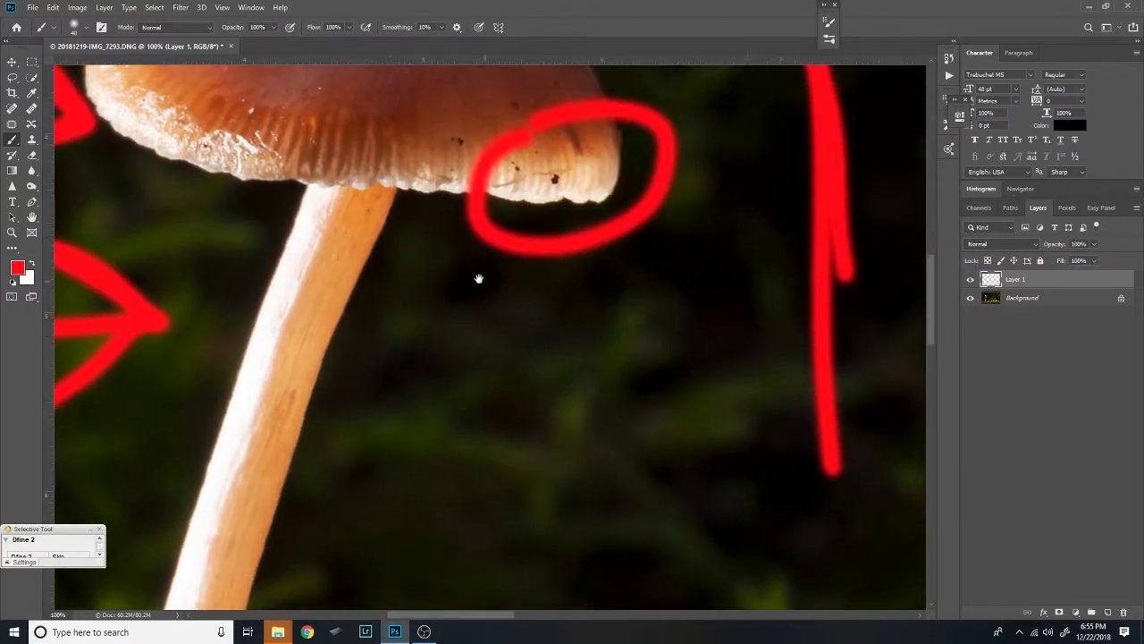
pyautogui.moveTo(338, 295)
pyautogui.mouseDown()
pyautogui.moveTo(295, 604)
pyautogui.moveTo(319, 258)
pyautogui.moveTo(310, 274)
pyautogui.mouseUp()
pyautogui.moveTo(491, 356)
pyautogui.mouseDown()
pyautogui.moveTo(466, 355)
pyautogui.moveTo(426, 447)
pyautogui.moveTo(491, 460)
pyautogui.moveTo(511, 447)
pyautogui.moveTo(544, 379)
pyautogui.mouseUp()
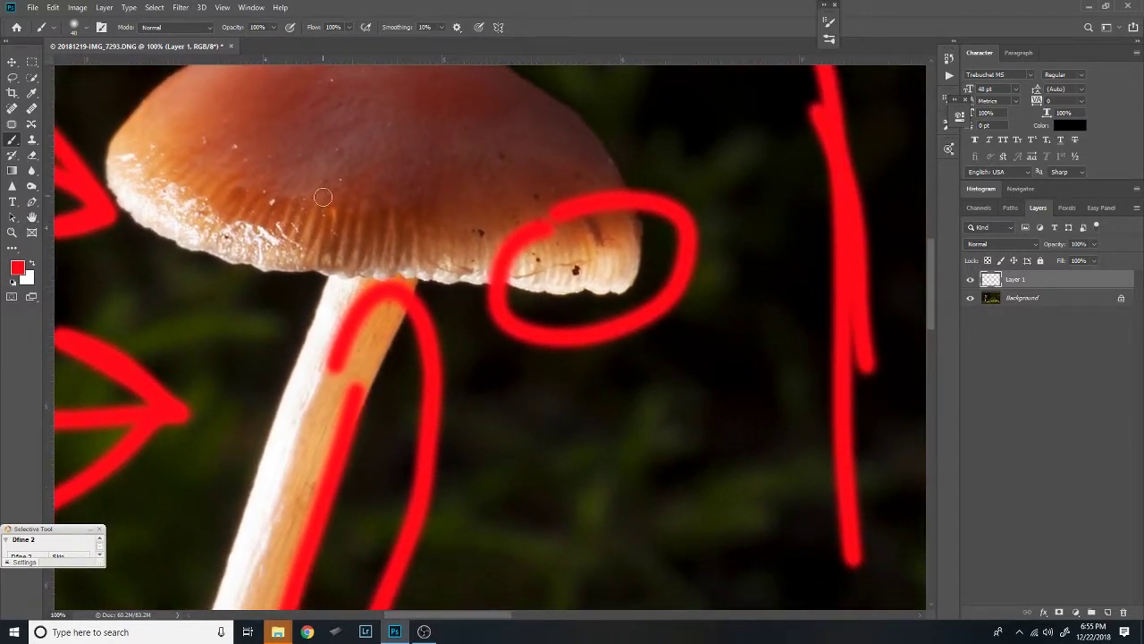
pyautogui.moveTo(320, 186)
pyautogui.mouseDown()
pyautogui.moveTo(422, 293)
pyautogui.moveTo(321, 186)
pyautogui.mouseUp()
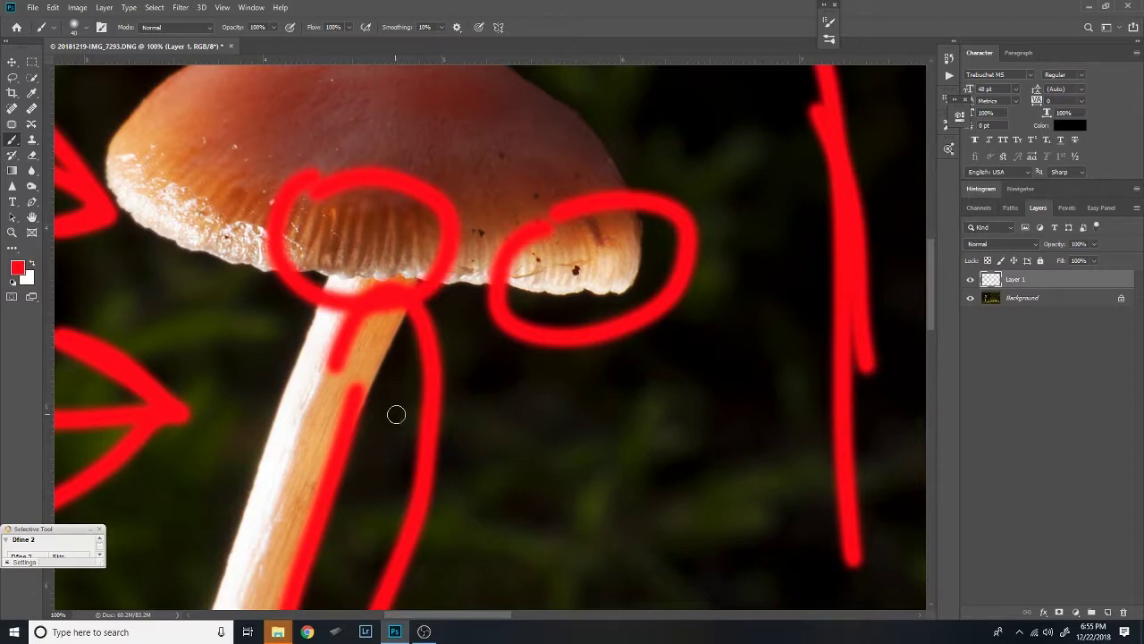
pyautogui.moveTo(396, 412); pyautogui.dragTo(471, 259)
pyautogui.moveTo(460, 361); pyautogui.dragTo(483, 229)
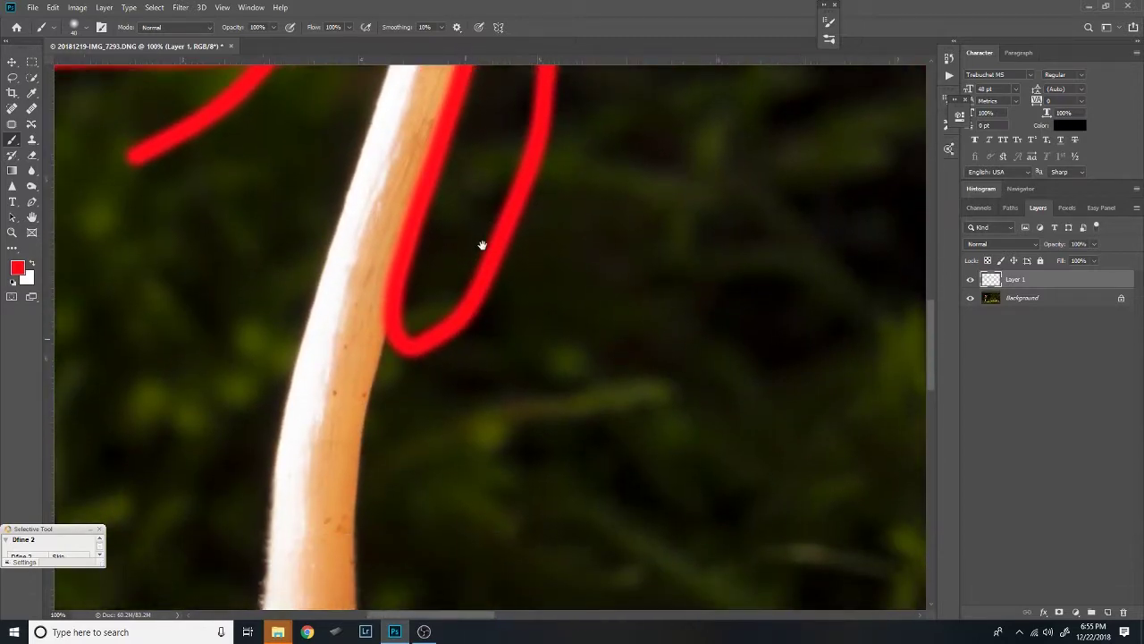
pyautogui.press('z')
pyautogui.keyDown('alt'); pyautogui.click(506, 295); pyautogui.keyUp('alt')
pyautogui.keyDown('alt'); pyautogui.click(508, 298); pyautogui.keyUp('alt')
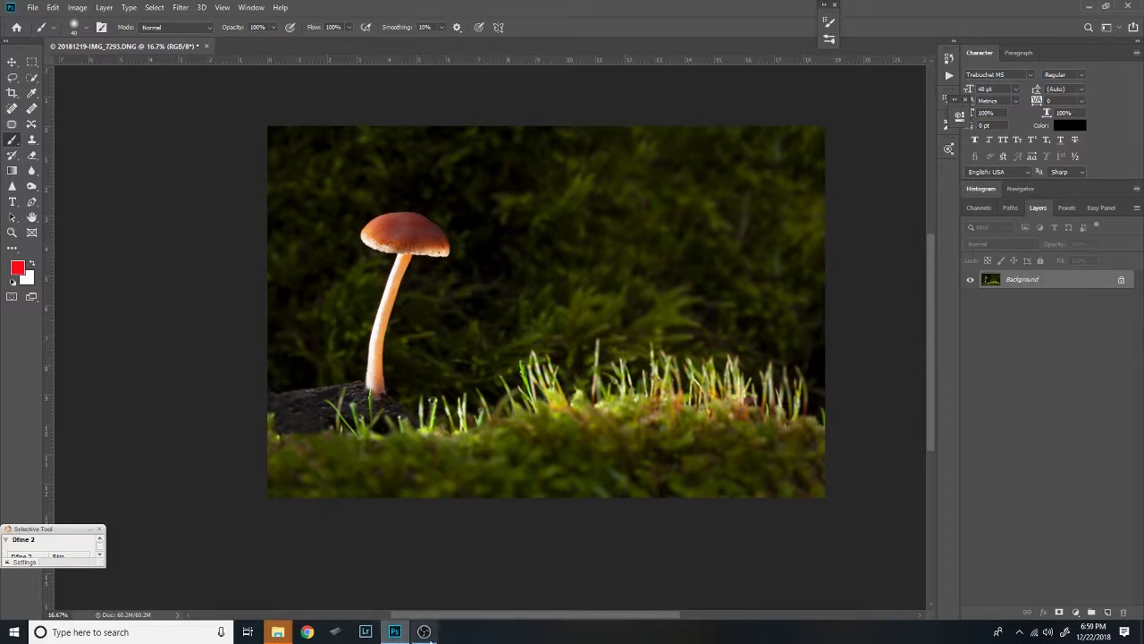
pyautogui.moveTo(428, 634)
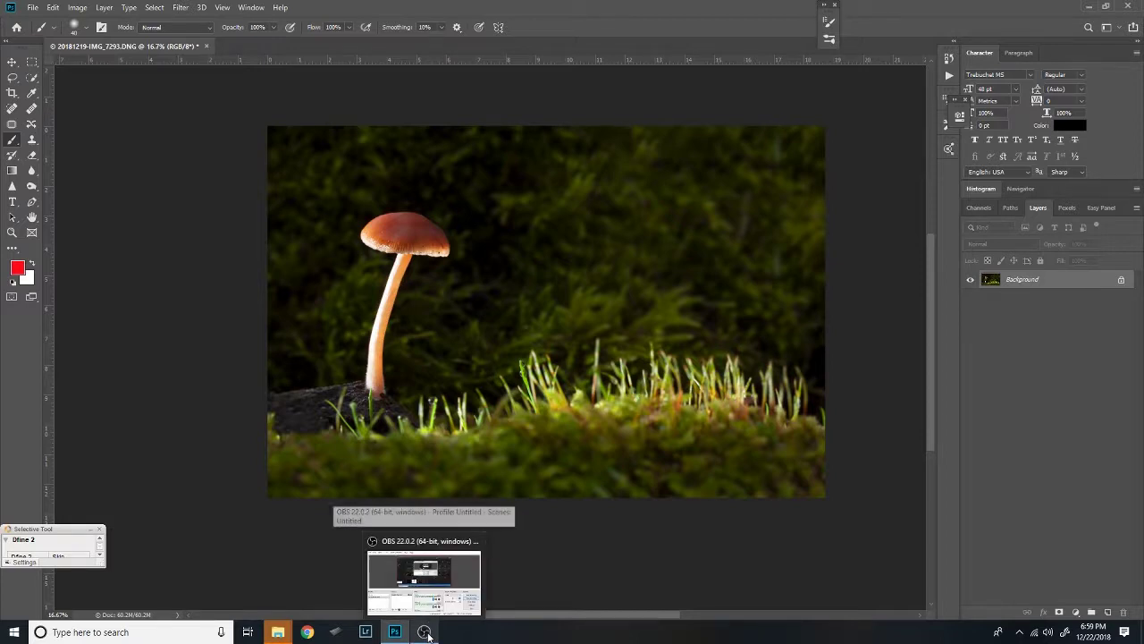